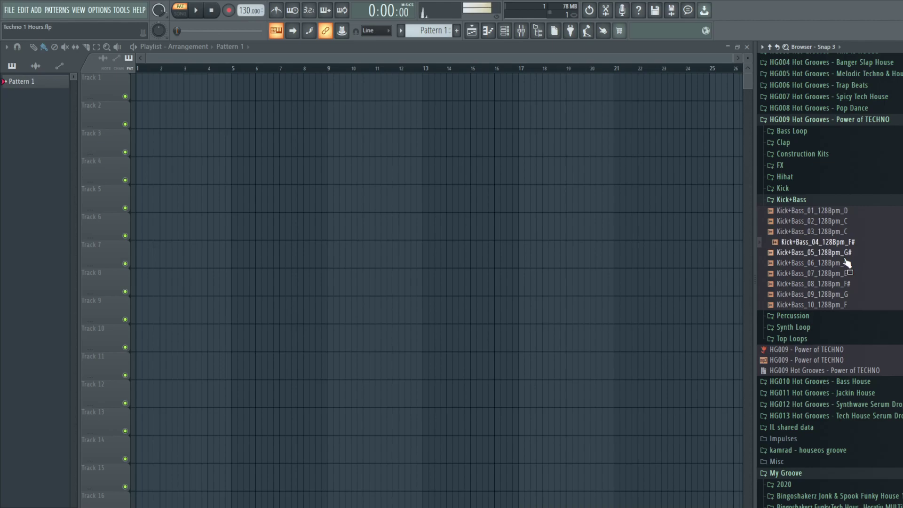
Preview kick loops between HG_POT_Kick_Loop_128_1 and 128_10 in the Kick folder of the Power of TECHNO pack.
left_click(795, 188)
left_click(850, 211)
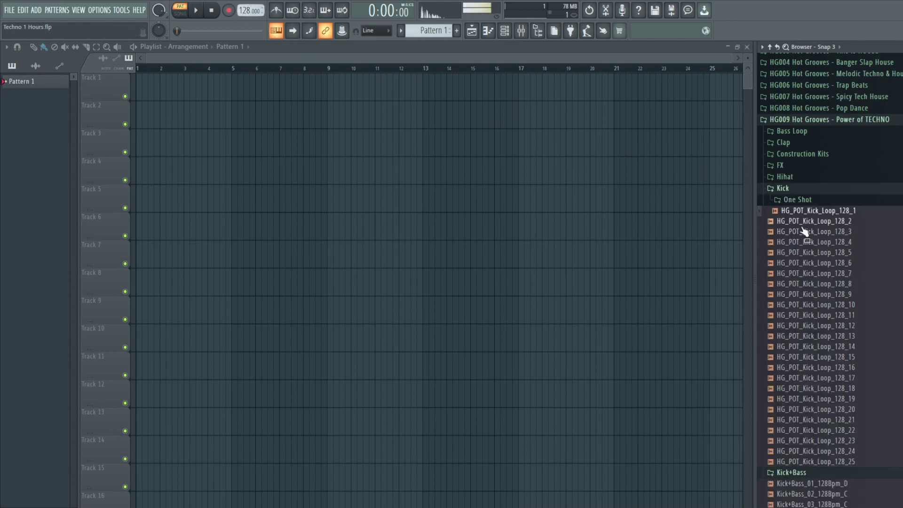
left_click(842, 225)
left_click(845, 235)
left_click(862, 254)
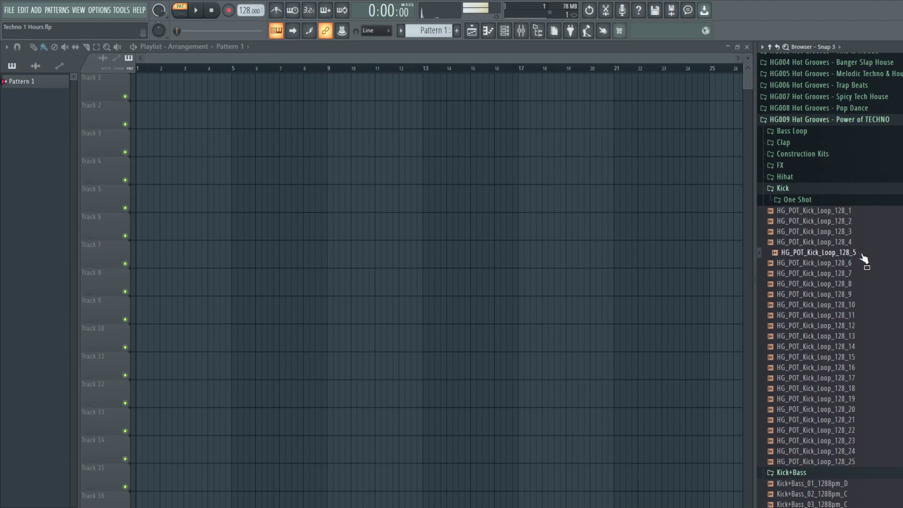
left_click(867, 275)
left_click(868, 308)
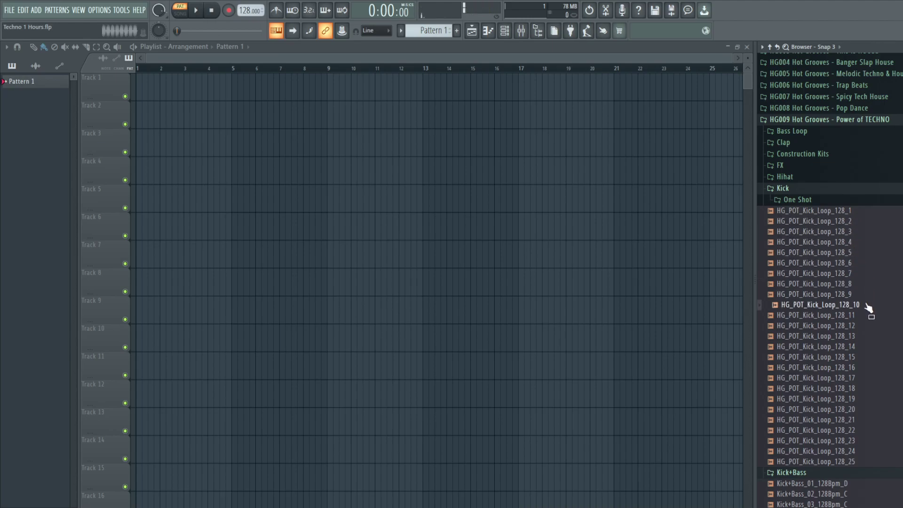
left_click(865, 296)
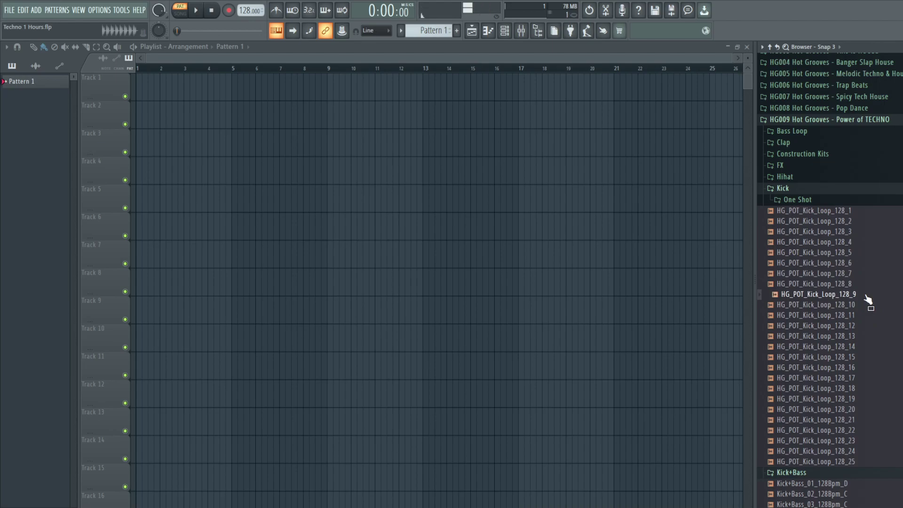
Preview the kick loops from 128_10 through 128_18, then loop 128_24 and Kick+Bass_02_128Bpm_C.
key("Down")
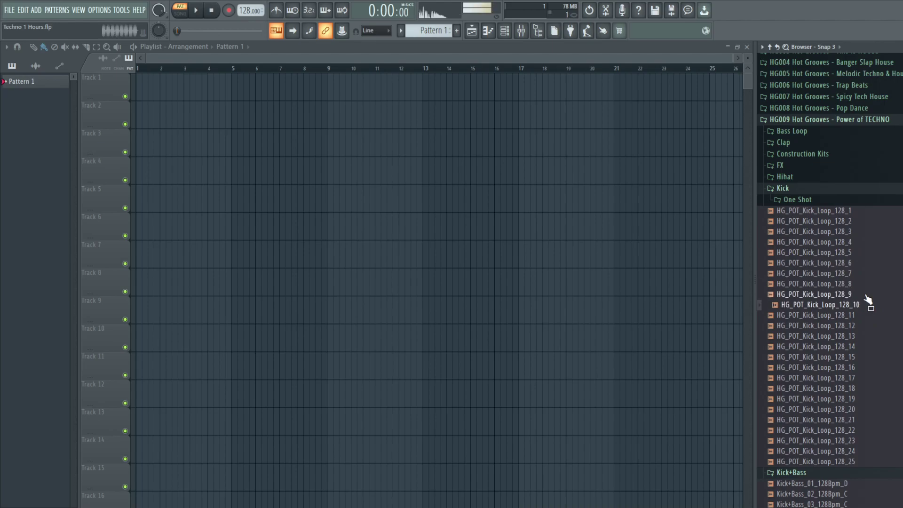
key("Down")
key("Down")
key("Down")
key("Down")
key("Down")
key("Down")
key("Down")
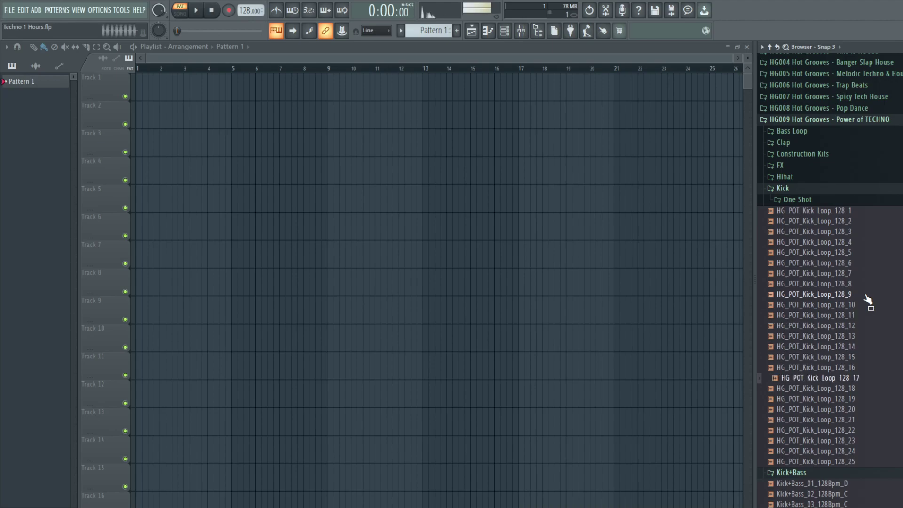
key("Down")
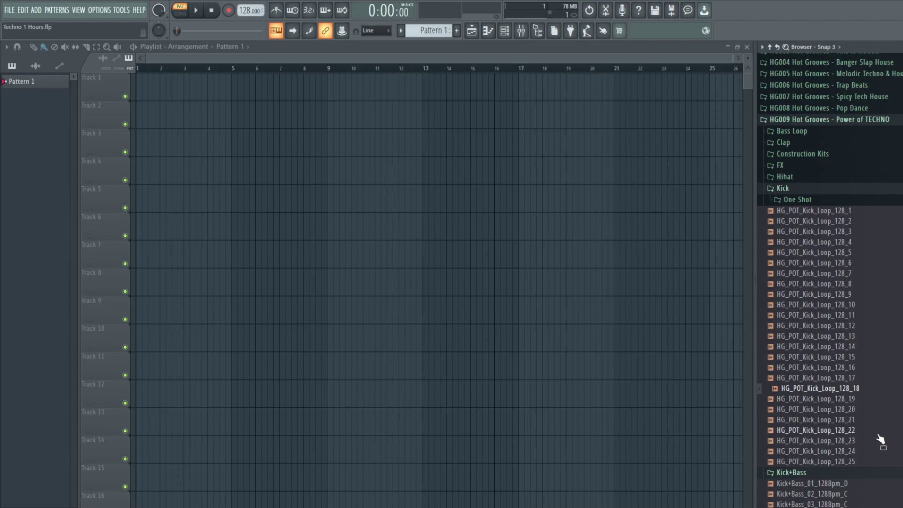
left_click(881, 453)
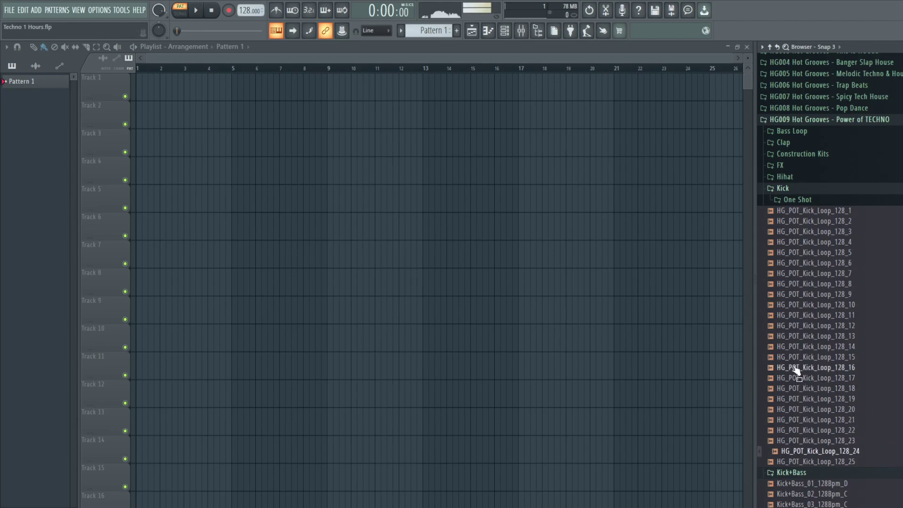
scroll(847, 282, "down", 4)
left_click(869, 372)
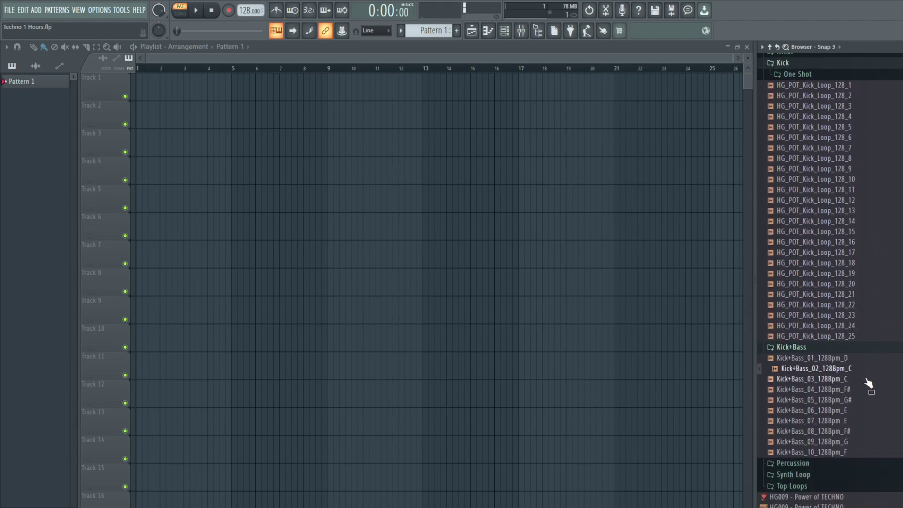
Place HG_POT_Kick_Loop_128_25 on Track 1 and repeat it back to back from bar 1 up to bar 13.
left_click(843, 336)
left_click_drag(840, 340, 160, 89)
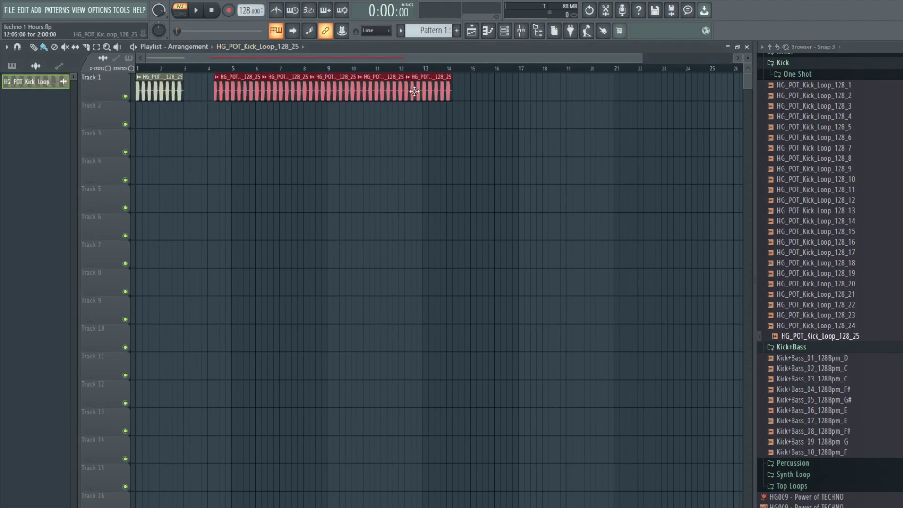
left_click_drag(413, 91, 388, 90)
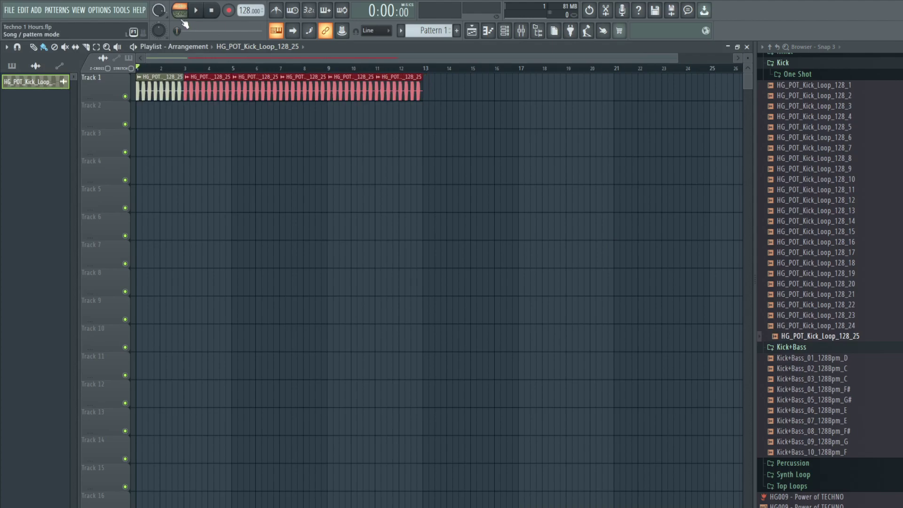
Delete the Track 1 kick clips from bar 9 onward and play the arrangement in song mode.
left_click(181, 19)
right_click(436, 89)
right_click(404, 92)
right_click(370, 97)
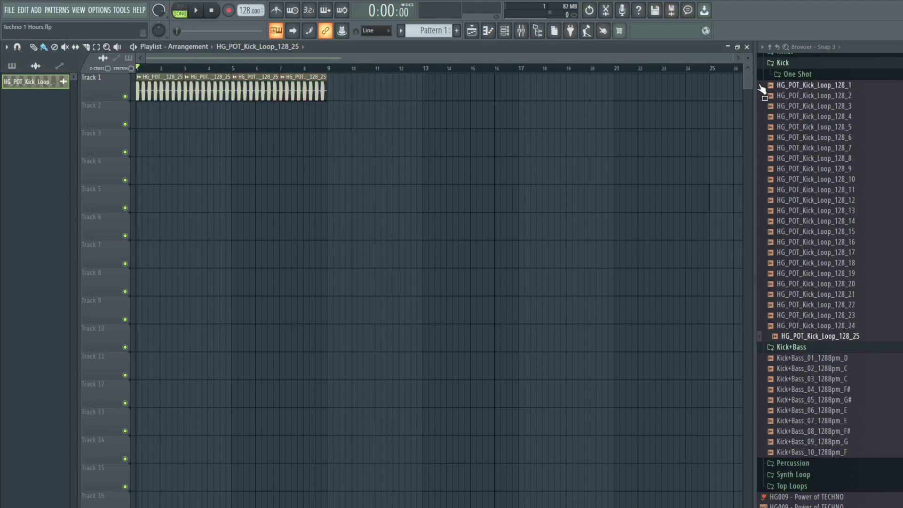
key("space")
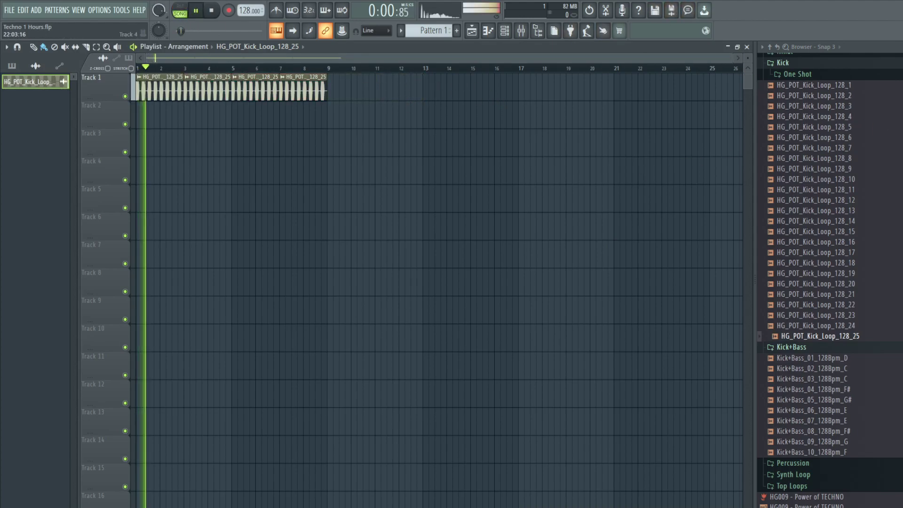
key("space")
Pick HG_POT__Bass_Loop_20_128BPm_G from the Bass Loop folder and place it twice on Track 2, covering bars 1 to 8.
left_click(800, 66)
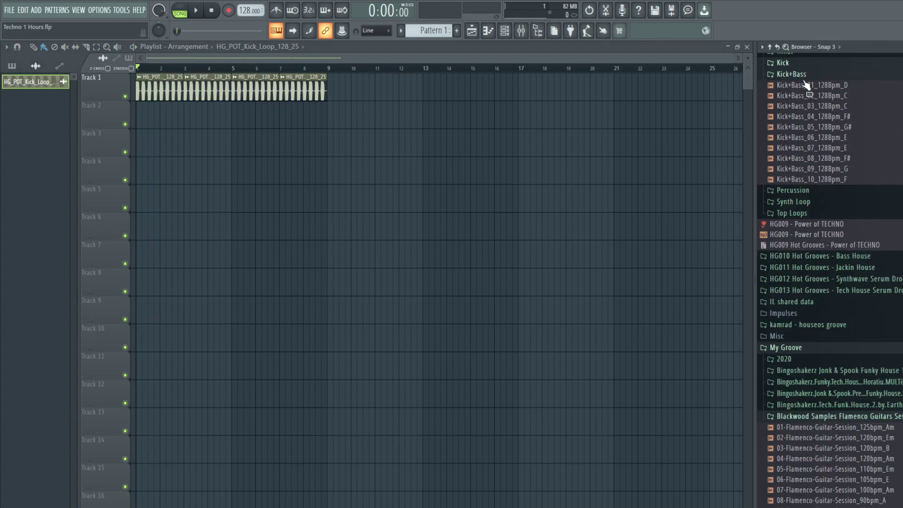
scroll(815, 233, "up", 4)
left_click(795, 132)
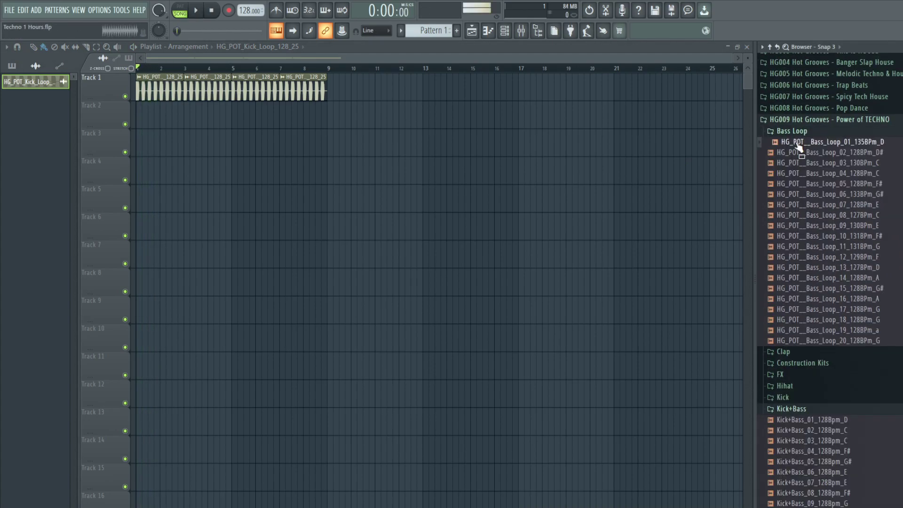
left_click(800, 152)
left_click(842, 330)
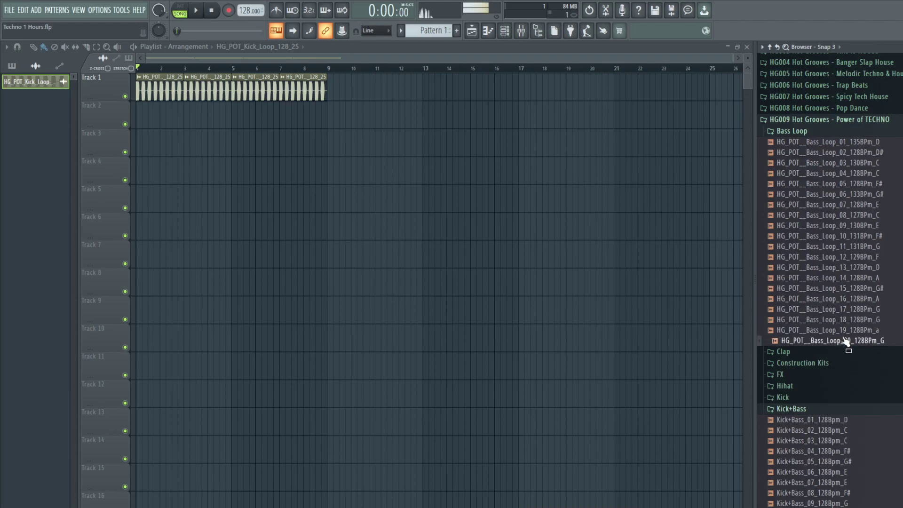
left_click_drag(862, 348, 13, 74)
left_click_drag(20, 111, 22, 109)
key("space")
left_click_drag(156, 110, 253, 110)
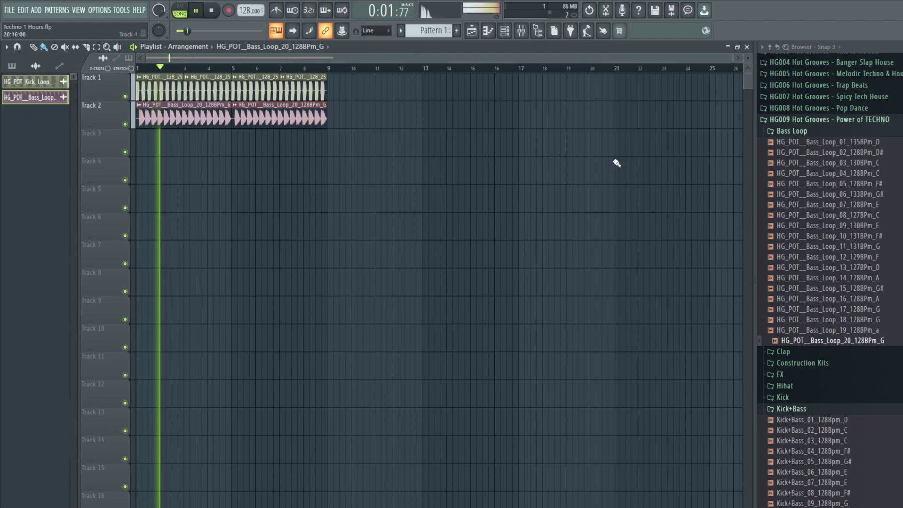
Set the bass clip's time stretching mode to Auto, adjust its stretch time and listen to the change.
double_click(314, 120)
key("space")
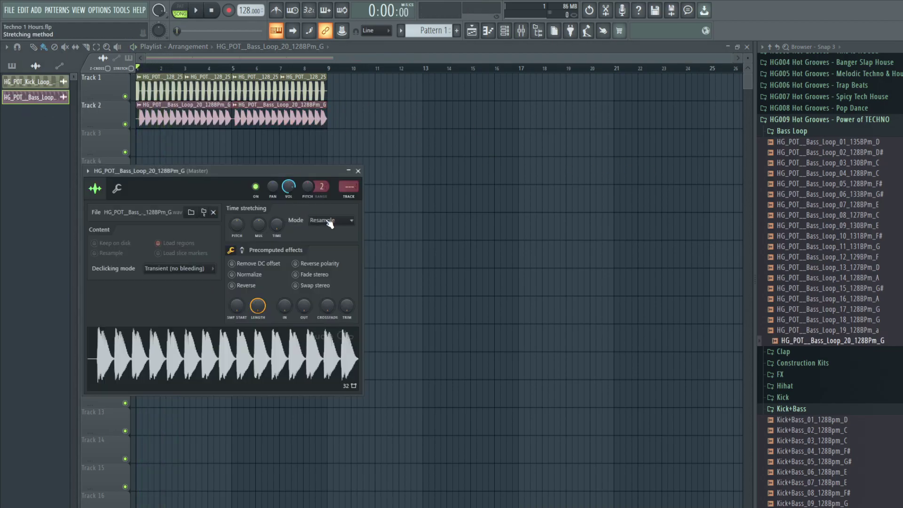
left_click(371, 230)
left_click_drag(277, 224, 276, 203)
key("space")
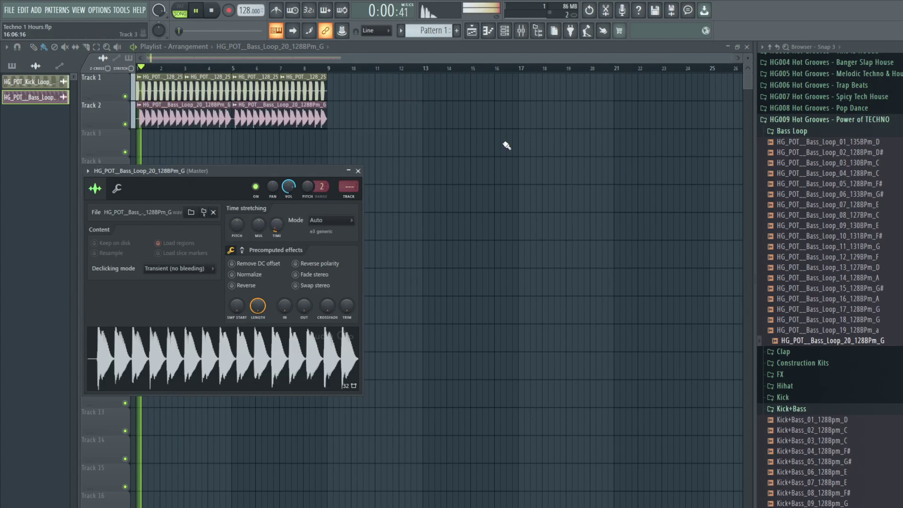
key("space")
Preview alternative bass loops between 05 and 13, plus Kick+Bass_04 and Kick+Bass_05, as replacements for the current bass.
left_click_drag(884, 163, 892, 184)
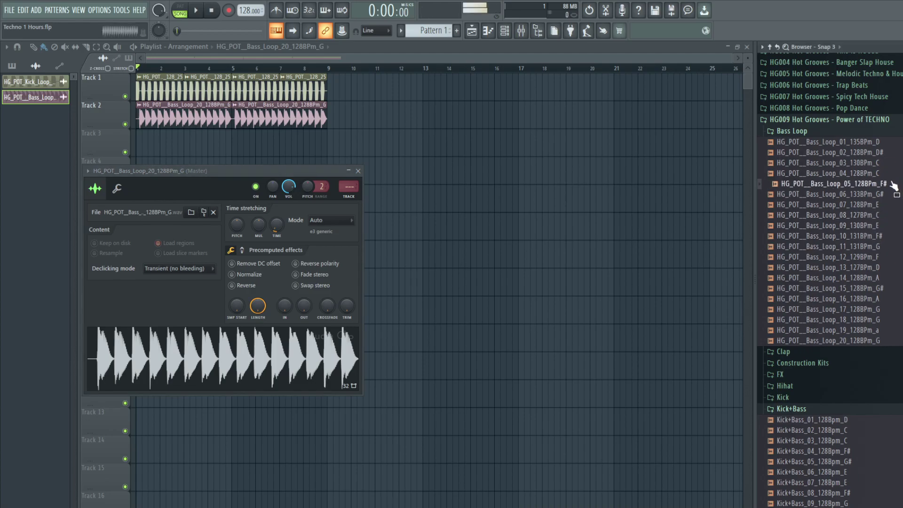
key("Down")
key("Down")
left_click(894, 236)
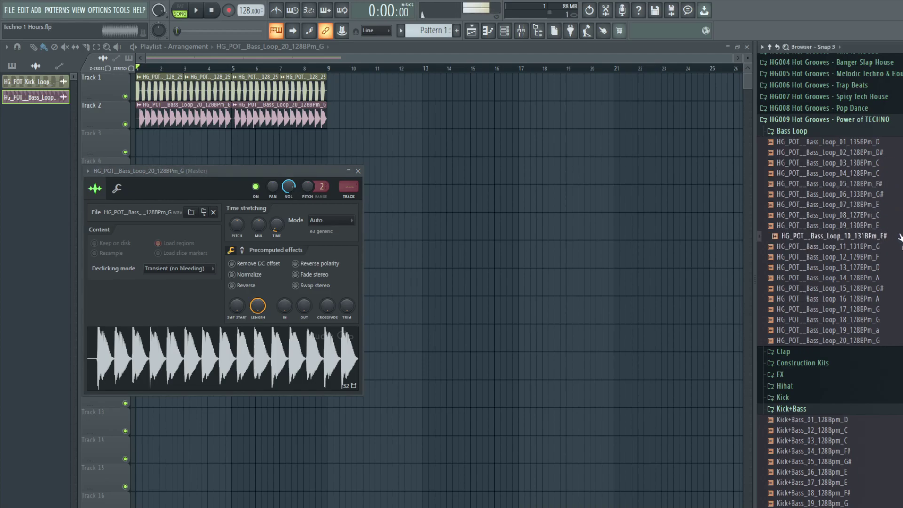
left_click(899, 269)
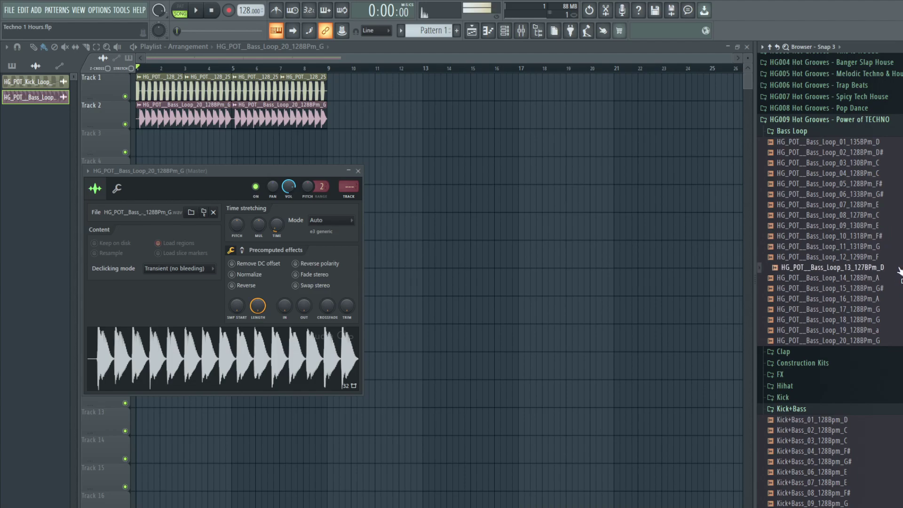
scroll(899, 272, "down", 3)
left_click(870, 388)
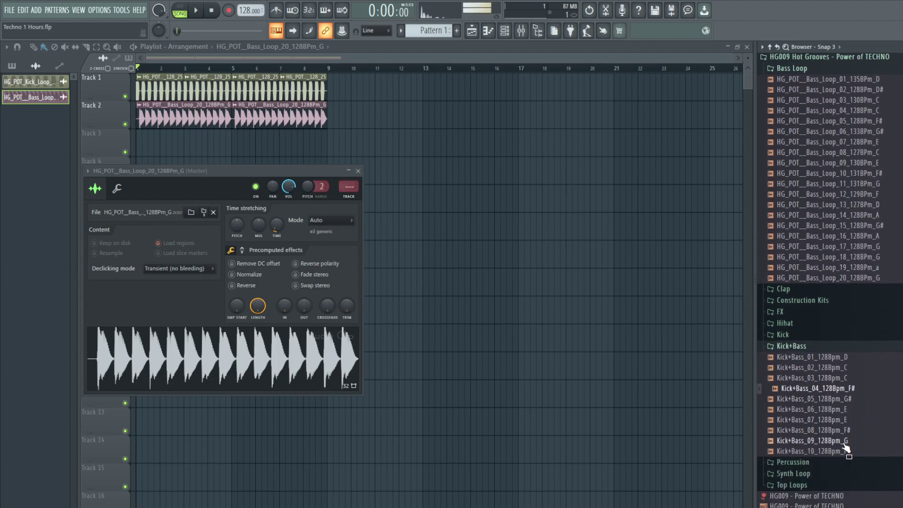
left_click(850, 402)
Compare further bass loops, including 02, 03, 20, 18, 17, 15 and 14, in the Bass Loop folder.
left_click(846, 152)
left_click(896, 91)
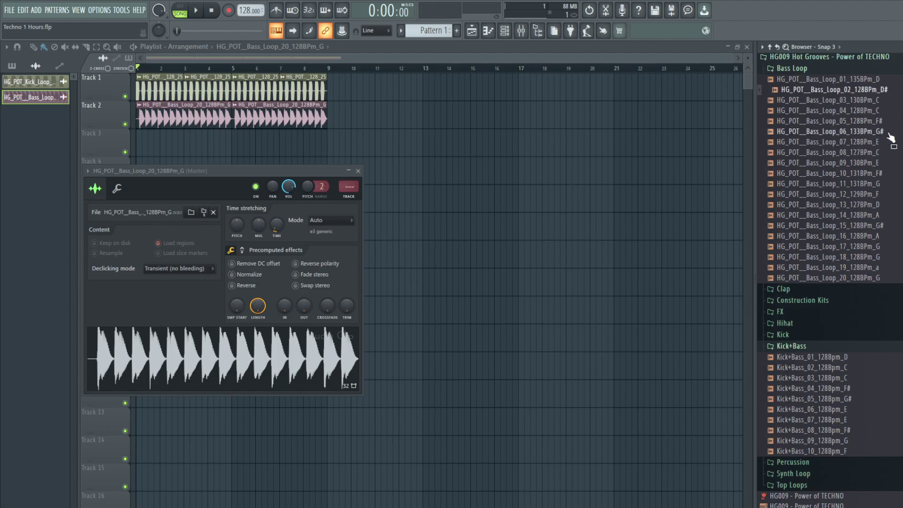
left_click(893, 101)
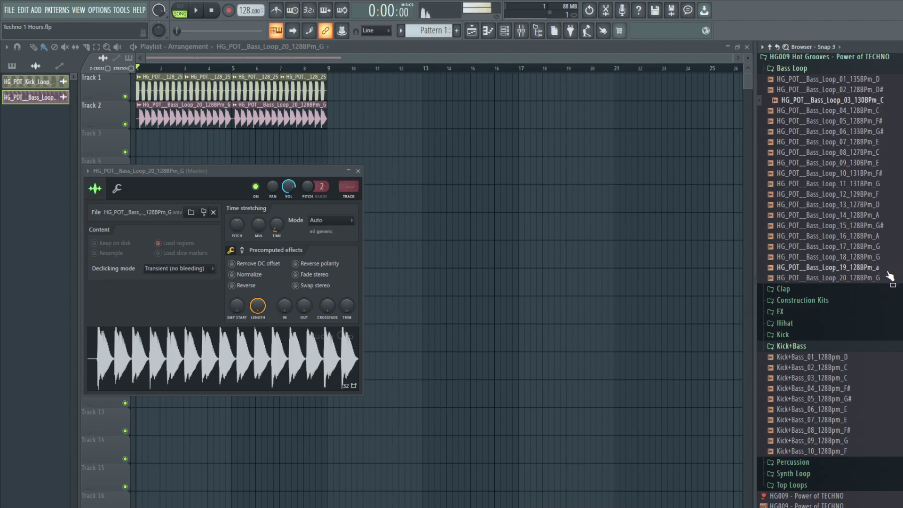
left_click(887, 278)
left_click(895, 256)
left_click(894, 248)
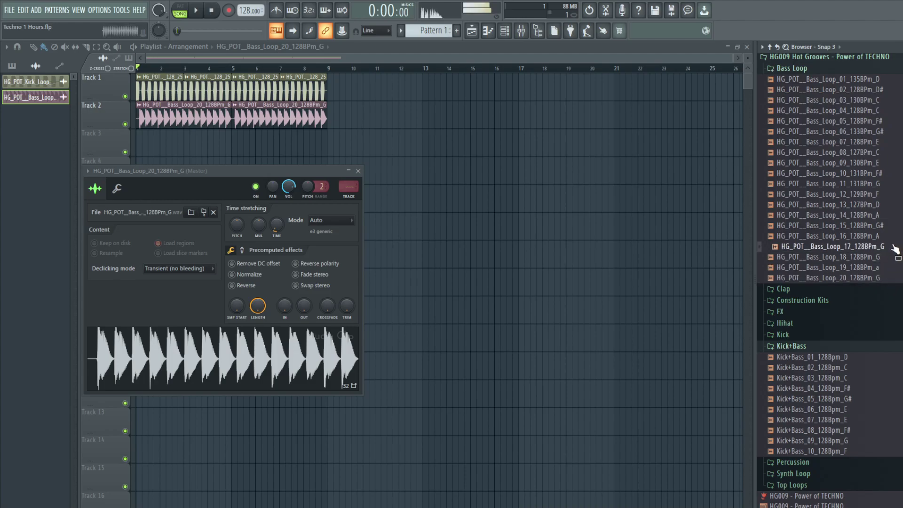
left_click(874, 226)
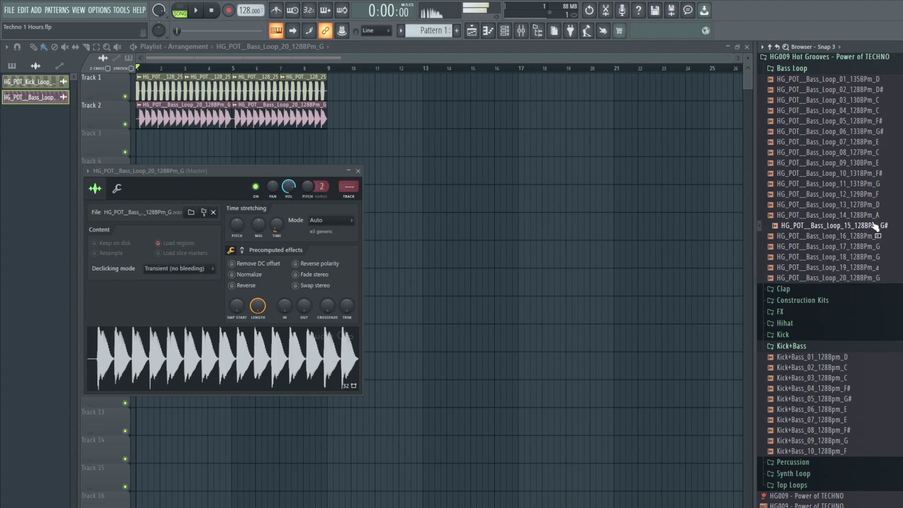
left_click(879, 217)
key("Up")
Replace the sample of the Track 2 bass clips with HG_POT__Bass_Loop_12_129BPm_F.
left_click(884, 196)
scroll(885, 197, "up", 2)
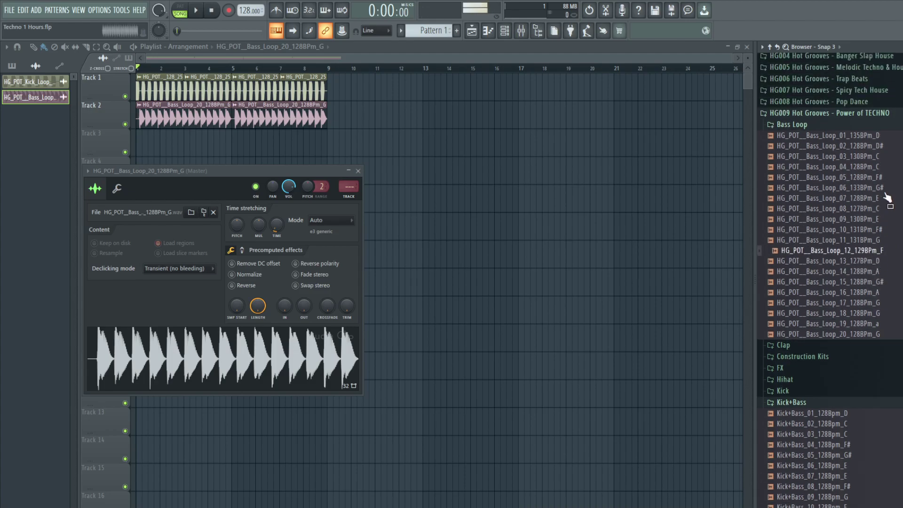
left_click(878, 245)
left_click_drag(880, 258, 274, 226)
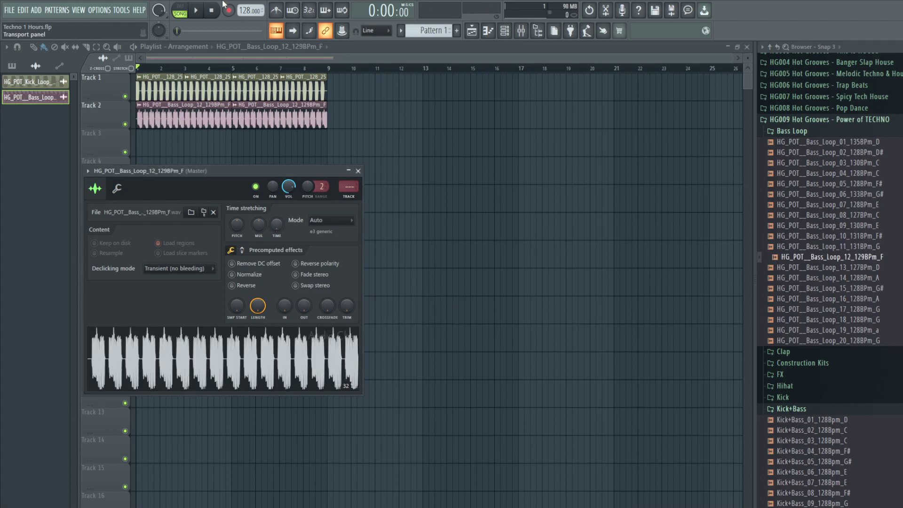
Route the bass loop to free mixer track 5 during playback and lower its volume slightly.
left_click(205, 10)
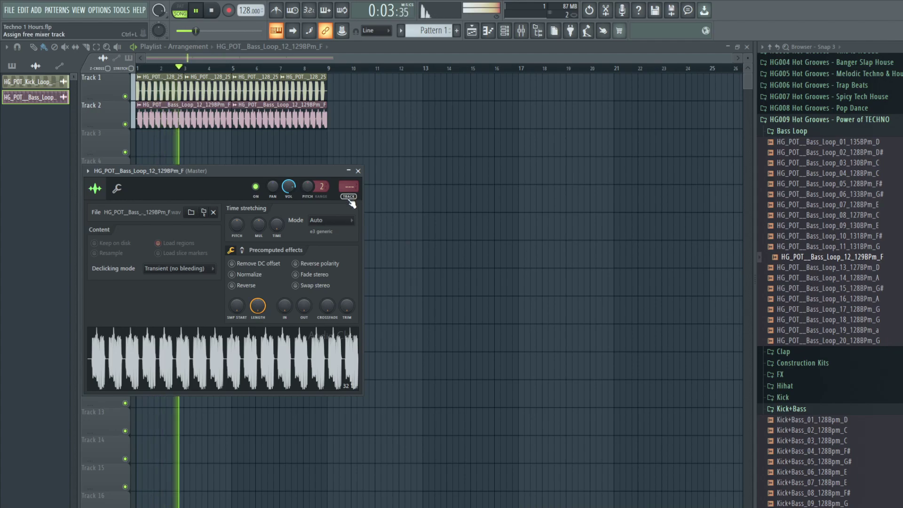
left_click(350, 197)
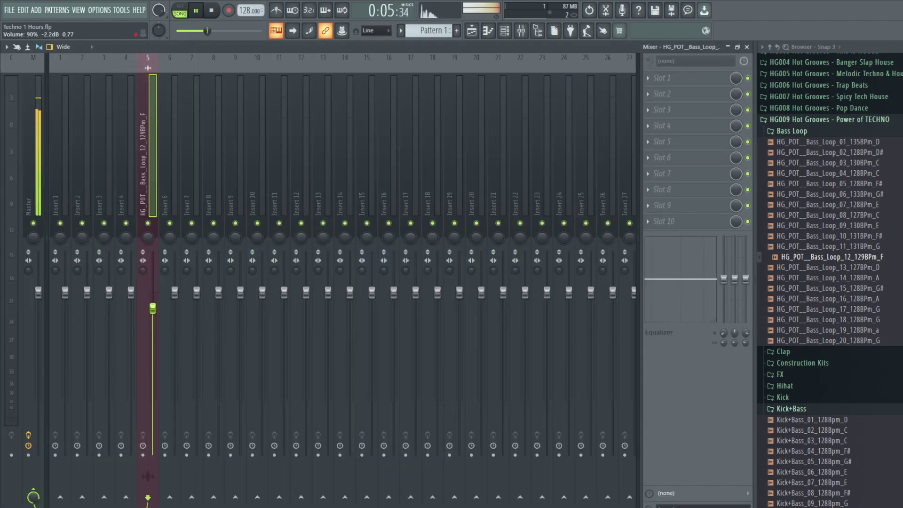
key("space")
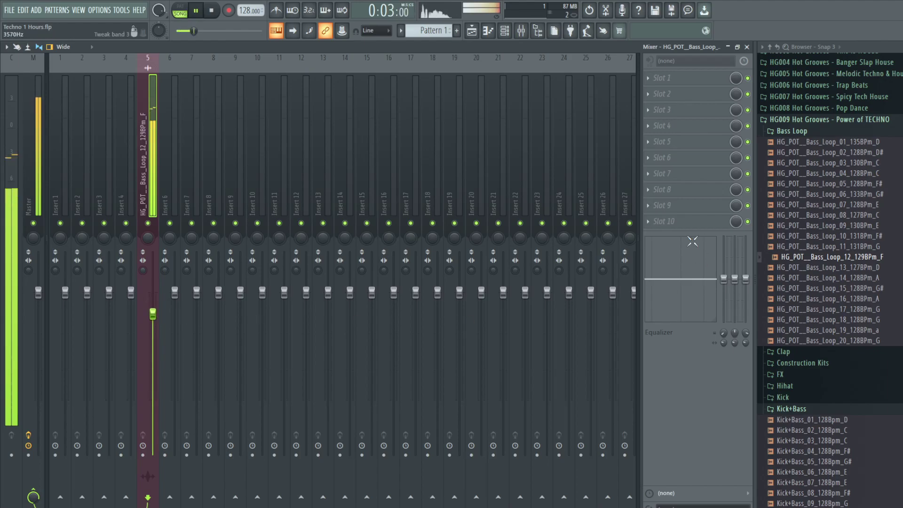
left_click(315, 438)
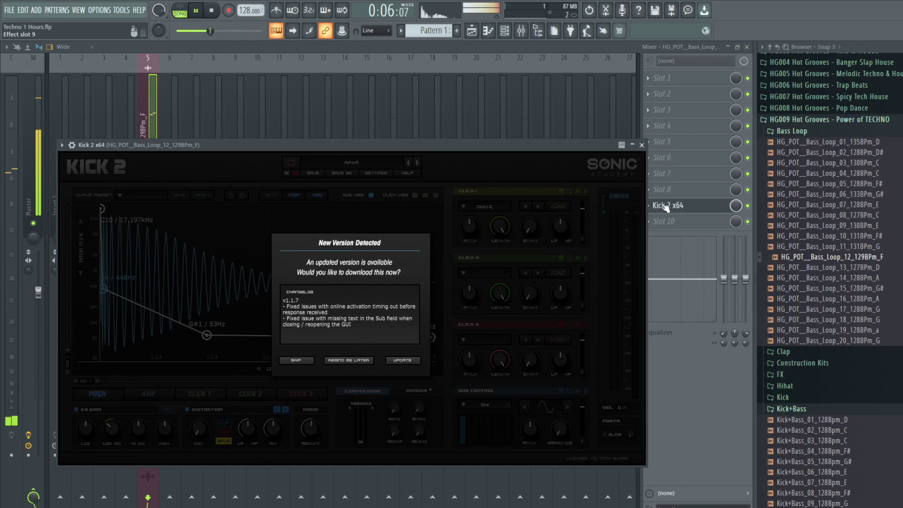
left_click(665, 206)
left_click(648, 190)
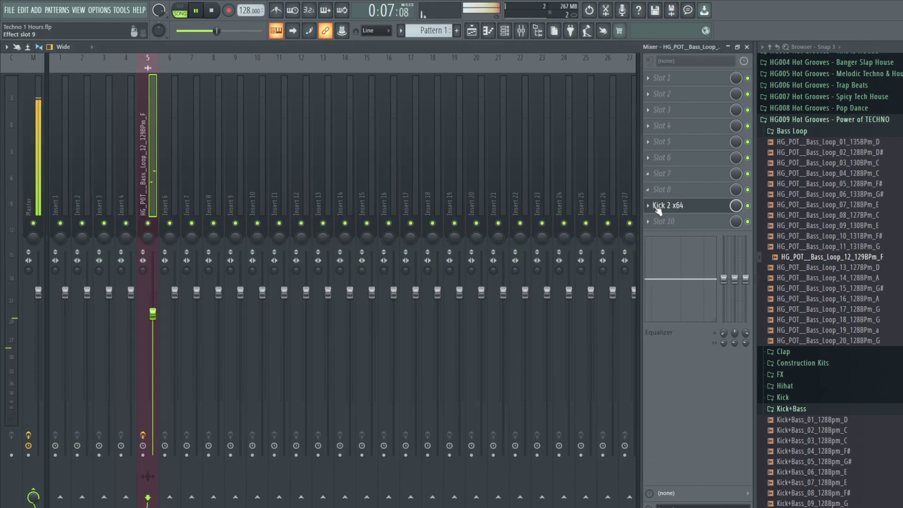
left_click(672, 177)
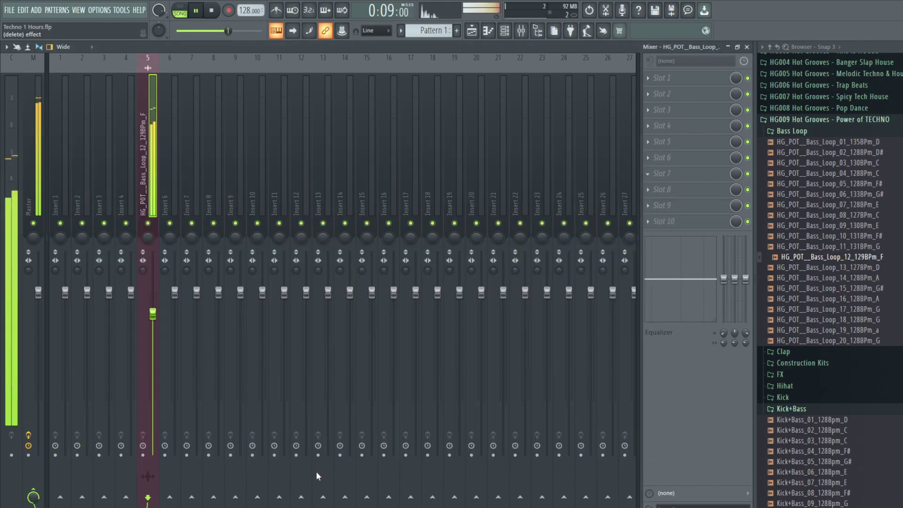
Load an effect on the bass loop's mixer track 5, return to the arrangement and stop playback.
left_click(324, 447)
left_click(156, 83)
key("F9")
left_click(449, 159)
key("space")
Preview HG_POT__Bass_Loop_07_128BPm_E and look through the Clap and Synth Loop folders for another layer.
left_click(867, 205)
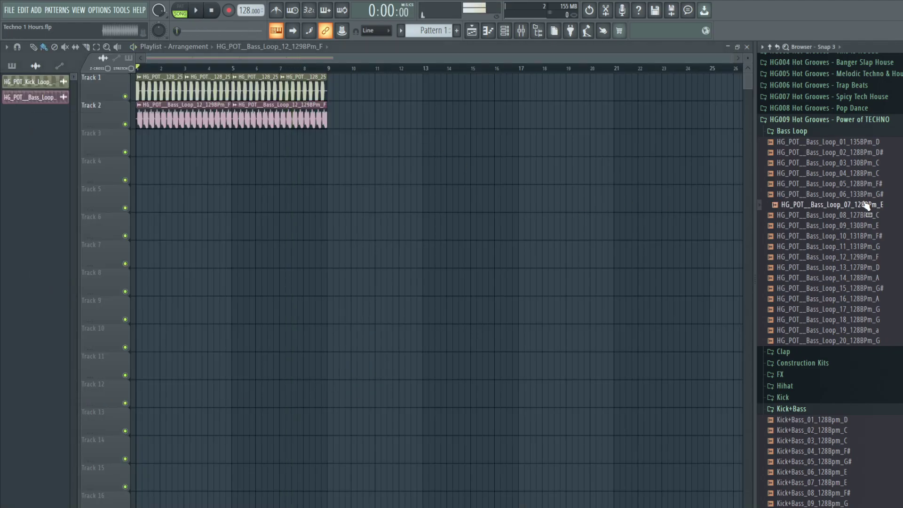
scroll(844, 225, "down", 4)
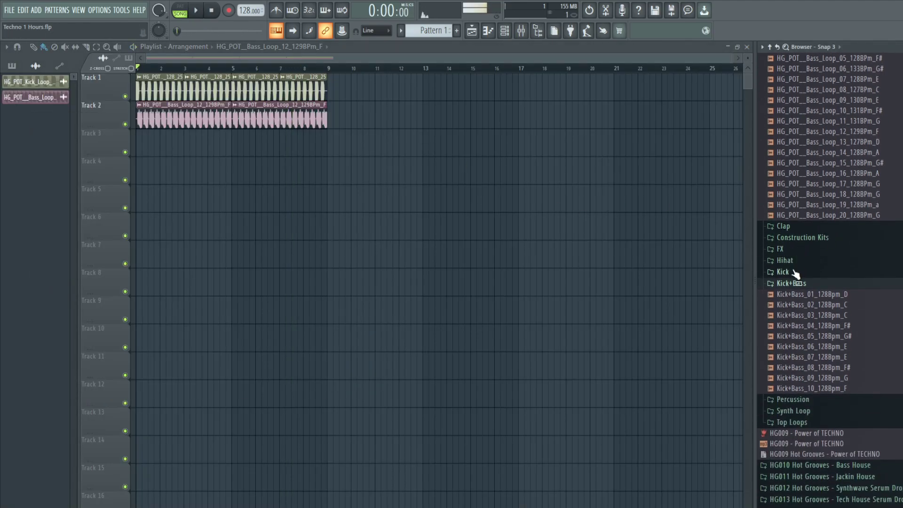
left_click(802, 227)
left_click(807, 228)
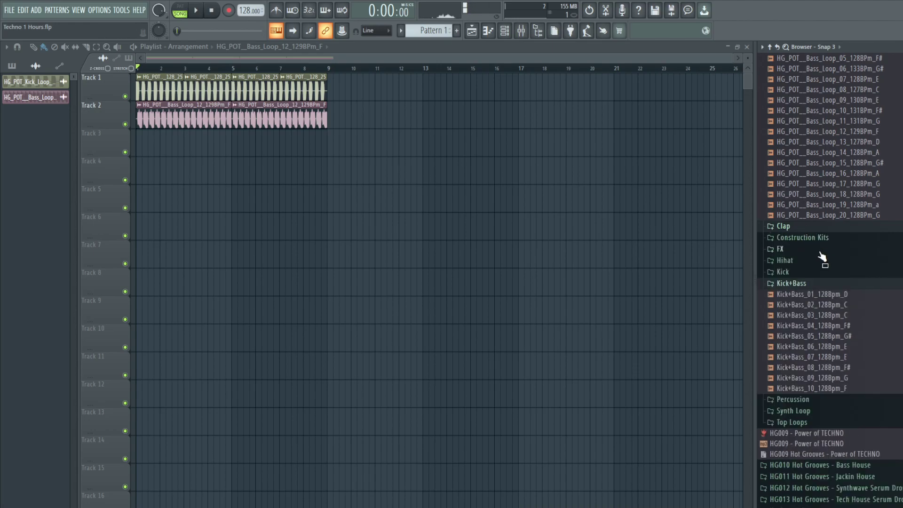
left_click(806, 413)
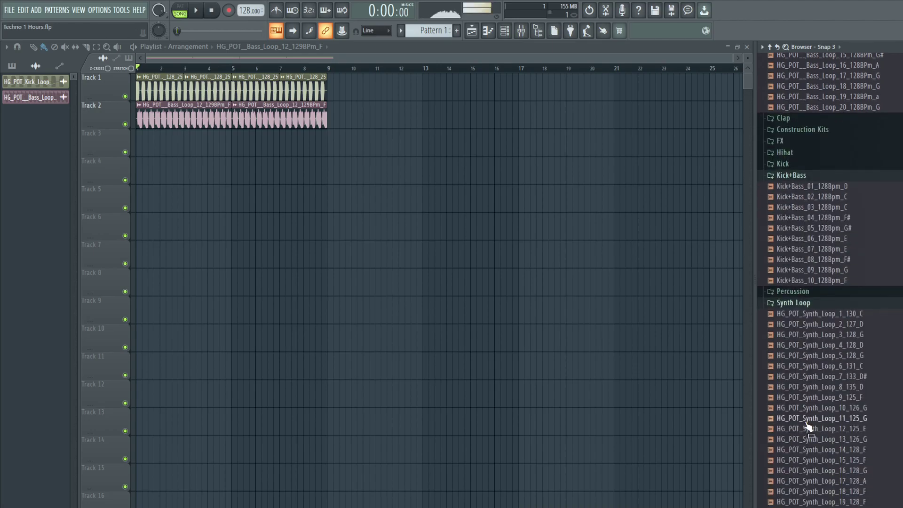
left_click(816, 304)
left_click(818, 314)
Place HG_POT_Top_Loop_128_4 twice in a row on Track 3 to match the bass length, and play the arrangement briefly.
left_click_drag(840, 158, 91, 153)
key("space")
left_click(239, 146)
left_click_drag(239, 146, 233, 146)
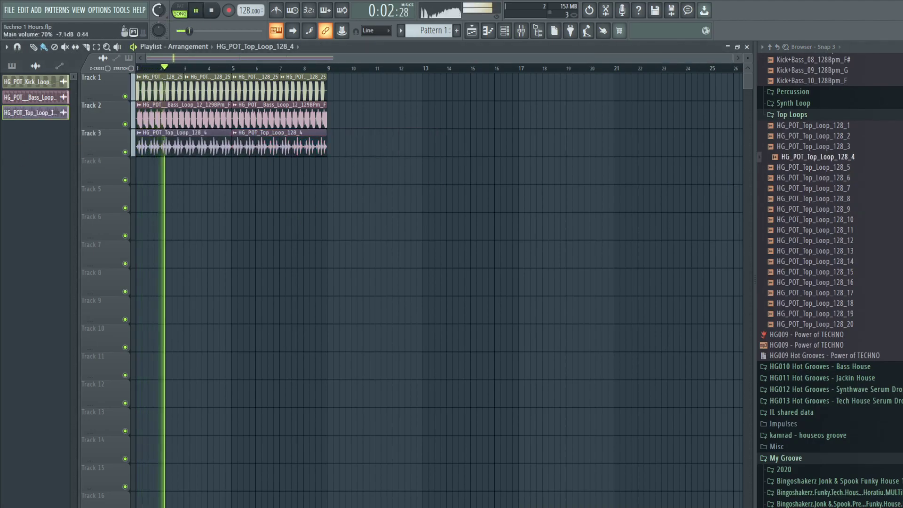
key("space")
Preview nearby top loops and place HG_POT_Top_Loop_128_5 twice in a row on Track 4.
left_click(836, 177)
left_click(840, 170)
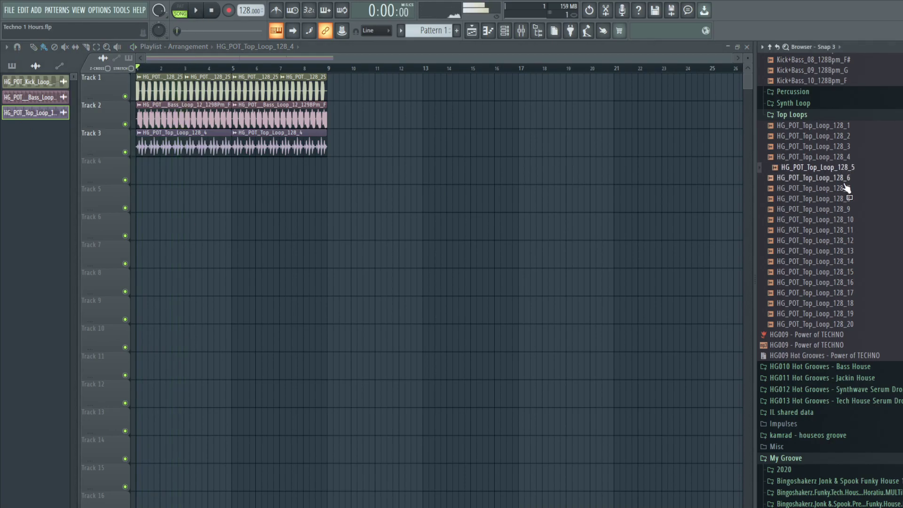
left_click_drag(849, 195, 138, 171)
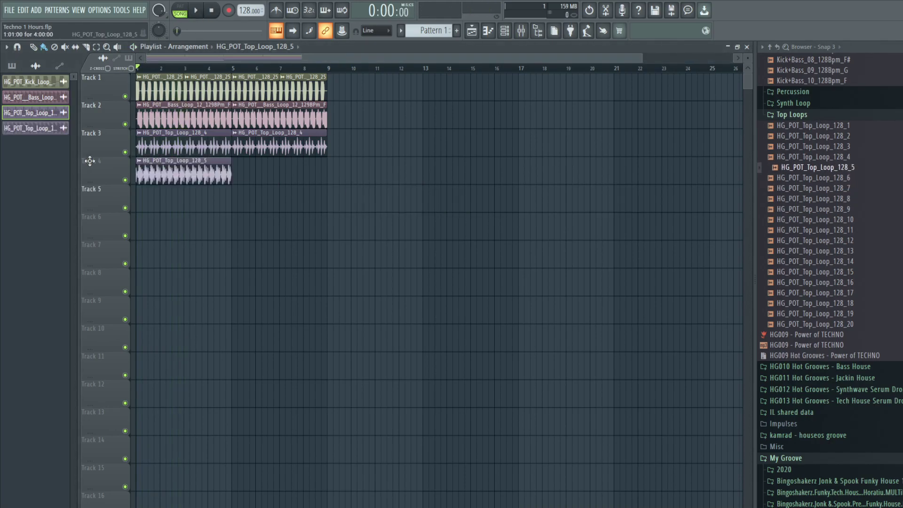
left_click(277, 183)
left_click_drag(277, 184, 246, 170)
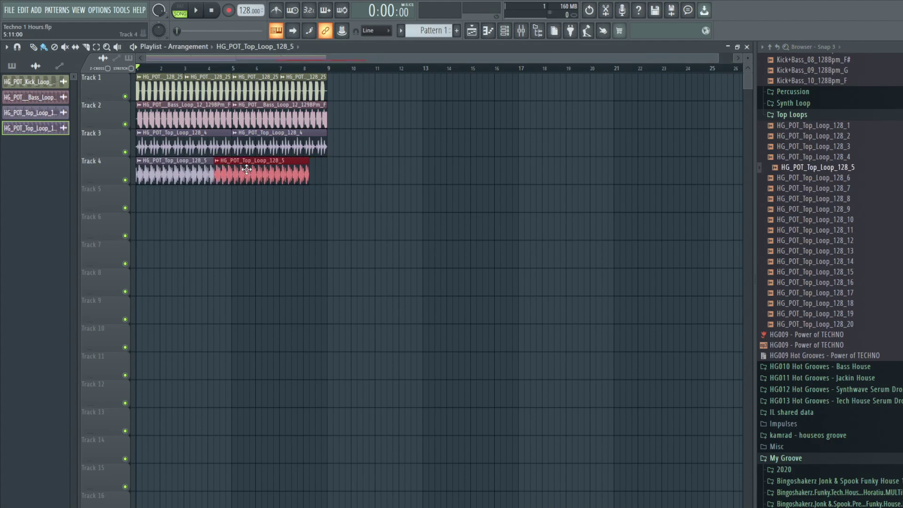
Route the Track 4 top loop to free mixer track 6 and lower its volume to about 86% during playback.
double_click(272, 161)
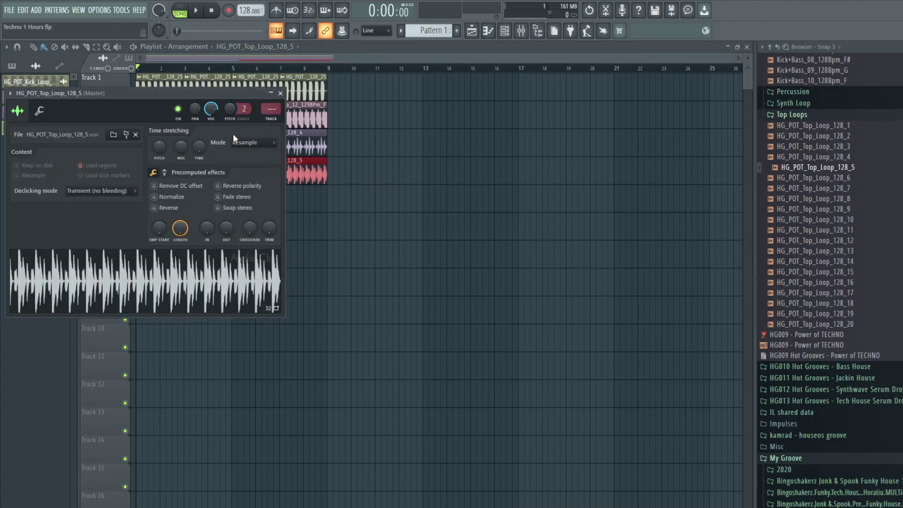
left_click(277, 120)
key("space")
left_click_drag(175, 293, 175, 315)
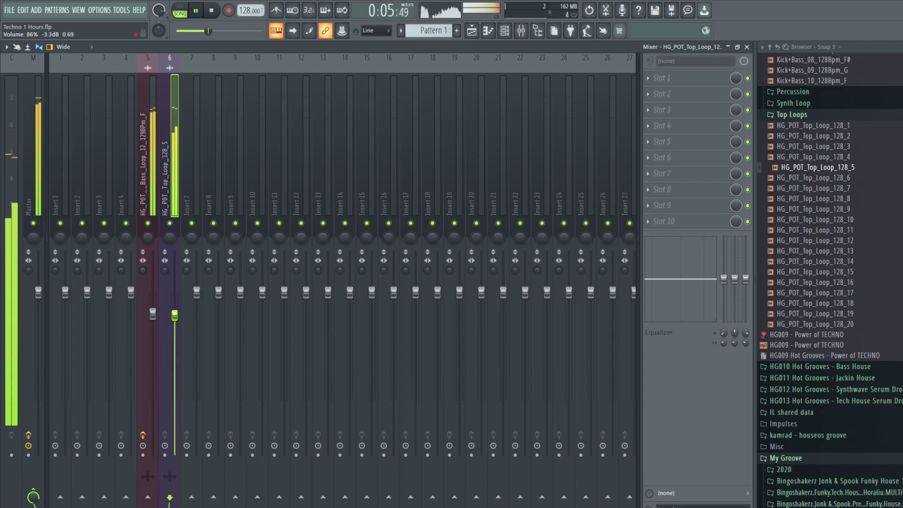
Route the Track 3 top loop to free mixer track 7, lower its volume slightly and return to the arrangement.
key("F9")
left_click(283, 93)
double_click(270, 145)
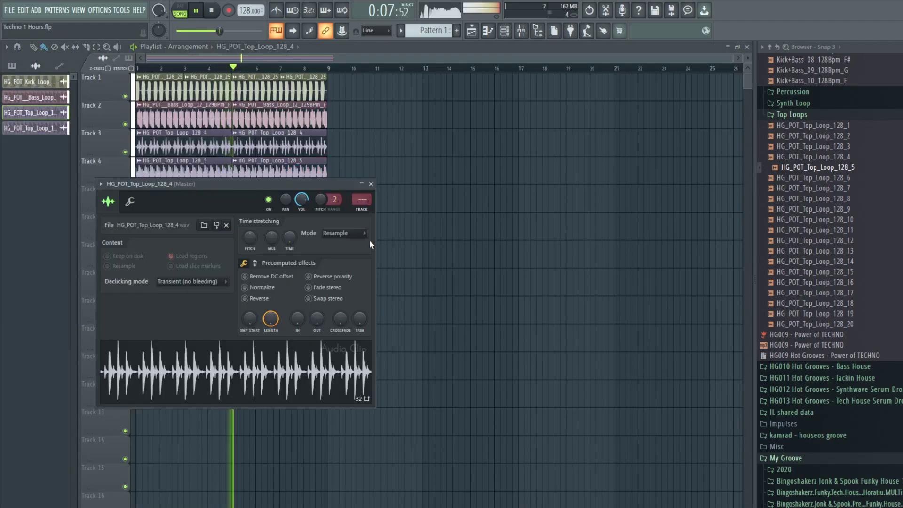
key("F9")
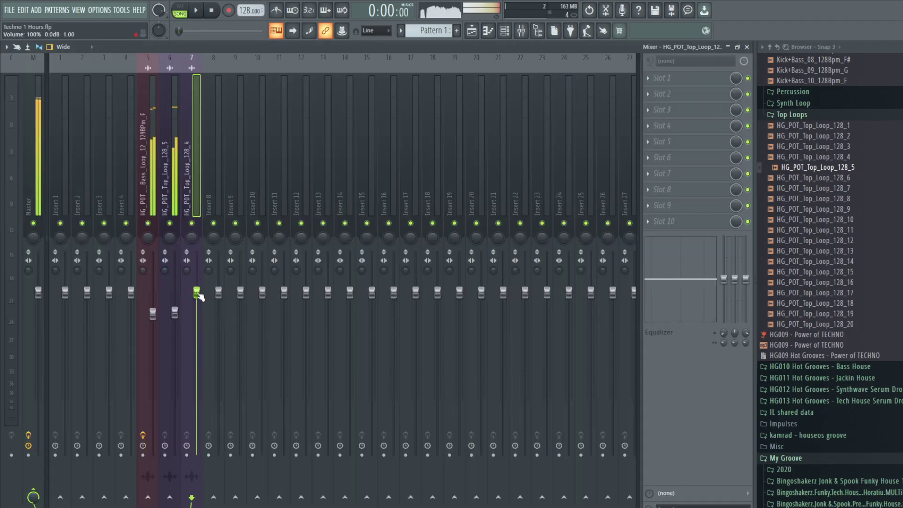
key("space")
key("F5")
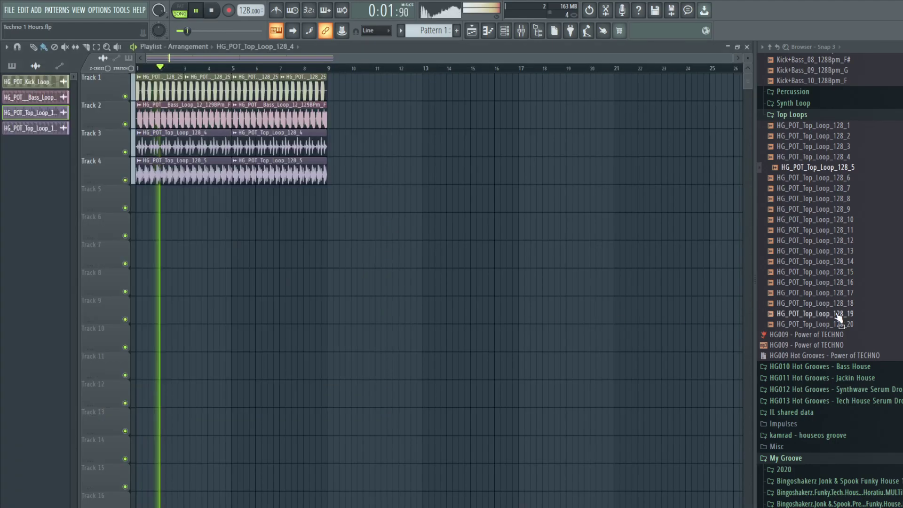
With playback stopped, preview top loops 16, 18, 19, 20, 11 and 10 as candidates for a further layer.
key("space")
left_click(845, 286)
left_click(854, 304)
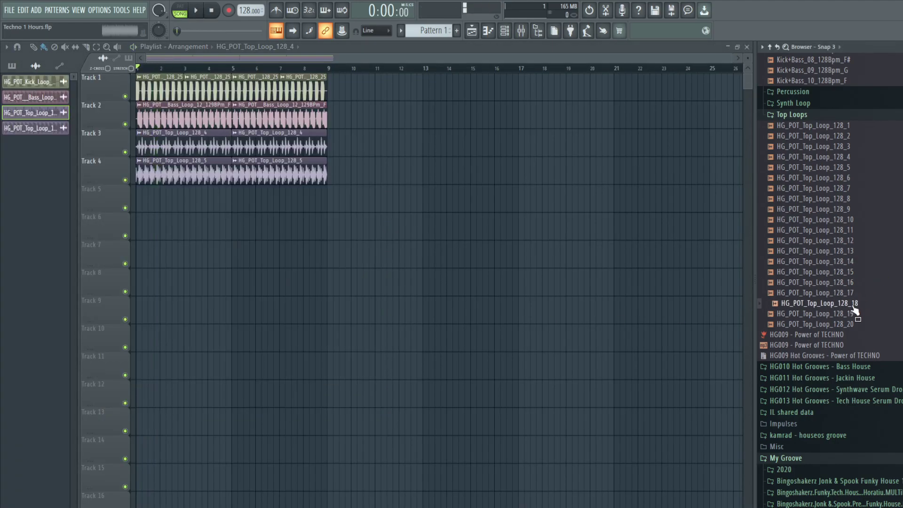
left_click(857, 314)
left_click(860, 325)
left_click(846, 230)
left_click(852, 220)
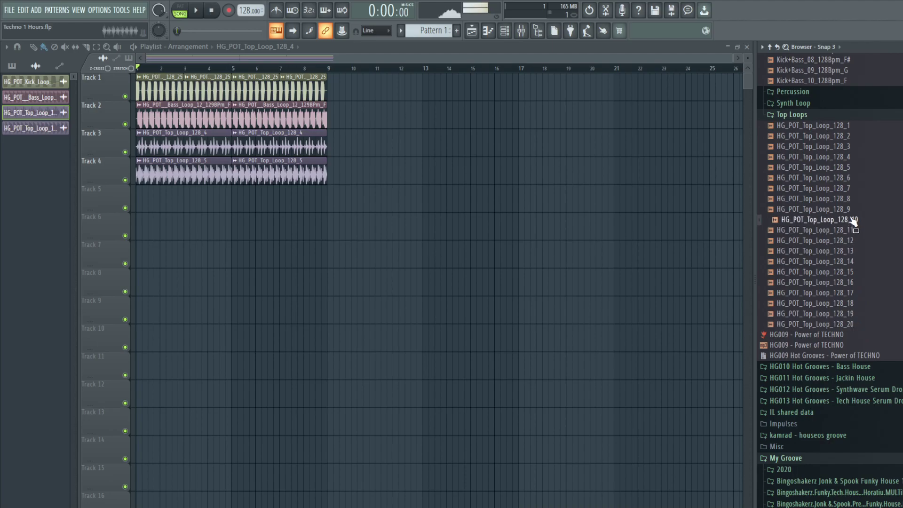
Audition HG_POT_Top_Loop_128_11 against the playing arrangement and place it twice in a row on Track 5.
key("space")
left_click(853, 231)
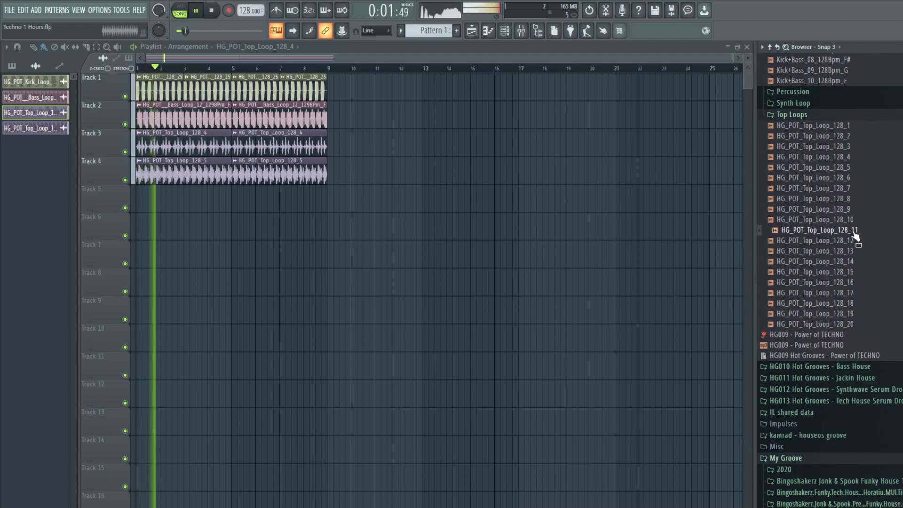
left_click_drag(855, 233, 252, 197)
Route the Track 5 top loop to free mixer track 8 and lower its volume to about 87%.
double_click(253, 197)
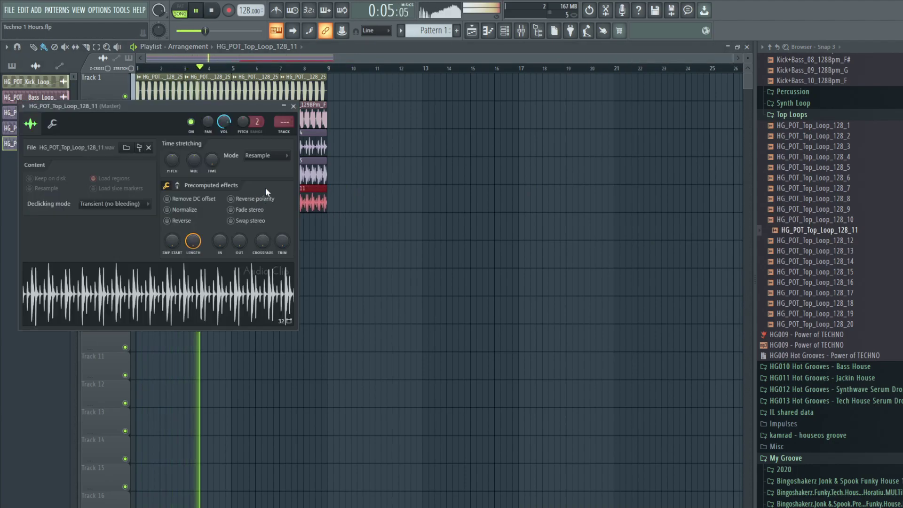
left_click(289, 135)
left_click_drag(221, 297, 221, 318)
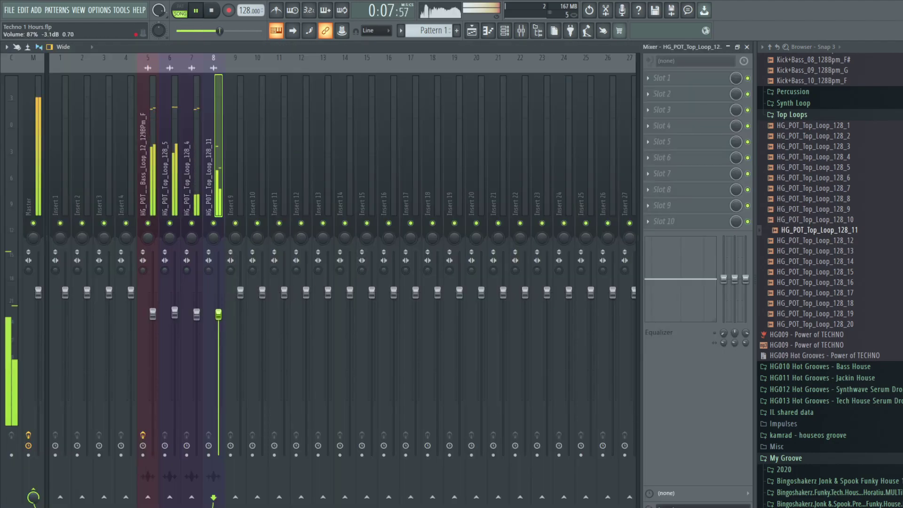
key("Escape")
key("Escape")
Route the Track 1 kick loop to free mixer track 9 and stop playback.
double_click(234, 77)
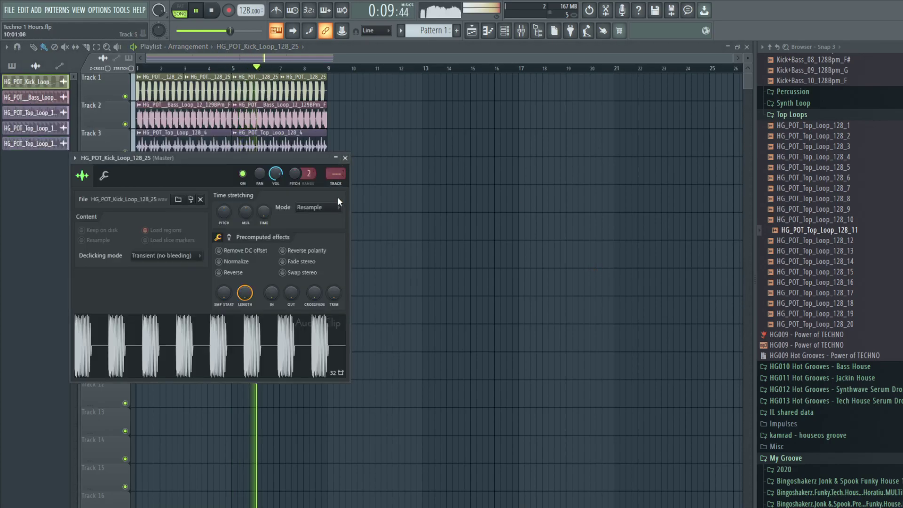
left_click(335, 183)
key("Escape")
key("Escape")
key("space")
Find HG_POT_Percussion_Loop_128_1 in the Percussion folder and place it twice in a row on Track 6.
left_click(850, 167)
left_click(795, 114)
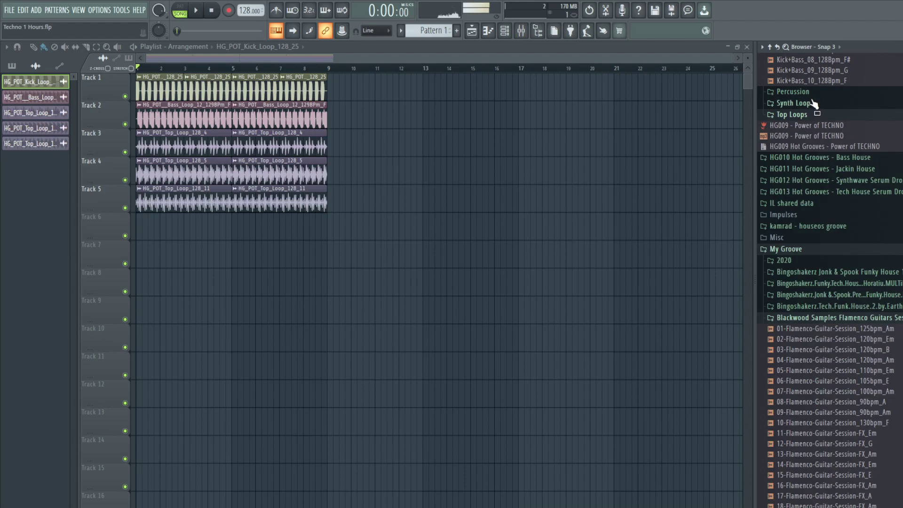
left_click(794, 91)
left_click(827, 112)
left_click(828, 103)
scroll(838, 127, "up", 2)
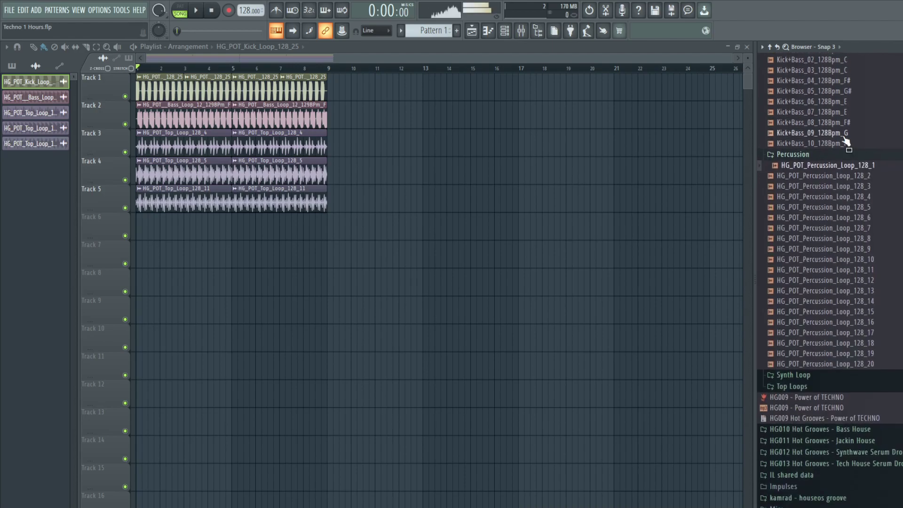
left_click_drag(827, 165, 196, 232)
key("space")
left_click_drag(254, 218, 244, 220)
Route the percussion loop to free mixer track 10 and lower its volume well below the top loops.
double_click(244, 219)
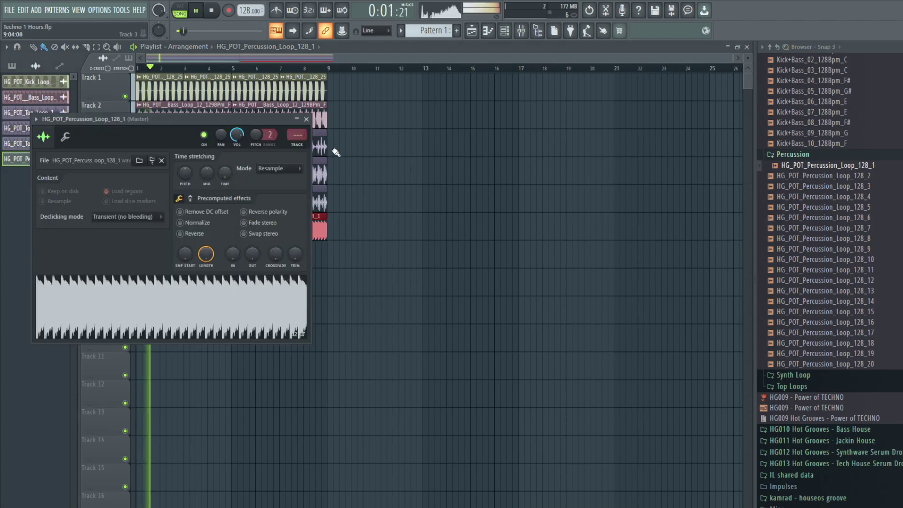
key("ctrl+l")
key("space")
key("space")
left_click_drag(262, 292, 262, 348)
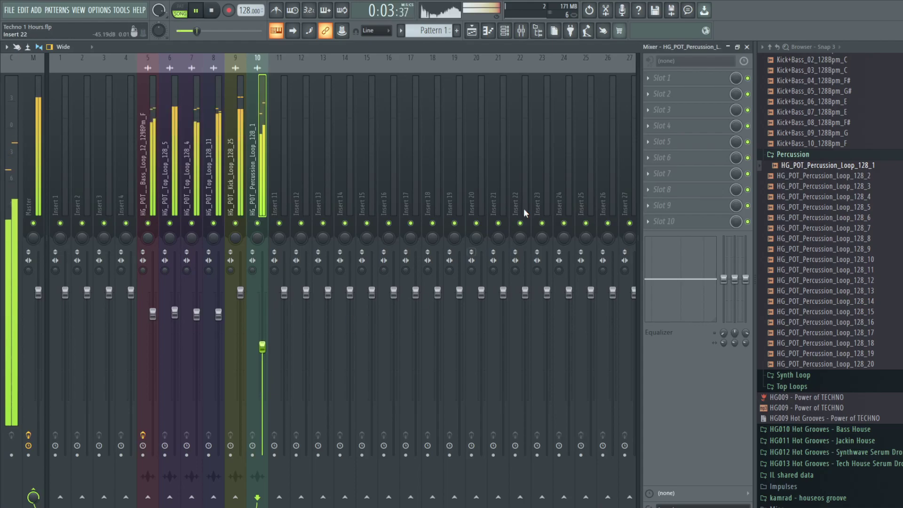
Add Fruity parametric EQ 2 in slot 5 of the percussion loop's mixer track and reshape its low band.
left_click(659, 143)
left_click(511, 205)
right_click(340, 119)
left_click(369, 273)
left_click_drag(55, 203, 179, 204)
Load KSHMREssentialsKick in slot 10 of the percussion track with the mix at 41%, and set the track volume to 63%.
left_click(260, 82)
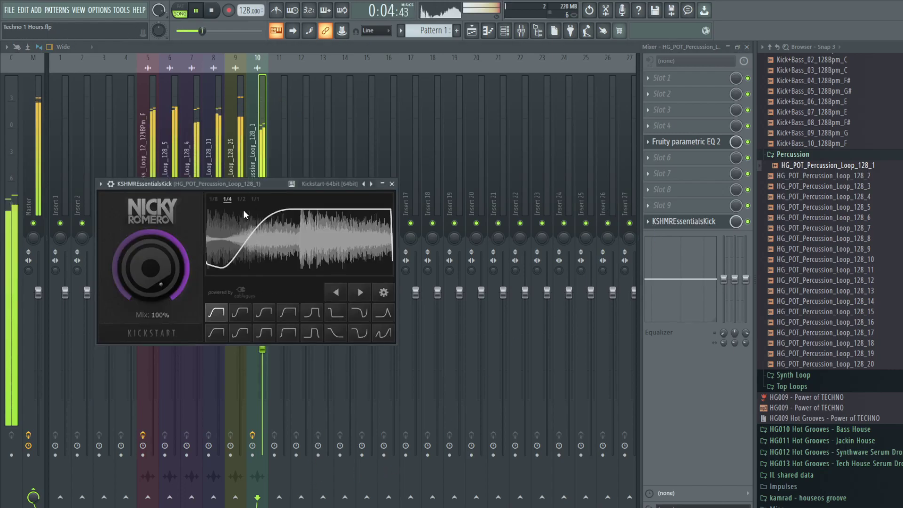
scroll(149, 261, "down", 8)
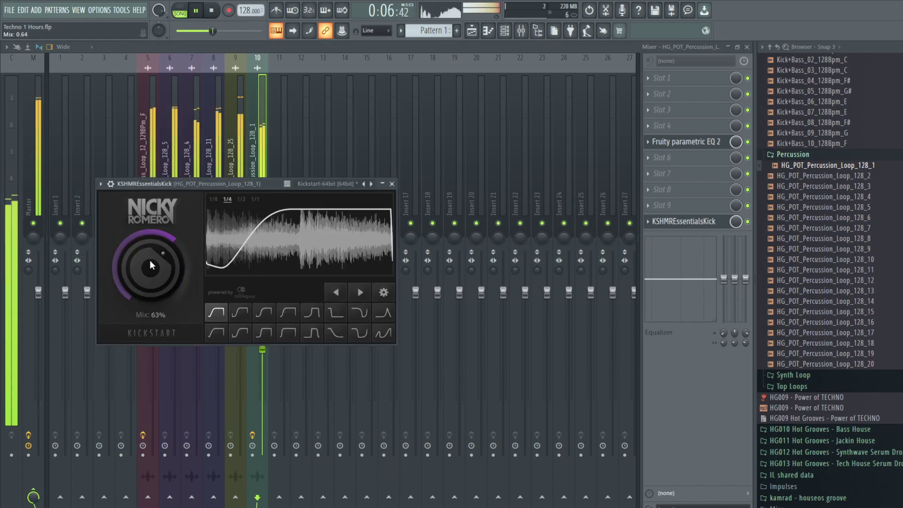
scroll(149, 261, "down", 3)
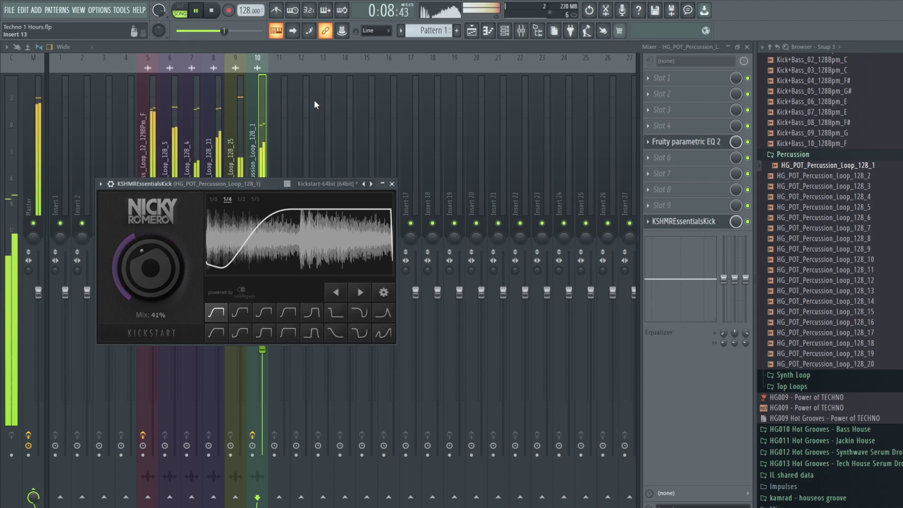
key("Escape")
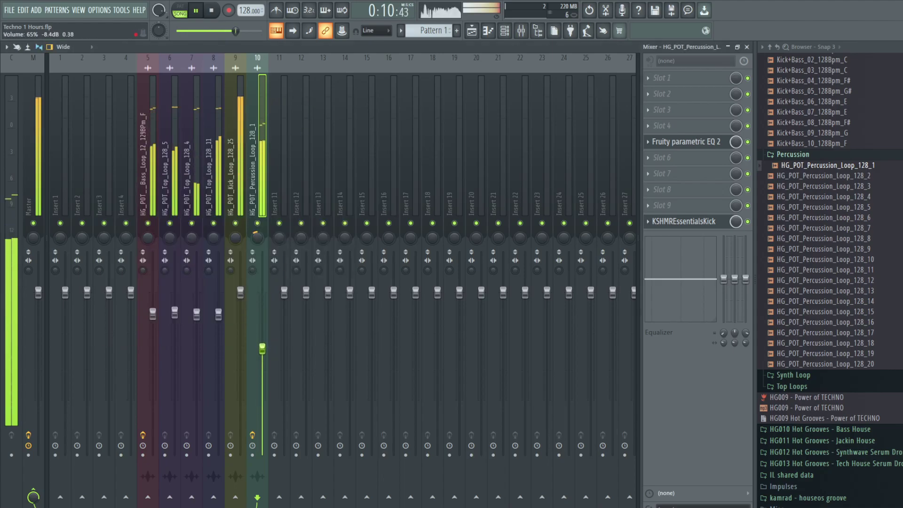
left_click_drag(266, 350, 266, 353)
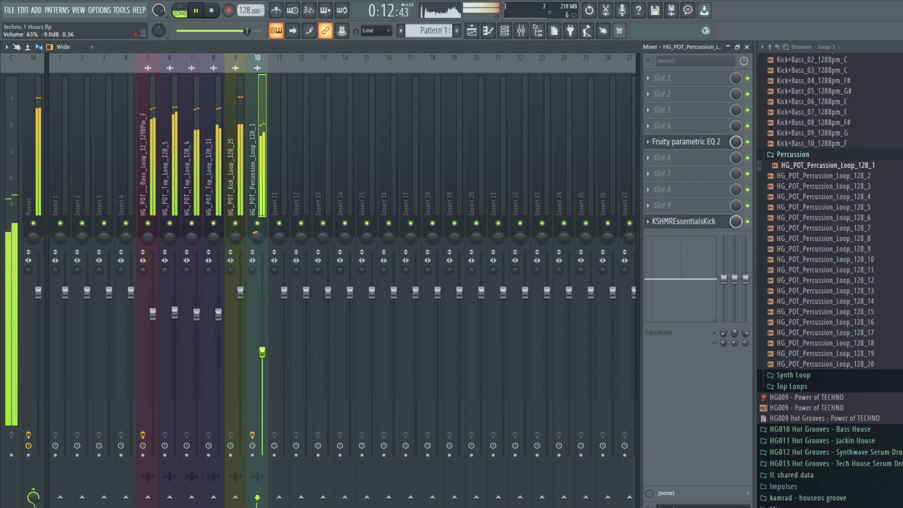
left_click(270, 189)
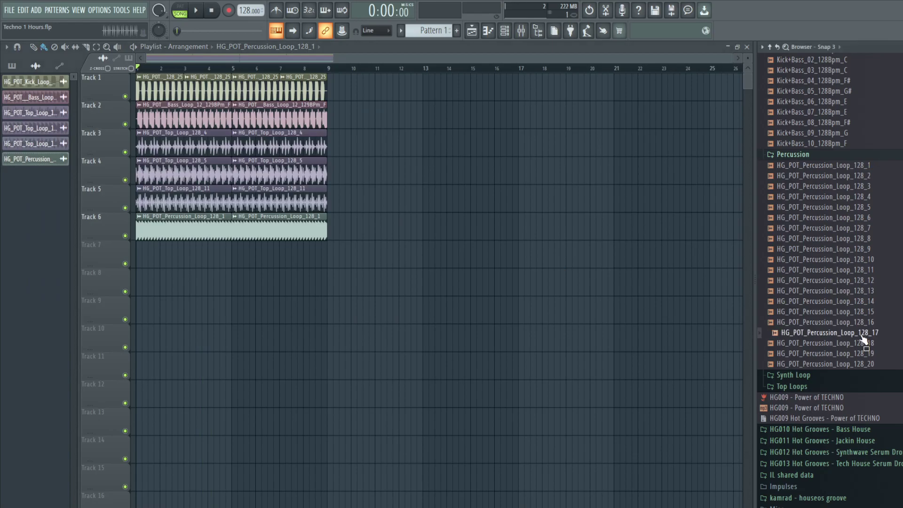
Preview further percussion loops, including 5, 19, 20, 18 and 17, in the Percussion folder.
scroll(863, 338, "up", 3)
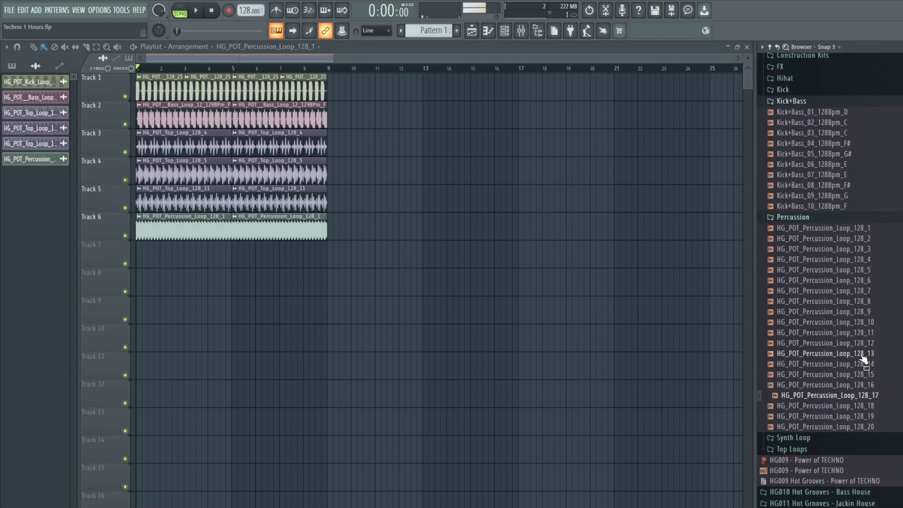
left_click(844, 292)
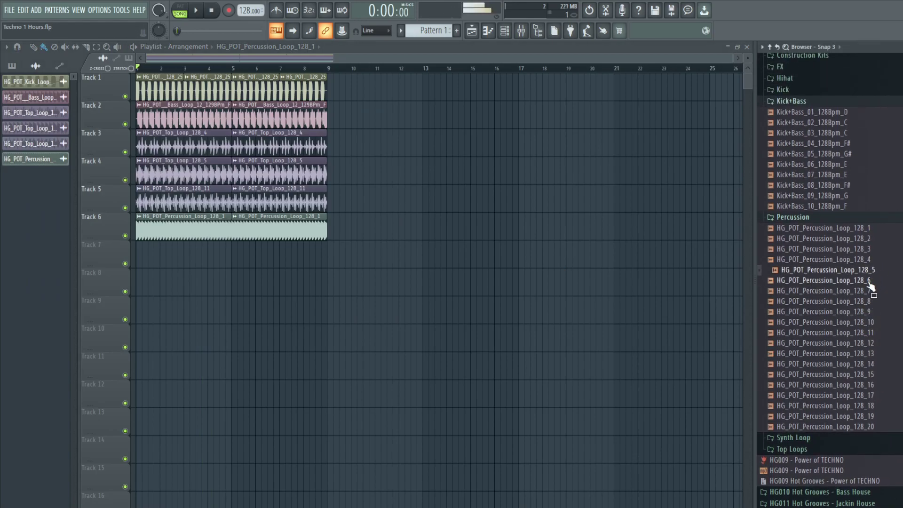
left_click(870, 418)
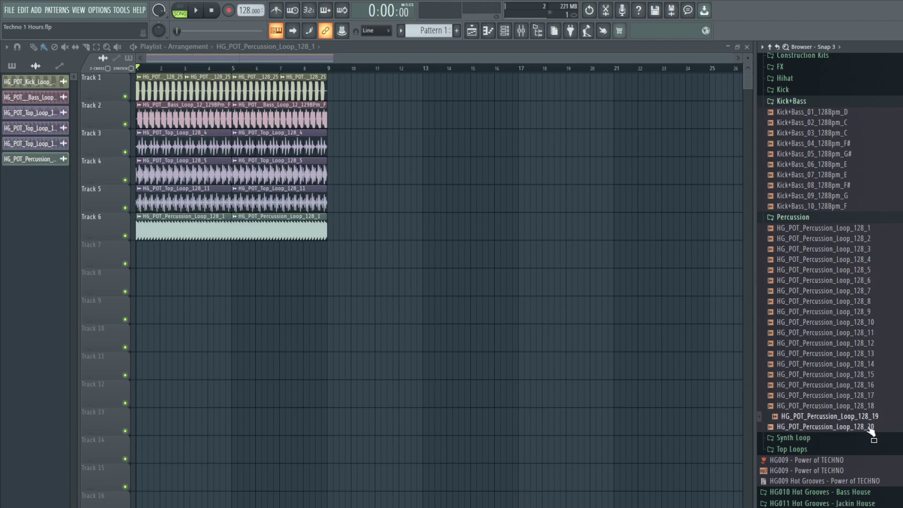
left_click(868, 428)
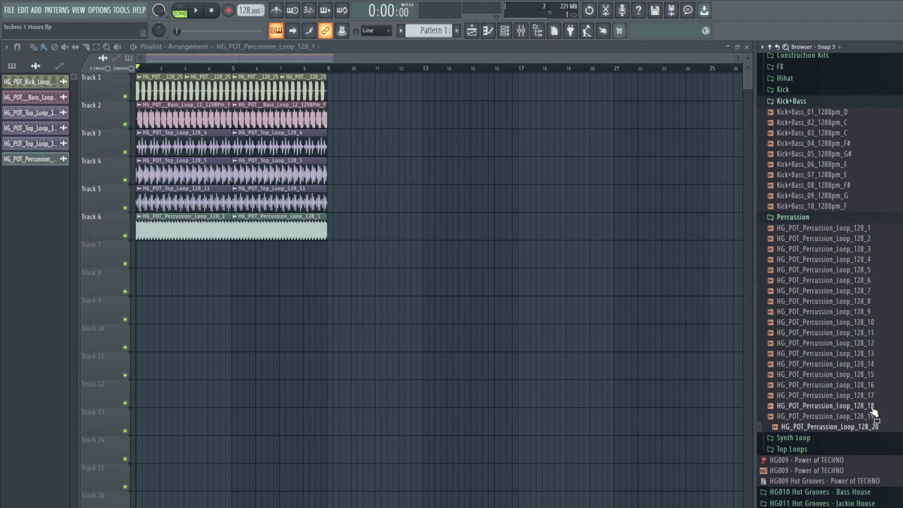
left_click(871, 406)
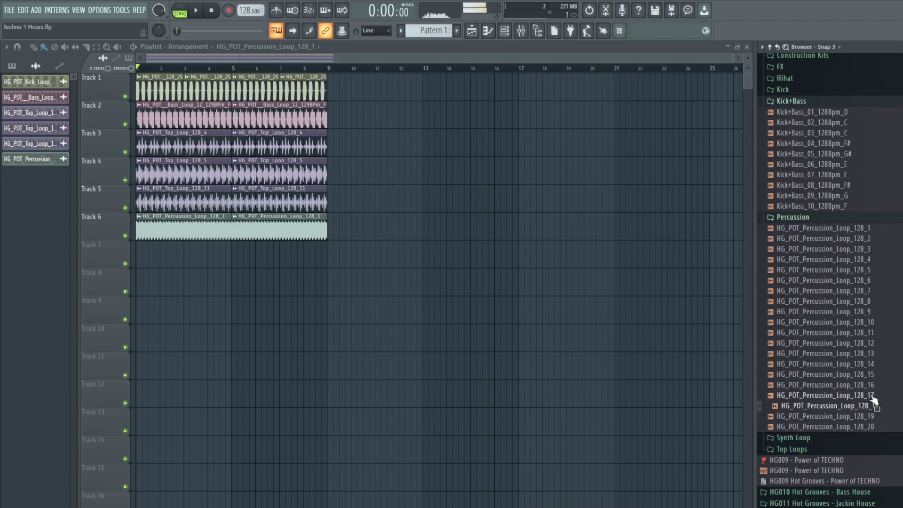
left_click(867, 396)
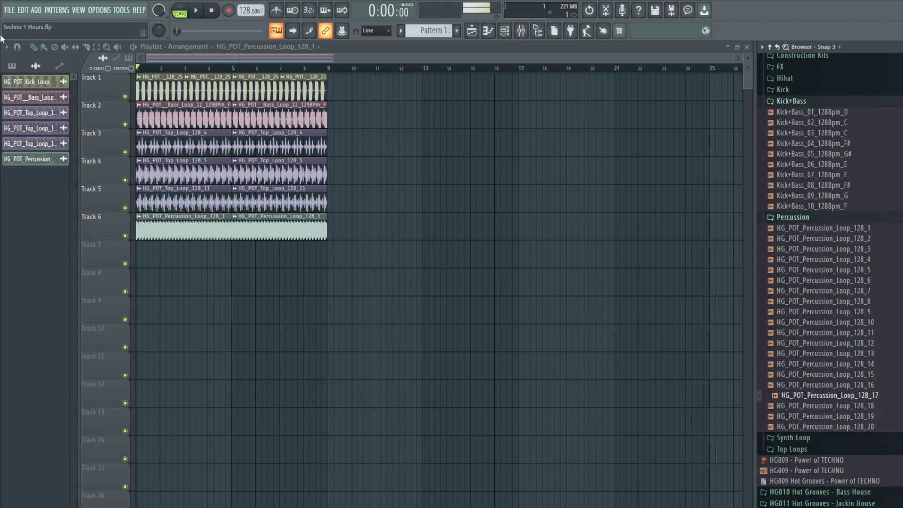
Preview percussion loops 16, 15 and 14, and try HG_POT_Percussion_Loop_128_15 on track 7 across bars 1 to 8.
left_click(861, 385)
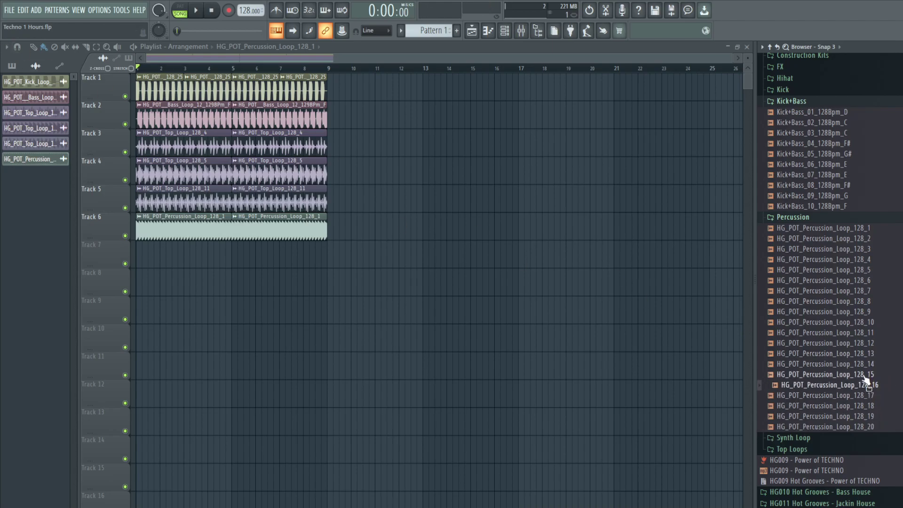
left_click(865, 375)
left_click(867, 367)
left_click_drag(865, 375, 111, 237)
key("space")
left_click_drag(258, 251, 252, 253)
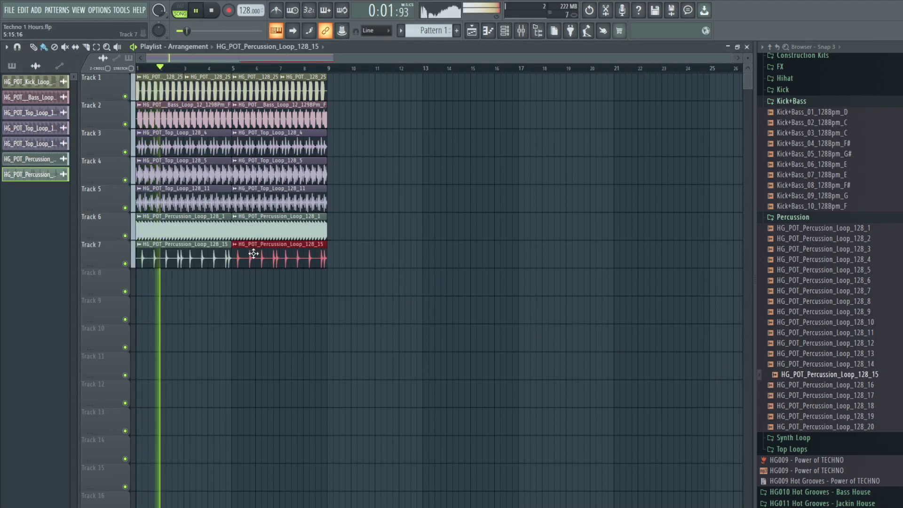
left_click(288, 328, "ctrl")
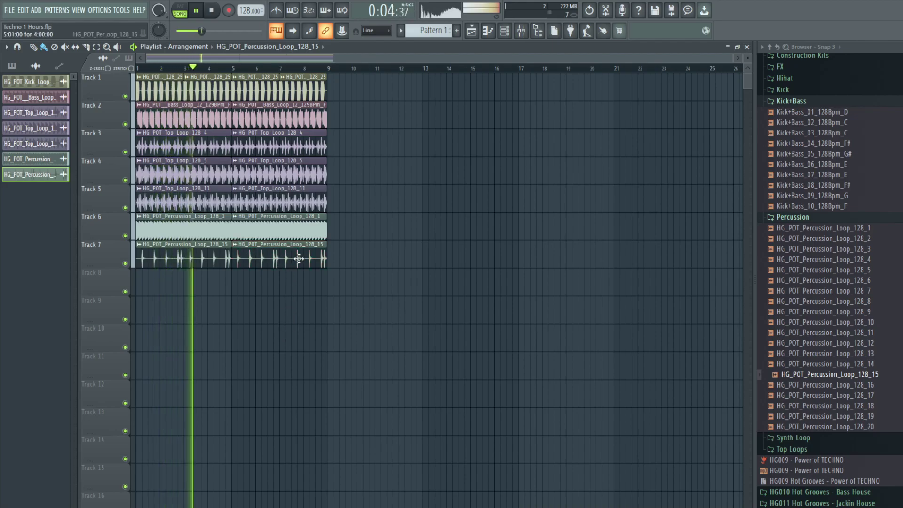
key("space")
Preview the percussion loops from 13 down to 8 in the Percussion folder.
left_click_drag(820, 365, 821, 369)
key("Up")
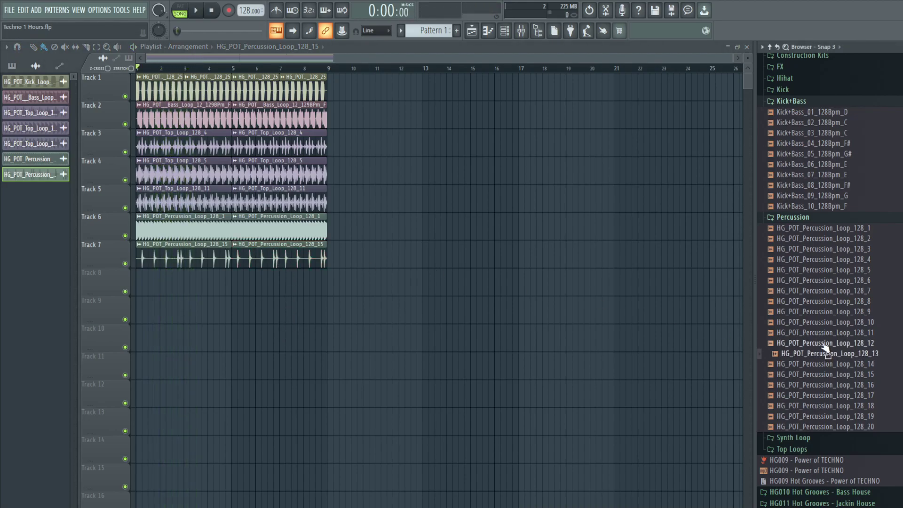
left_click(825, 344)
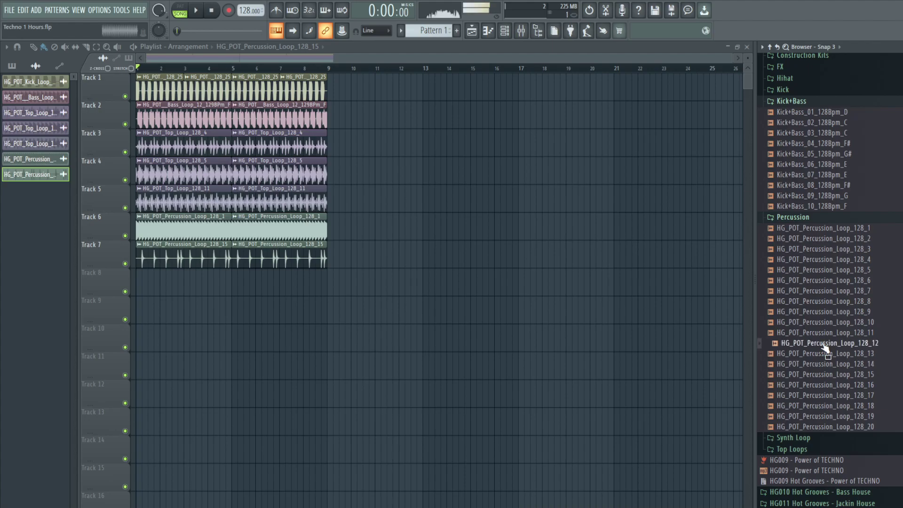
left_click(863, 335)
left_click(872, 323)
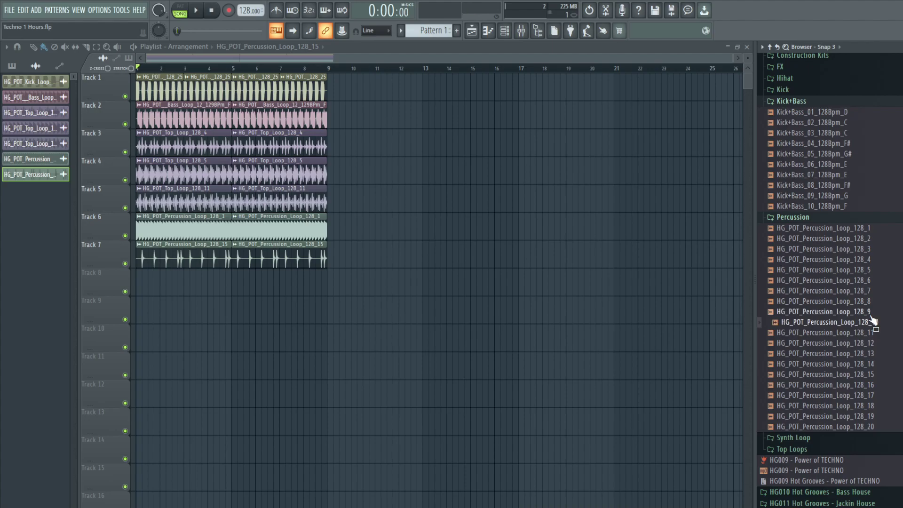
left_click(872, 312)
left_click(872, 303)
Replace the track 7 clips with HG_POT_Percussion_Loop_128_9 and route it to free mixer track 11 at a volume below the top loops.
left_click_drag(868, 311, 296, 252)
key("space")
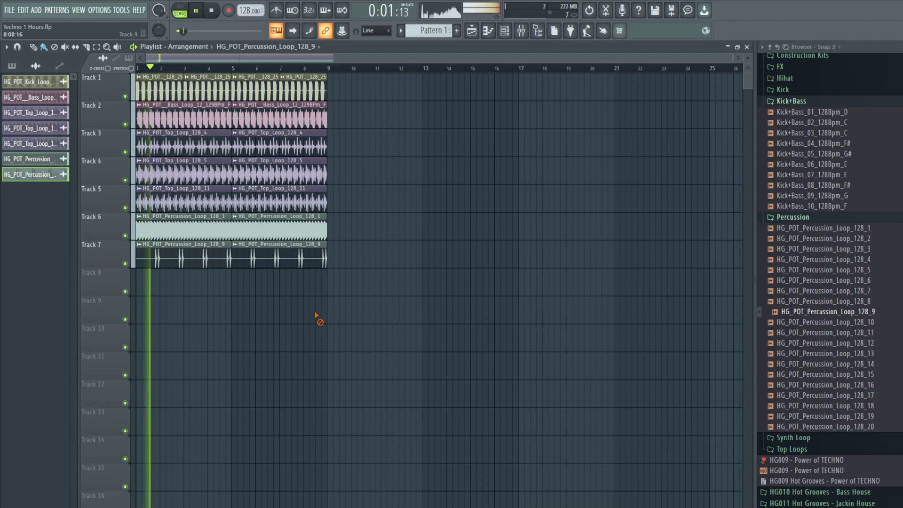
double_click(199, 258)
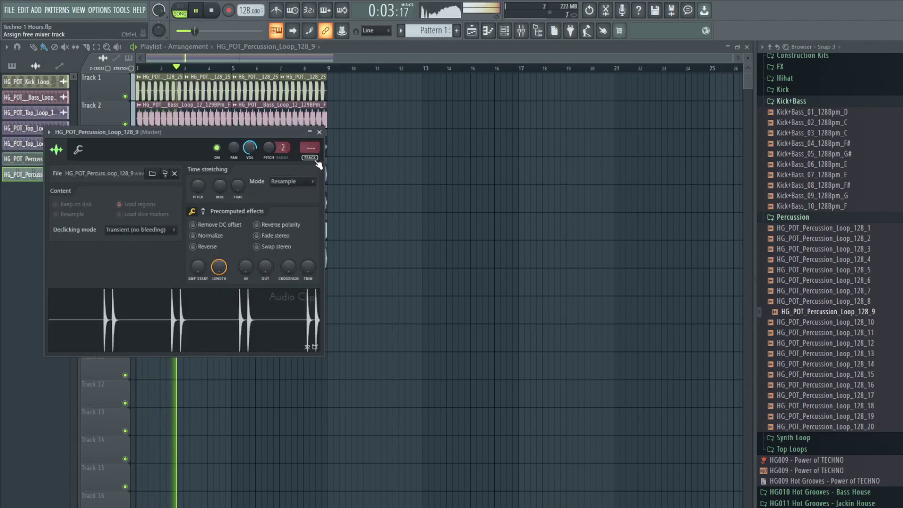
key("F9")
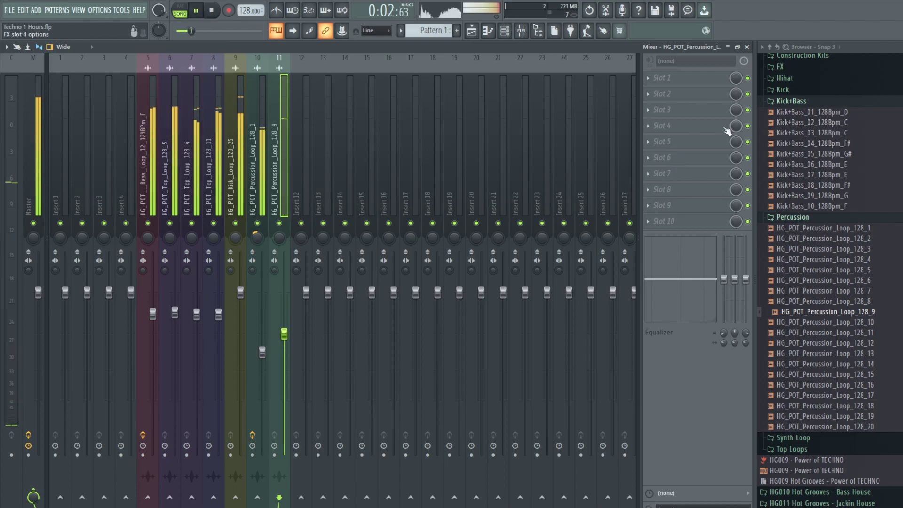
Add Fruity parametric EQ 2 in slot 4 of mixer track 11 with the 40Hz cut preset, raising its high pass to 186 Hz.
left_click(540, 205)
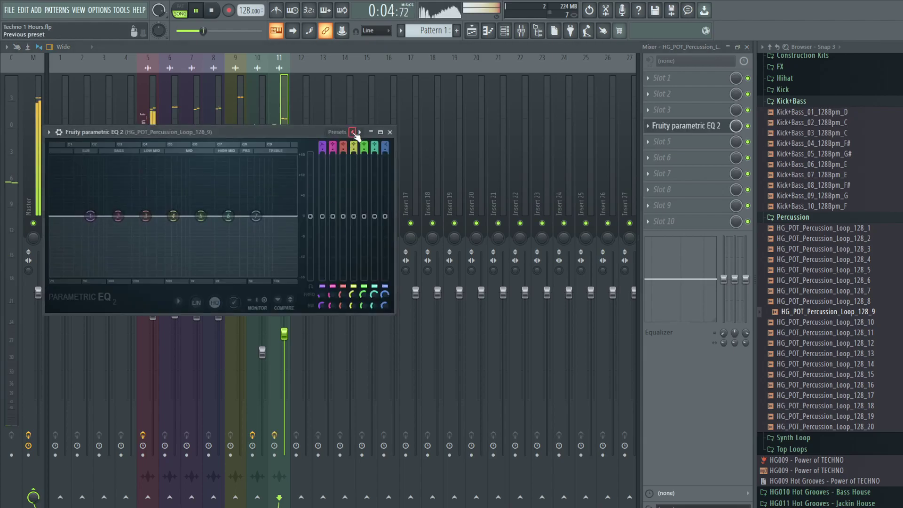
left_click(370, 284)
left_click_drag(75, 216, 131, 217)
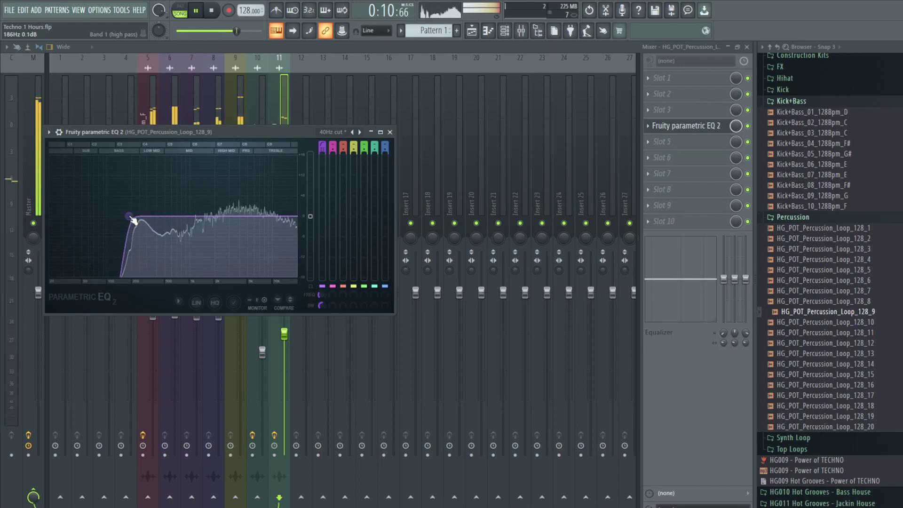
left_click(390, 132)
key("F9")
key("Escape")
key("space")
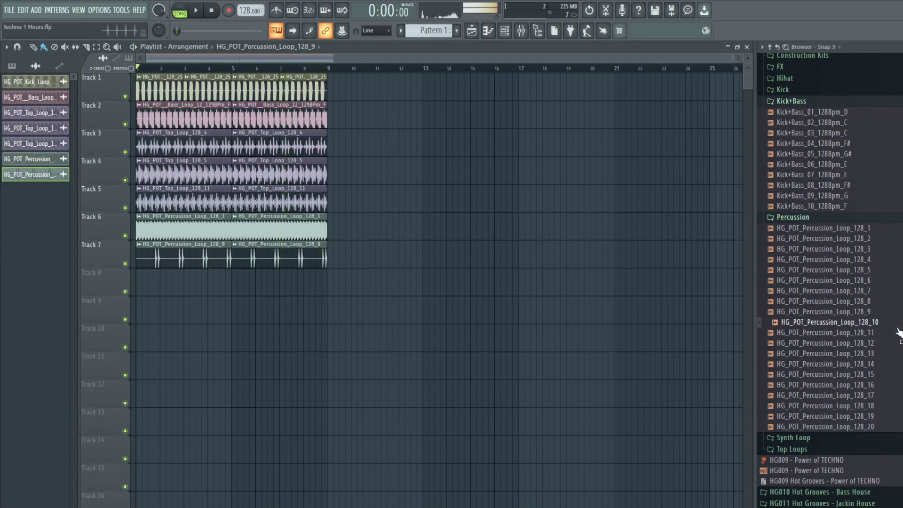
Preview percussion loops 12, 8, 7 and 6, and place HG_POT_Percussion_Loop_128_7 on track 8 across bars 1 to 8.
left_click(871, 343)
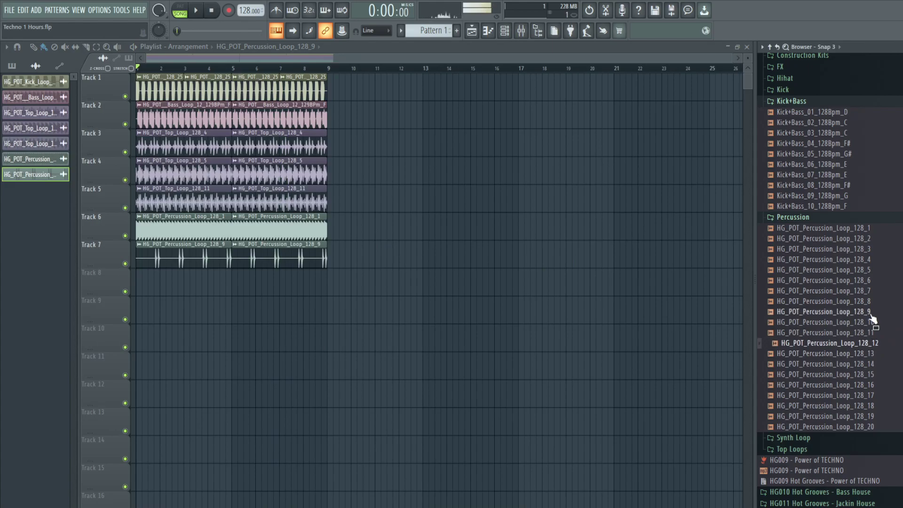
left_click(871, 302)
left_click(872, 291)
left_click(871, 280)
left_click_drag(864, 293, 137, 282)
key("space")
left_click_drag(252, 288, 306, 313)
Route percussion loop 7 to free mixer track 12 and lower its volume to the level of the top loops.
double_click(258, 281)
left_click(328, 175)
key("Escape")
key("Escape")
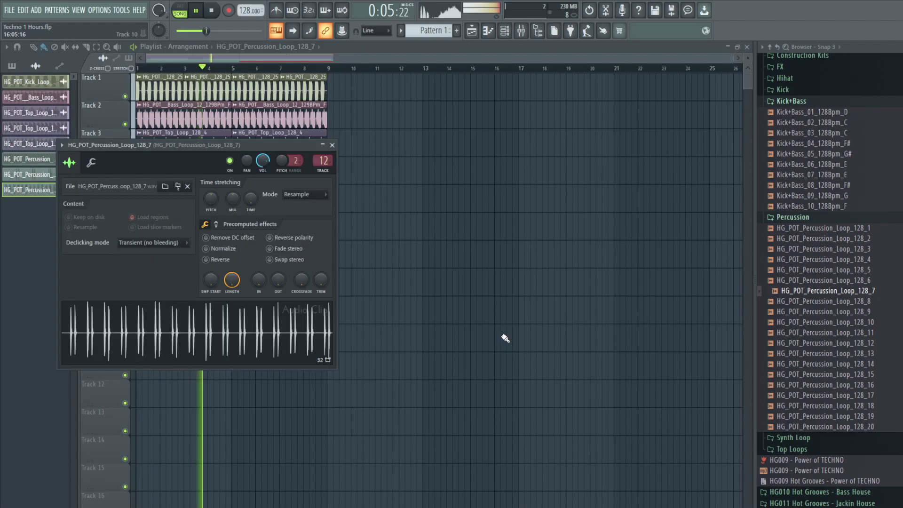
left_click(521, 31)
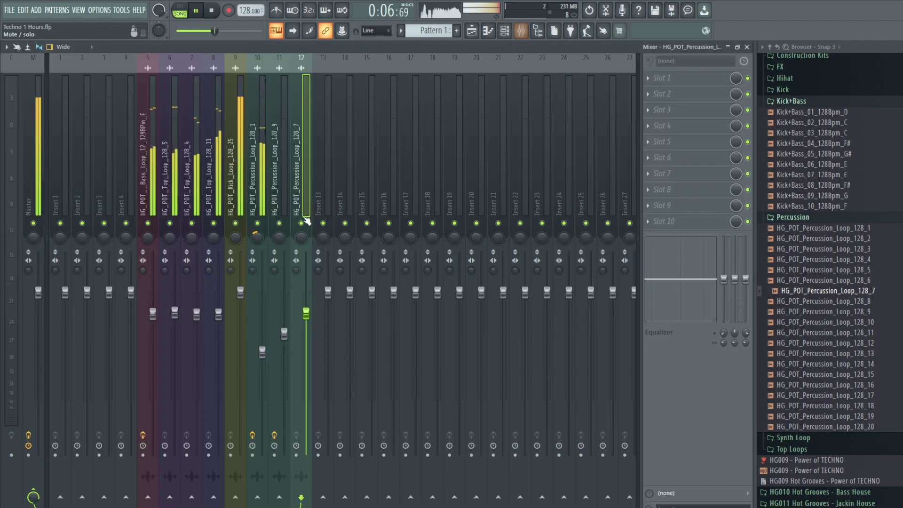
Lower the volume of percussion loop 1 on mixer track 10 to about 52%.
left_click(258, 218)
left_click_drag(262, 353, 263, 370)
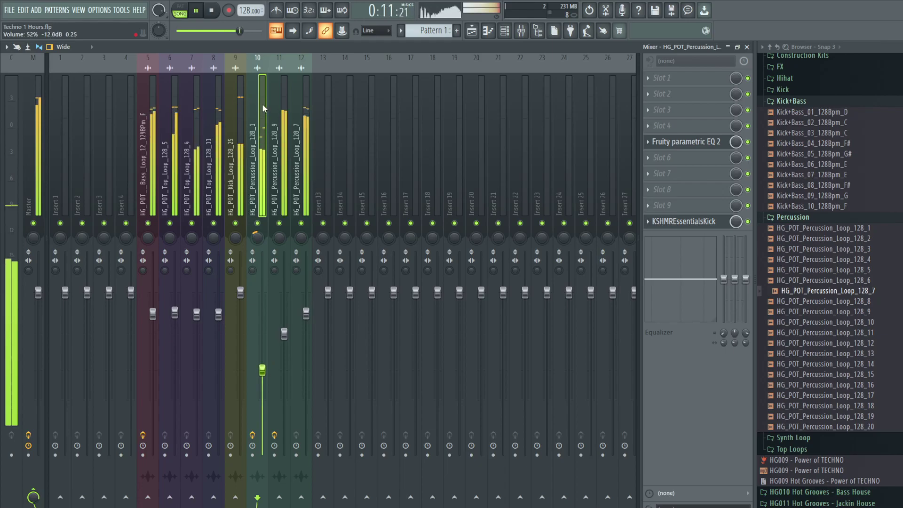
left_click_drag(262, 375, 263, 377)
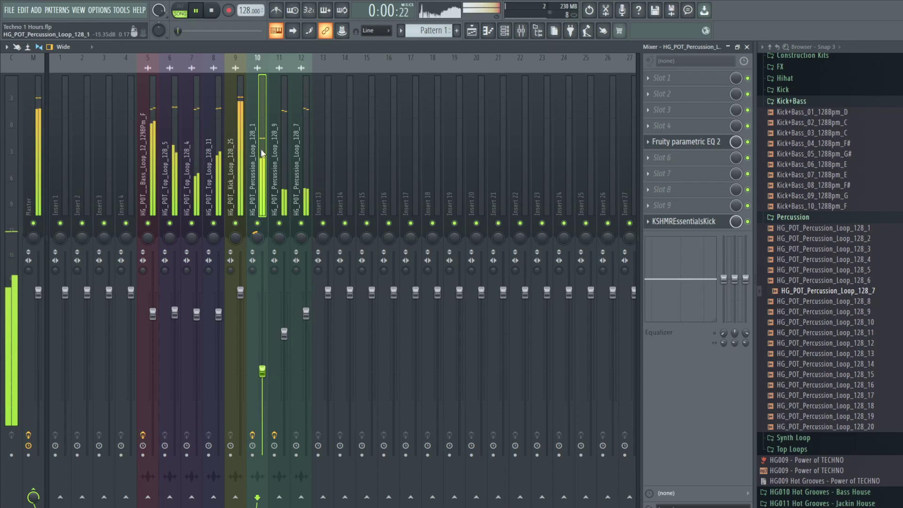
key("F5")
key("space")
Preview the Kits_01_128_G atmospheres and place HG_POT_Kit_01_Atmosphere_SC_128_G on track 9 across bars 1 to 8.
scroll(849, 217, "up", 4)
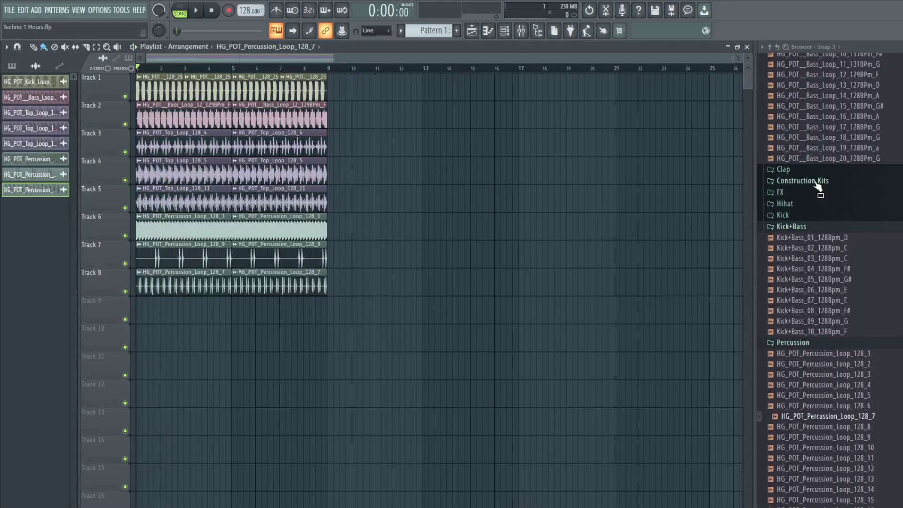
left_click(817, 182)
left_click(821, 192)
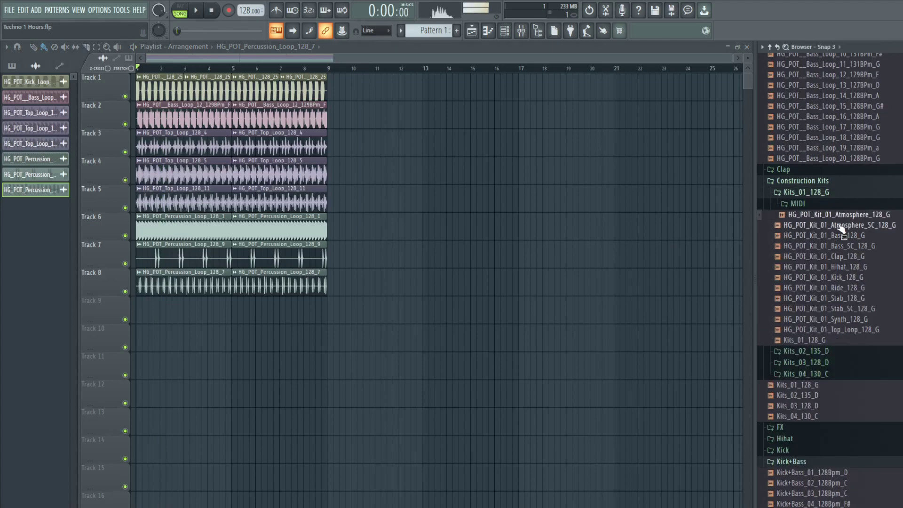
left_click(841, 226)
left_click_drag(864, 234, 141, 320)
left_click(235, 311)
key("space")
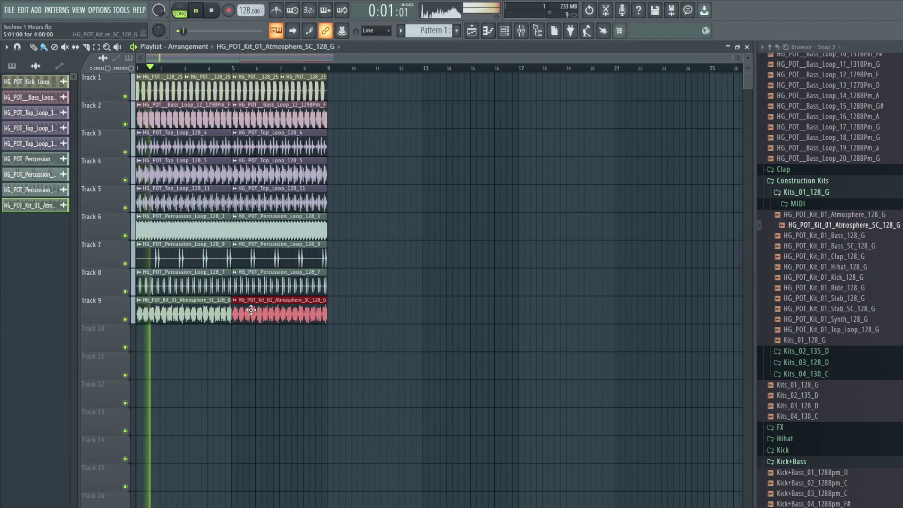
Route the atmosphere loop to free mixer track 13 and set its volume to 43%.
double_click(234, 311)
left_click(334, 186)
left_click_drag(328, 292, 328, 385)
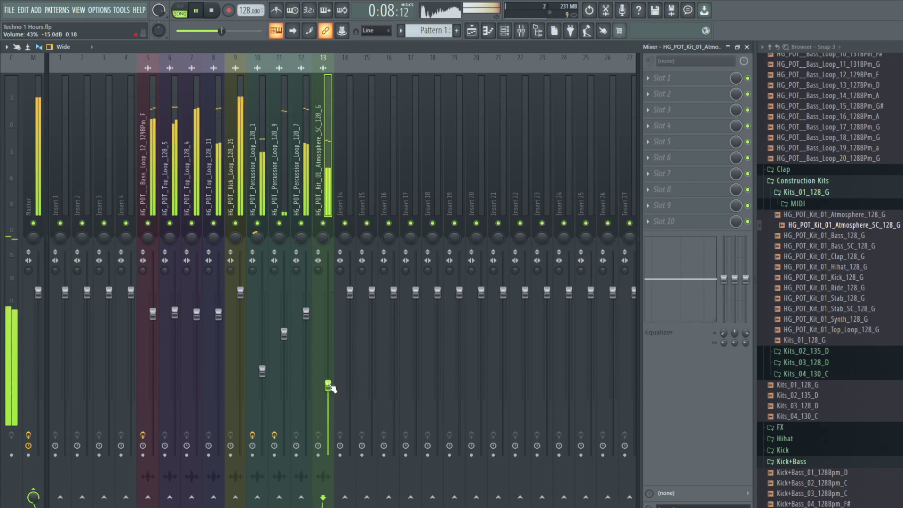
key("F5")
key("space")
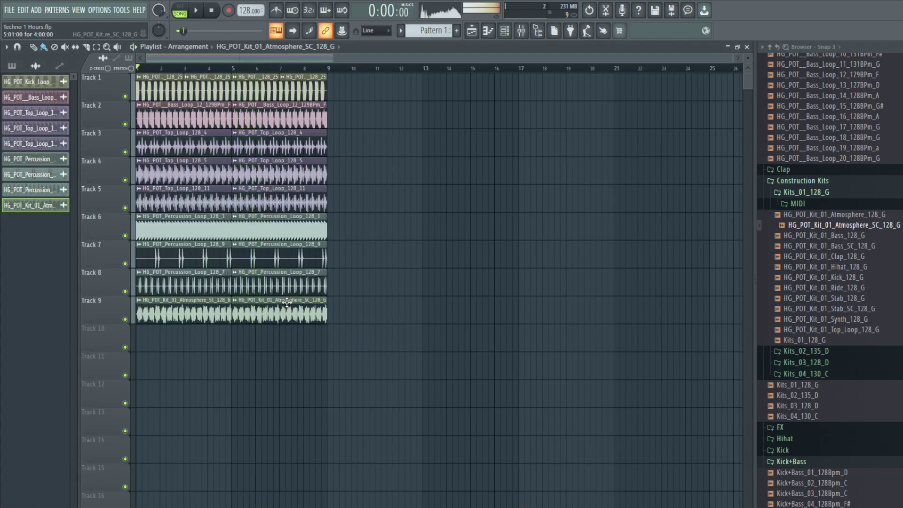
Adjust the atmosphere loop's time-stretching pitch and lower its mixer track volume to 34%.
double_click(288, 308)
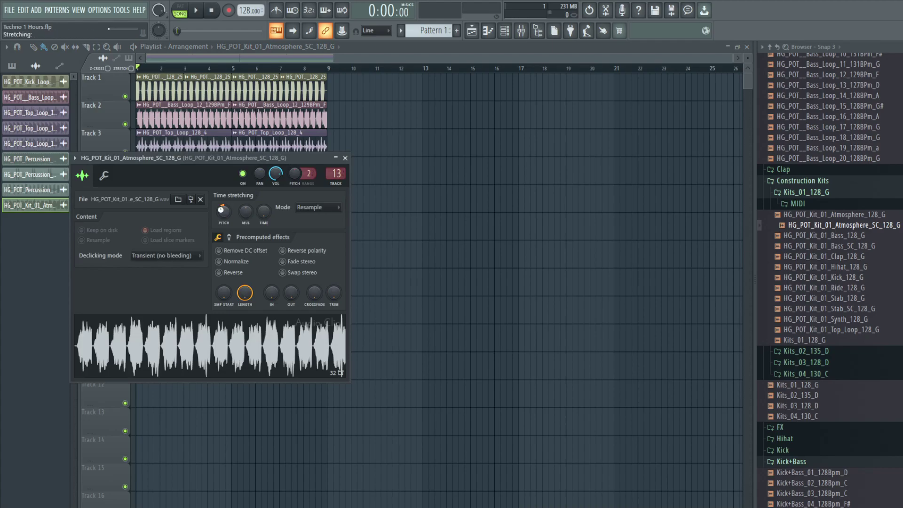
key("Escape")
key("space")
left_click(521, 30)
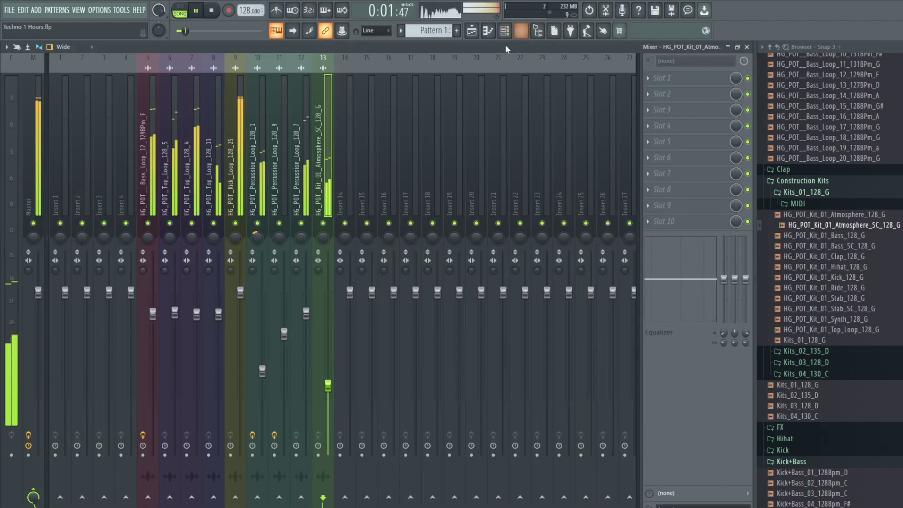
left_click_drag(328, 386, 327, 400)
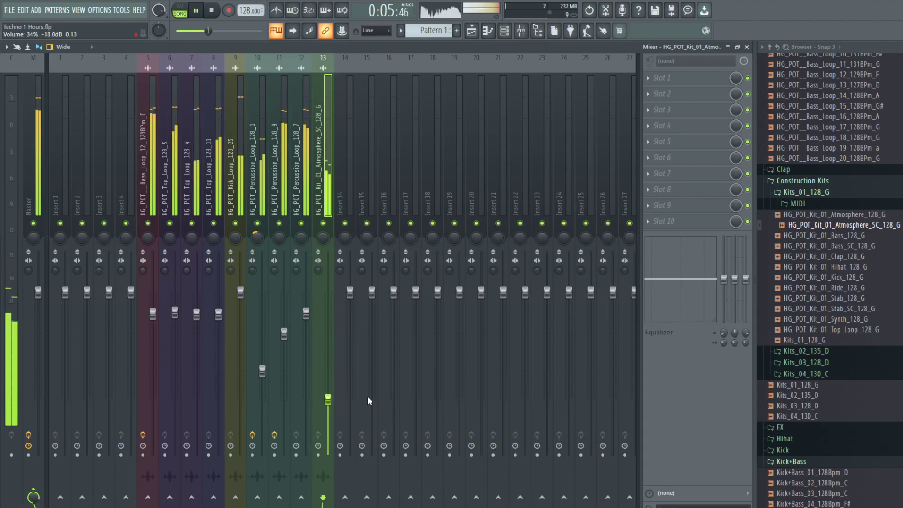
key("F5")
key("space")
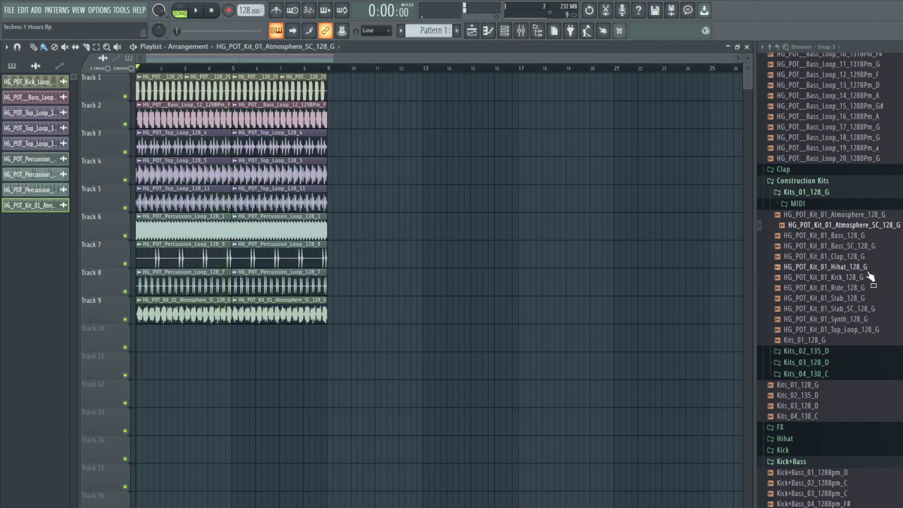
Preview the kick, ride, stab, sidechained stab and synth samples in the Kits_01_128_G folder.
left_click(868, 277)
left_click(861, 288)
left_click(853, 298)
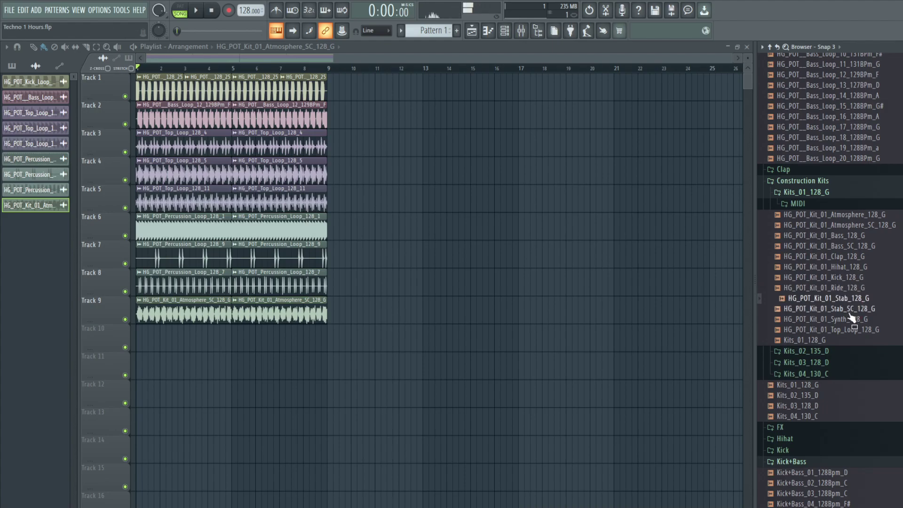
left_click(849, 312)
scroll(851, 315, "down", 4)
left_click(844, 194)
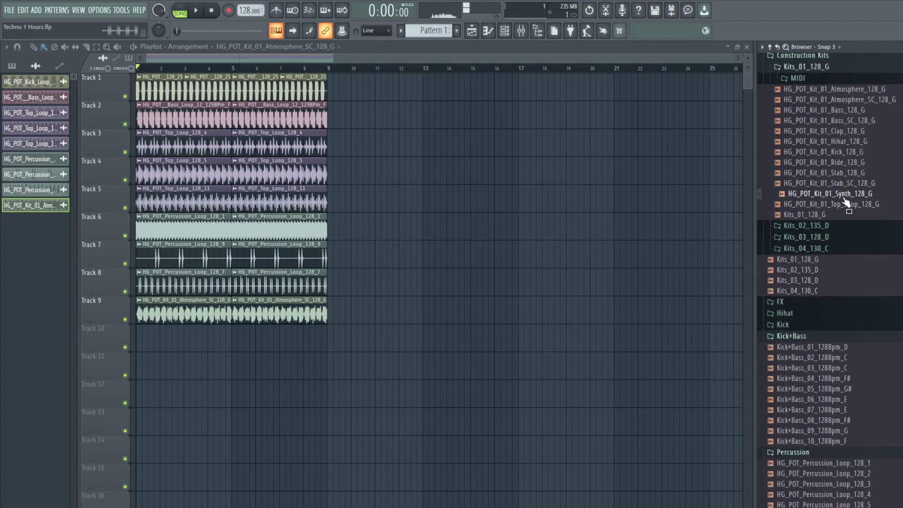
Preview the kick, shaker, snare, synth and sidechained synth samples in the Kits_02_135_D construction kit.
left_click(823, 228)
scroll(842, 235, "down", 2)
left_click(858, 228)
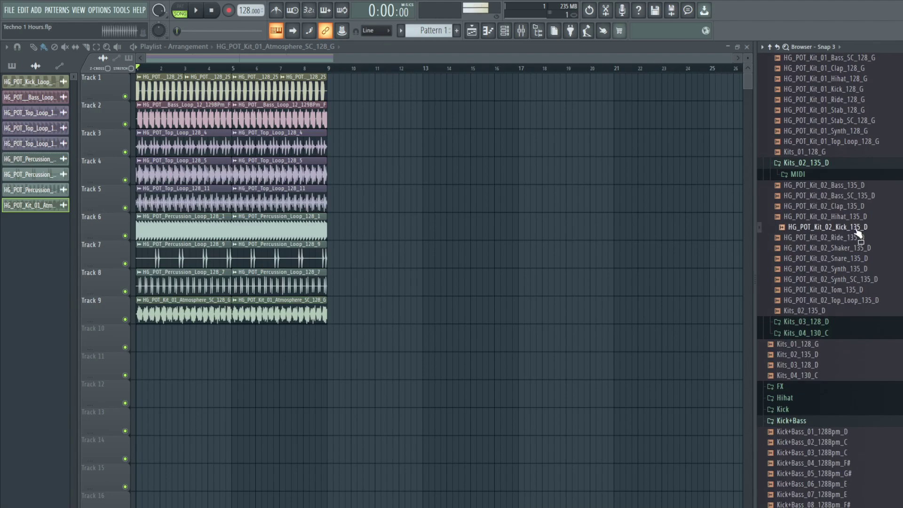
left_click(854, 248)
left_click(852, 261)
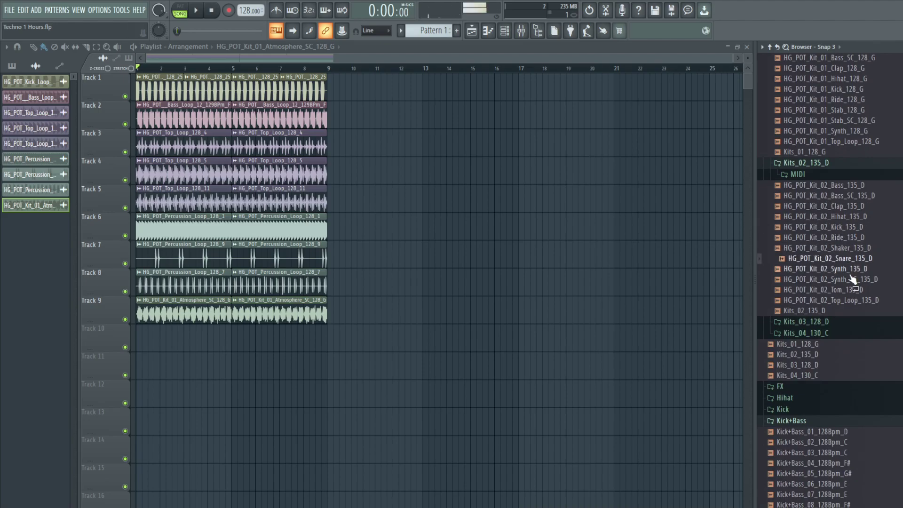
left_click(853, 271)
left_click(853, 281)
scroll(854, 235, "down", 4)
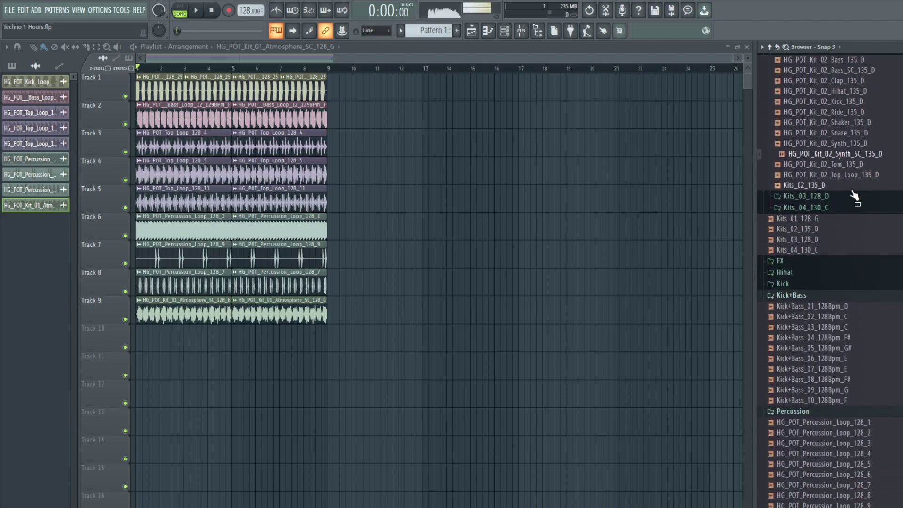
Preview the Kits_03_128_D hihat and stabs, and place HG_POT_Kit_03_Stab_SC_128_D on track 10 at bar 1.
left_click(839, 198)
left_click(849, 271)
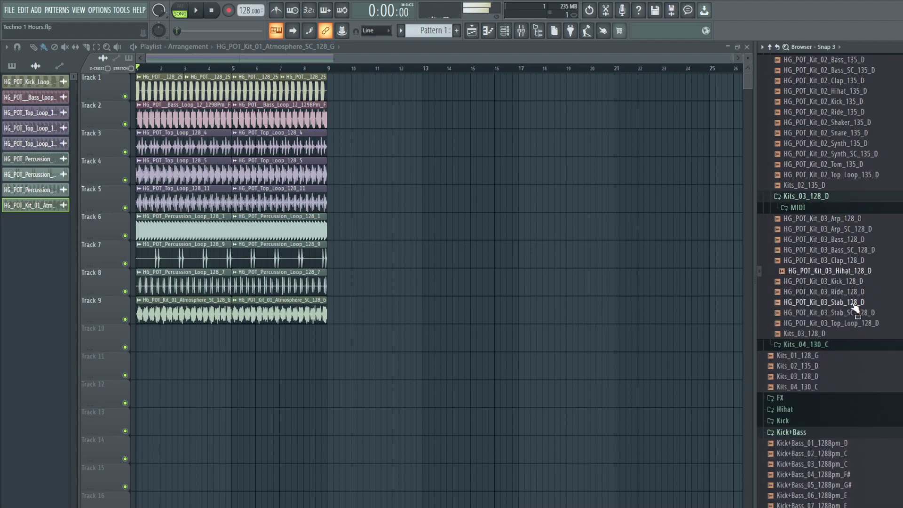
left_click(859, 313)
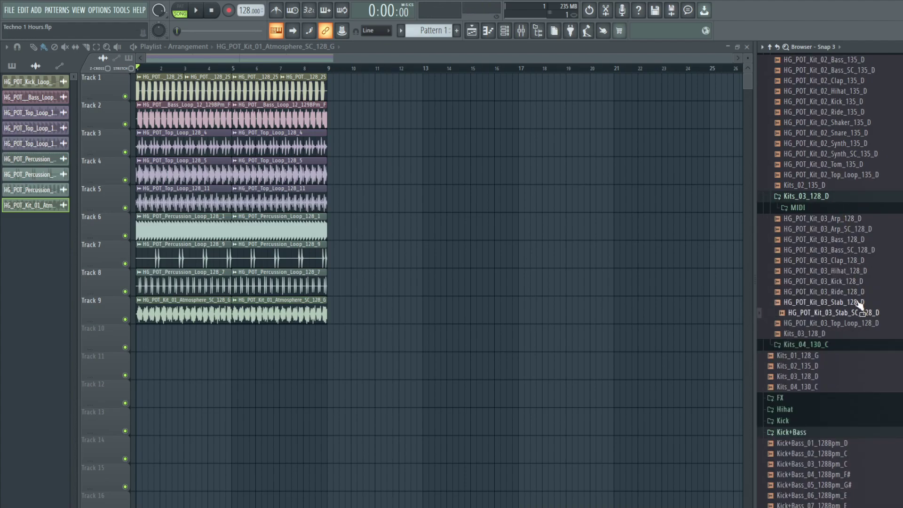
left_click(859, 303)
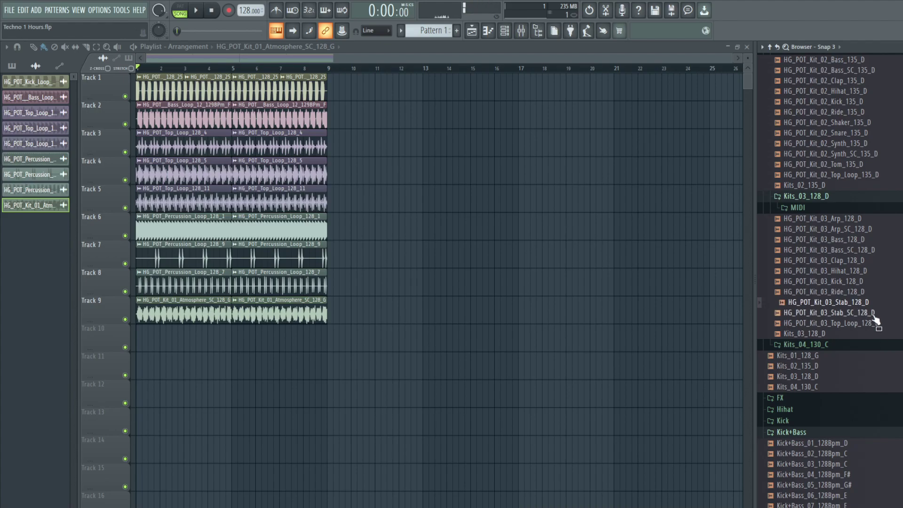
left_click_drag(819, 314, 162, 343)
key("space")
Raise the time-stretching pitch of the stab clip on track 10.
double_click(207, 344)
left_click_drag(237, 223, 237, 209)
left_click(357, 171)
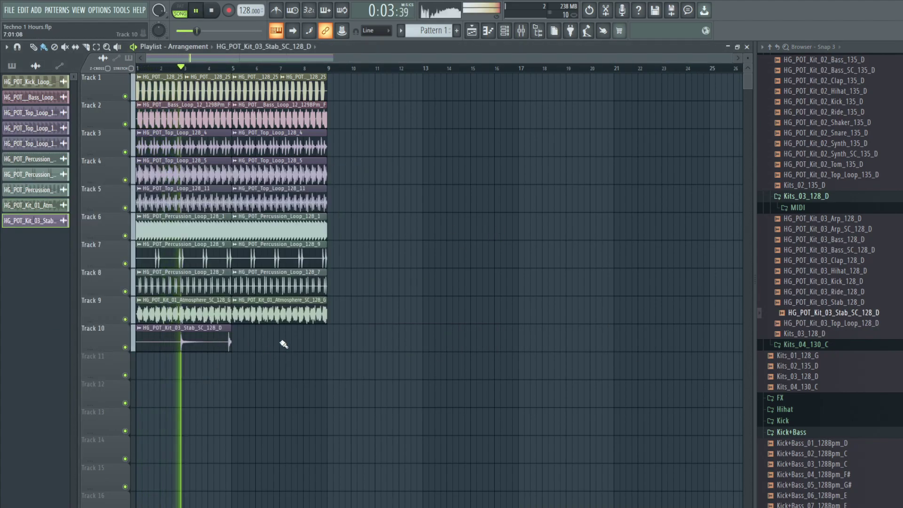
Delete the stab clip from track 10 and open the Synth Loop sample folder.
right_click(220, 342)
key("space")
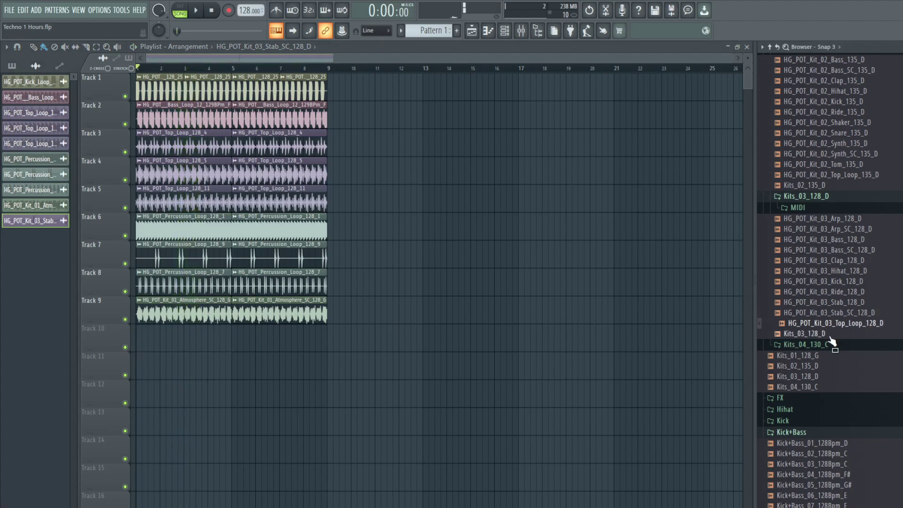
scroll(792, 369, "down", 4)
left_click(805, 308)
left_click(805, 319)
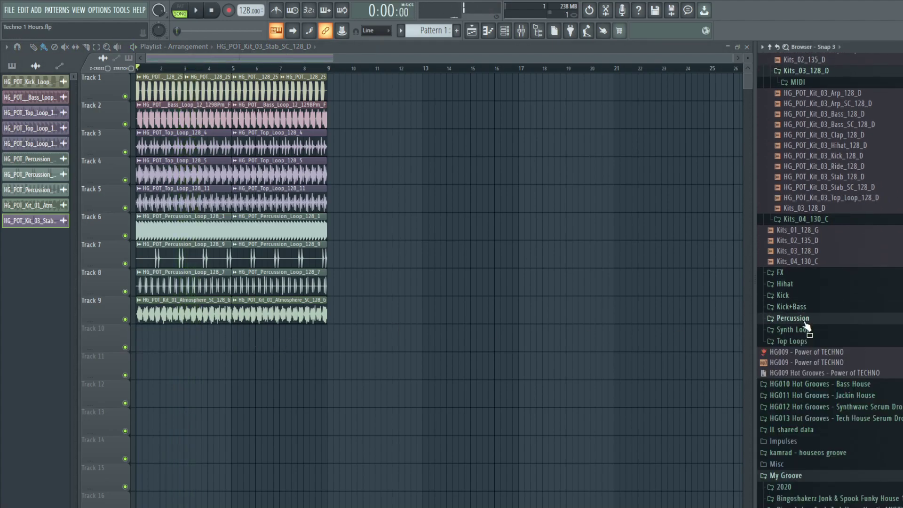
left_click(807, 331)
scroll(828, 282, "down", 6)
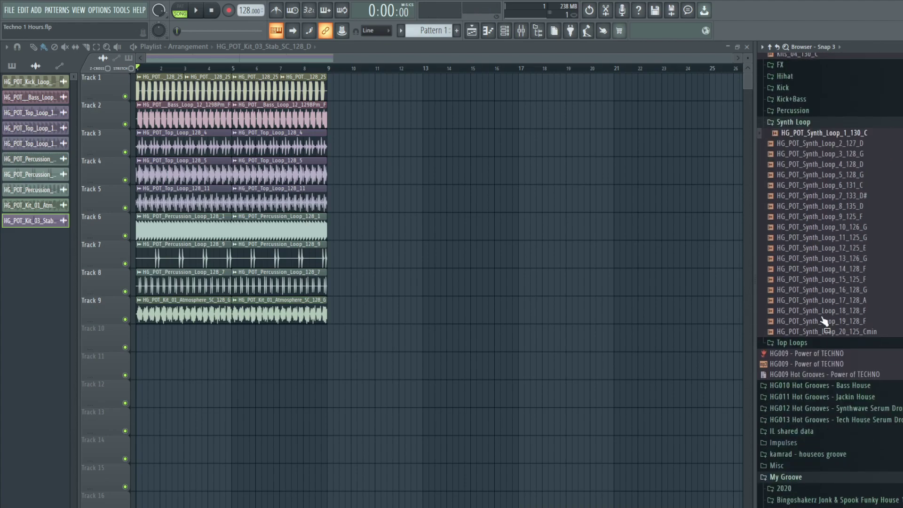
Preview HG_POT_Synth_Loop samples 1 to 6 in the Synth Loop folder.
left_click(855, 137)
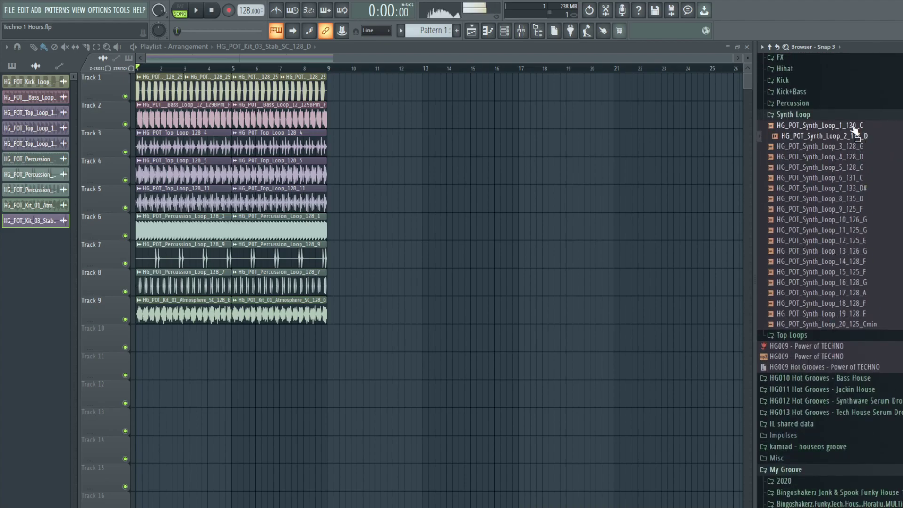
left_click(854, 127)
left_click(846, 137)
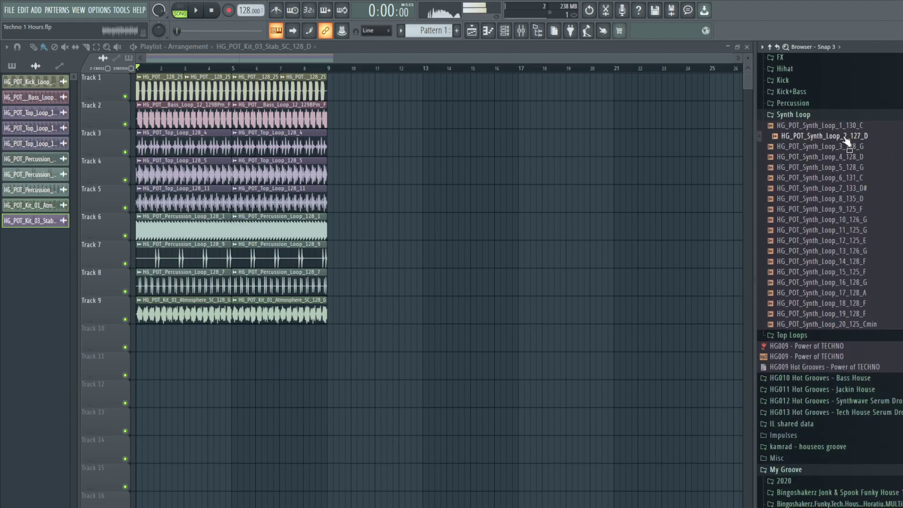
left_click(849, 148)
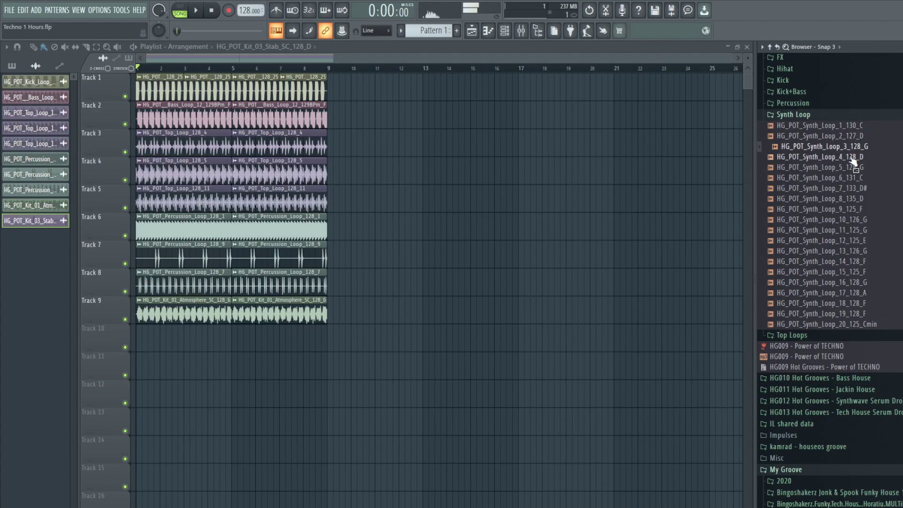
left_click(853, 159)
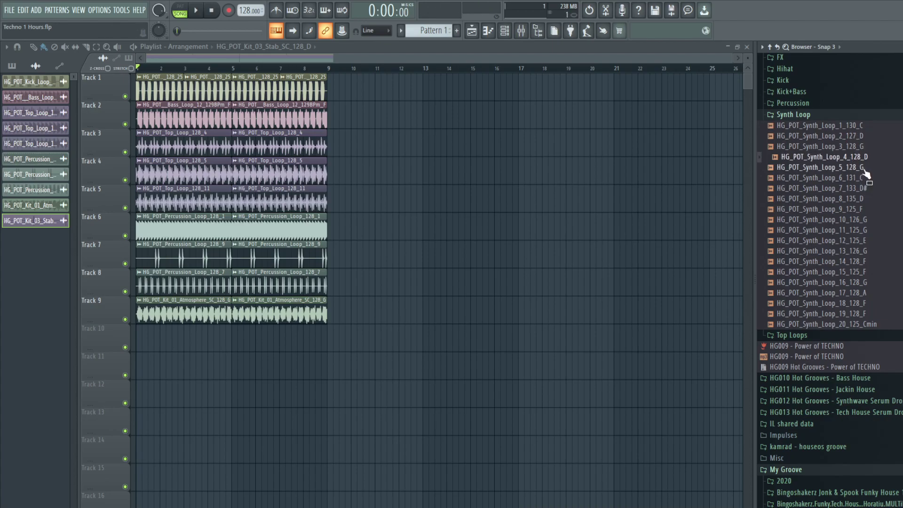
left_click(864, 168)
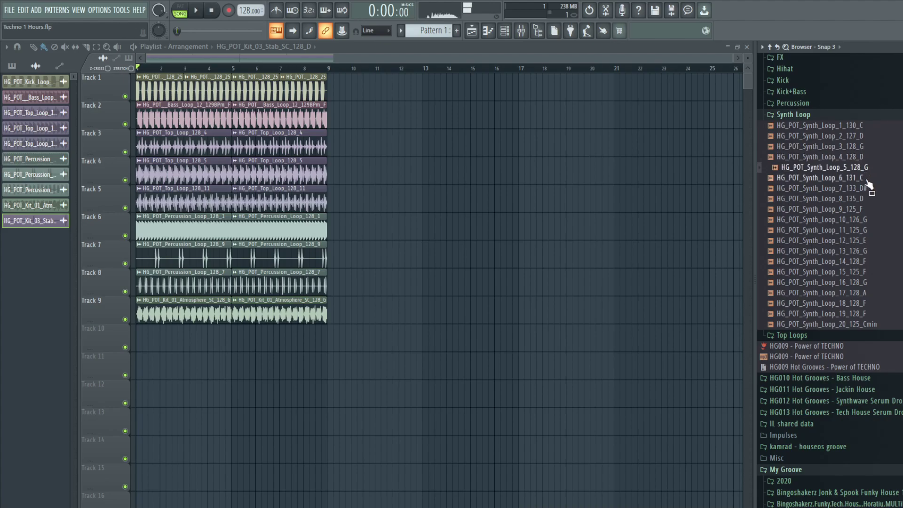
left_click(867, 179)
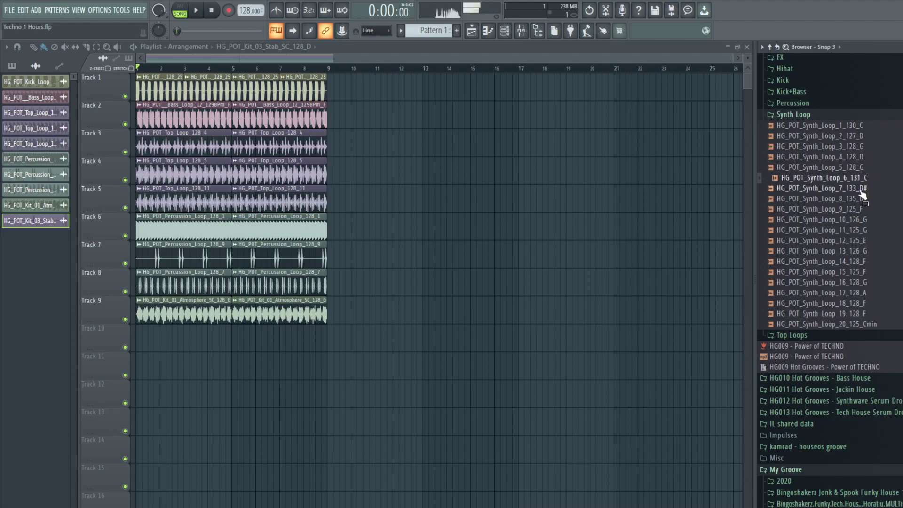
Preview HG_POT_Synth_Loop samples 7 to 13 in the Synth Loop folder.
left_click(863, 190)
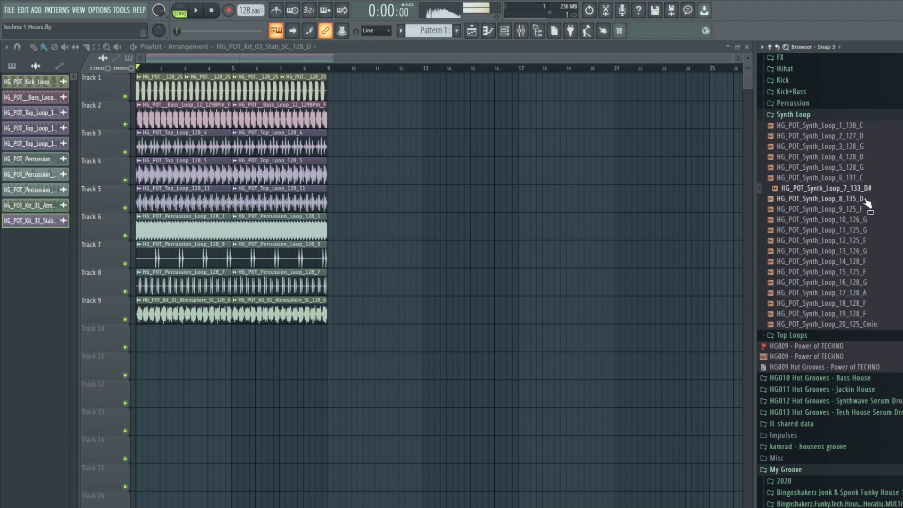
left_click(865, 199)
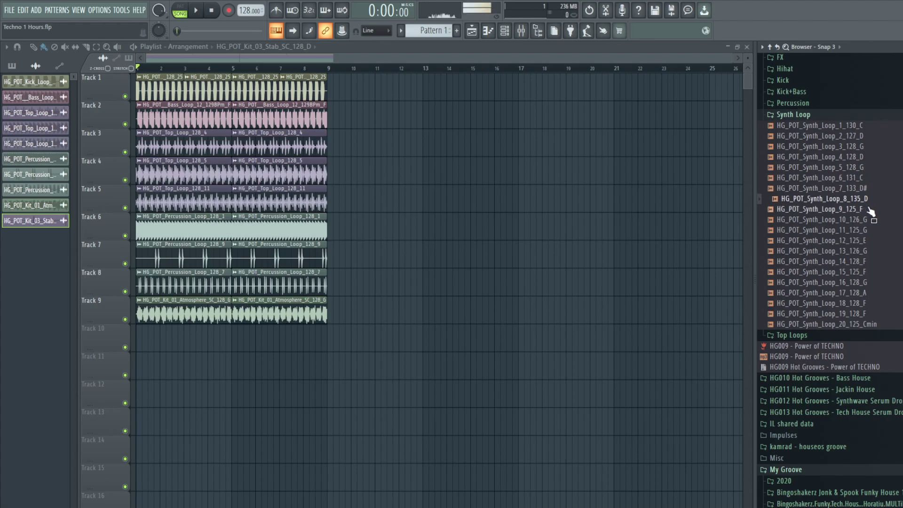
left_click(874, 212)
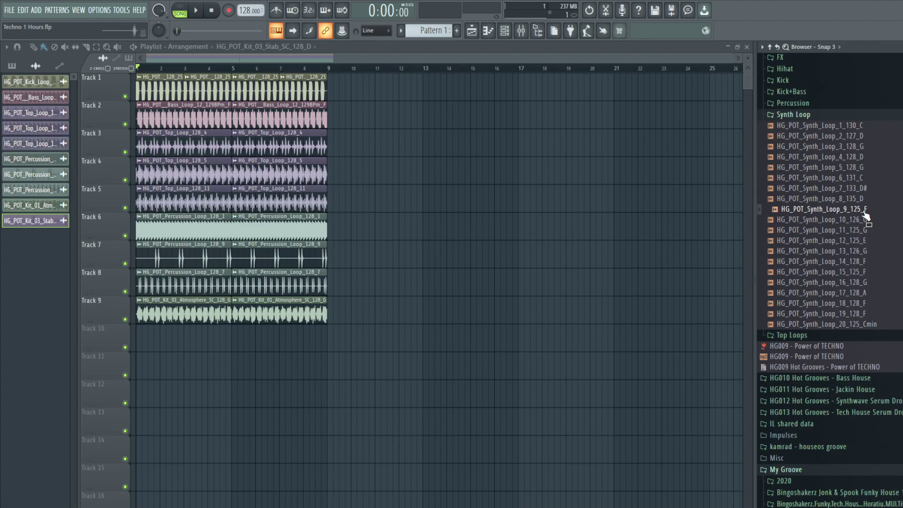
left_click(868, 220)
left_click(868, 231)
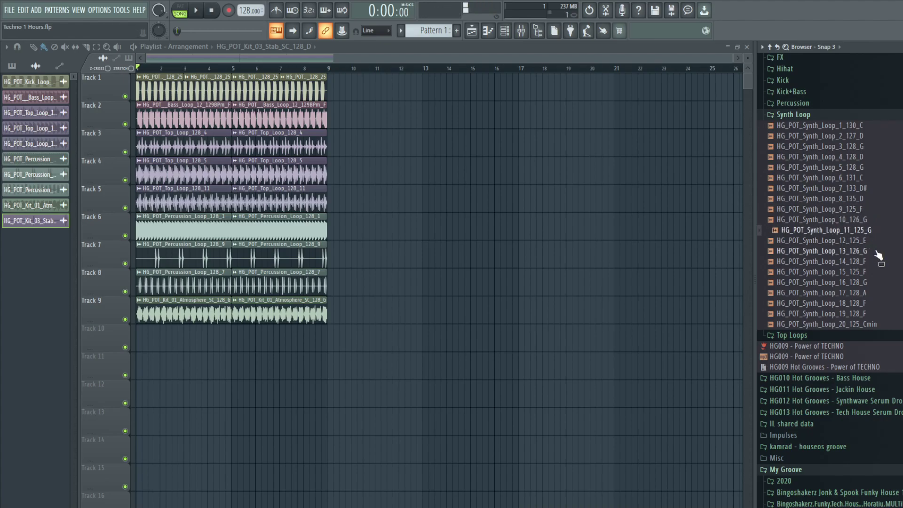
left_click(872, 242)
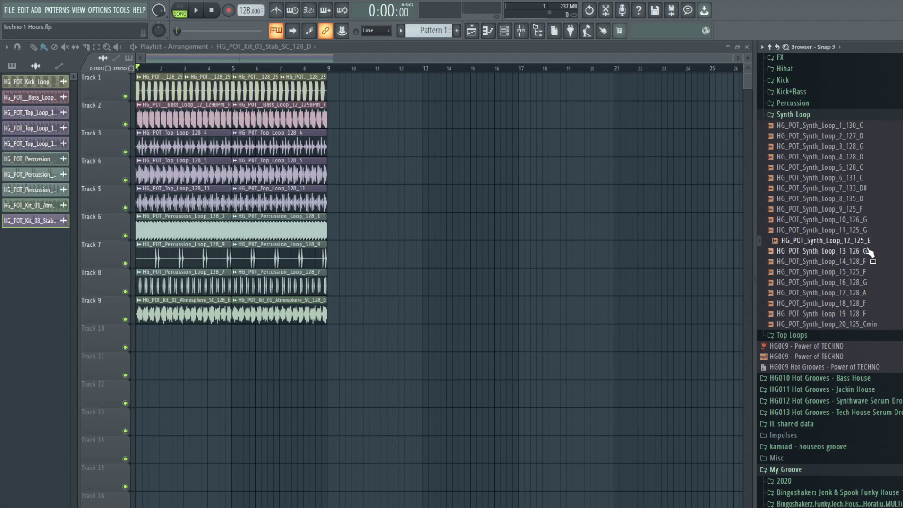
left_click(869, 252)
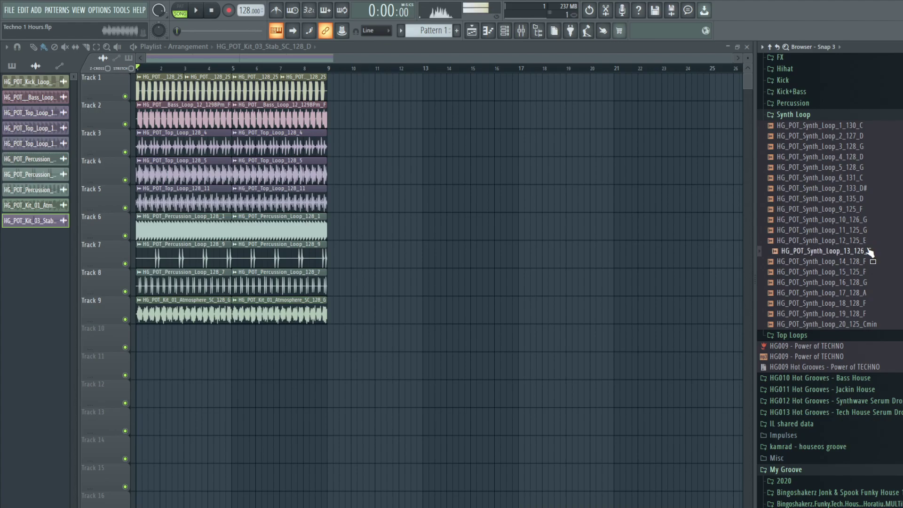
Place HG_POT_Synth_Loop_12_125_E on track 10 near bar 13 and raise its time-stretching pitch slightly.
left_click(870, 242)
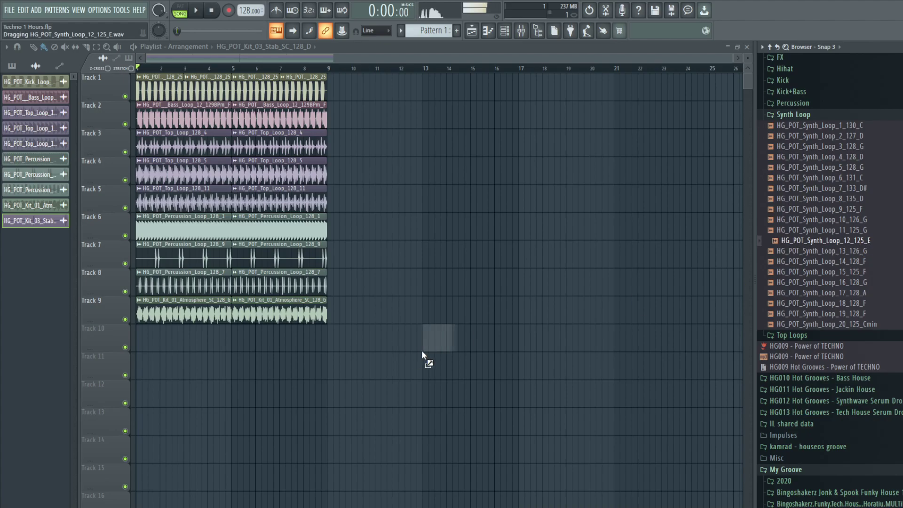
left_click_drag(419, 347, 420, 348)
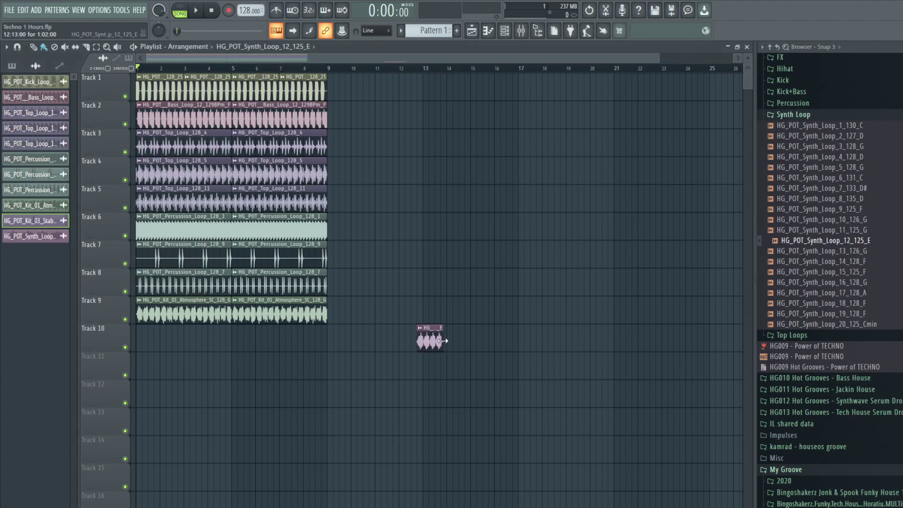
left_click_drag(250, 237, 250, 235)
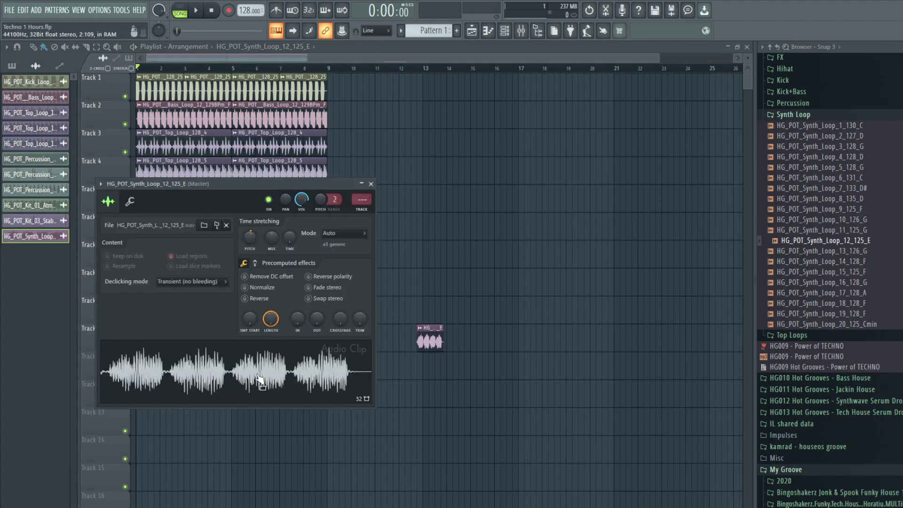
Route synth loop 12 to mixer track 14 and high-pass it at about 127 Hz using Fruity parametric EQ 2's 40Hz cut preset.
key("ctrl+l")
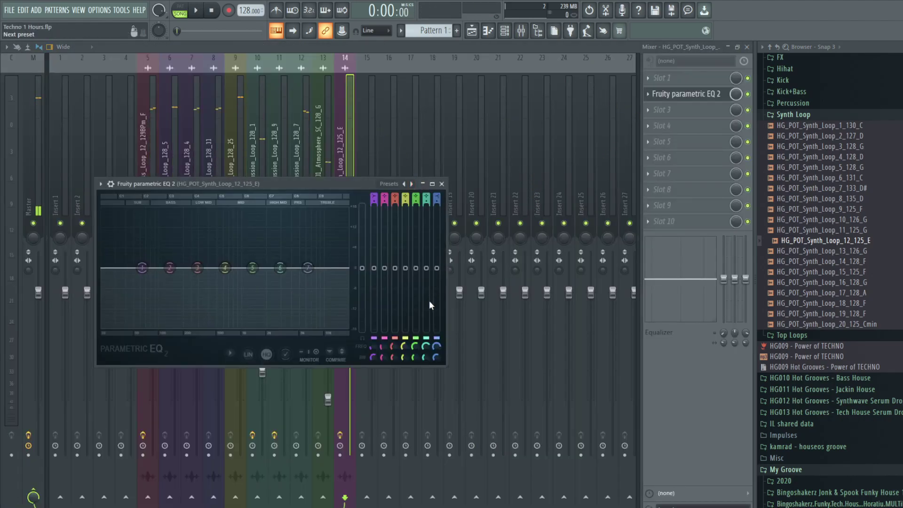
left_click(412, 184)
left_click_drag(118, 268, 167, 268)
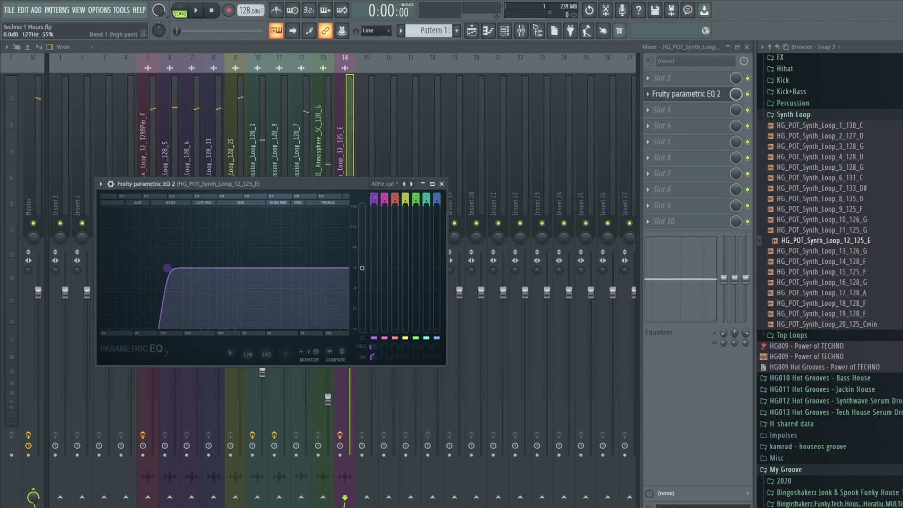
key("Escape")
key("Escape")
key("Escape")
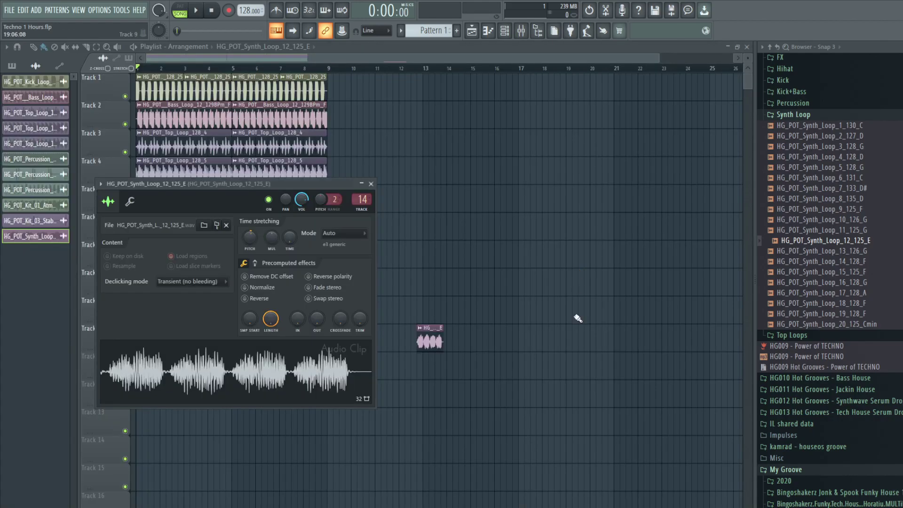
Move the synth loop 12 clip to bar 1 of track 10 and repeat copies of it up to about bar 9.
left_click_drag(429, 336, 147, 334)
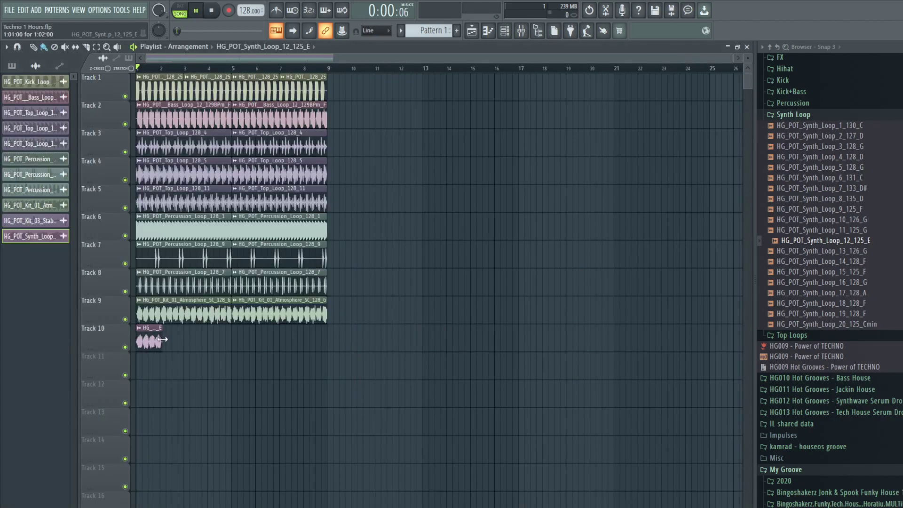
mouse_move(161, 367)
left_mouse_down()
mouse_move(318, 364)
mouse_move(310, 340)
left_mouse_up()
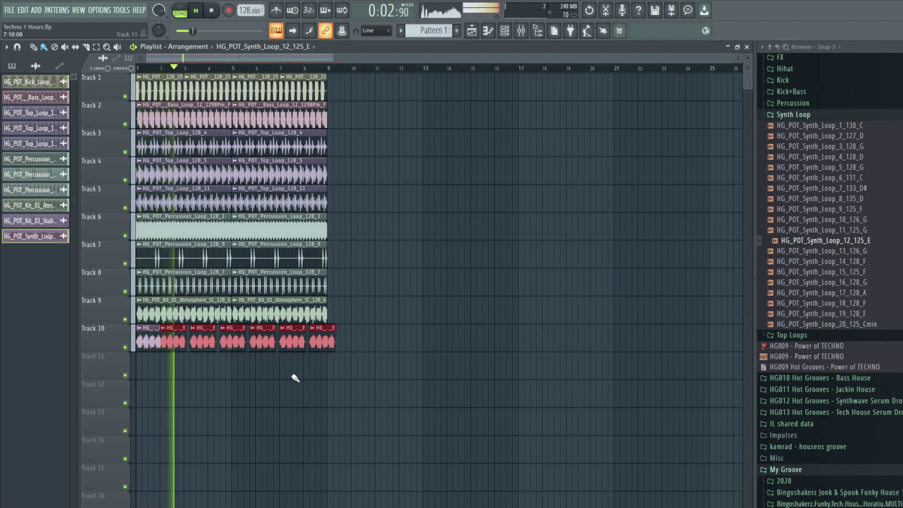
Adjust the synth loop 12 clip's time-stretching time and move its third copy earlier, against the second.
double_click(225, 342)
left_click_drag(464, 197, 470, 198)
left_click_drag(558, 247, 558, 242)
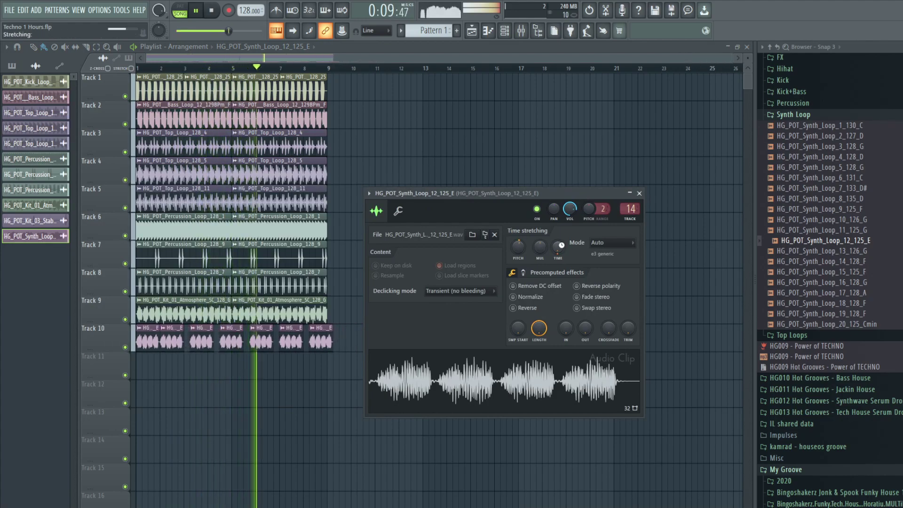
key("space")
key("space")
left_click_drag(203, 339, 192, 337)
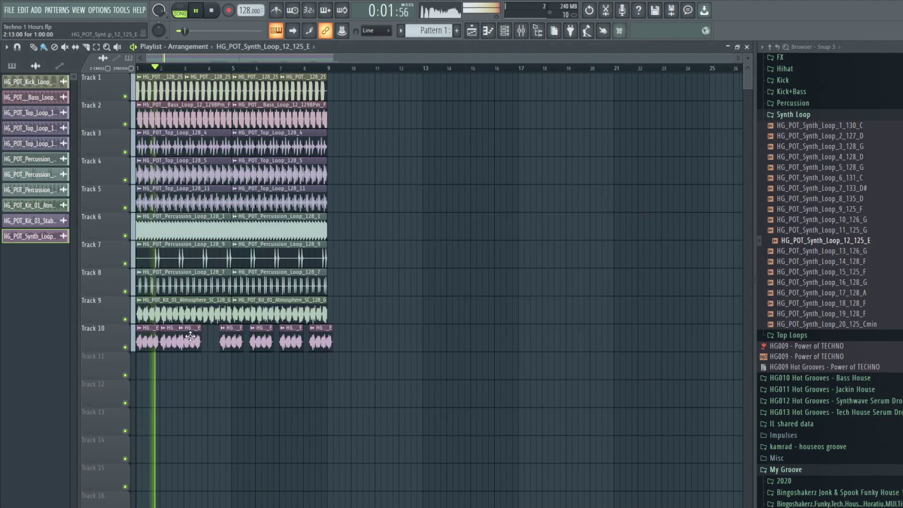
Delete all synth loop 12 clips from track 10 and stop playback.
right_click(179, 337)
right_click(179, 339)
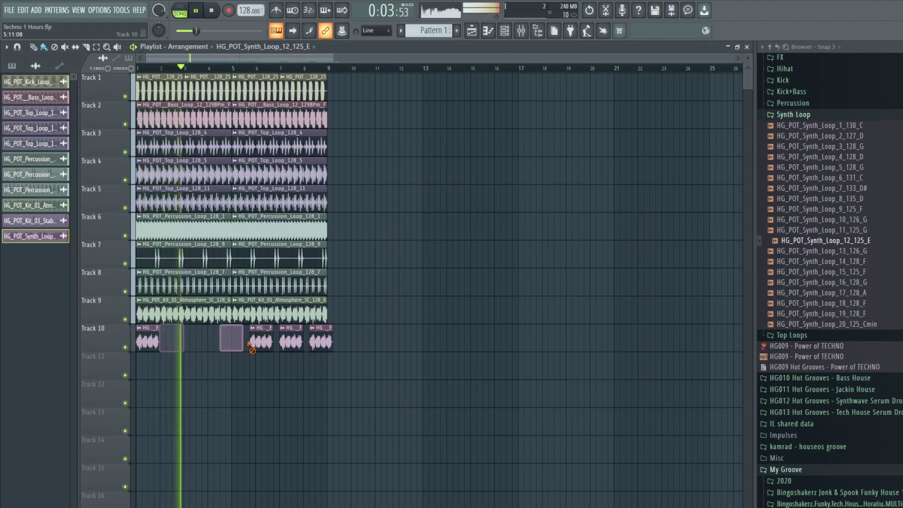
right_click(154, 347)
key("space")
Place HG_POT_Synth_Loop_14_128_F on track 10 at bar 1 and play the arrangement.
left_click(865, 304)
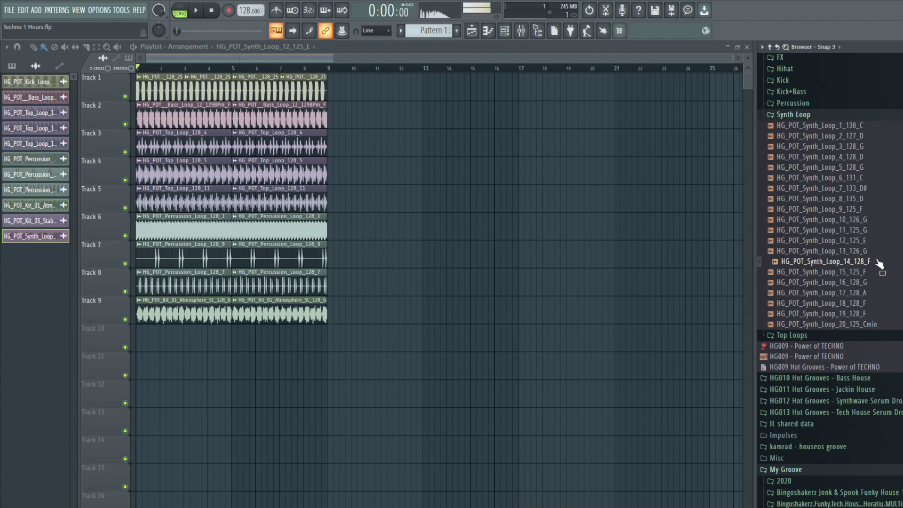
left_click_drag(874, 269, 141, 342)
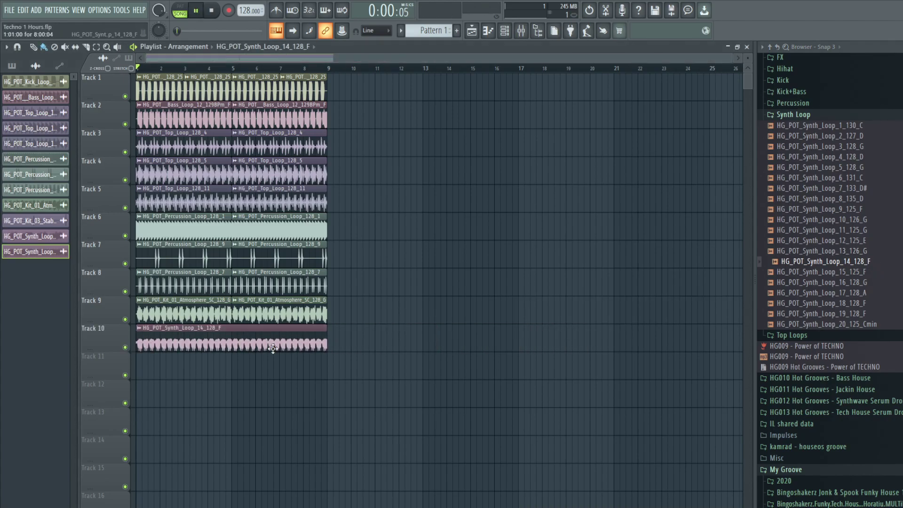
key("space")
Route synth loop 14 to mixer track 15 and high-pass it at about 184 Hz with Fruity parametric EQ 2.
double_click(262, 343)
key("F9")
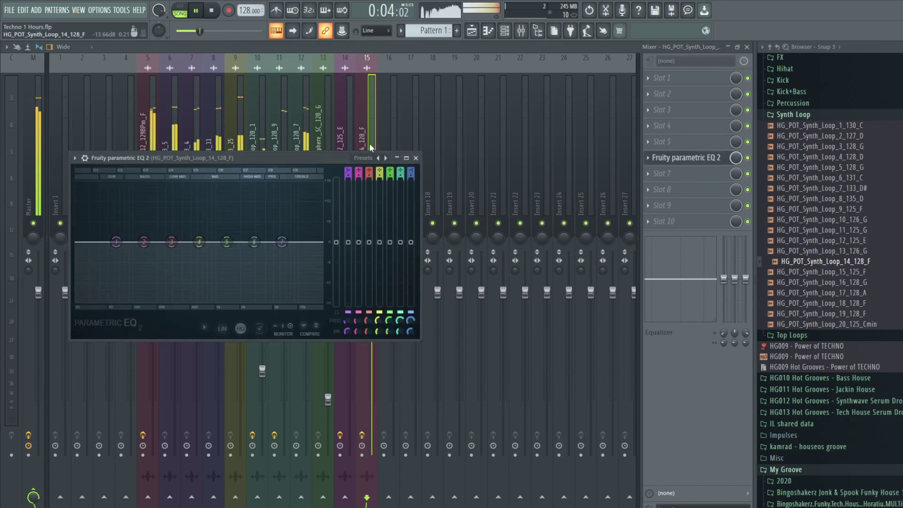
left_click_drag(100, 242, 153, 242)
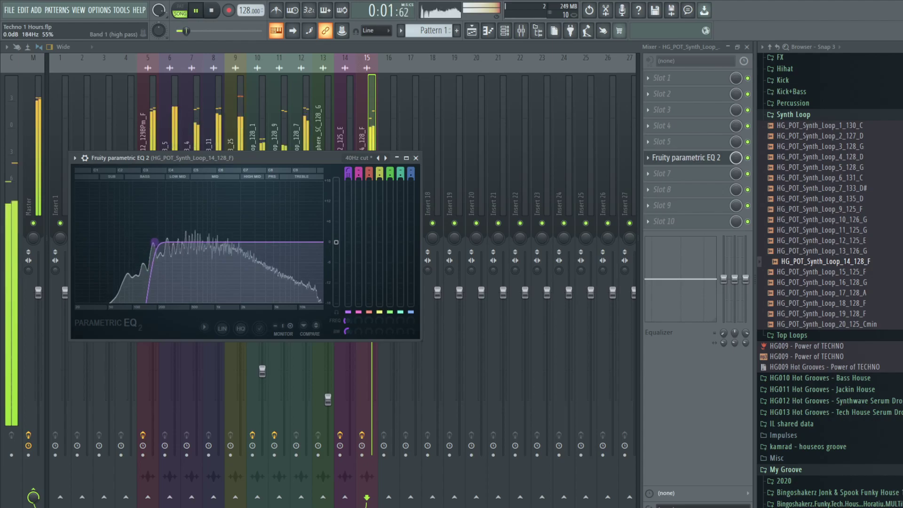
Add Kickstart-64bit to effect slot 10 of synth loop 14's mixer track, and return to the playlist with playback stopped.
left_click(671, 222)
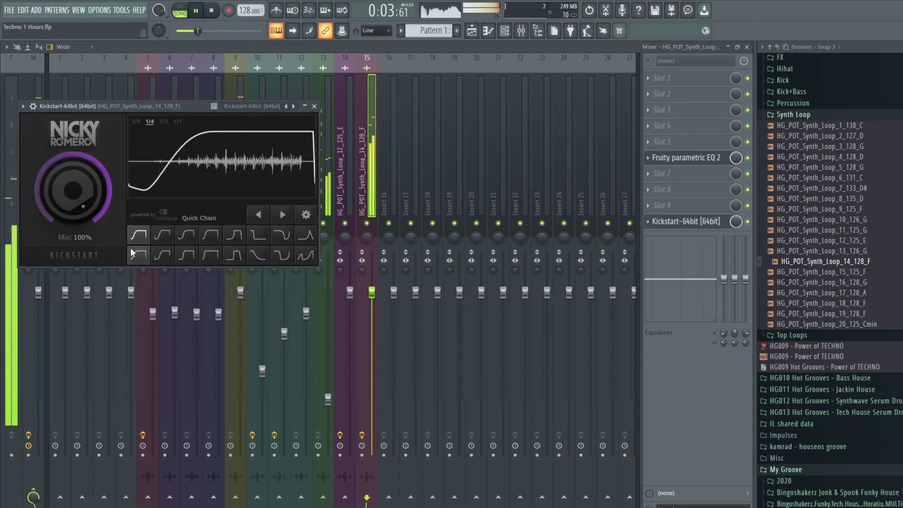
key("Escape")
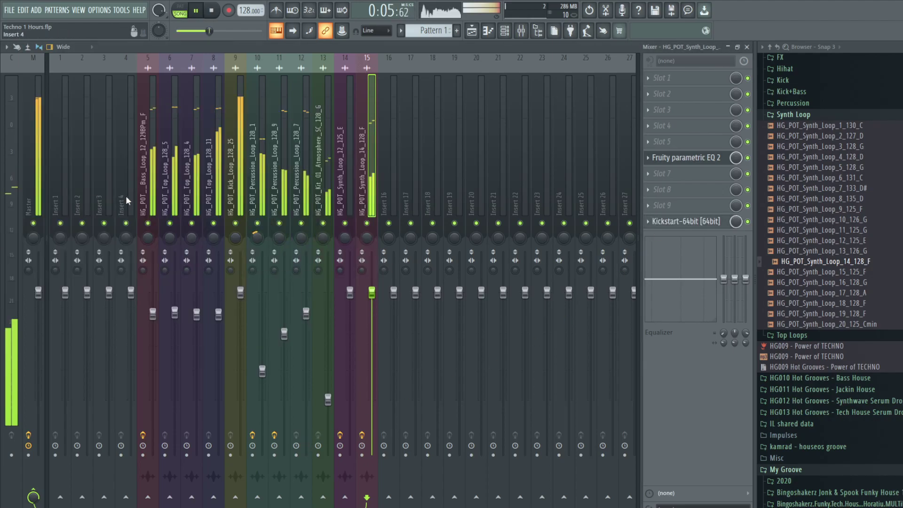
key("Escape")
key("Escape")
key("Escape")
key("space")
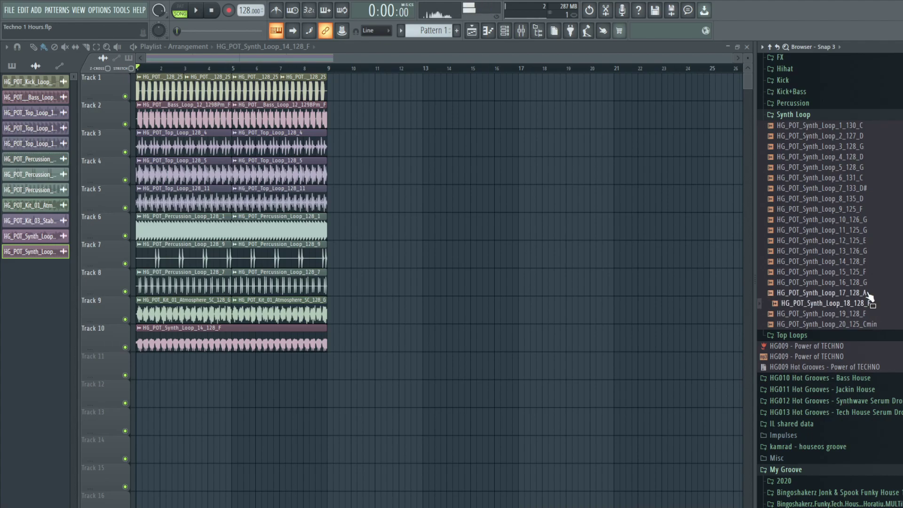
Place HG_POT_Synth_Loop_19_128_F on track 11 at bar 1 and repeat it along the track.
left_click_drag(869, 313, 142, 369)
key("space")
left_click_drag(200, 369, 267, 361)
Lower the channel volume of synth loop 19 to 48% and restart playback.
double_click(277, 364)
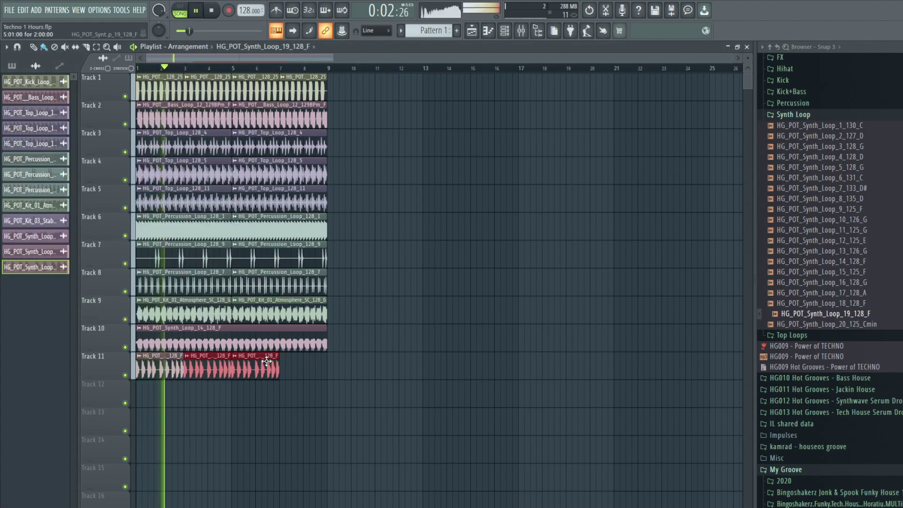
double_click(269, 368)
left_click_drag(209, 107, 227, 218)
key("space")
key("space")
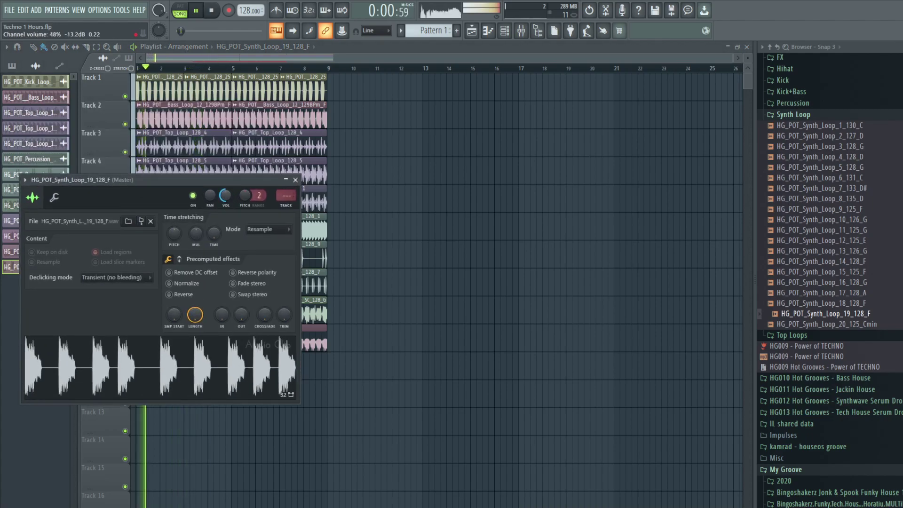
Close the channel settings, stop playback and remove the synth loop 19 clips from track 11.
key("Escape")
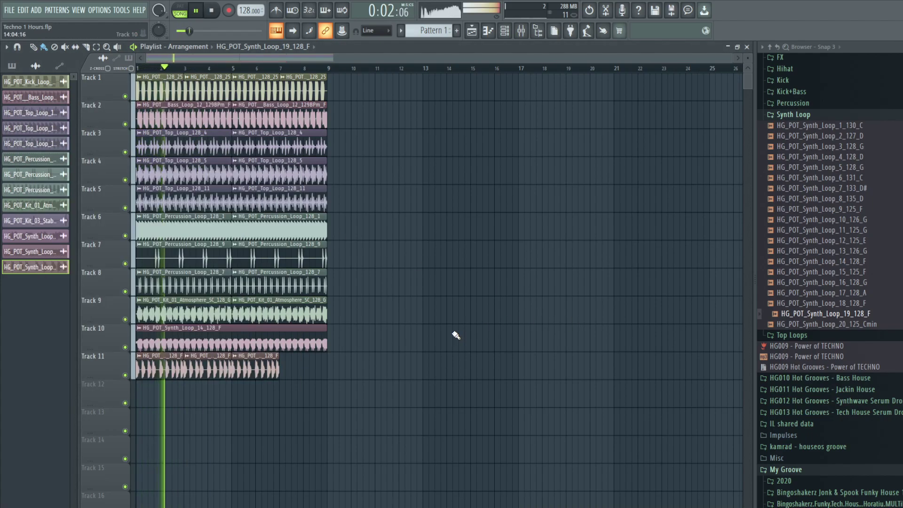
key("space")
right_click(264, 367)
Try HG_POT_Synth_Loop_18_128_F on track 11 against the other loops, and remove it again.
left_click_drag(886, 307, 144, 370)
key("space")
right_click(167, 364)
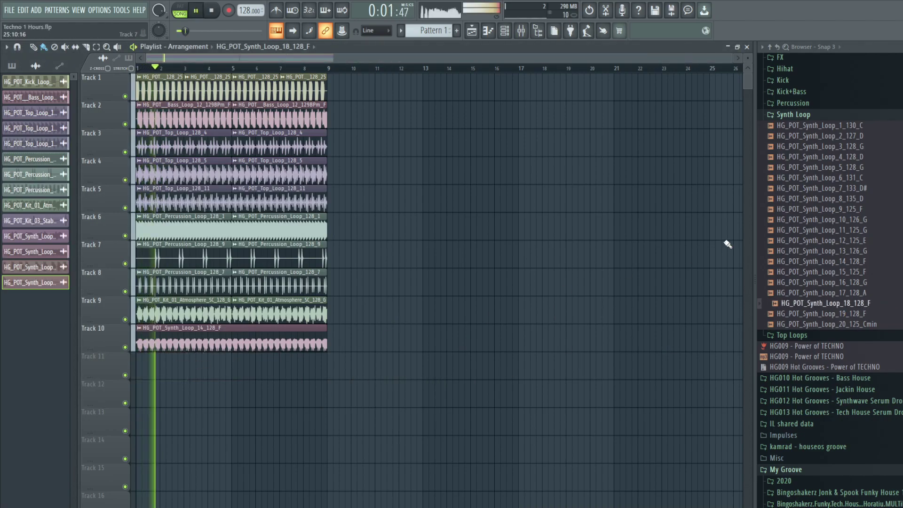
Look through the Power of TECHNO synth loops, construction kits and bass loops for another layer, and stop playback.
scroll(821, 291, "up", 4)
scroll(820, 288, "down", 2)
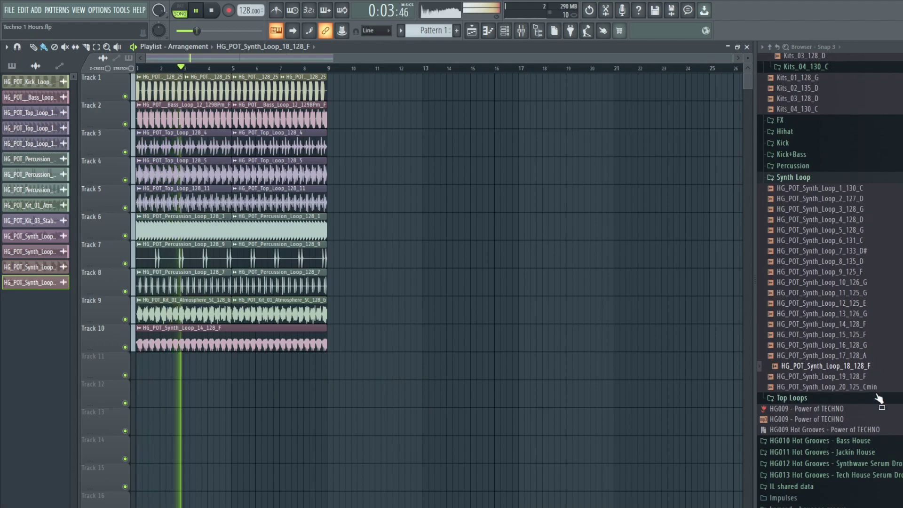
scroll(847, 283, "down", 2)
scroll(847, 292, "up", 8)
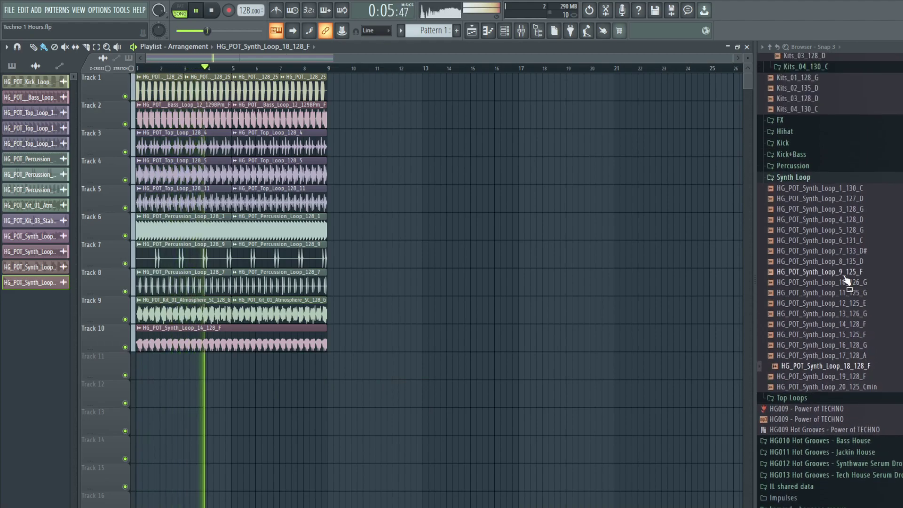
scroll(821, 371, "up", 8)
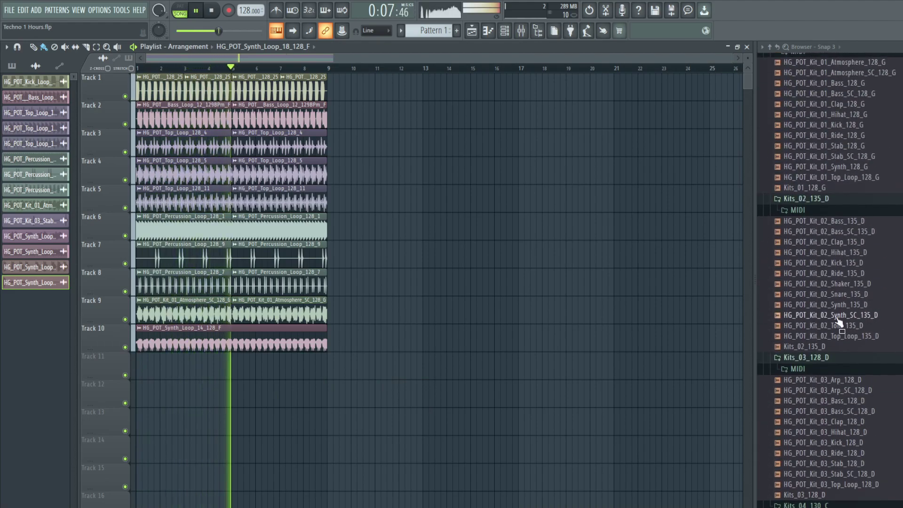
scroll(878, 263, "up", 8)
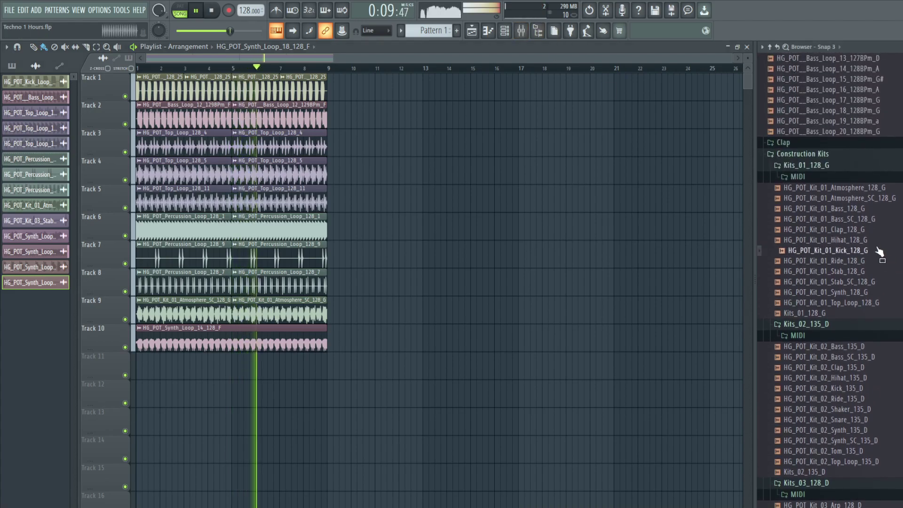
key("space")
scroll(874, 324, "up", 8)
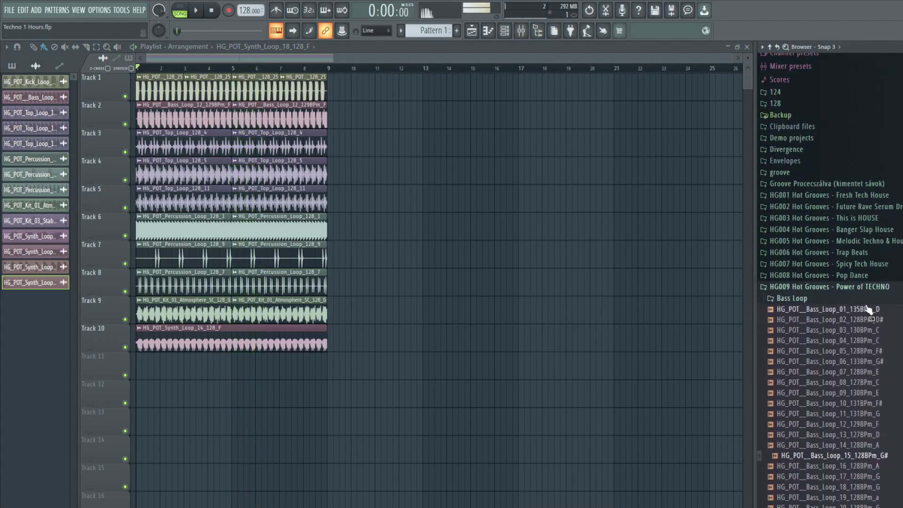
scroll(866, 221, "down", 2)
scroll(873, 178, "down", 2)
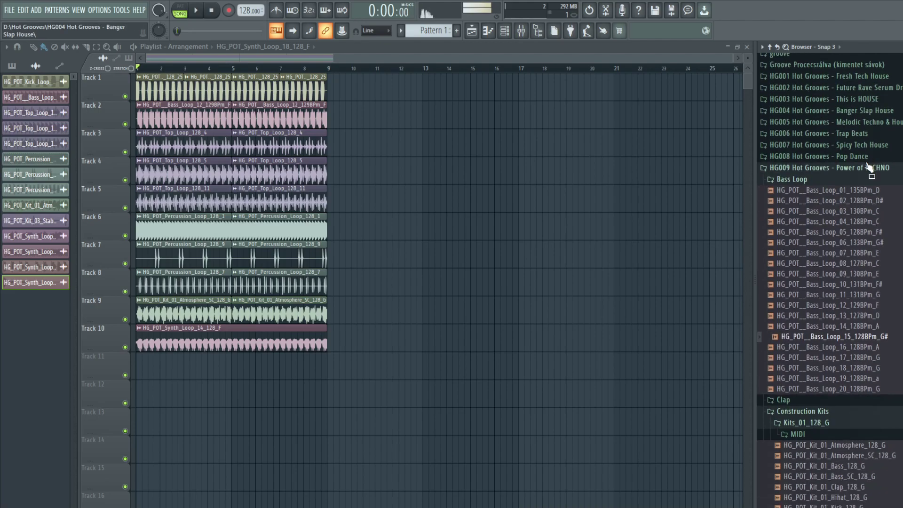
scroll(884, 123, "down", 2)
scroll(830, 280, "down", 3)
Expand the HG002 Future Rave Serum presets and add a Serum_x64 channel to the unsorted group of the channel rack.
scroll(830, 280, "up", 4)
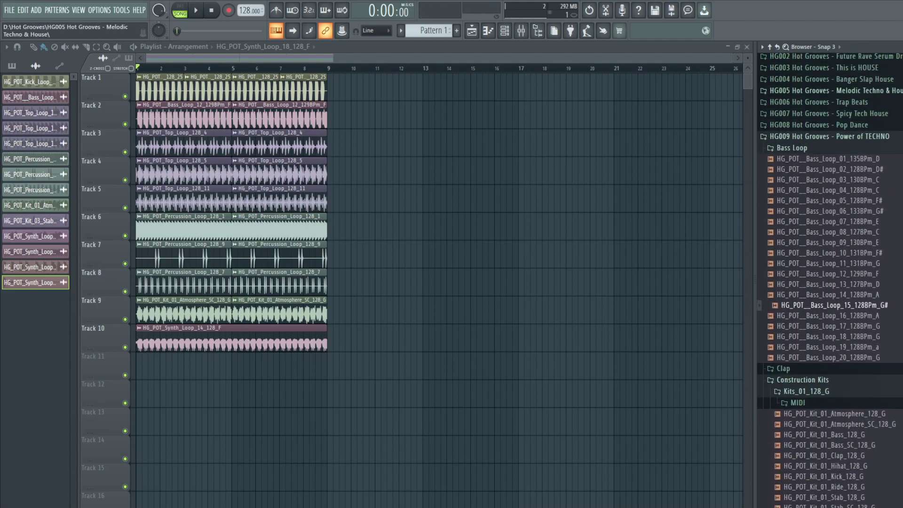
left_click(888, 57)
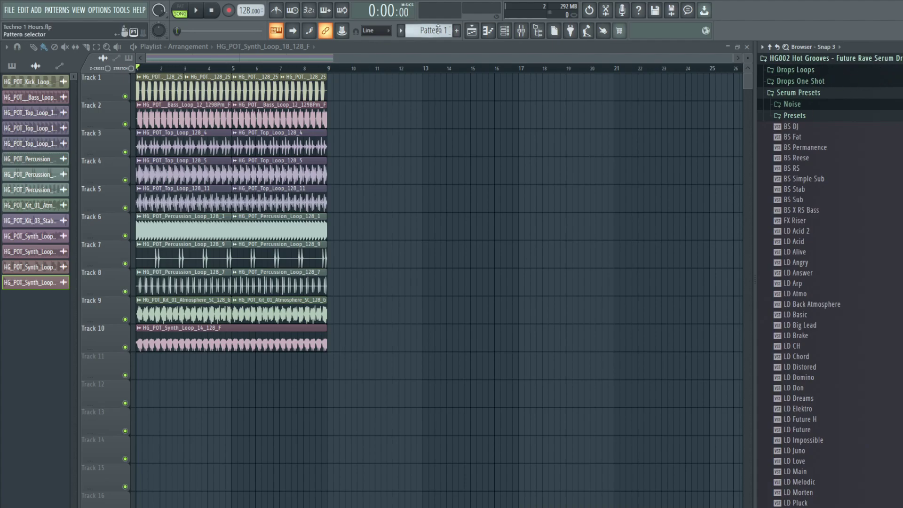
left_click(504, 31)
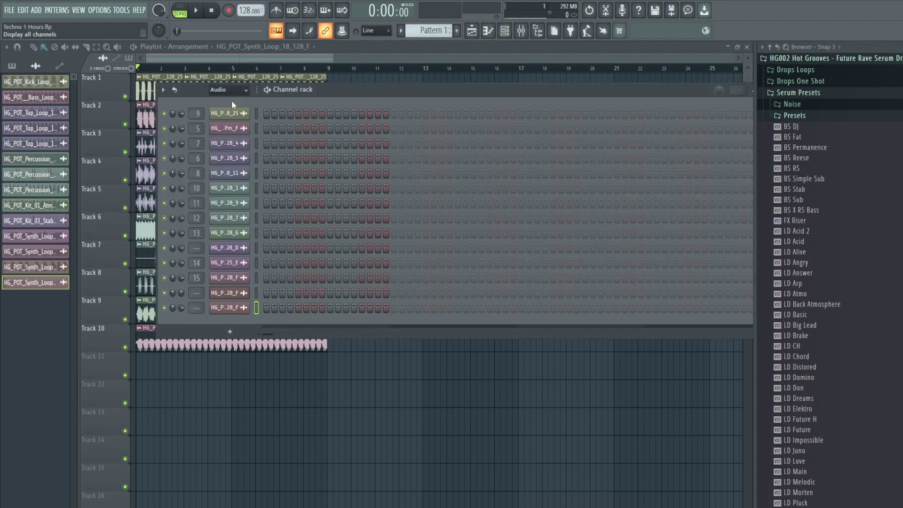
left_click(237, 98)
left_click(215, 115)
left_click(37, 11)
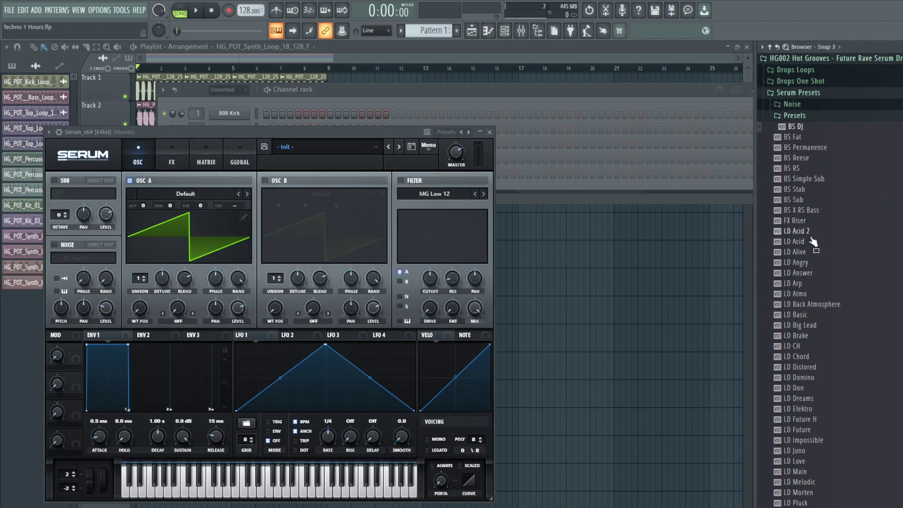
Load the LD Acid 2 preset into Serum and try a filter resonance of 43%.
left_click_drag(808, 239, 246, 214)
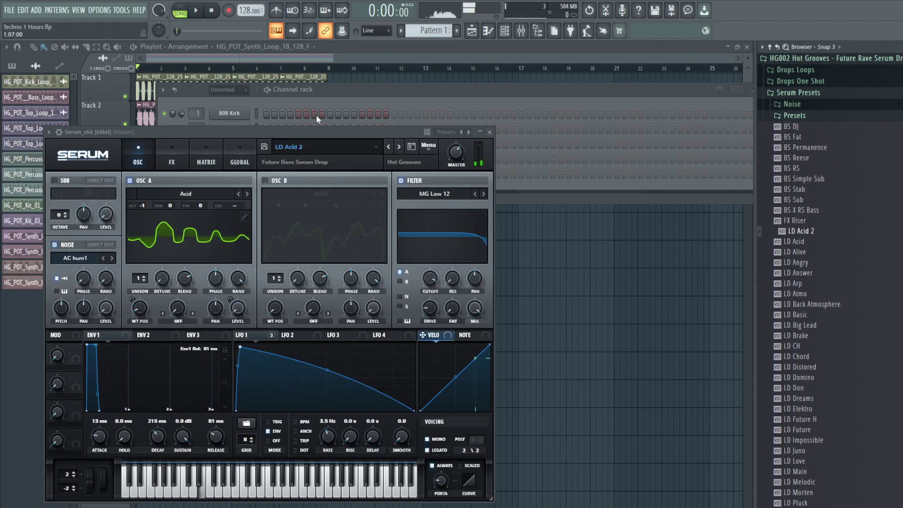
left_click(337, 89)
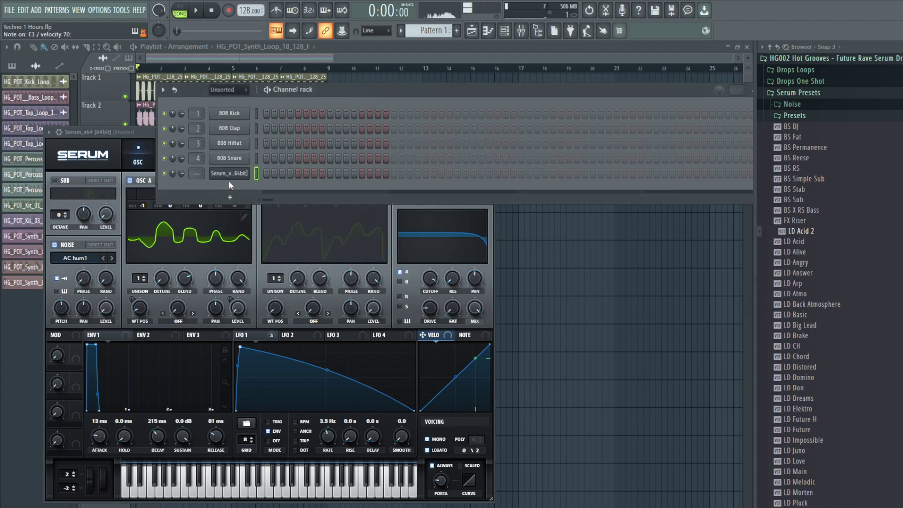
left_click_drag(450, 281, 449, 230)
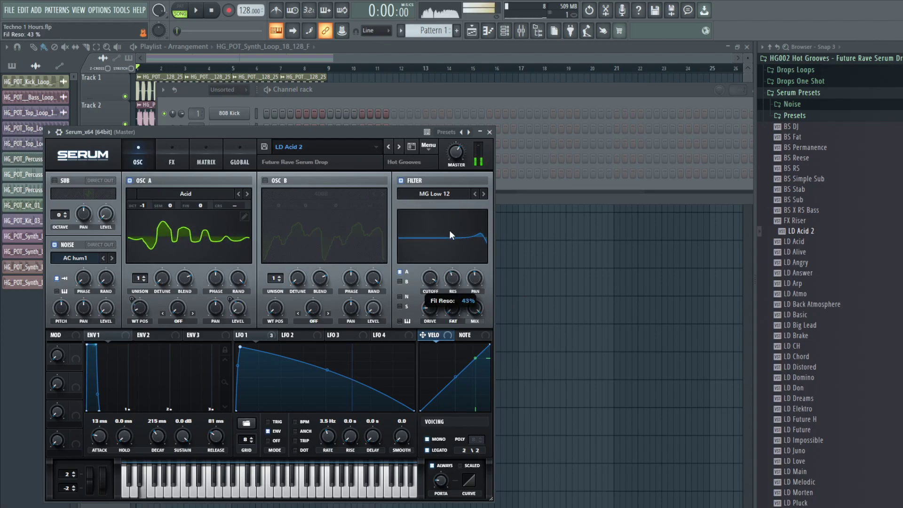
Paint a continuous row of sixteenth E4 notes across bar 1 in Serum's piano roll and audition the pattern.
left_click(384, 94)
key("F7")
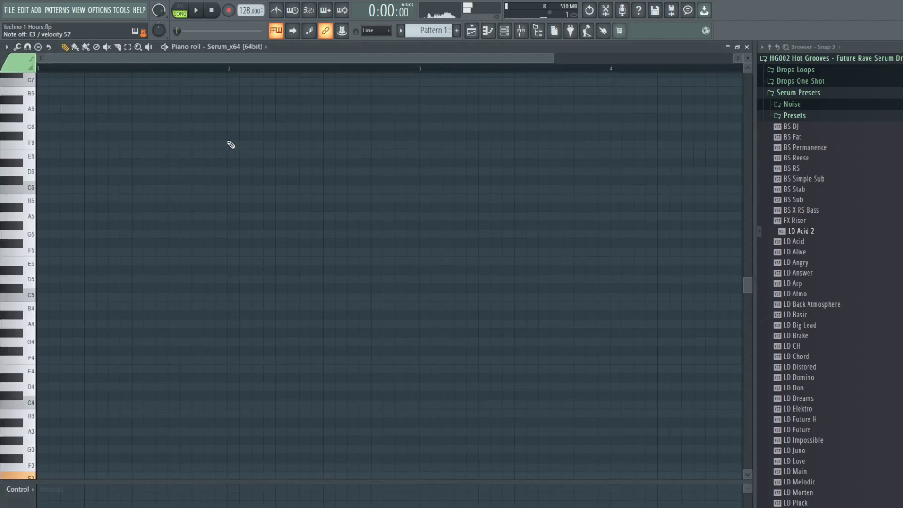
left_click(85, 47)
scroll(92, 301, "down", 4)
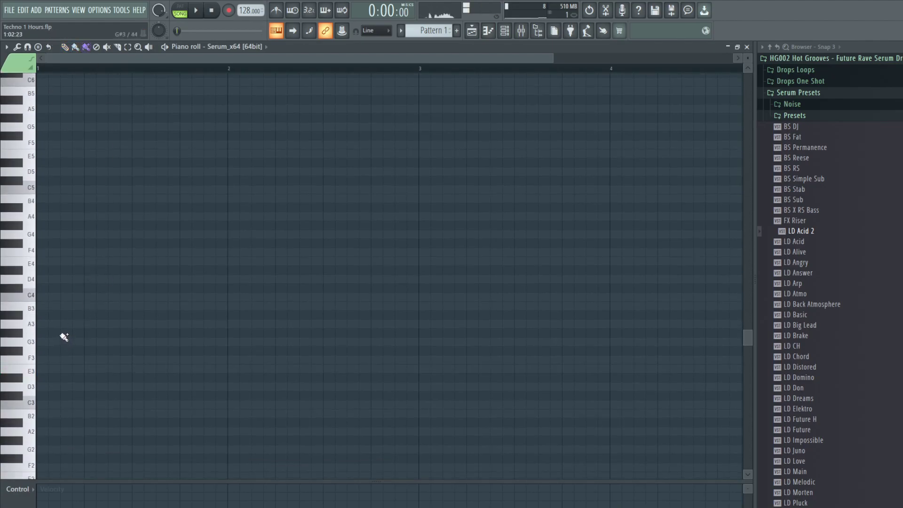
left_click_drag(55, 267, 284, 264)
key("space")
key("space")
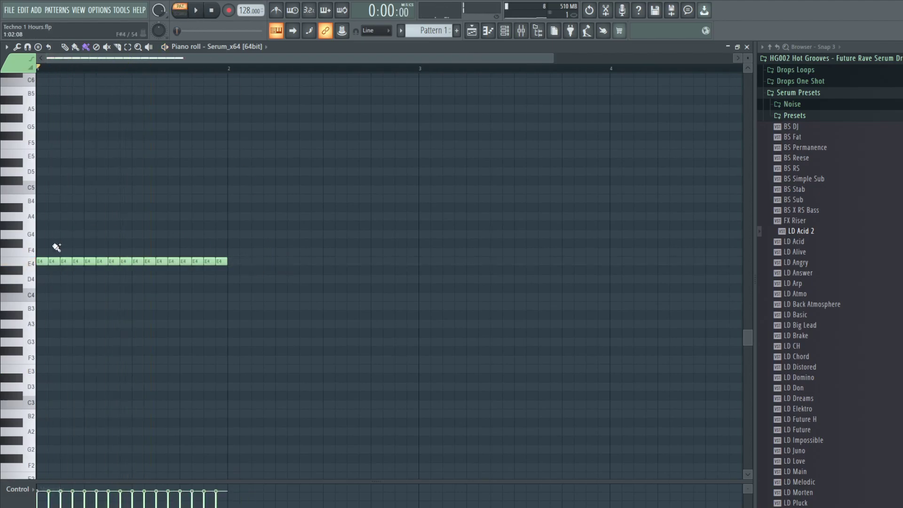
Delete every second E4 note in bar 1 while the pattern plays.
key("space")
right_click(77, 261)
right_click(99, 261)
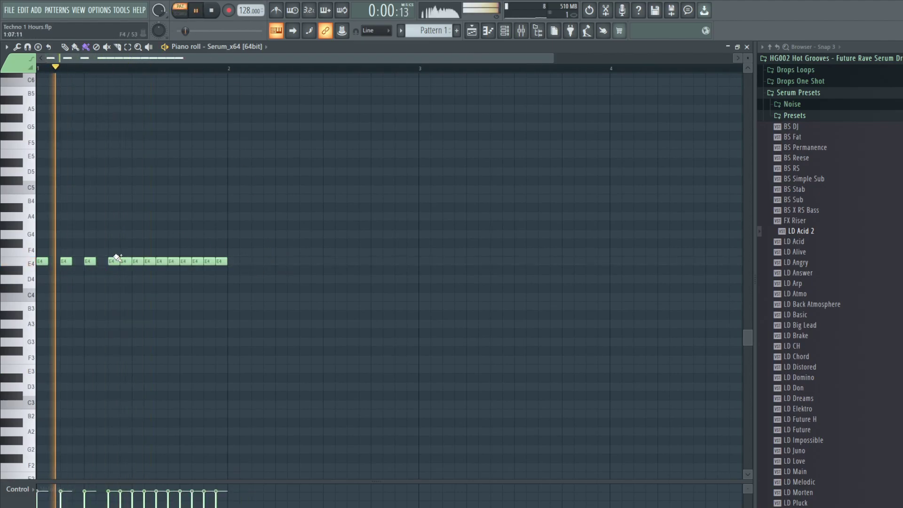
right_click(124, 261)
right_click(147, 262)
right_click(171, 261)
right_click(197, 261)
right_click(221, 262)
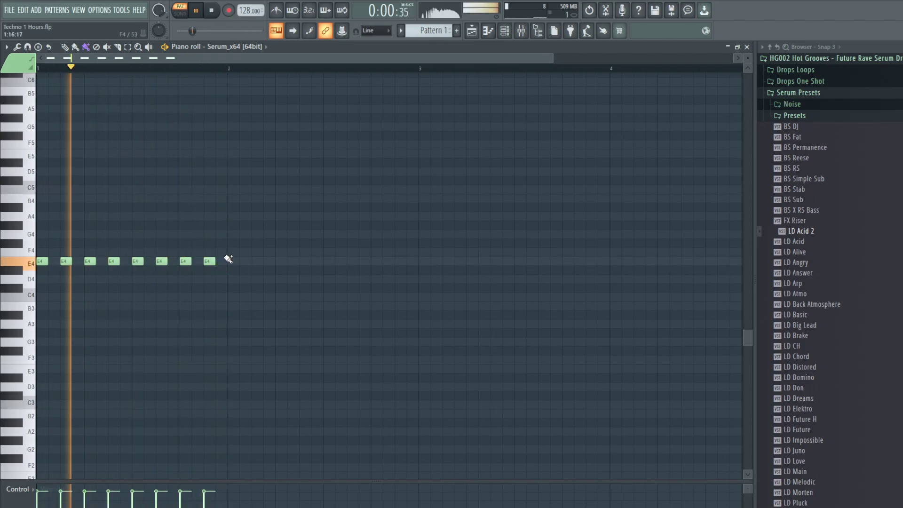
Rearrange bar 1 so each beat has two consecutive E4 sixteenths in its second half, and audition the rhythm.
key("F7")
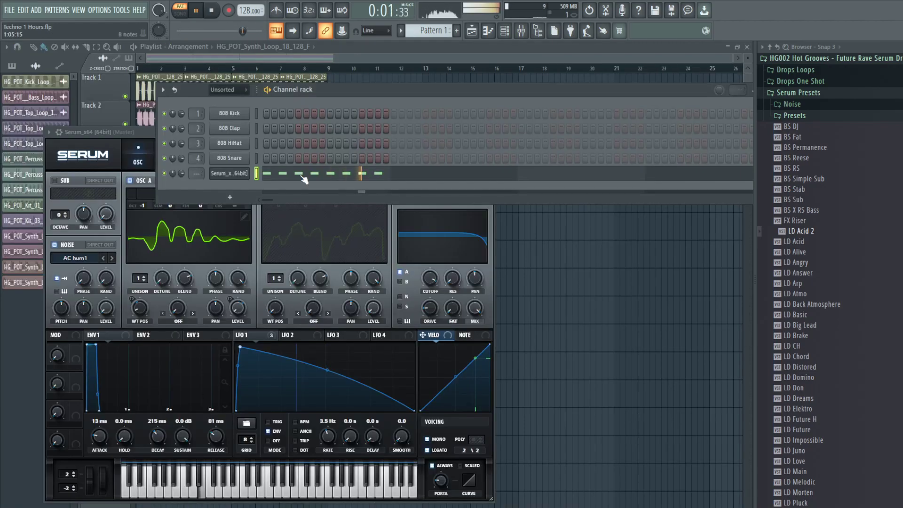
left_click(275, 178)
key("space")
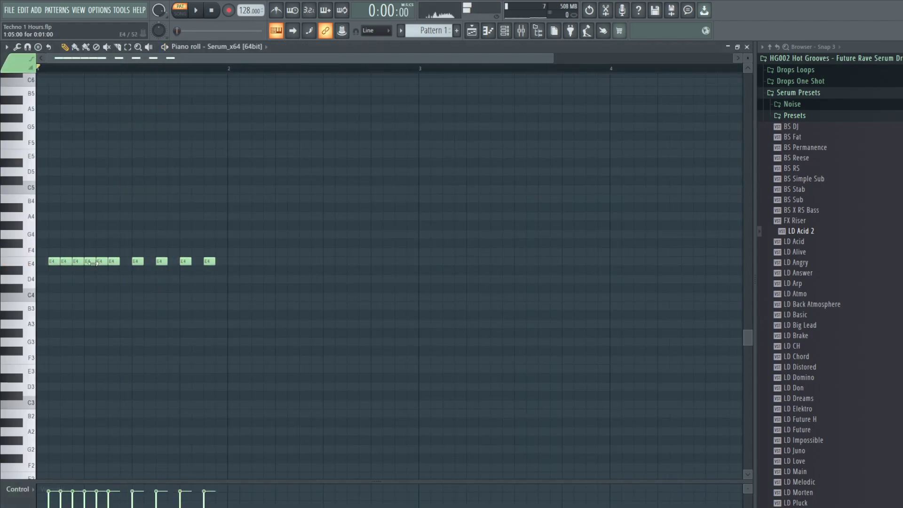
left_click(123, 261)
key("space")
right_click(58, 262)
right_click(100, 261)
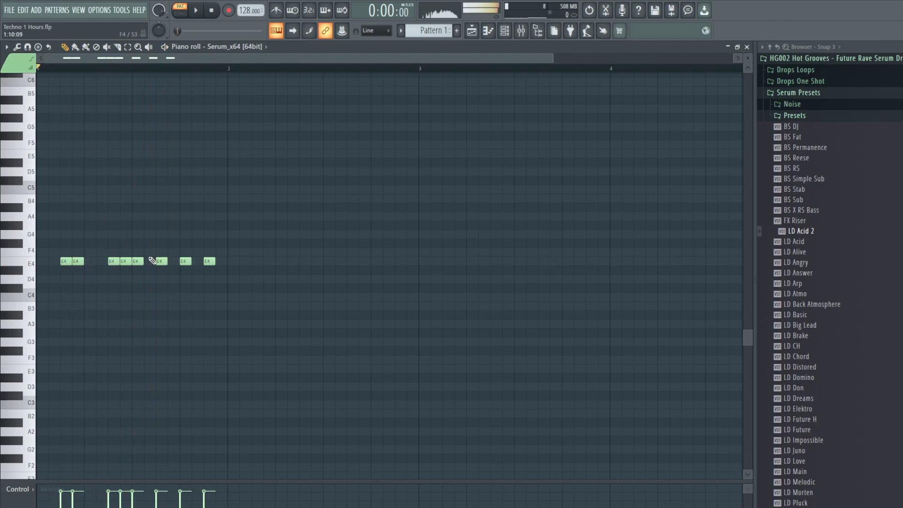
right_click(139, 261)
key("space")
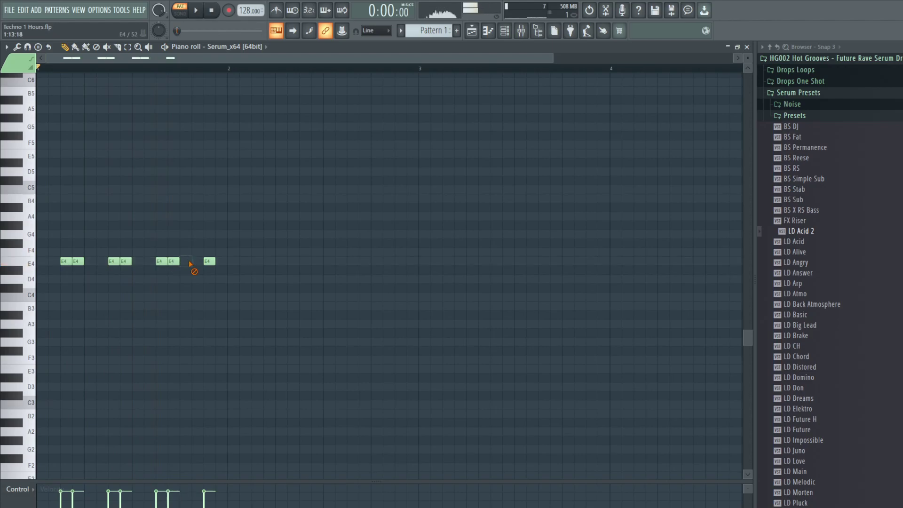
key("space")
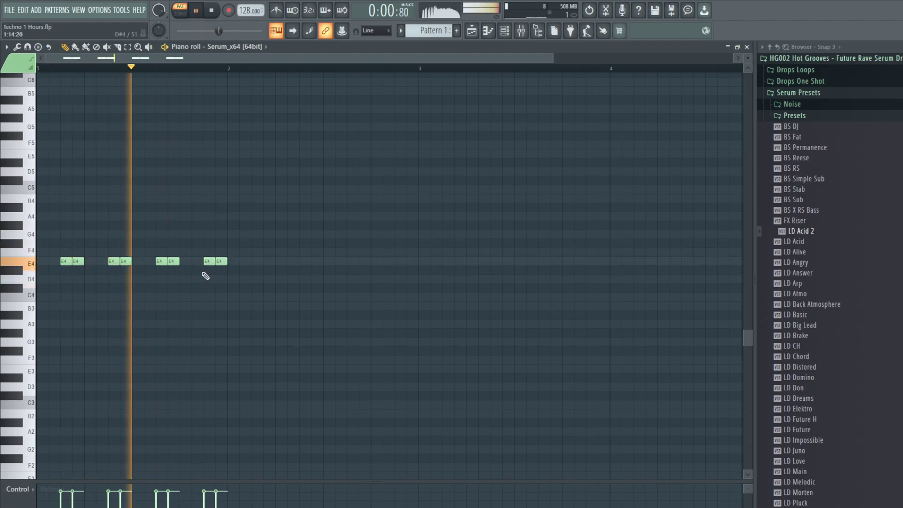
Duplicate all the bar 1 notes into bar 2 and clear the selection.
key("ctrl+a")
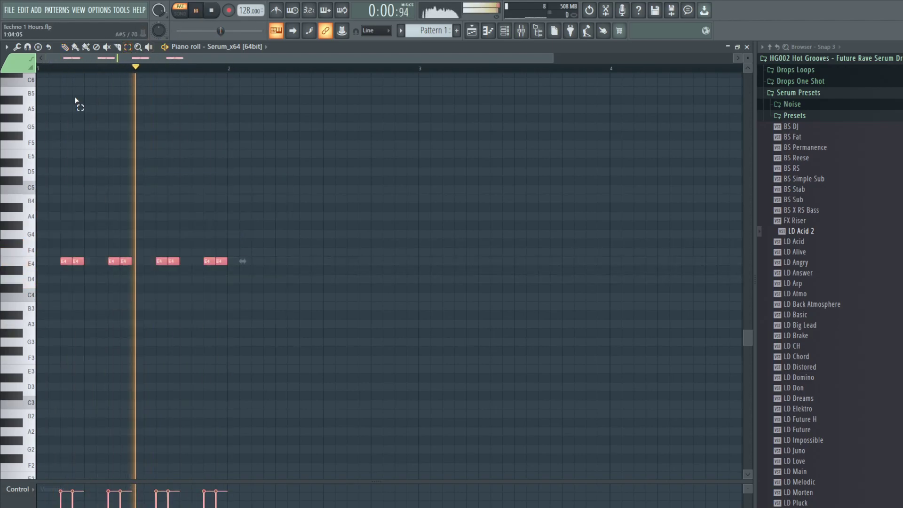
key("ctrl+b")
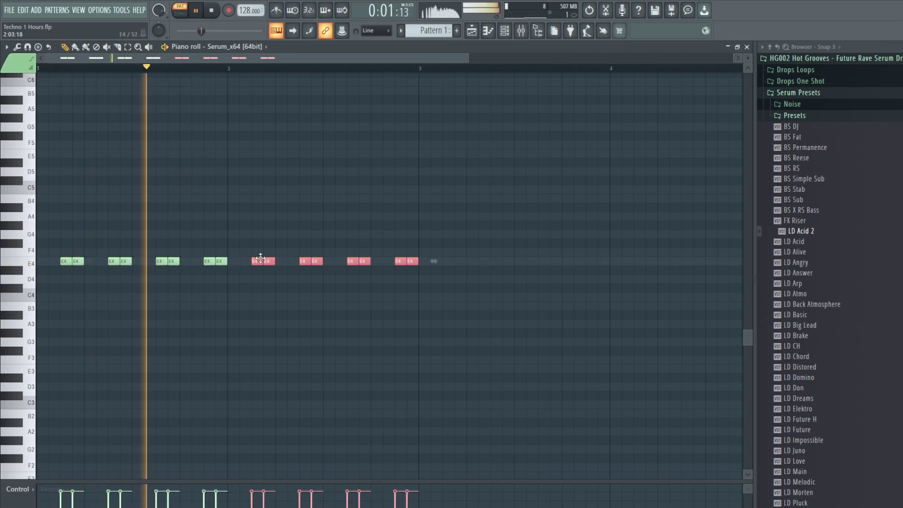
key("ctrl+d")
Vary the end of bar 2, trying F#4 and D4 notes and settling on a D#4 directly before the final E4.
left_click_drag(400, 262, 397, 240)
left_click(398, 270)
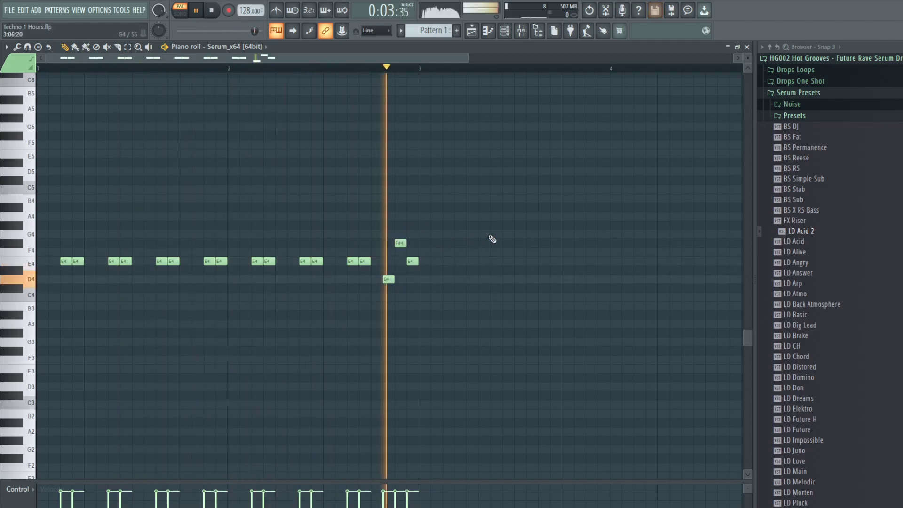
left_click_drag(390, 279, 391, 270)
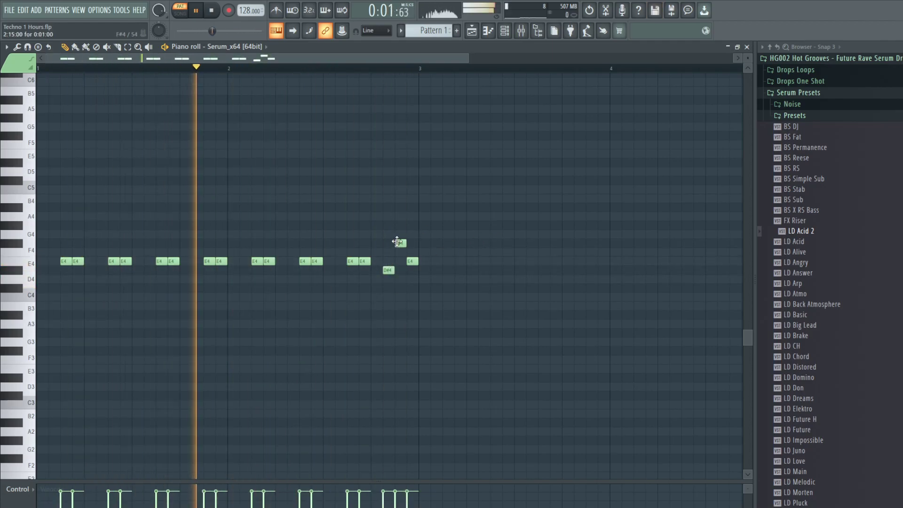
right_click(401, 243)
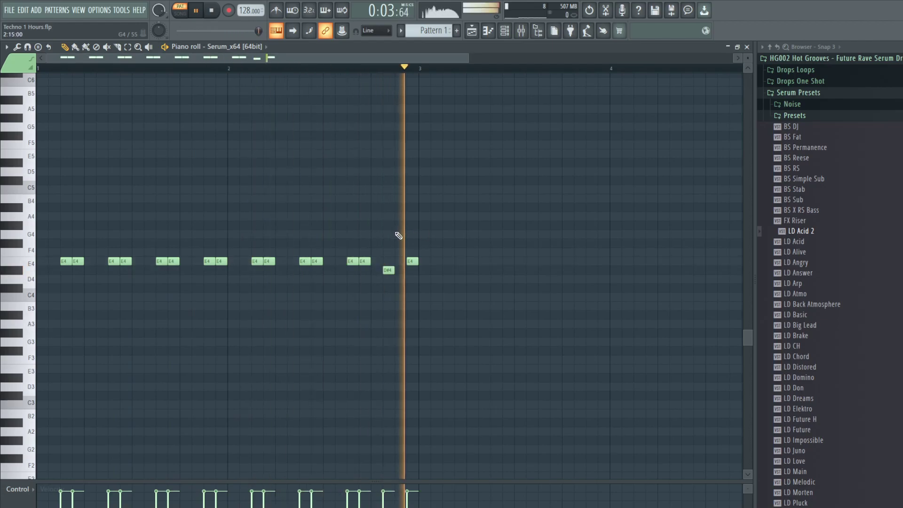
left_click(400, 271)
mouse_move(405, 271)
left_mouse_down()
mouse_move(417, 270)
mouse_move(406, 271)
left_mouse_up()
right_click(388, 272)
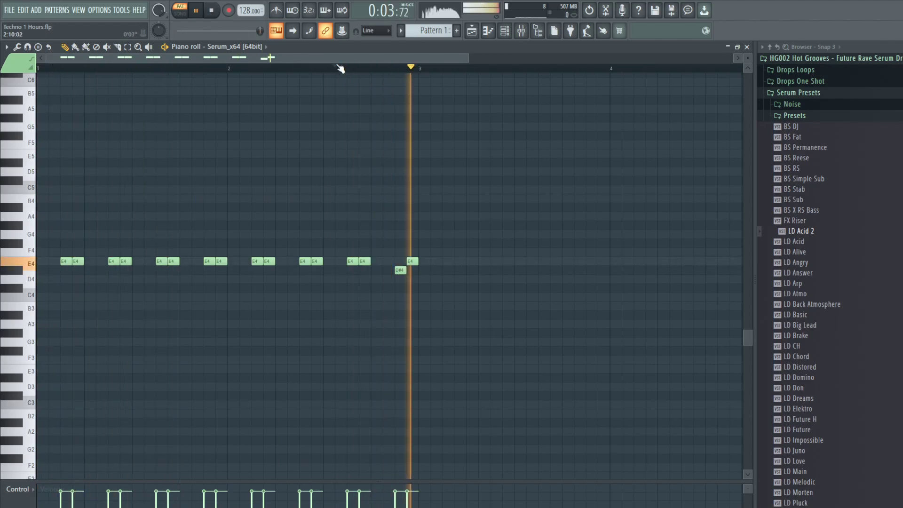
Route the Serum channel to mixer track 16 and load Fruity parametric EQ 2 with the 40Hz cut preset in slot 4.
key("F7")
left_click(234, 176)
left_click(235, 177)
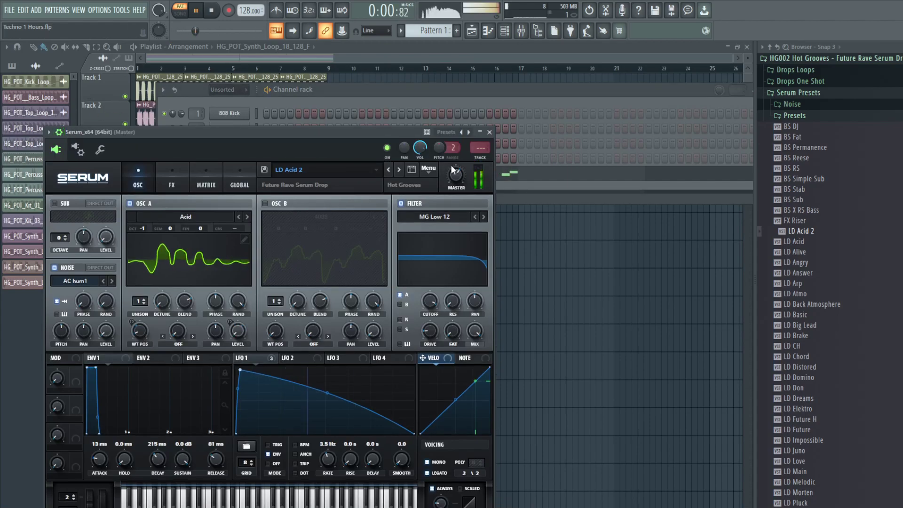
key("F9")
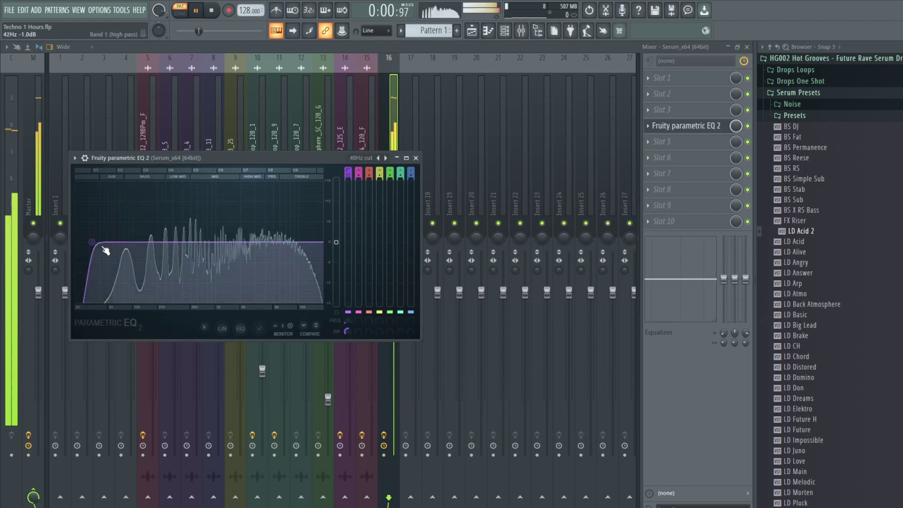
Raise the EQ high-pass cutoff on Serum's mixer track, and add Kickstart-64bit to slot 9 with playback in song mode.
left_click_drag(103, 247, 147, 243)
left_click(682, 126)
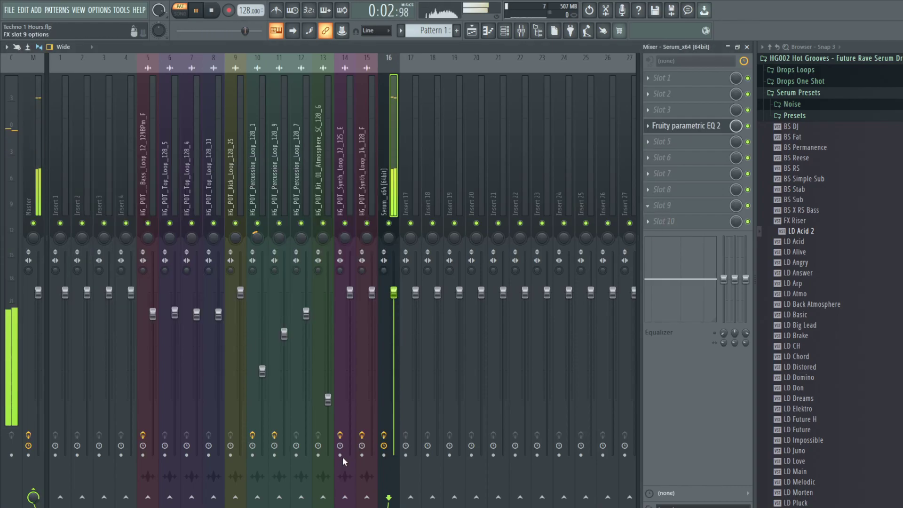
left_click(180, 12)
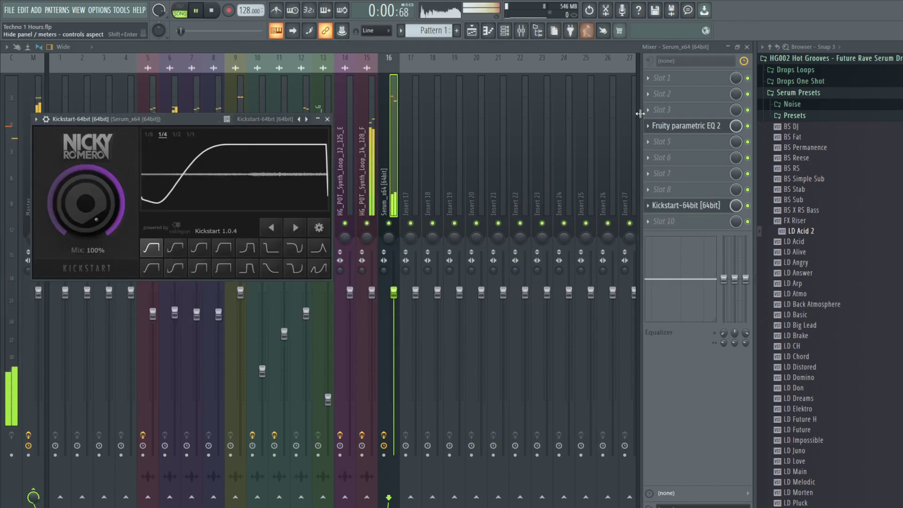
Place a two-bar Pattern 1 clip at bar 1 on Track 11 of the playlist.
left_click(327, 119)
left_click(682, 126)
left_click(682, 126)
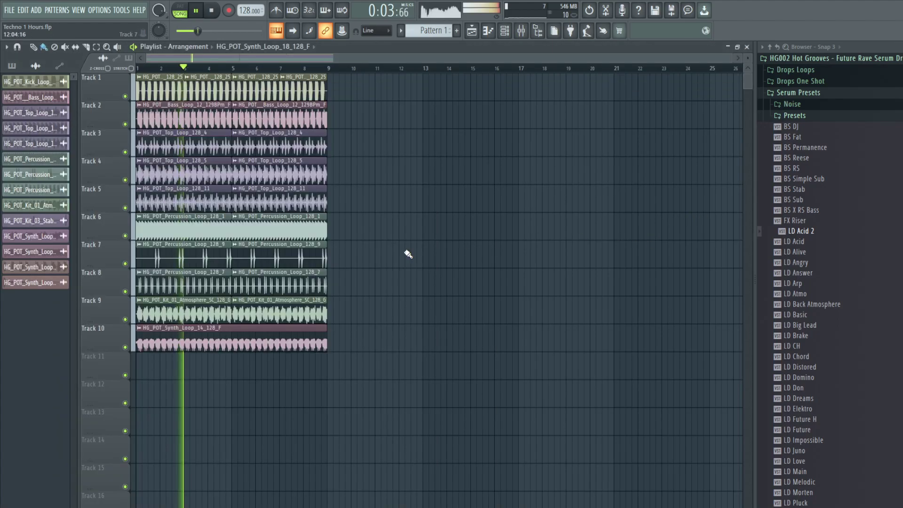
left_click_drag(414, 256, 569, 255)
right_click(435, 257)
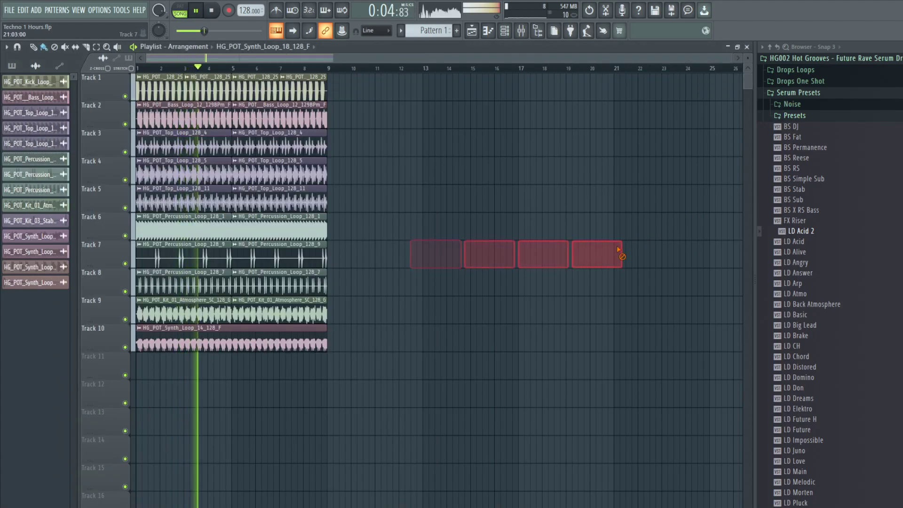
left_click(433, 31)
left_click(421, 144)
left_click_drag(443, 147, 161, 372)
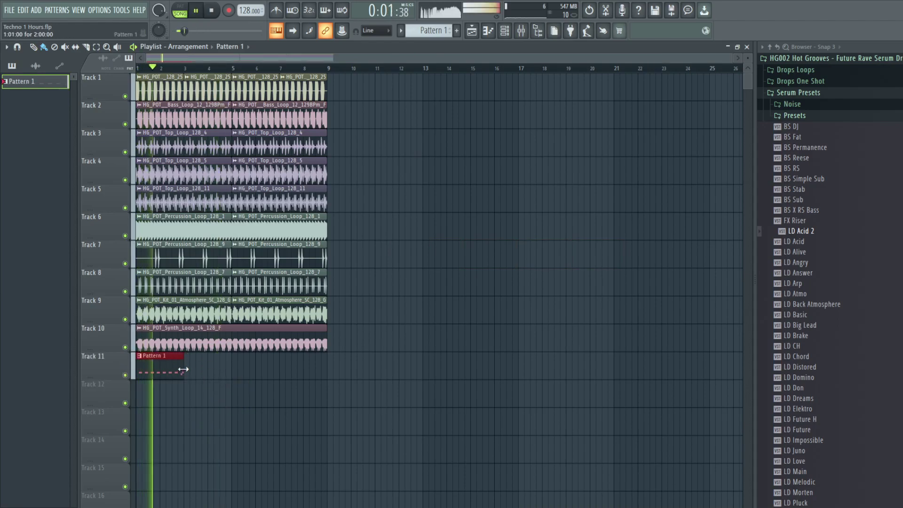
Check the key of the HG_POT_Synth_Loop_14_128_F clip on Track 10 against Pattern 1.
double_click(164, 365)
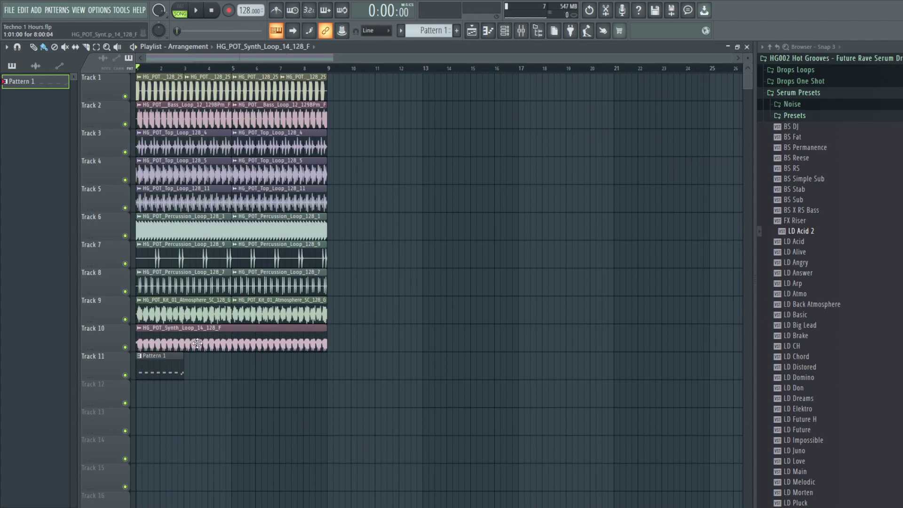
left_click(197, 343)
double_click(202, 329)
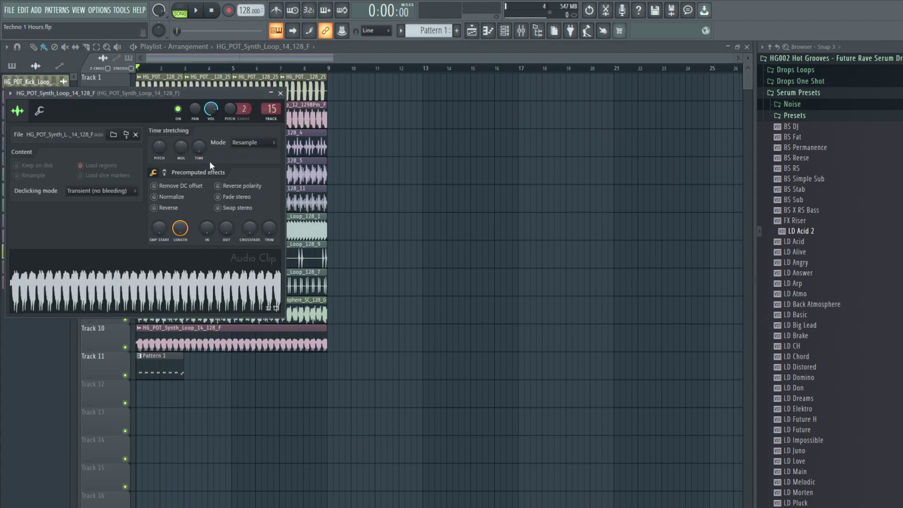
key("Escape")
Transpose all Serum notes in Pattern 1 down so the E4 notes land on F3 and the D#4 note on E3.
double_click(166, 370)
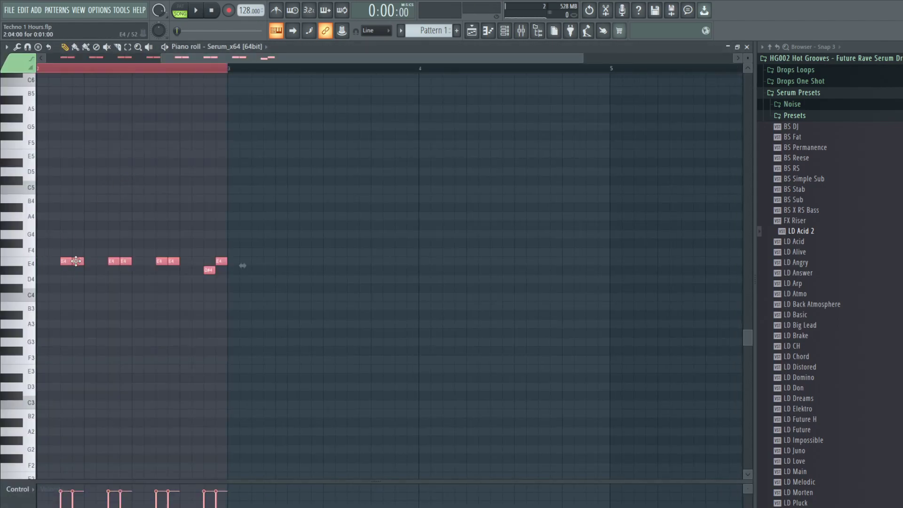
left_click(113, 308, "ctrl")
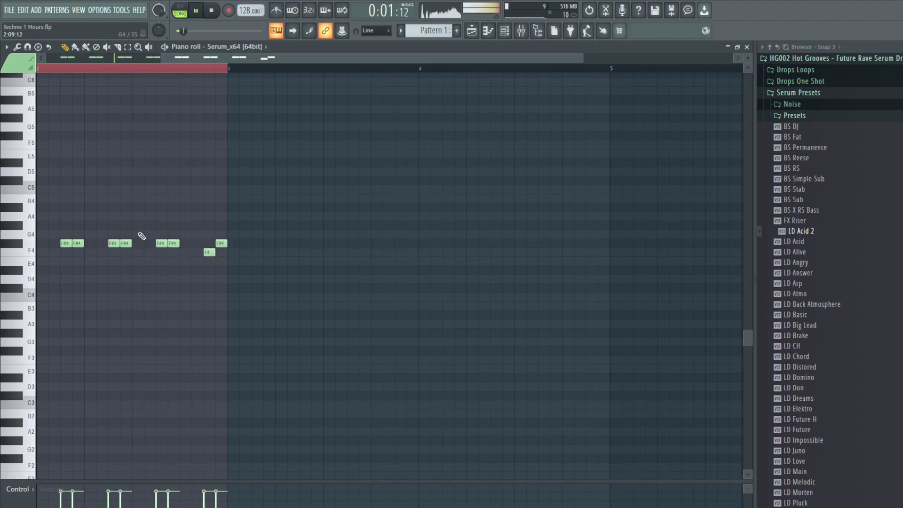
key("ctrl+a")
key("shift+Down")
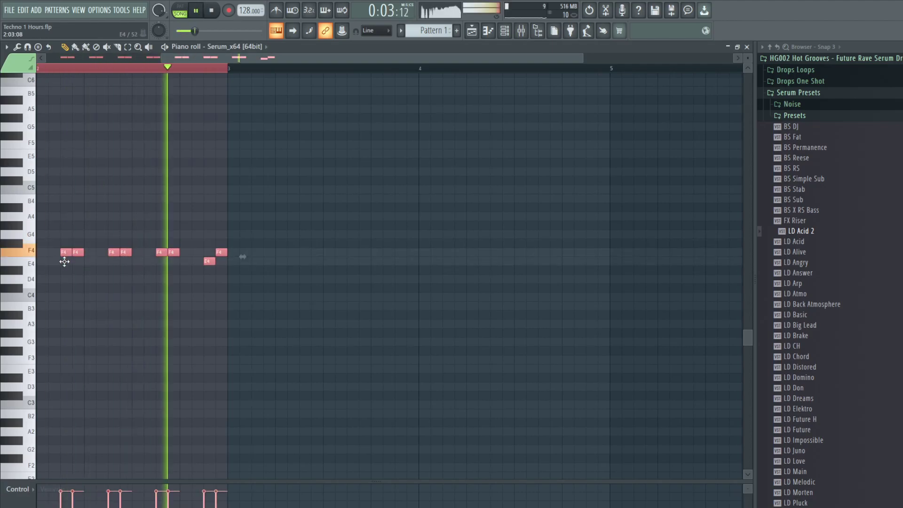
left_click_drag(65, 257, 66, 359)
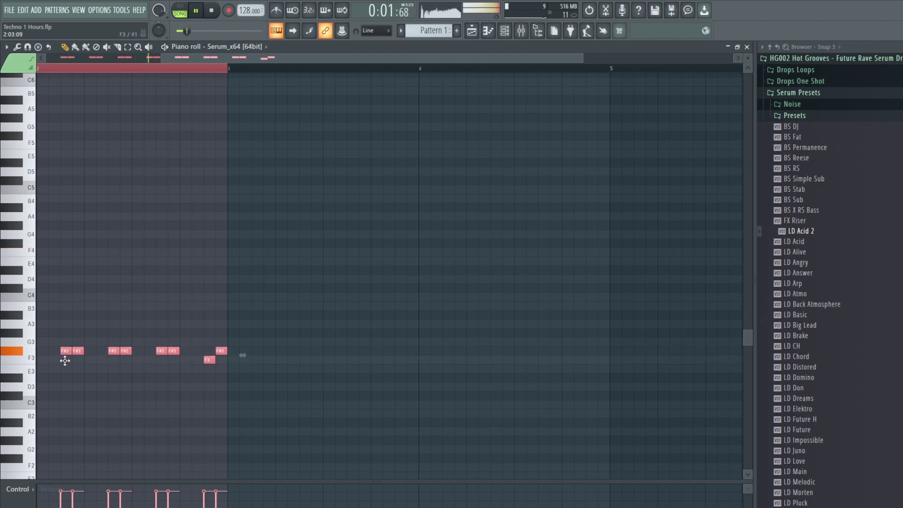
key("Escape")
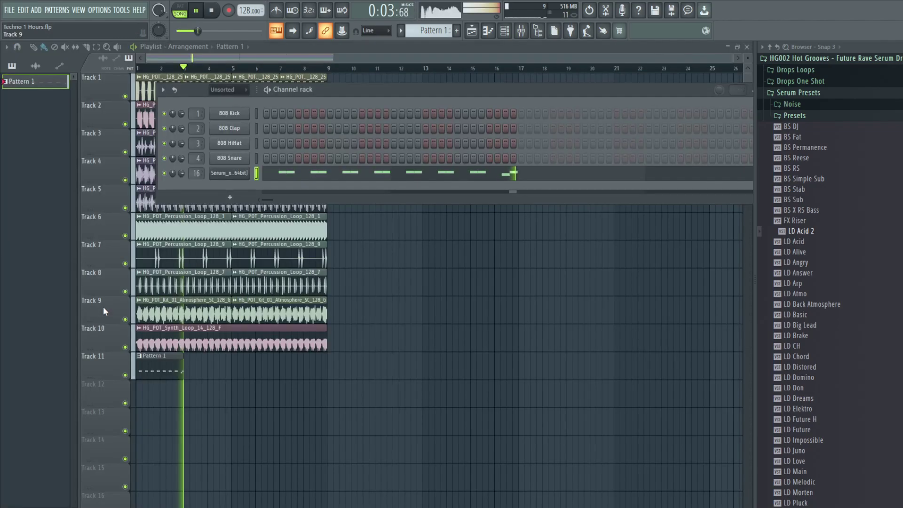
Try panning the HG_POT_Synth_Loop_14_128_F mixer track 29% left during playback.
left_click(521, 34)
key("space")
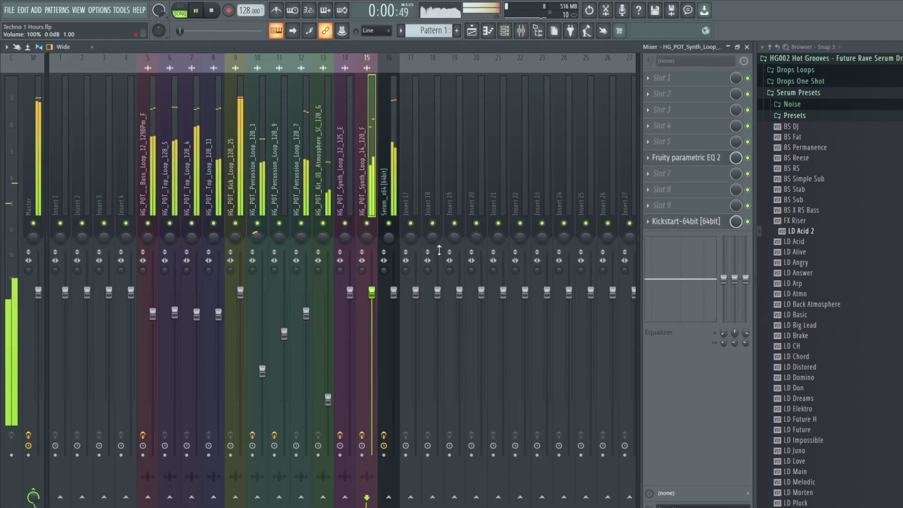
key("space")
left_click_drag(367, 237, 367, 249)
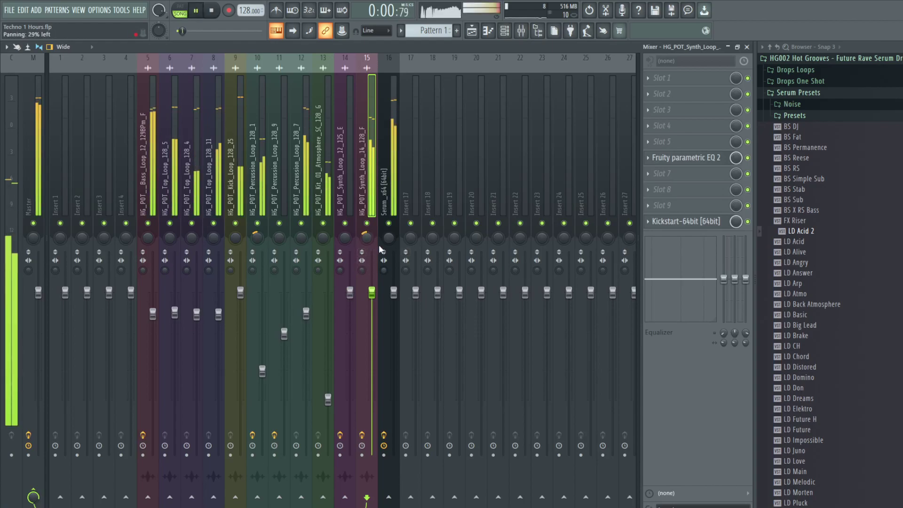
Raise the EQ high-pass cutoff on Serum's mixer track to about 221 Hz and lower the track's volume.
left_click(390, 175)
left_click(687, 125)
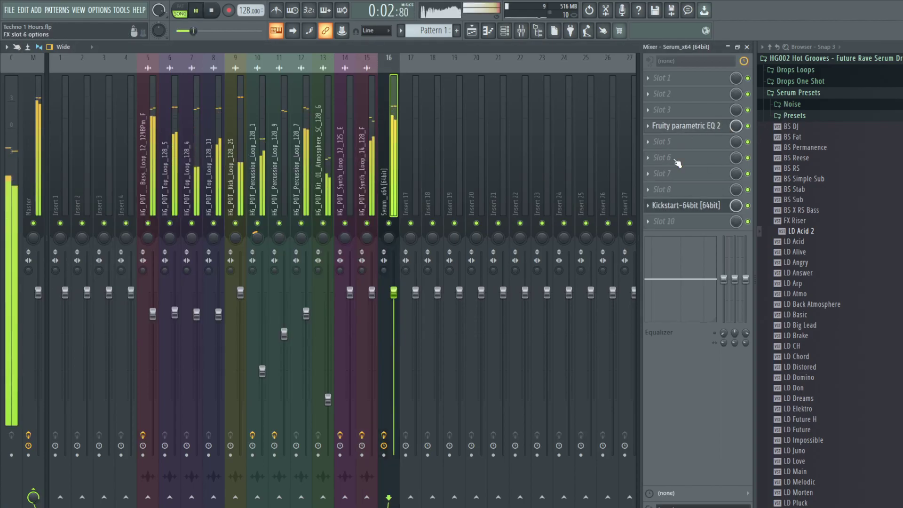
left_click_drag(145, 241, 168, 242)
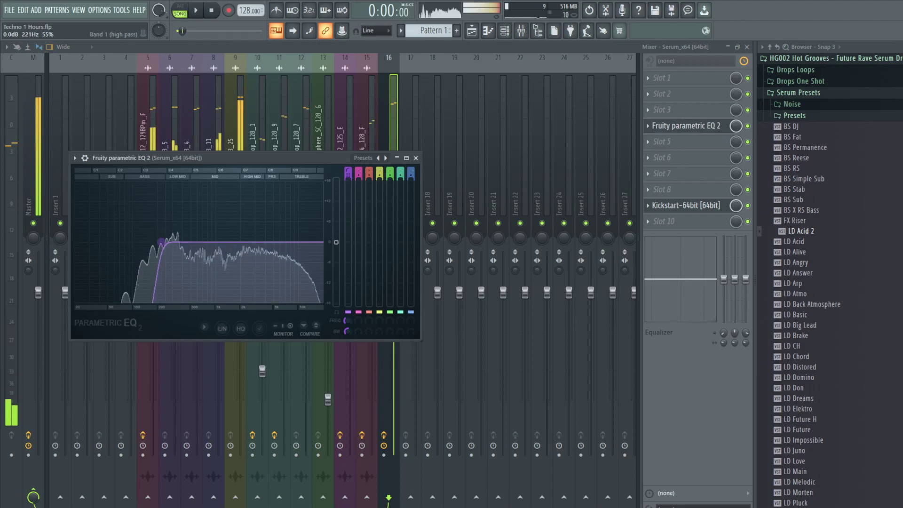
left_click(387, 104)
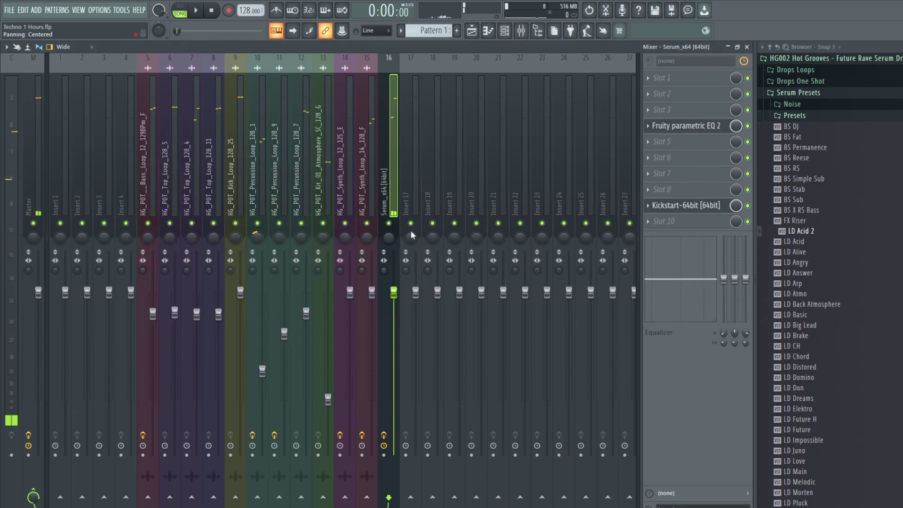
key("space")
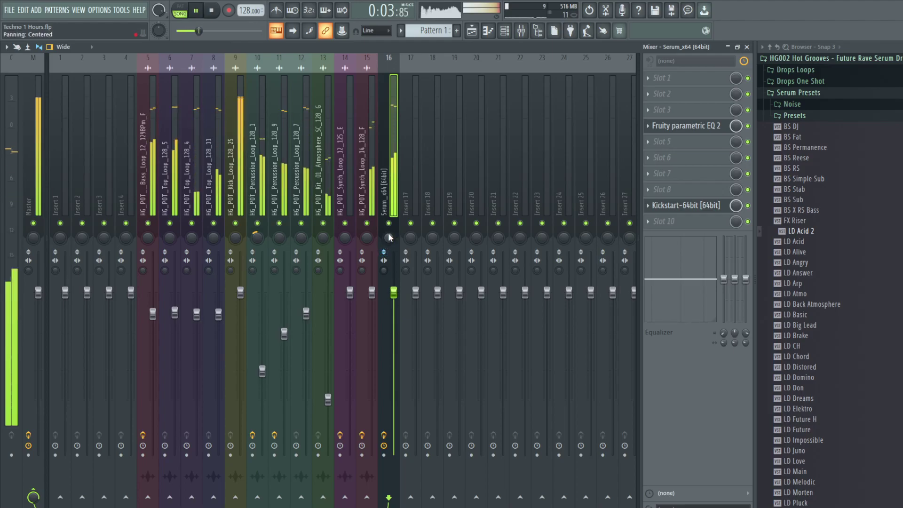
left_click_drag(394, 292, 394, 318)
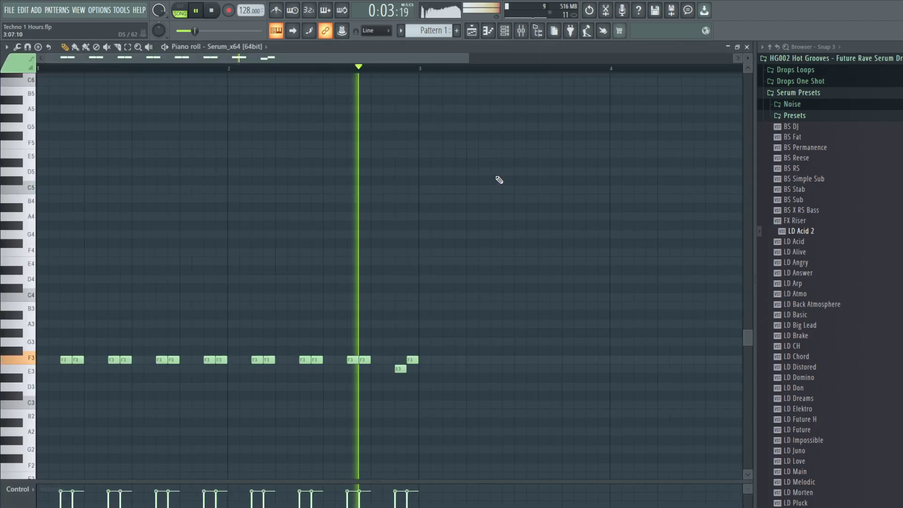
Raise the E3 note near the end of bar 2 to F3.
key("space")
left_click(400, 360)
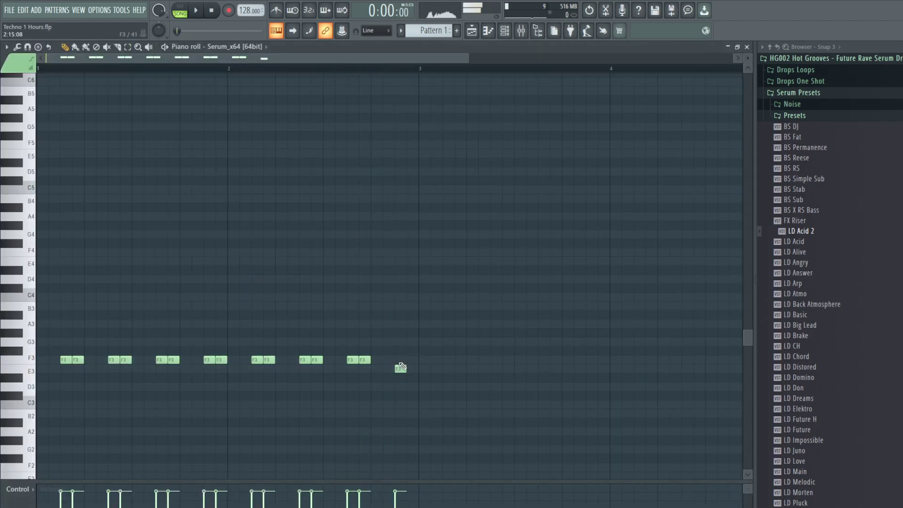
Try a two-step note at the start of bar 1 on A3 and G3, and remove it.
left_click(42, 342)
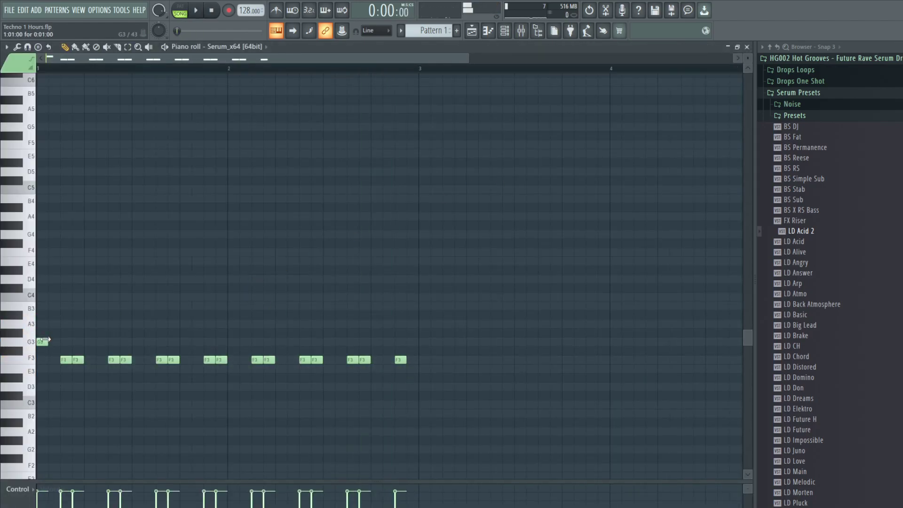
left_click_drag(55, 340, 45, 323)
key("space")
key("space")
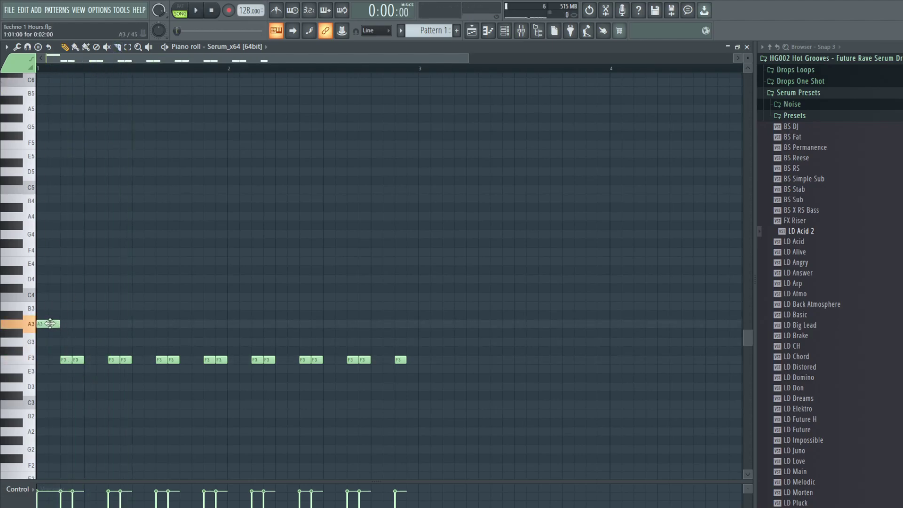
left_click_drag(50, 323, 52, 342)
key("space")
right_click(52, 342)
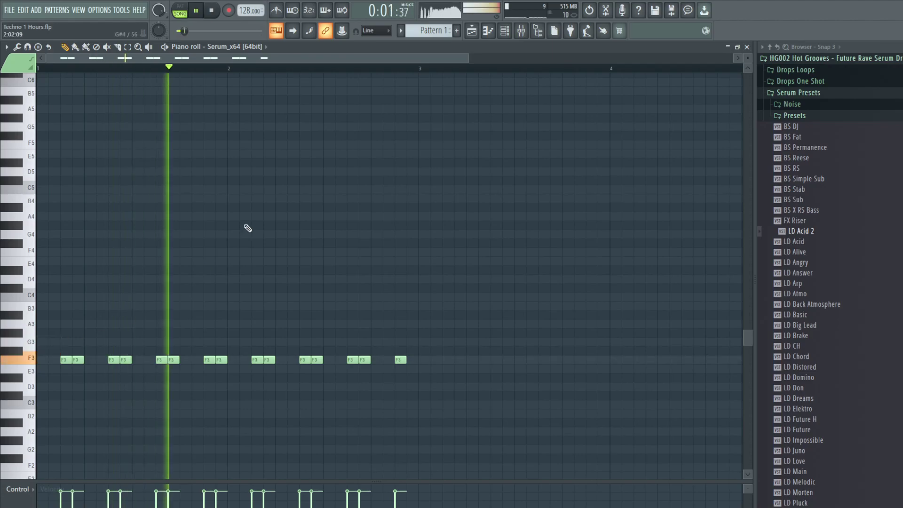
Add a final F3 note at the end of bar 2 and repeat Pattern 1 along Track 11 through bar 8.
left_click_drag(411, 350, 420, 360)
right_click(450, 344)
right_click(469, 323)
right_click(561, 358)
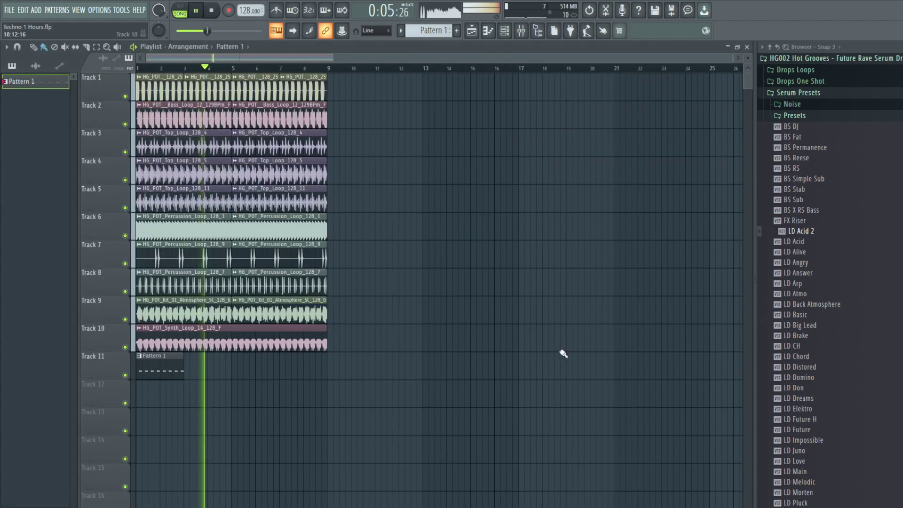
left_click_drag(191, 372, 323, 373)
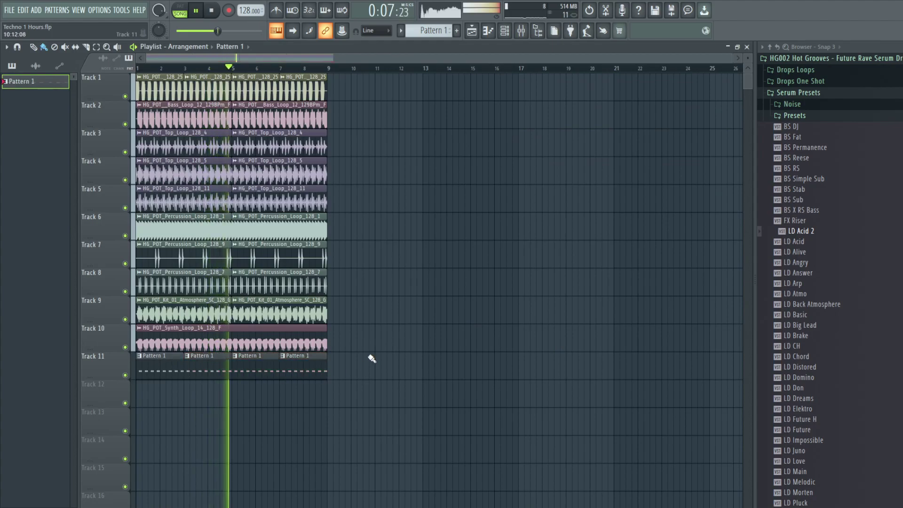
Switch to Pattern 3 and add a second Serum instrument to the channel rack.
left_click_drag(805, 241, 812, 254)
key("space")
left_click(503, 33)
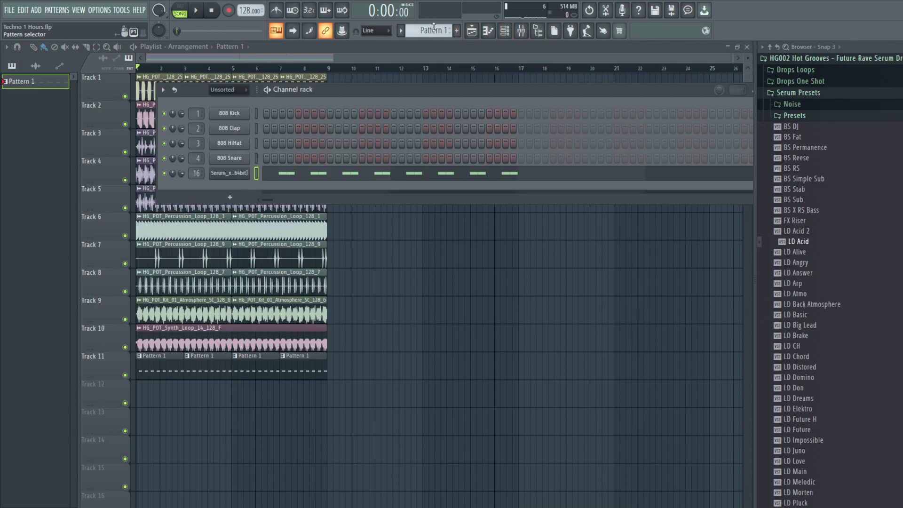
scroll(434, 28, "down", 2)
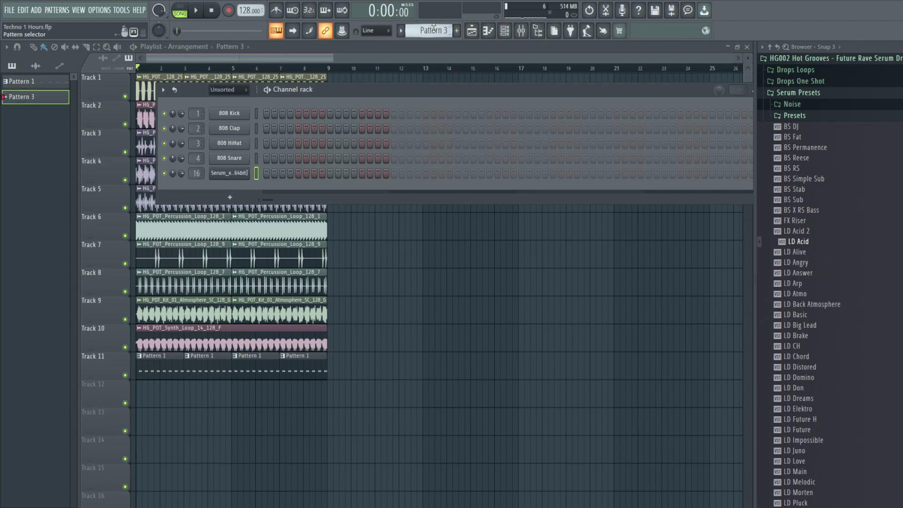
left_click(38, 11)
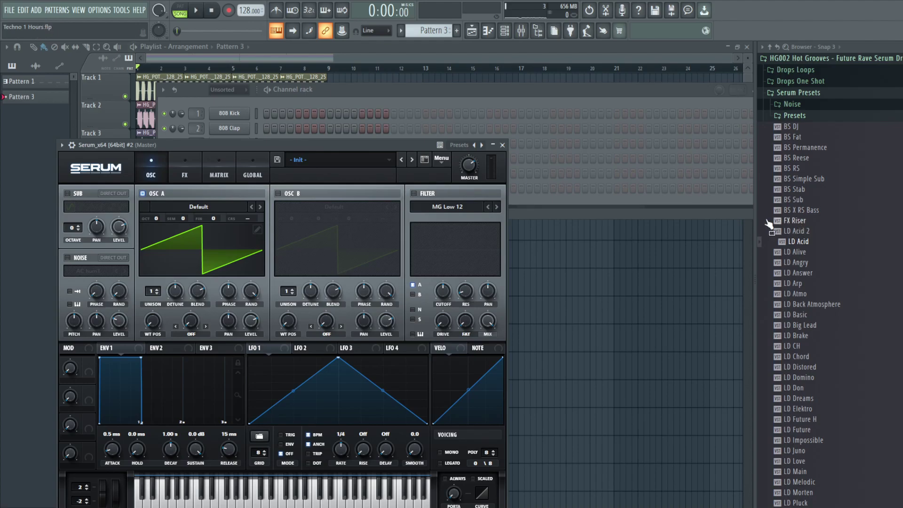
Load the LD Alive preset into the second Serum and audition it with the song playing.
left_click_drag(798, 252, 168, 229)
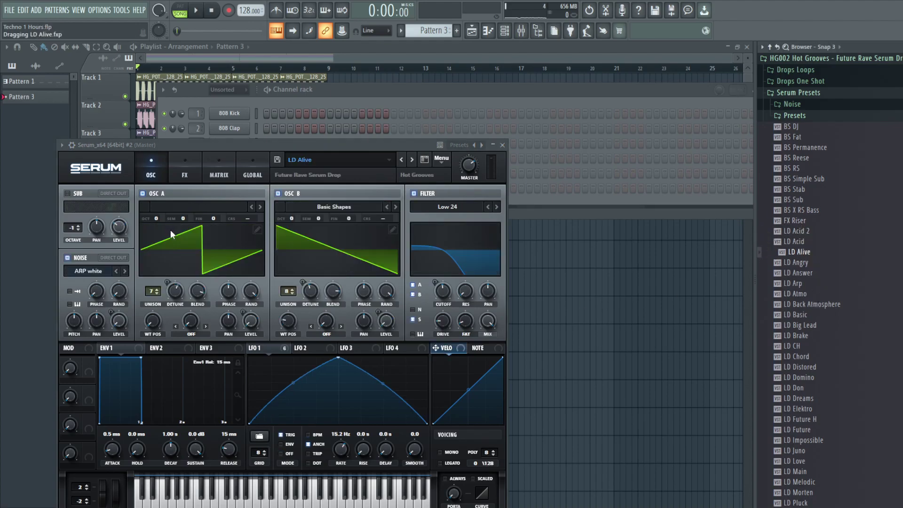
key("v")
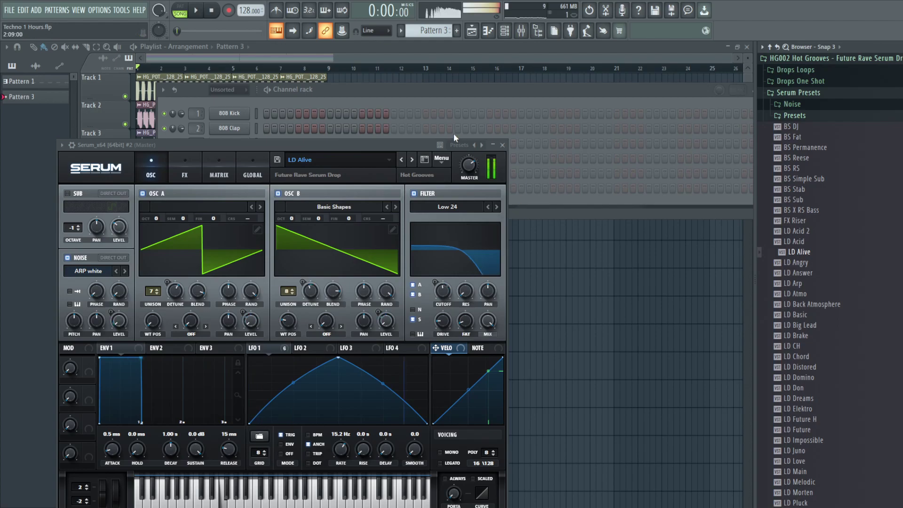
key("space")
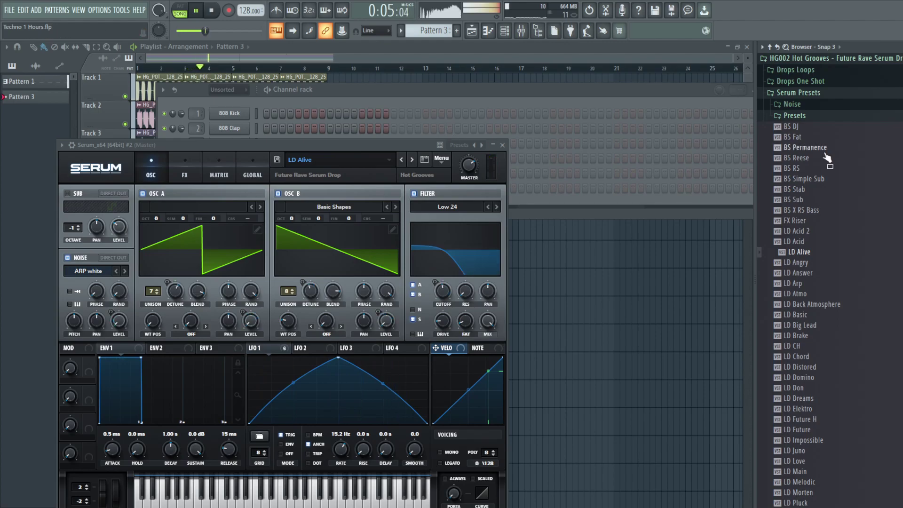
key("space")
Load the LD Acid preset into the second Serum and audition it over the song.
left_click_drag(800, 241, 219, 259)
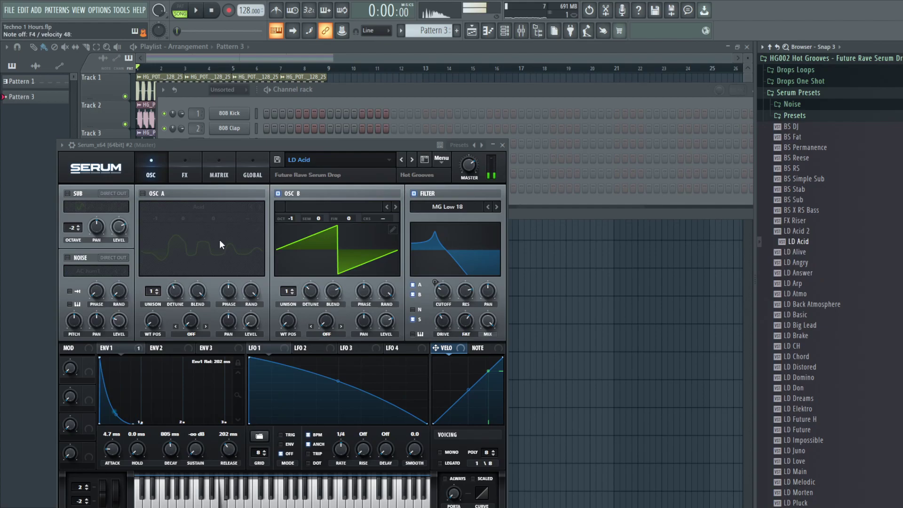
key("space")
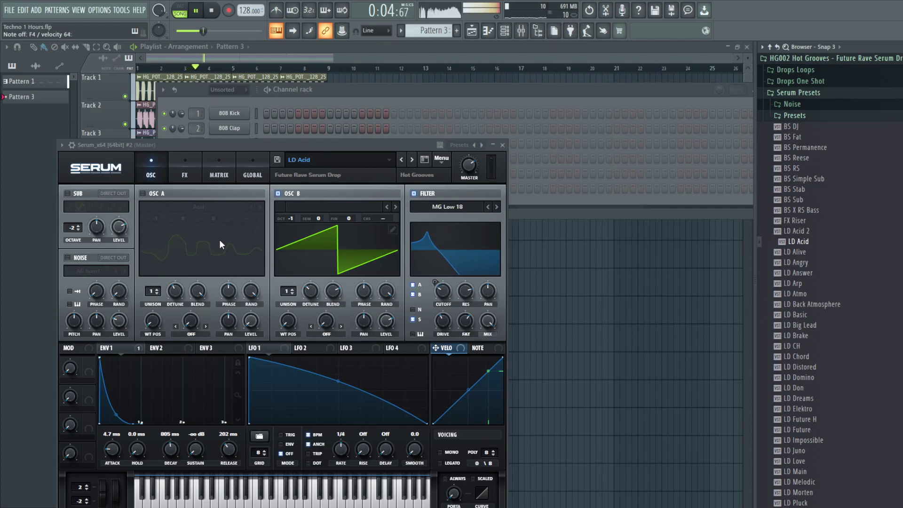
In Pattern 1, give the second Serum channel a two-step F4 note at the start of bar 1, replacing its A4 note.
left_click(335, 92)
left_click(256, 188)
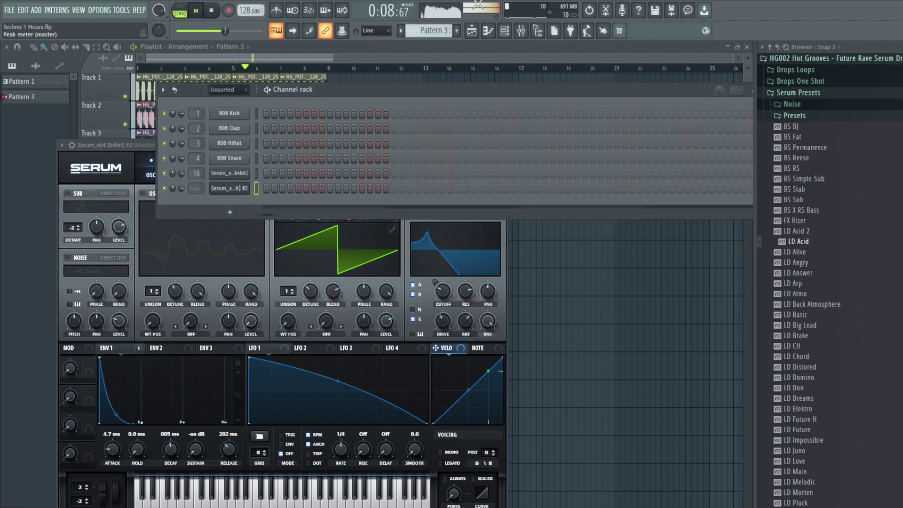
left_click_drag(429, 31, 429, 37)
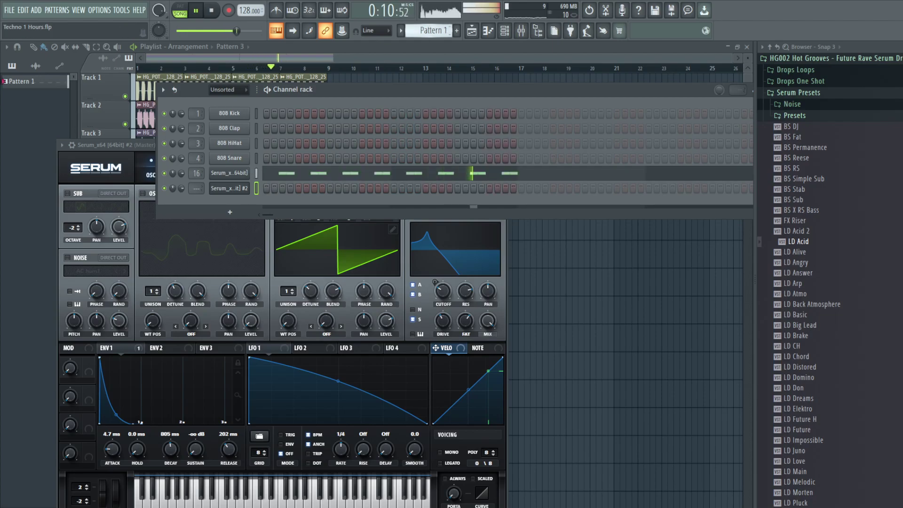
key("F7")
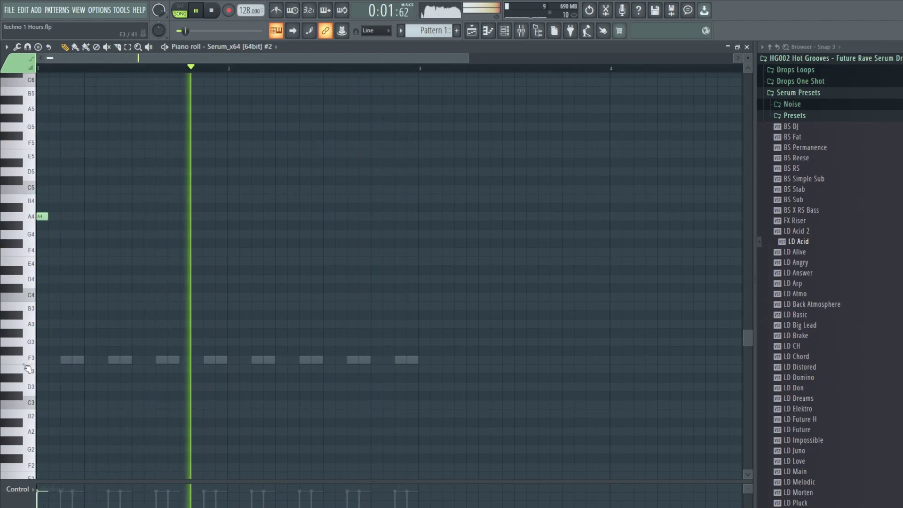
right_click(40, 217)
left_click(40, 252)
left_click_drag(48, 252, 60, 252)
key("space")
key("space")
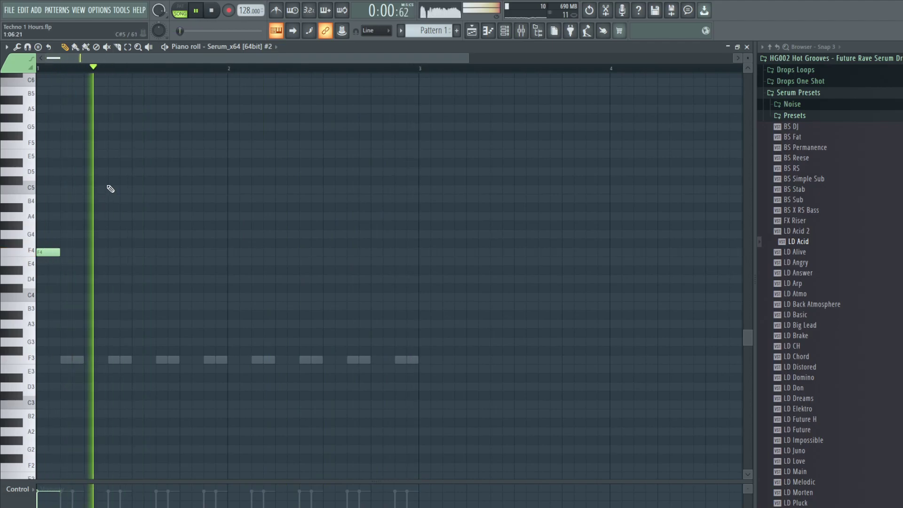
Add a one-step F4 note at step 15 of bar 2 for the second Serum channel while the song plays.
key("F7")
left_click(293, 191)
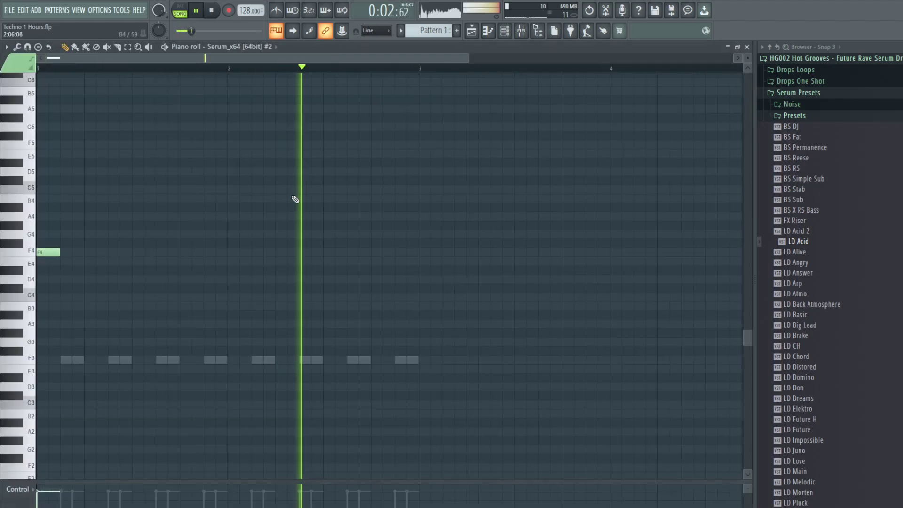
key("space")
key("space")
left_click(397, 252)
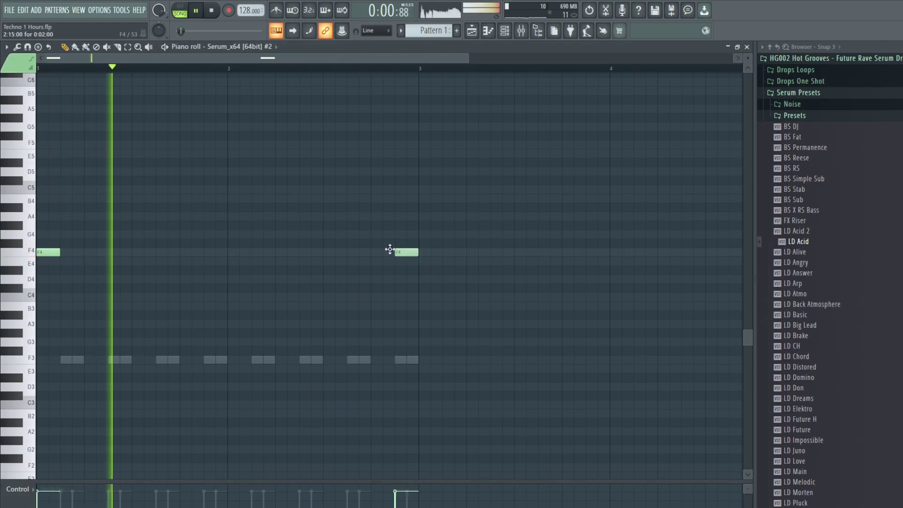
right_click(401, 253)
left_click(399, 253)
left_click(421, 252)
left_click_drag(421, 252, 410, 252)
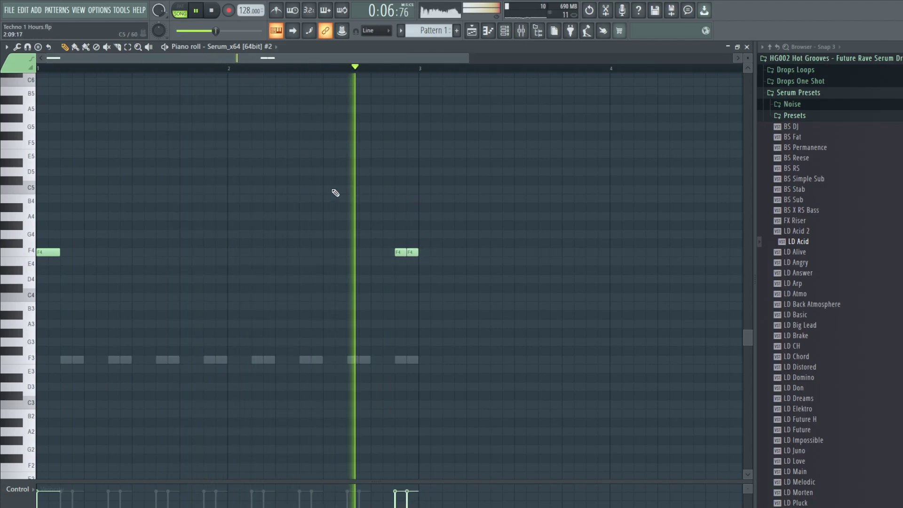
right_click(414, 252)
key("Escape")
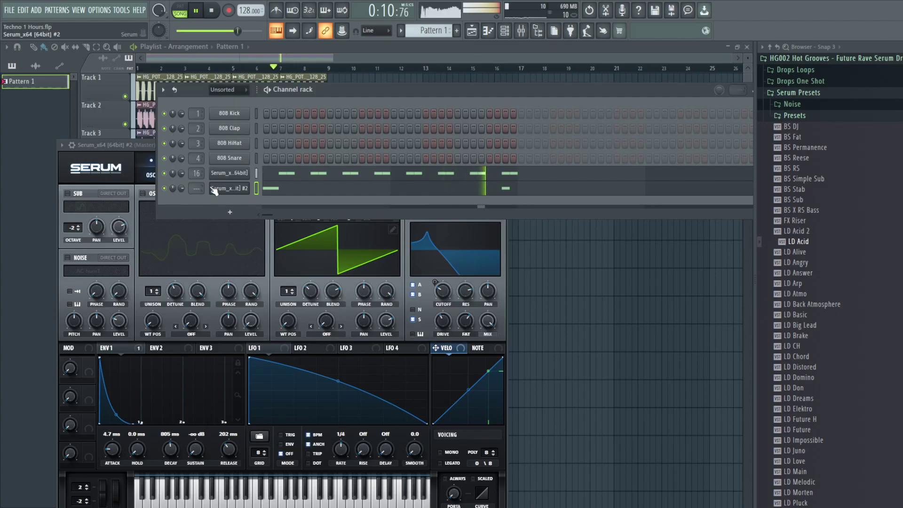
Route the second Serum channel to mixer track 16 and rename Pattern 1 to acid.
left_click_drag(197, 189, 197, 159)
key("F12")
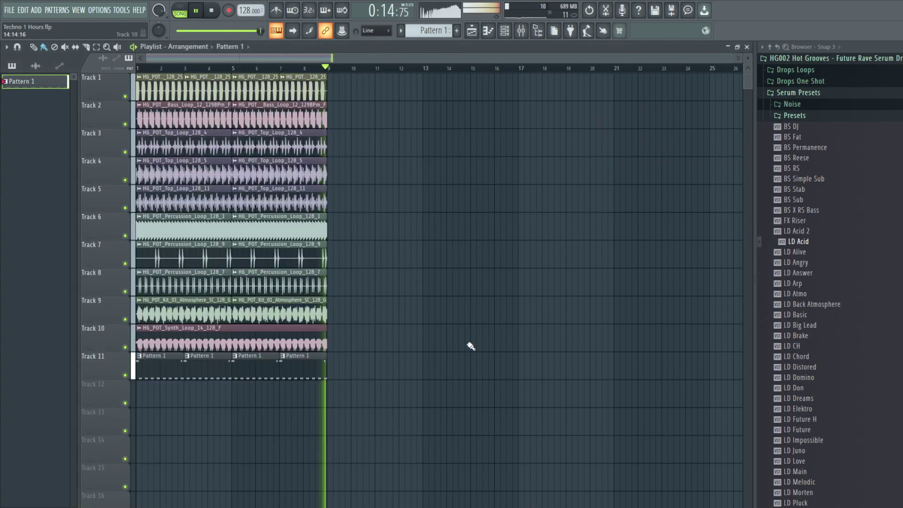
key("space")
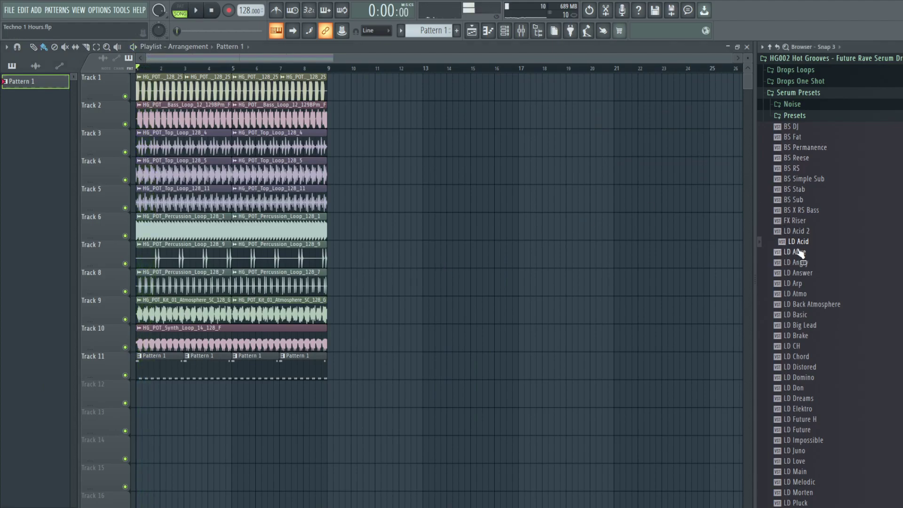
left_click(504, 31)
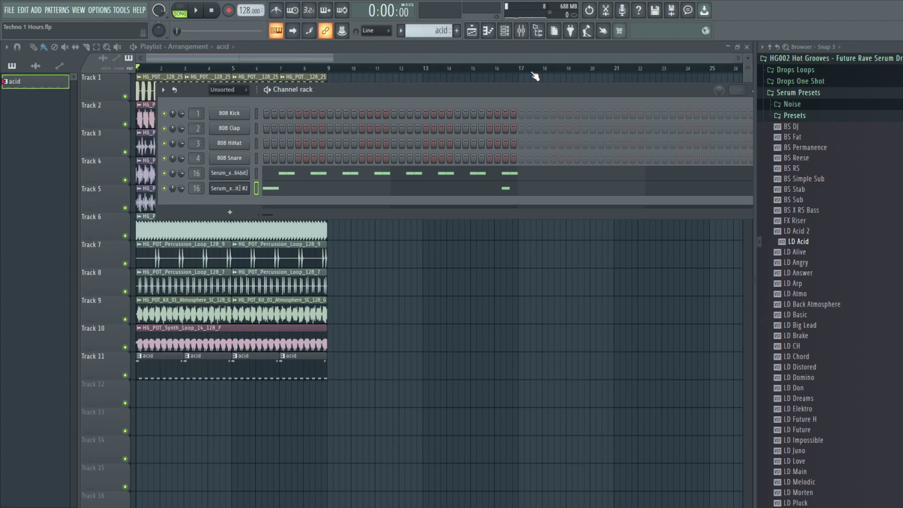
Create Pattern 2 and add a third Serum instrument to the channel rack.
key("F4")
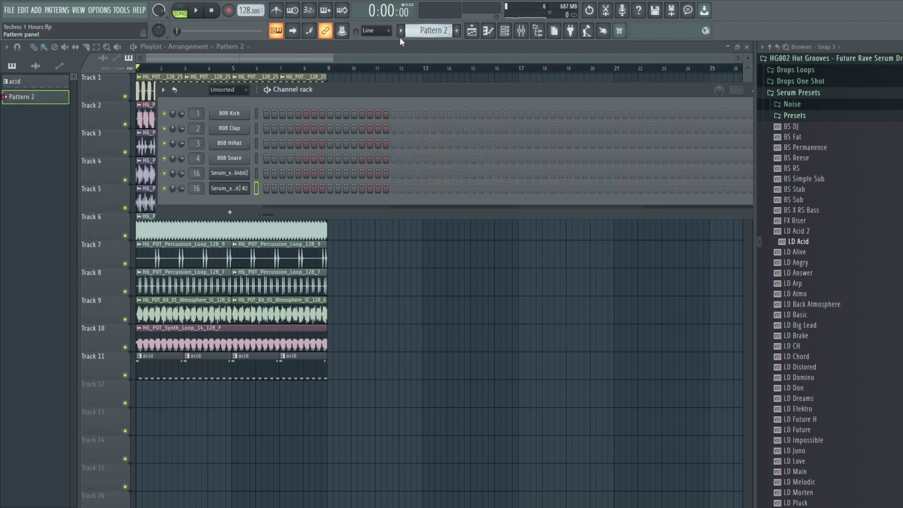
left_click(39, 7)
left_click(834, 162)
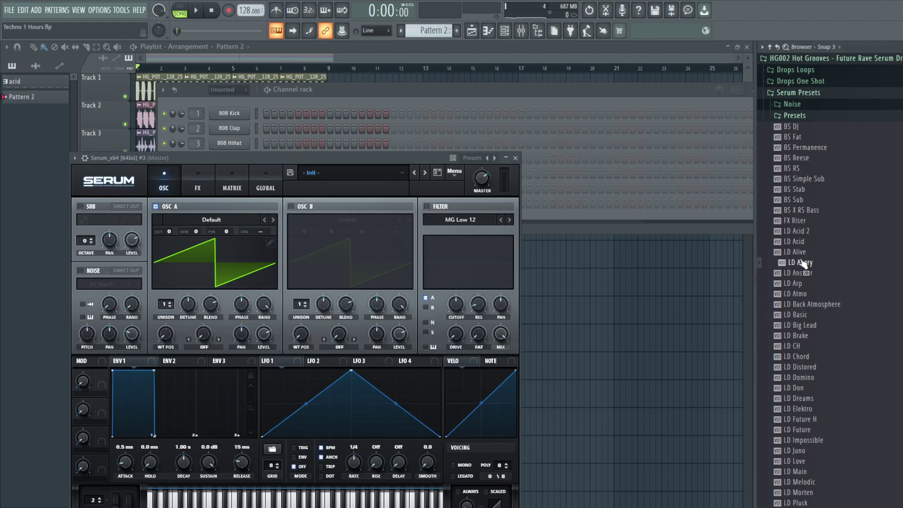
Audition the LD Answer, LD Arp and LD Atmo presets in the third Serum.
left_click_drag(798, 252, 209, 266)
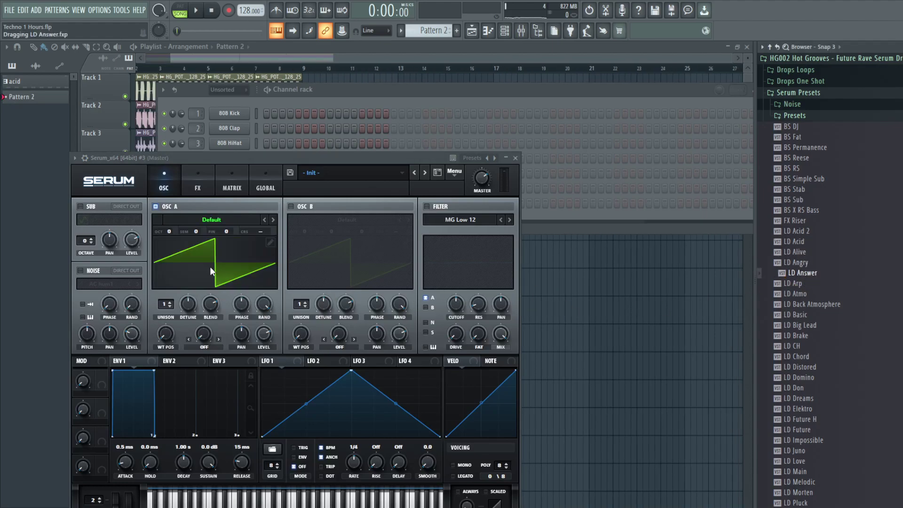
left_click_drag(798, 263, 250, 251)
left_click_drag(825, 286, 222, 267)
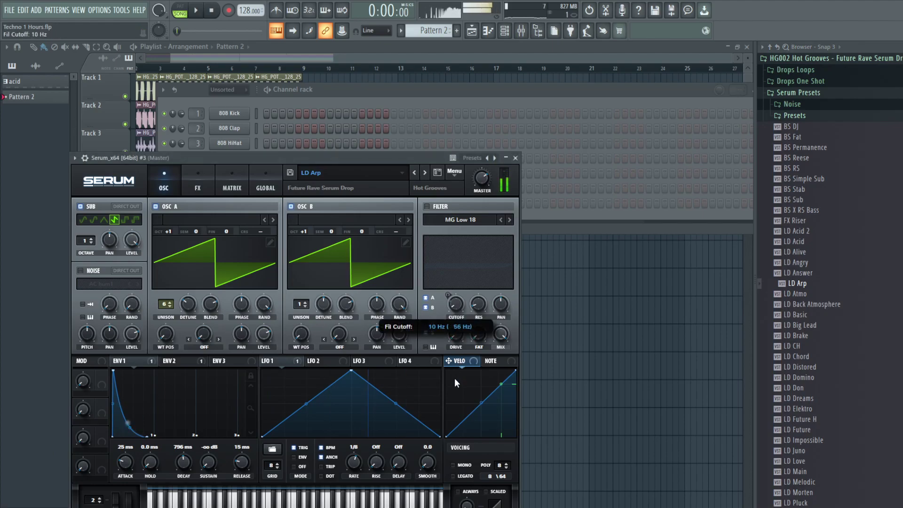
left_click(801, 293)
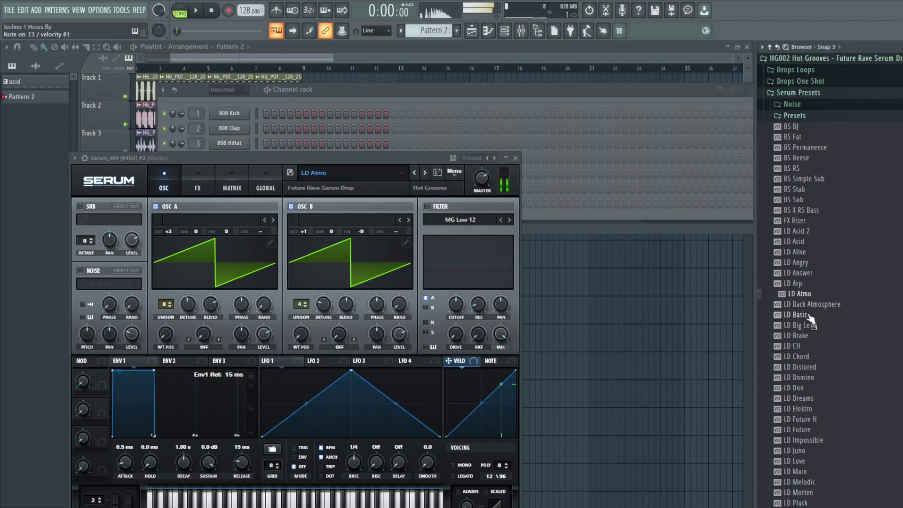
Audition the LD Basic, LD Big Lead, LD Brake and LD CH presets in the third Serum.
left_click_drag(809, 315, 249, 306)
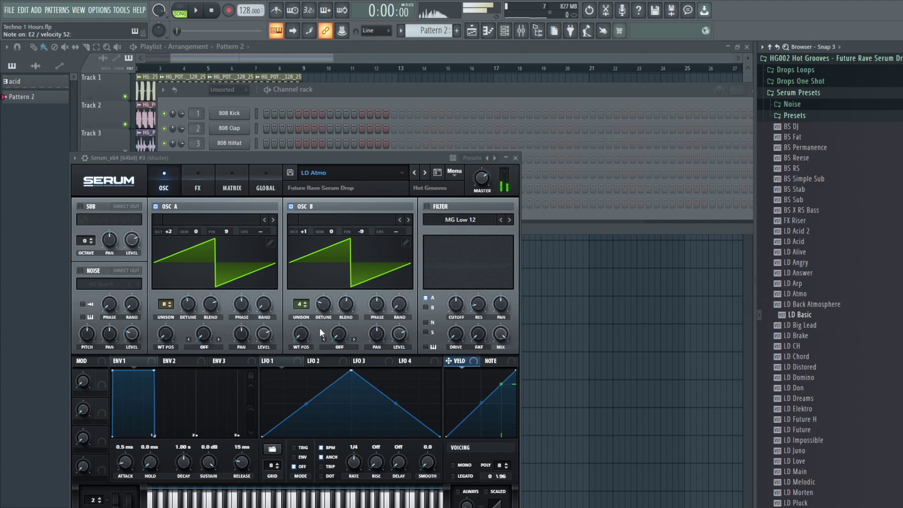
left_click_drag(805, 325, 217, 268)
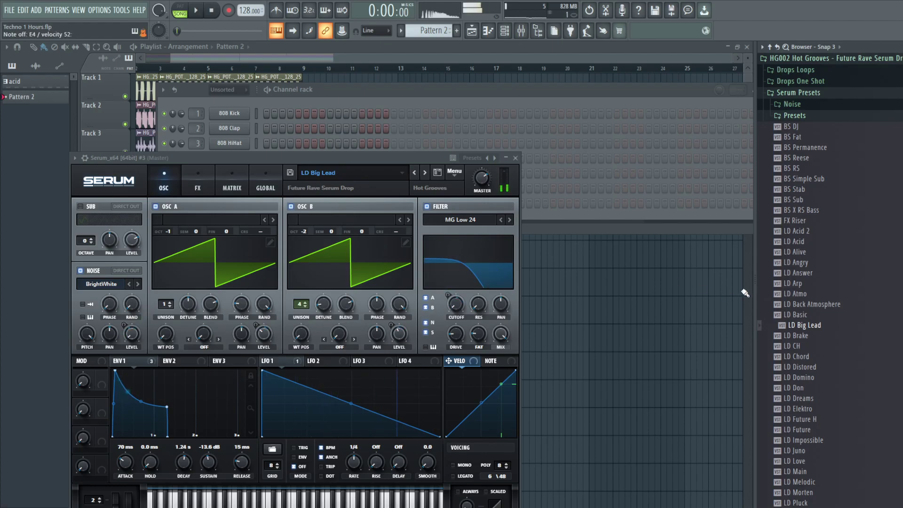
left_click_drag(799, 335, 216, 265)
left_click_drag(796, 345, 216, 264)
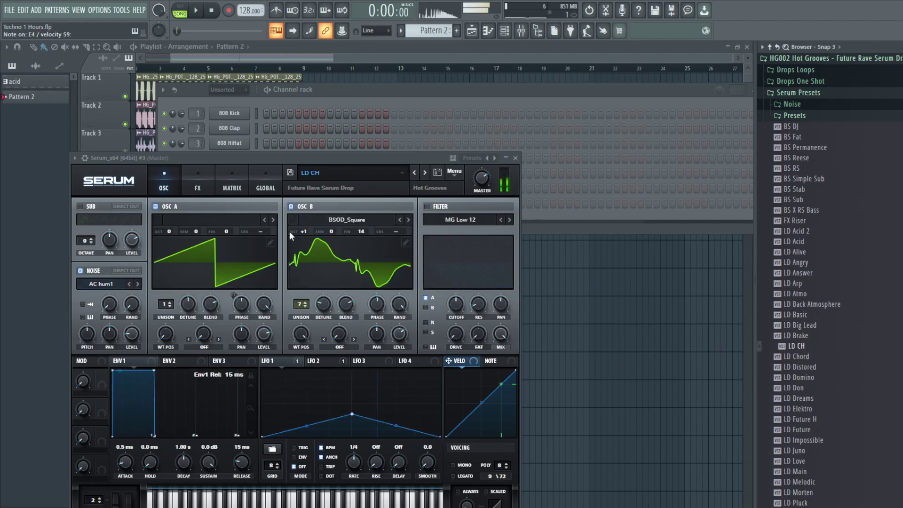
Load the LD Brake preset into the third Serum and modulate its filter cutoff with a falling LFO 1 ramp.
left_click_drag(800, 336, 251, 249)
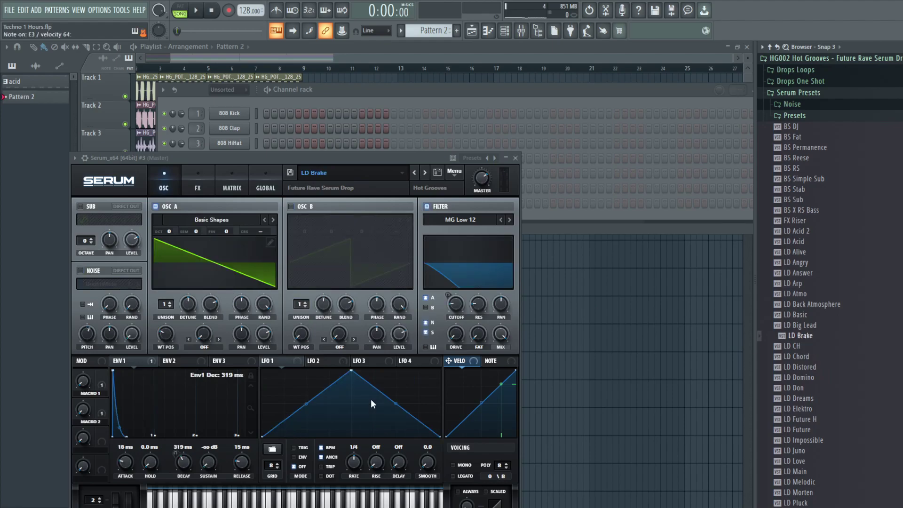
left_click_drag(350, 375, 272, 336)
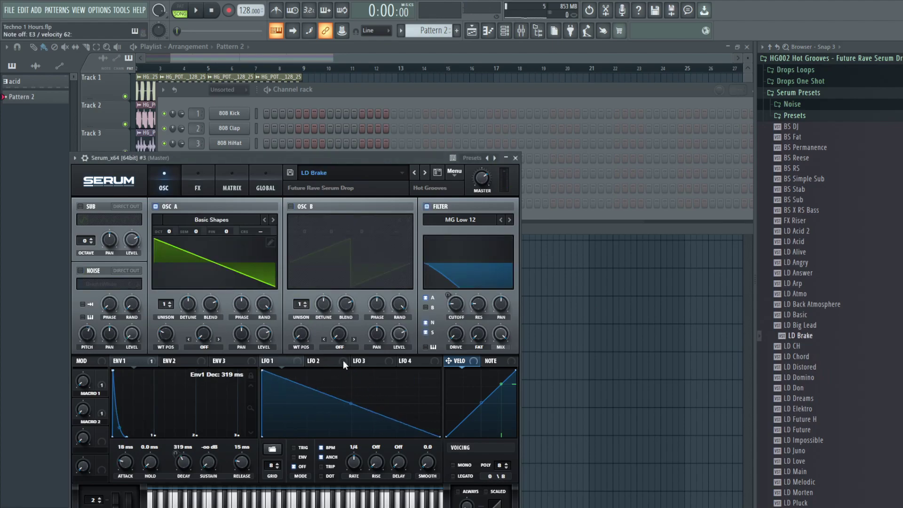
left_click_drag(454, 306, 454, 306)
Set LFO 1 to Trig mode with a curved falling shape and an unsynced rate of 1.8 Hz.
left_click(293, 448)
mouse_move(354, 464)
left_mouse_down()
mouse_move(356, 474)
mouse_move(371, 417)
mouse_move(354, 475)
left_mouse_up()
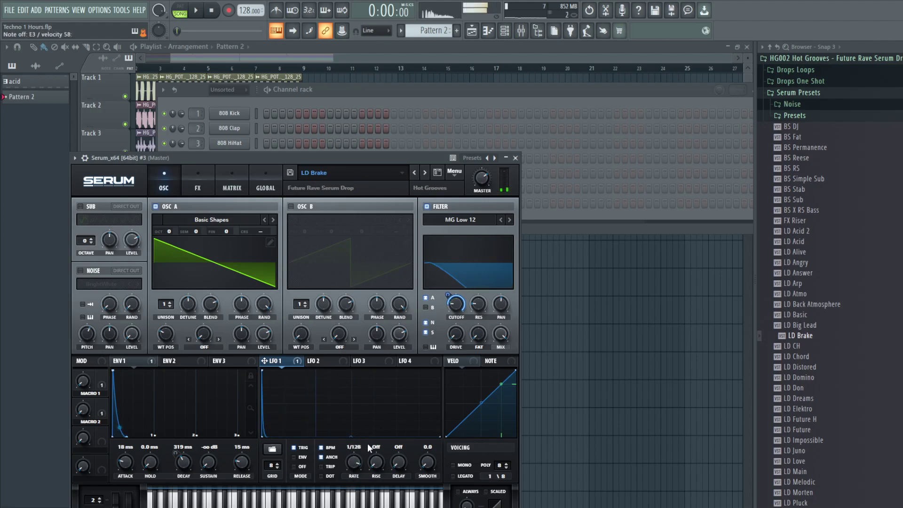
left_click_drag(350, 437, 354, 412)
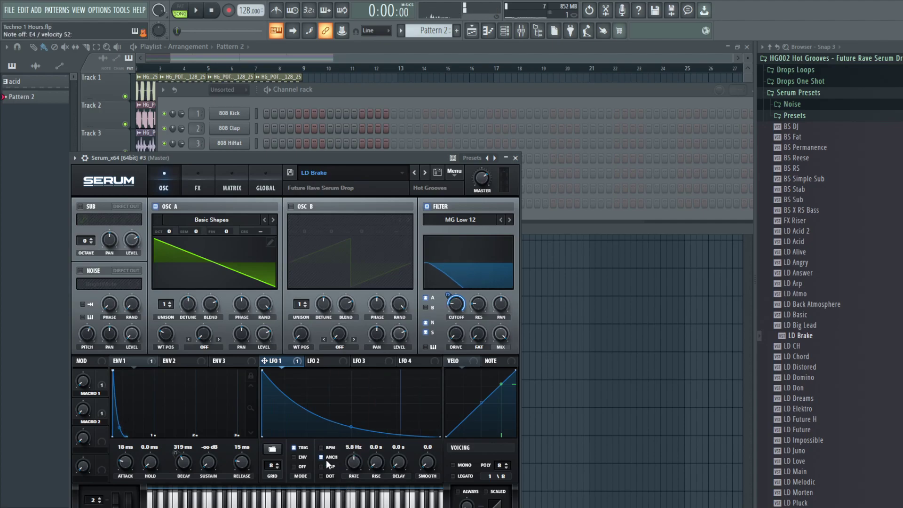
mouse_move(448, 329)
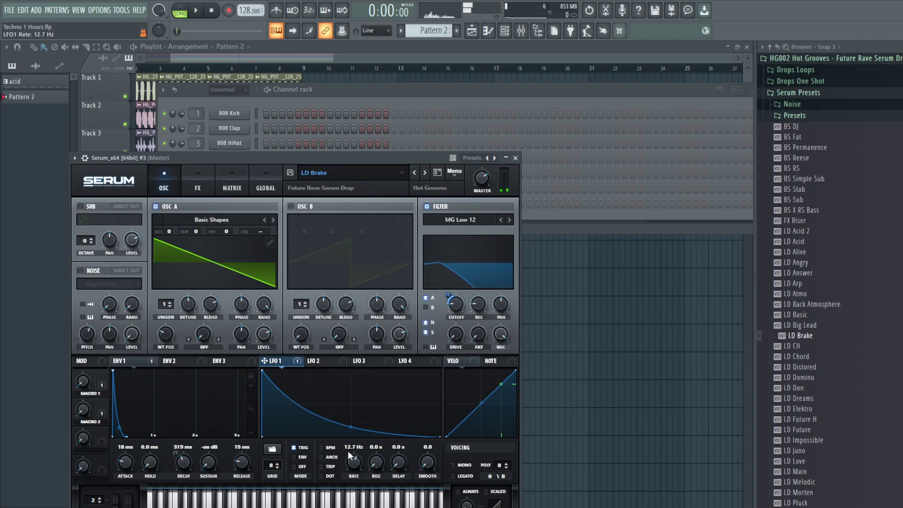
left_click(796, 347)
left_click_drag(799, 353, 571, 322)
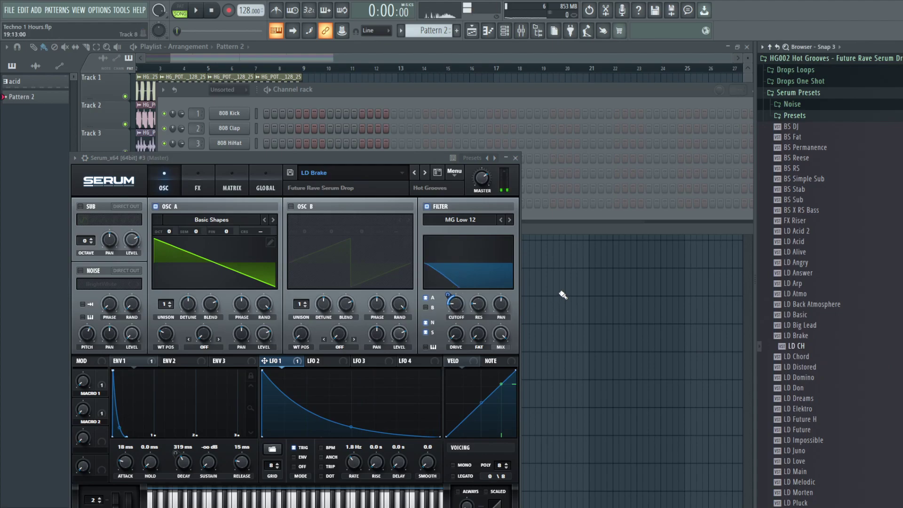
In Pattern 2, give the third Serum two-step E3 notes at steps 1 and 4 and an E4 note at step 7, and play it.
left_click(368, 100)
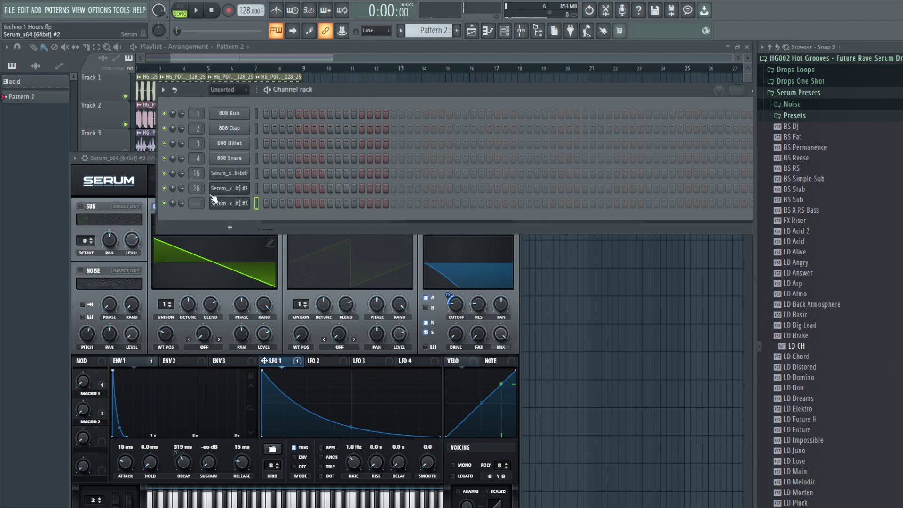
key("F7")
left_click(37, 369)
left_click(71, 369)
left_click_drag(26, 232, 28, 293)
left_click(97, 261)
left_click_drag(99, 261, 112, 261)
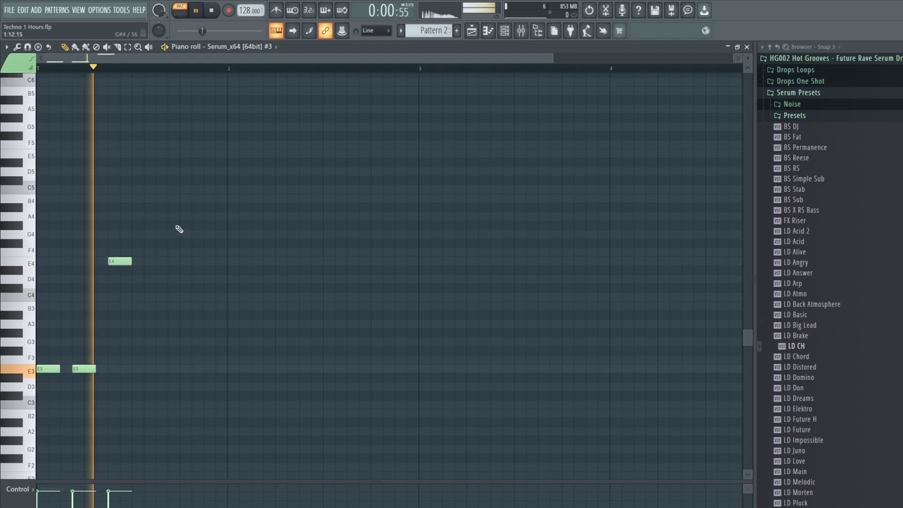
key("space")
Move the second E3 note to step 3 and the E4 note to step 5, auditioning the pattern.
left_click_drag(113, 261, 88, 260)
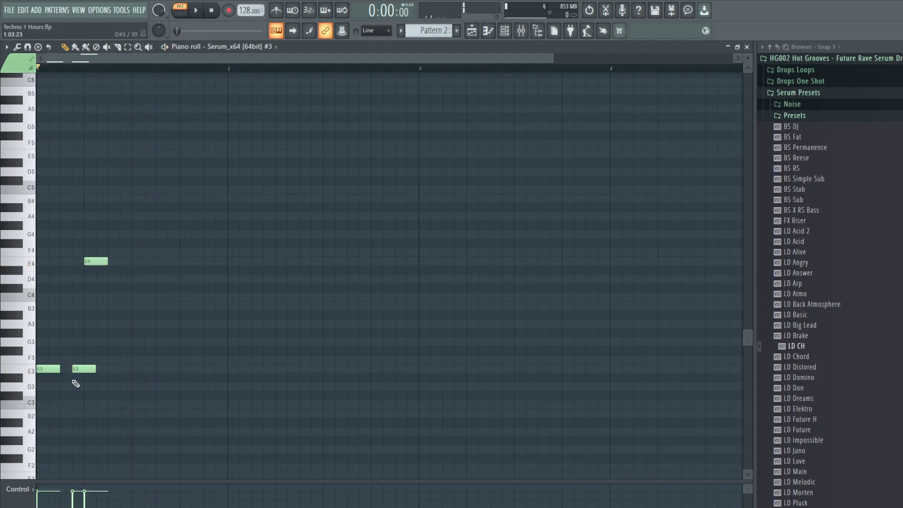
left_click_drag(65, 295, 61, 369)
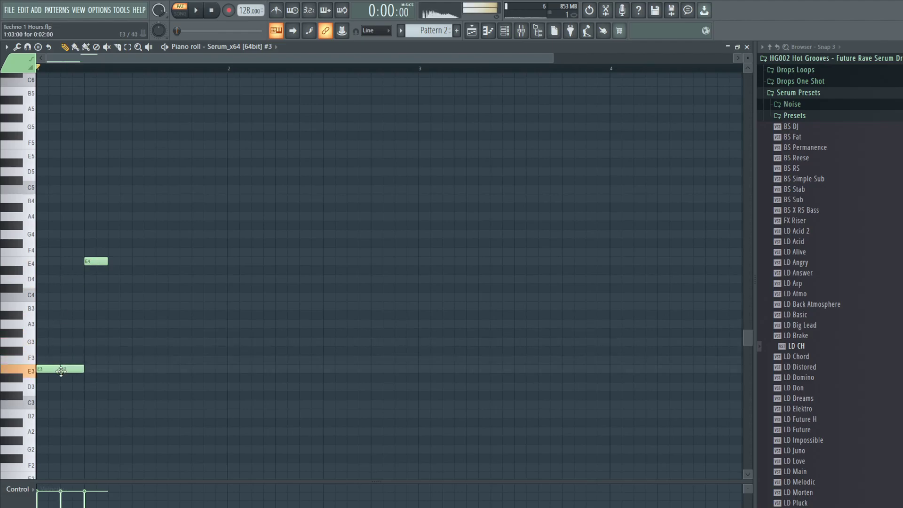
key("space")
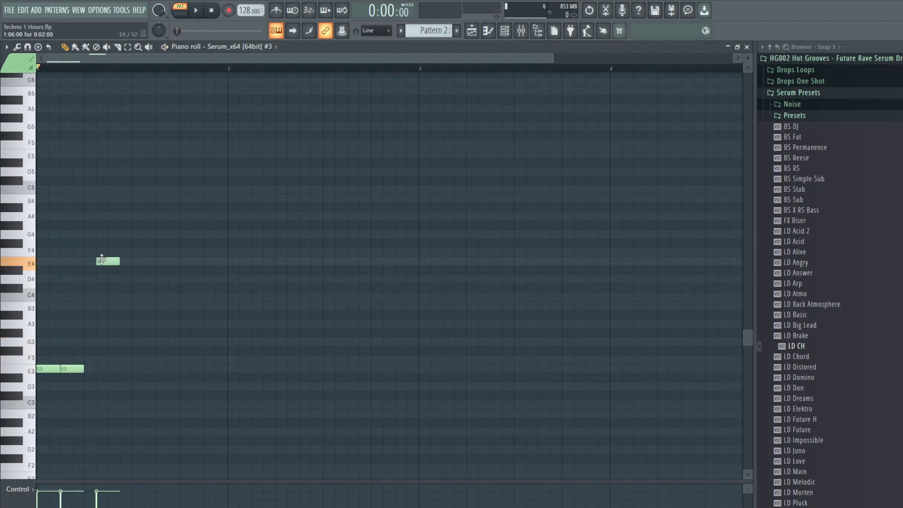
key("space")
left_click(127, 47)
key("space")
key("space")
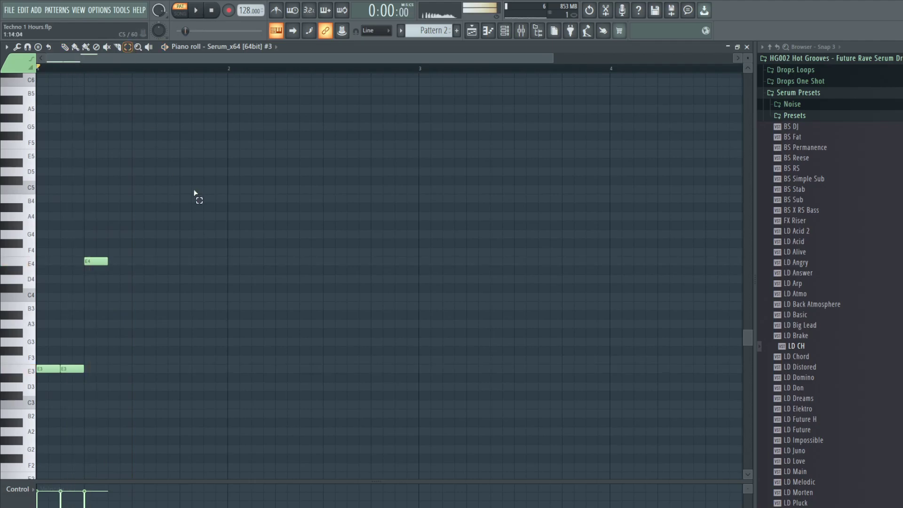
Add a second E4 note at step 7 and duplicate the half-bar phrase to fill bar 1.
left_click_drag(189, 189, 33, 478)
key("ctrl+d")
left_click_drag(110, 217, 106, 208)
key("ctrl+a")
left_click_drag(39, 316, 133, 316)
key("space")
key("ctrl+d")
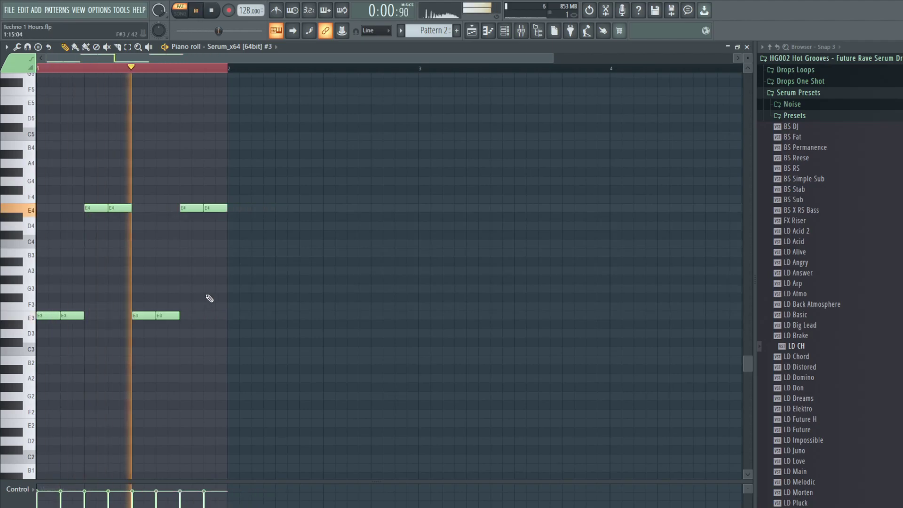
key("space")
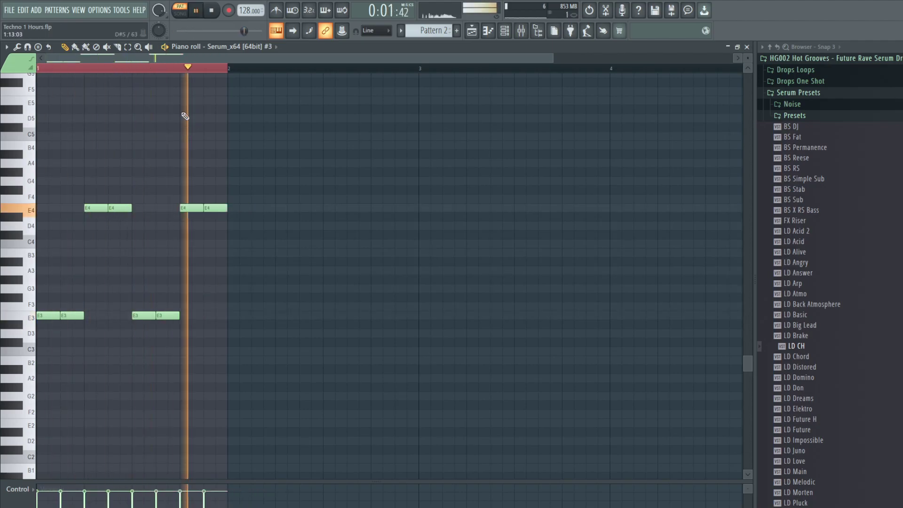
Shorten all notes in Pattern 2 to one step and route the third Serum to mixer track 17.
key("ctrl+a")
left_click_drag(131, 207, 119, 208)
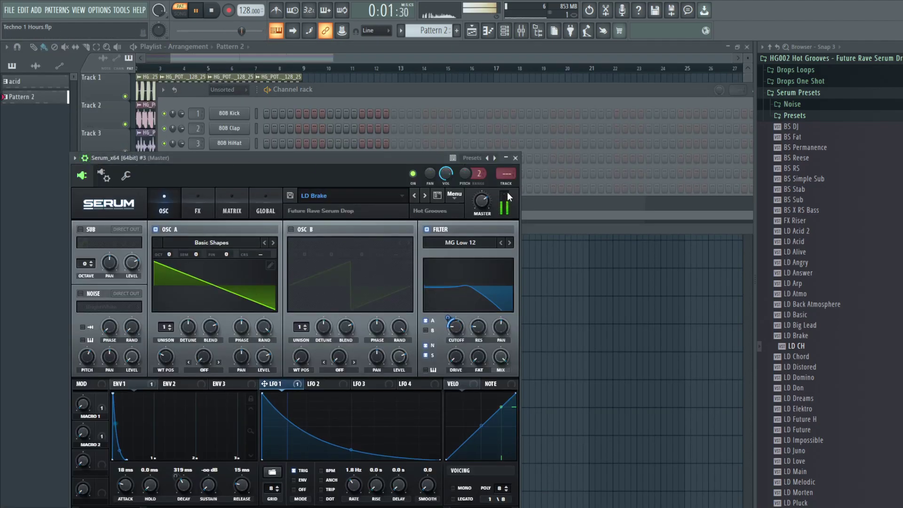
key("F9")
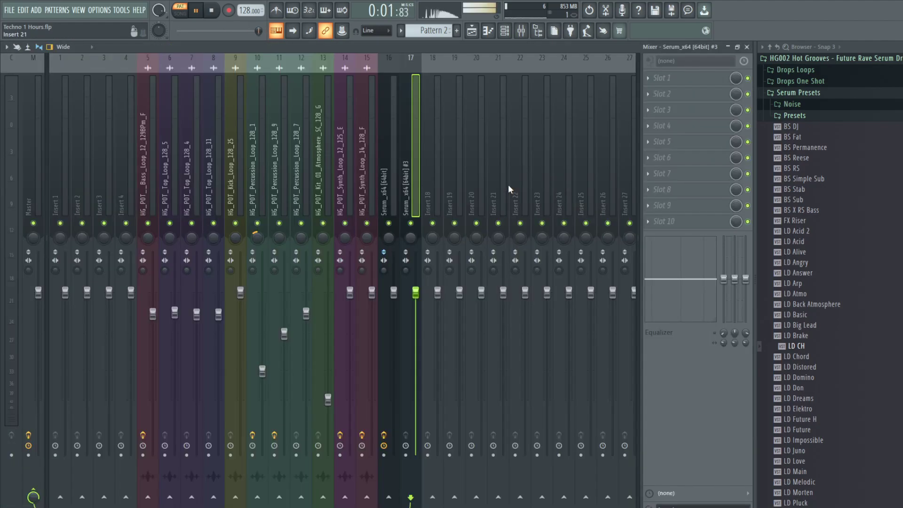
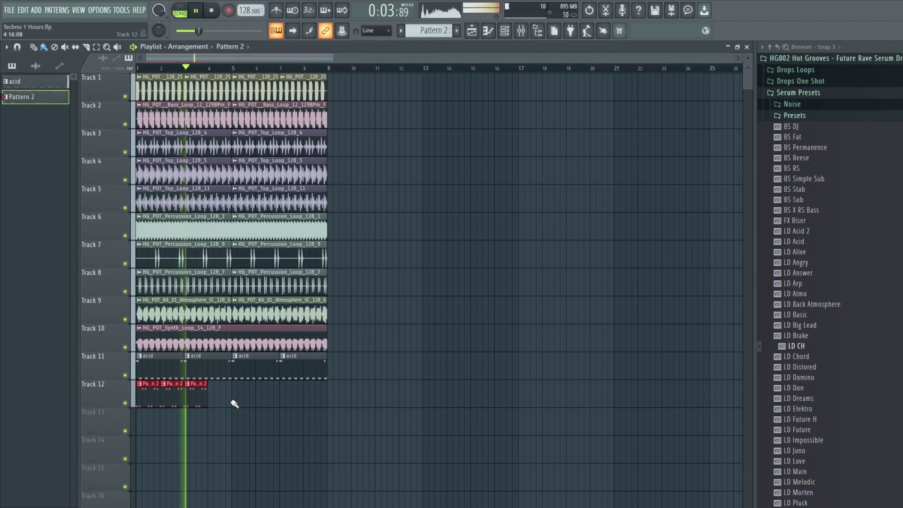
Duplicate the Pattern 2 clips along Track 12 and transpose all the pattern's notes up one semitone to F3 and F4.
key("ctrl+b")
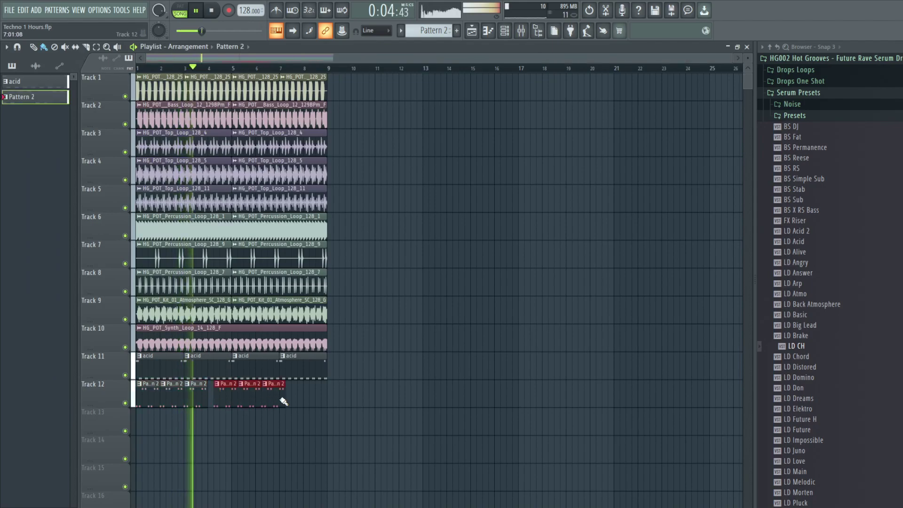
double_click(243, 371)
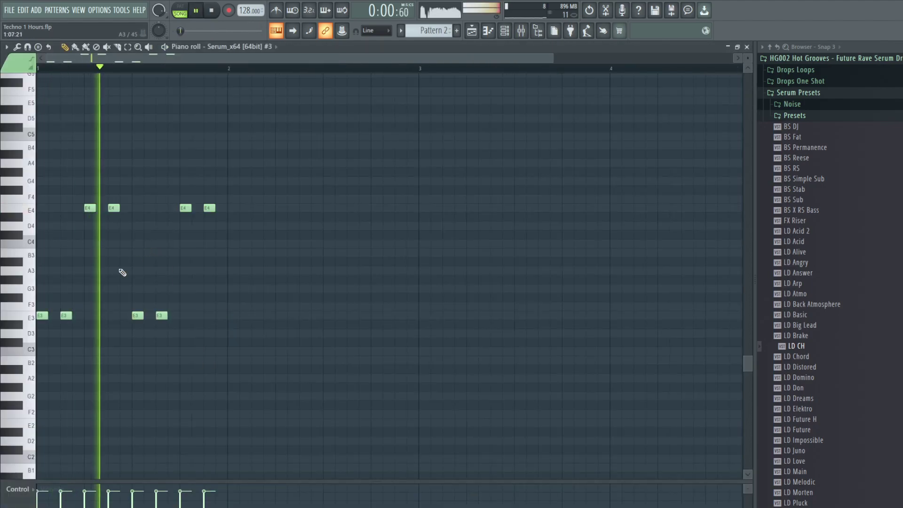
key("ctrl+a")
key("Up")
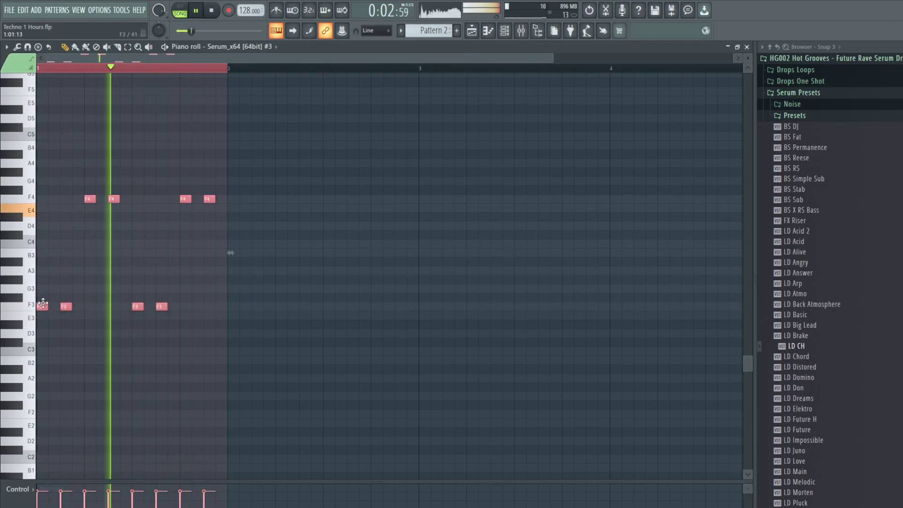
Try transposing all of Pattern 2's notes down one octave to F2 and F3 while auditioning the pattern.
key("l")
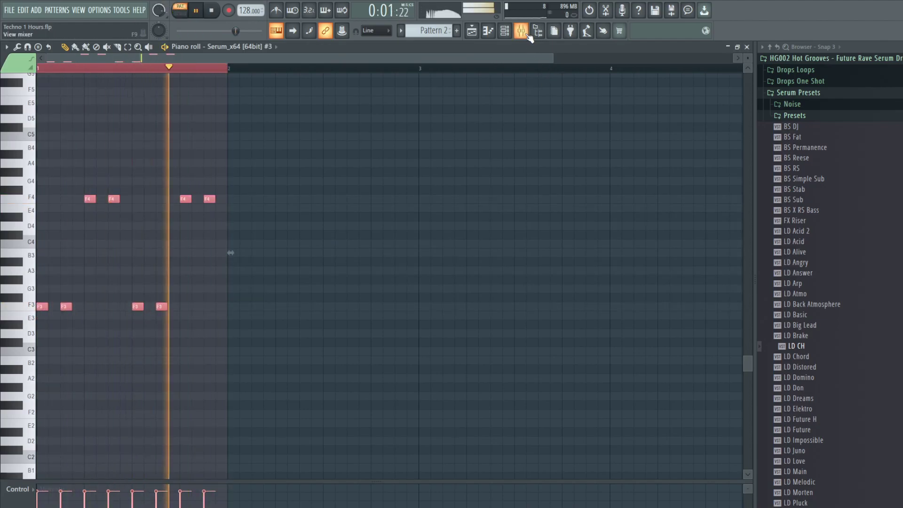
left_click_drag(39, 305, 6, 412)
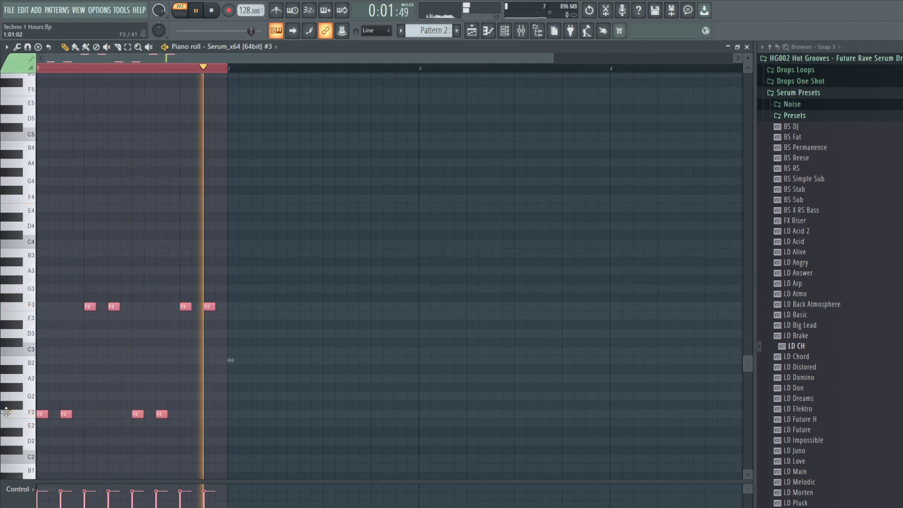
left_click(186, 19)
Audition the third Serum soloed on mixer track 17 and lower mixer track 16's volume to about 88%.
left_click(521, 31)
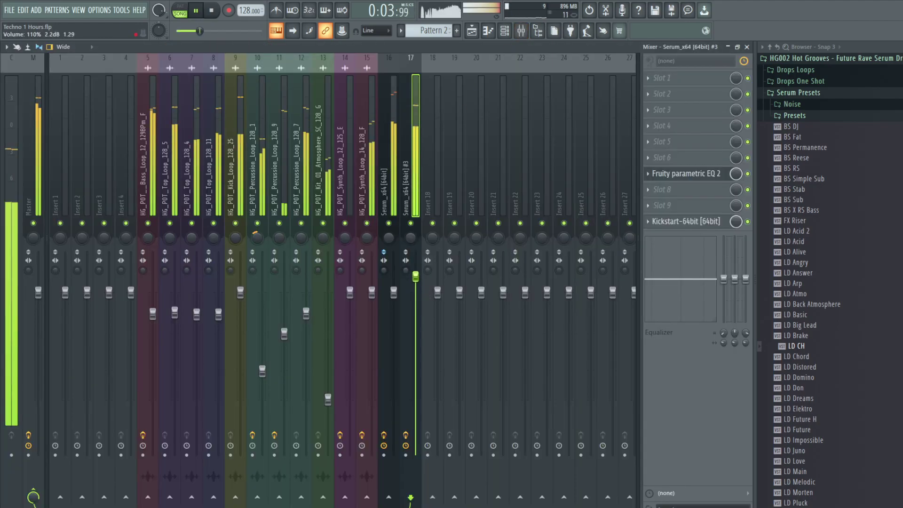
right_click(412, 225)
right_click(411, 224)
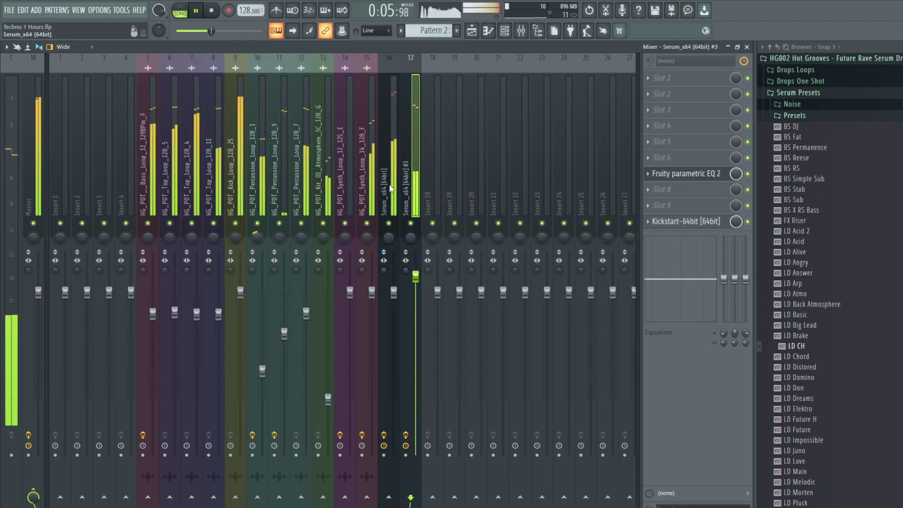
left_click(390, 207)
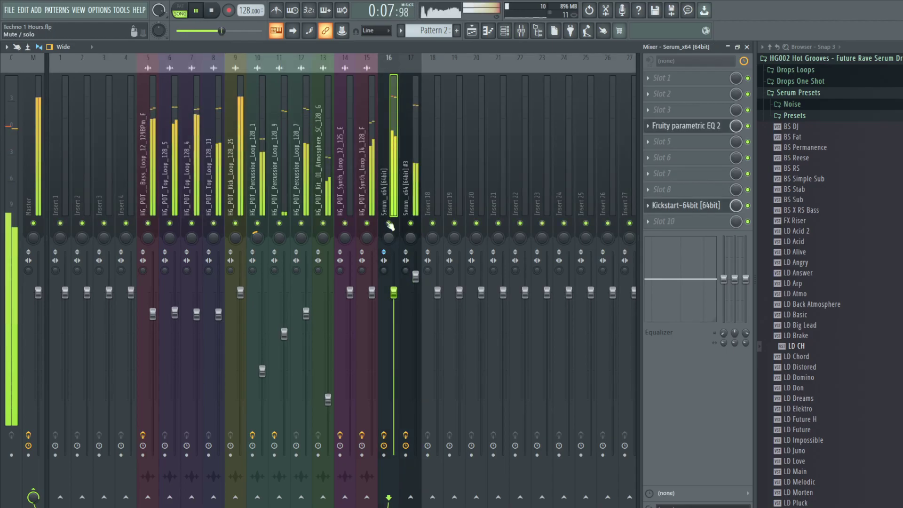
left_click_drag(394, 292, 394, 301)
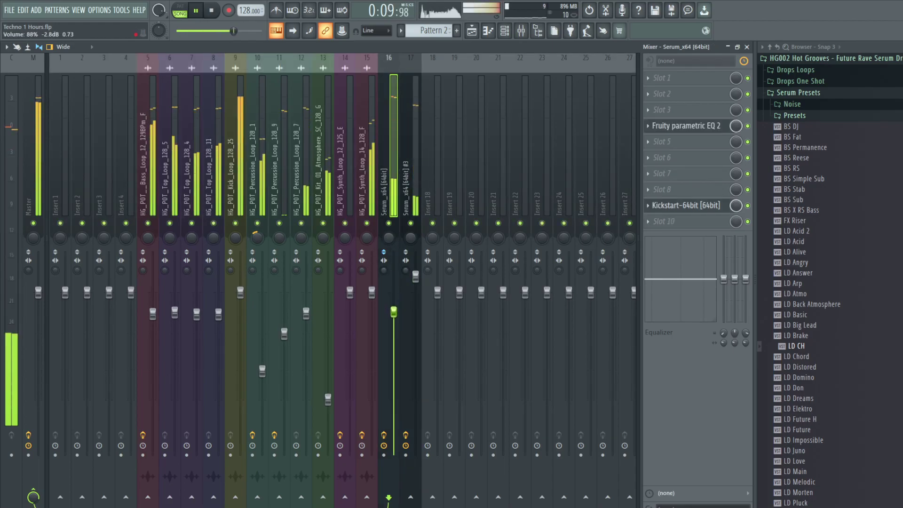
right_click(409, 224)
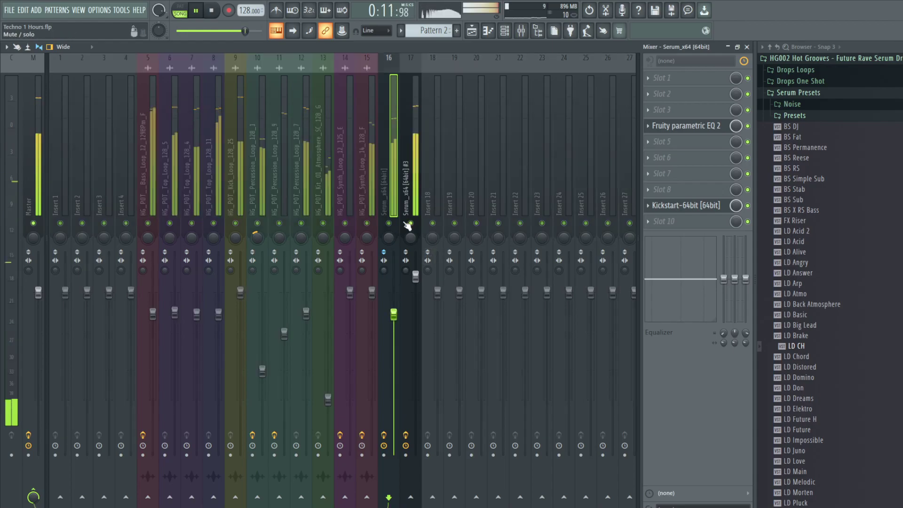
key("F9")
left_click(747, 47)
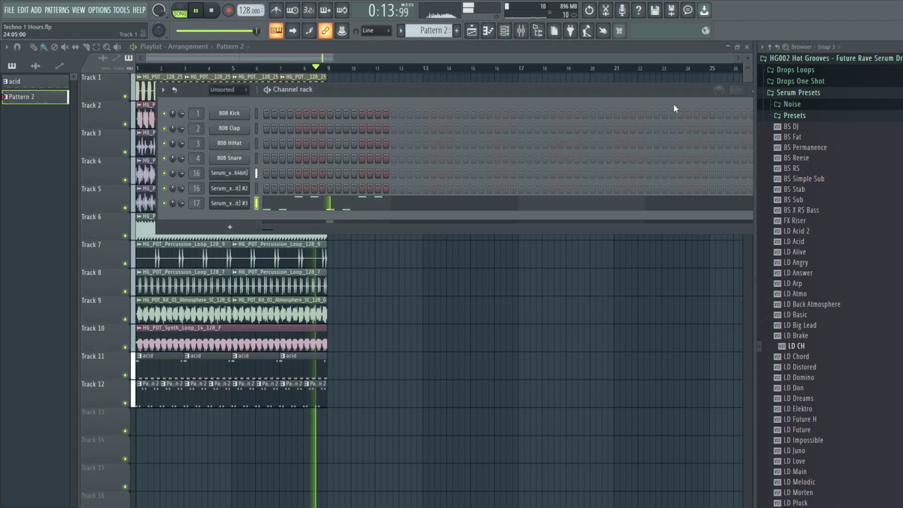
Audition the LD Brake, LD Chord, LD Domino and LD Distored presets on the third Serum and settle on LD Domino.
left_click(273, 207)
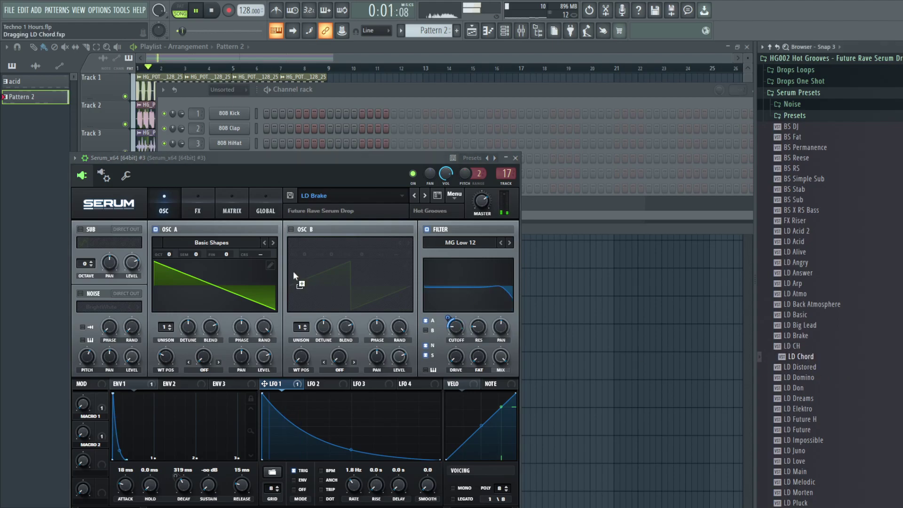
left_click_drag(271, 265, 272, 264)
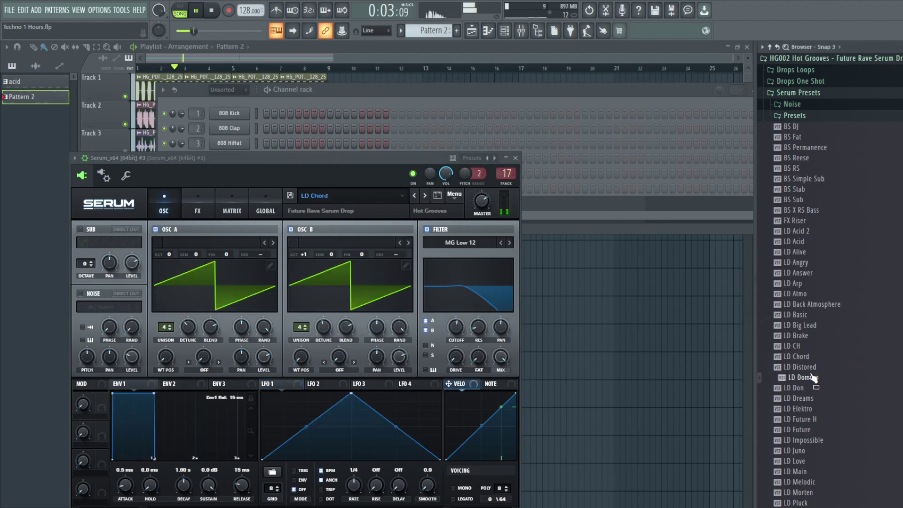
left_click_drag(257, 298, 258, 298)
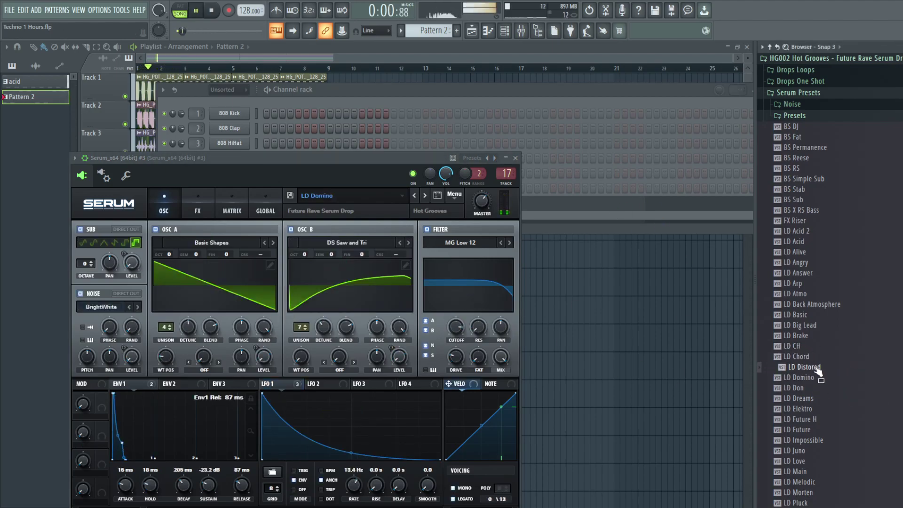
left_click_drag(247, 246, 242, 266)
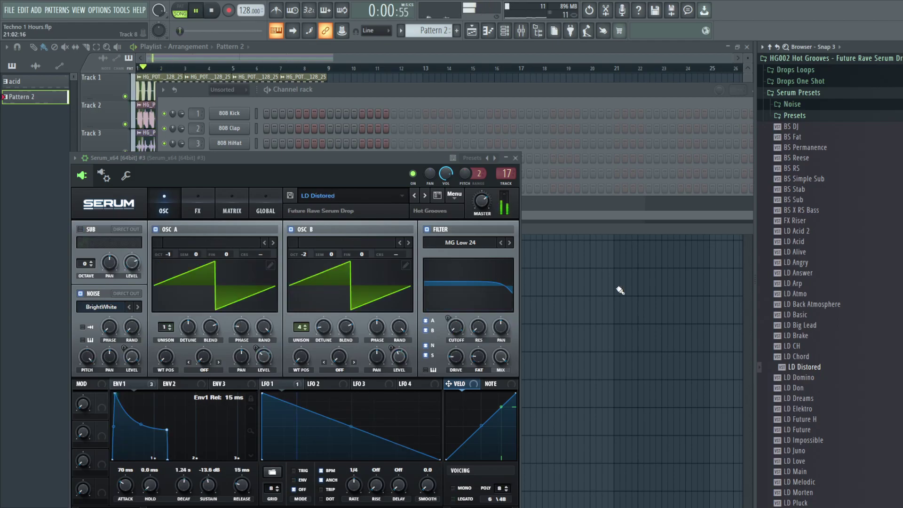
key("F7")
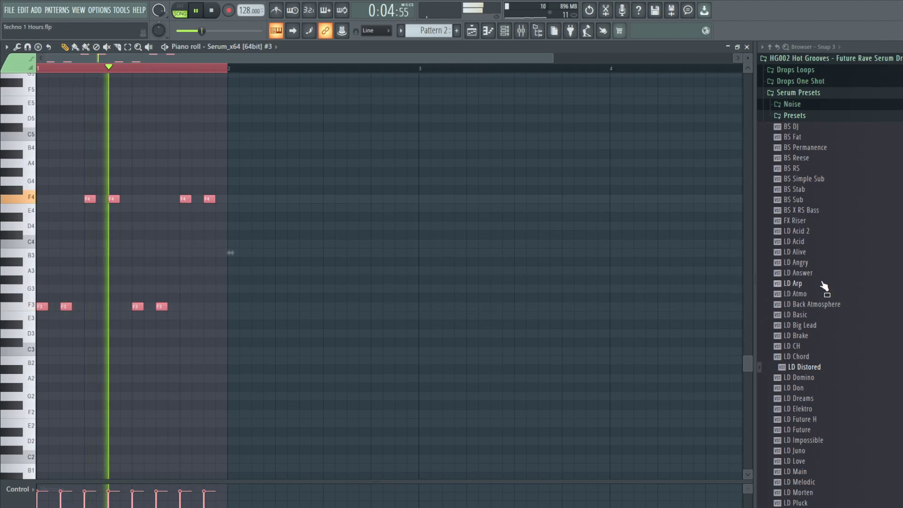
key("F7")
left_click_drag(250, 312, 250, 312)
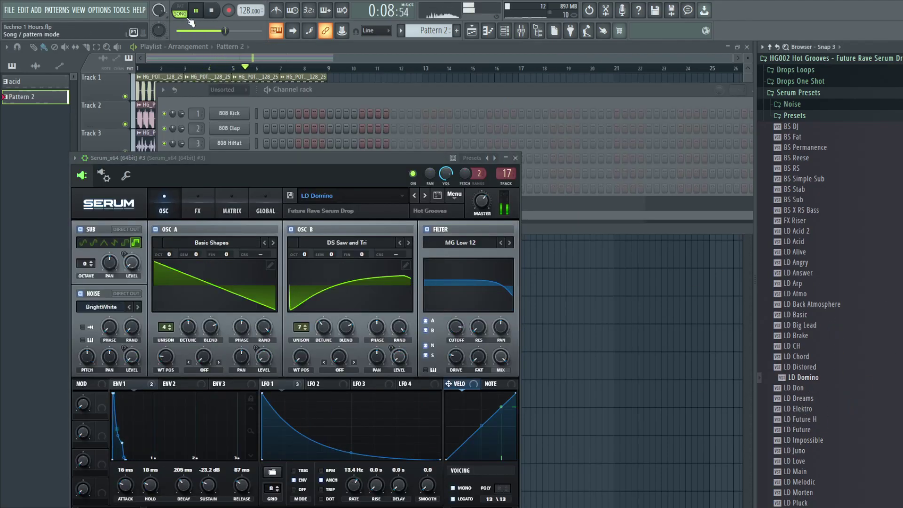
Set mixer track 17's volume to 100% and transpose all of Pattern 2's notes up one octave to F4 and F5.
left_click(532, 32)
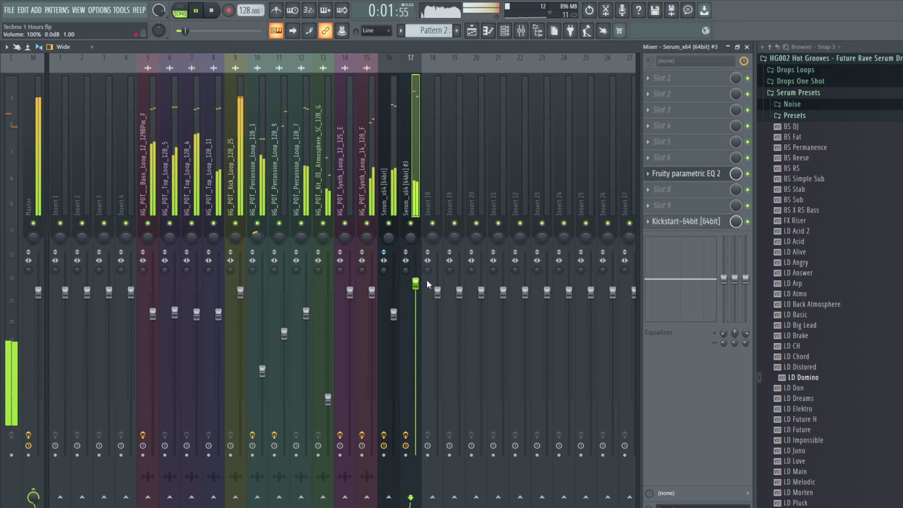
left_click(505, 31)
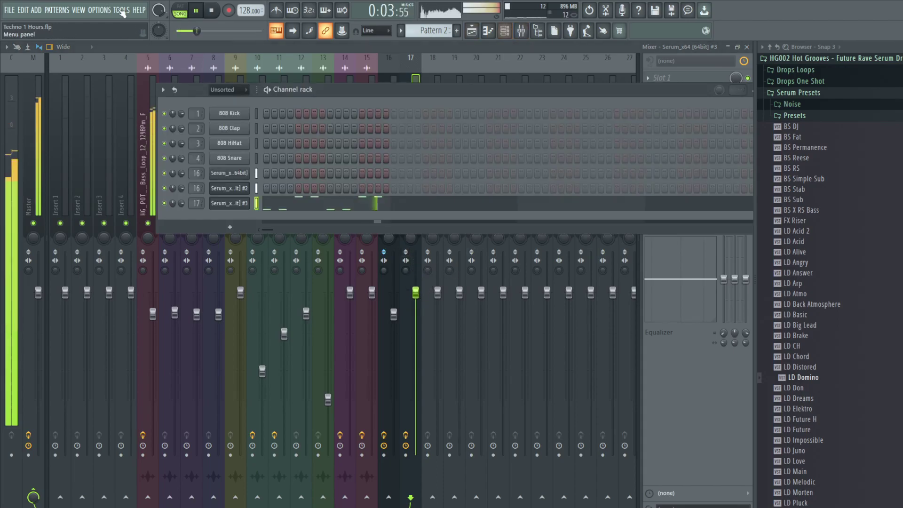
left_click(298, 203)
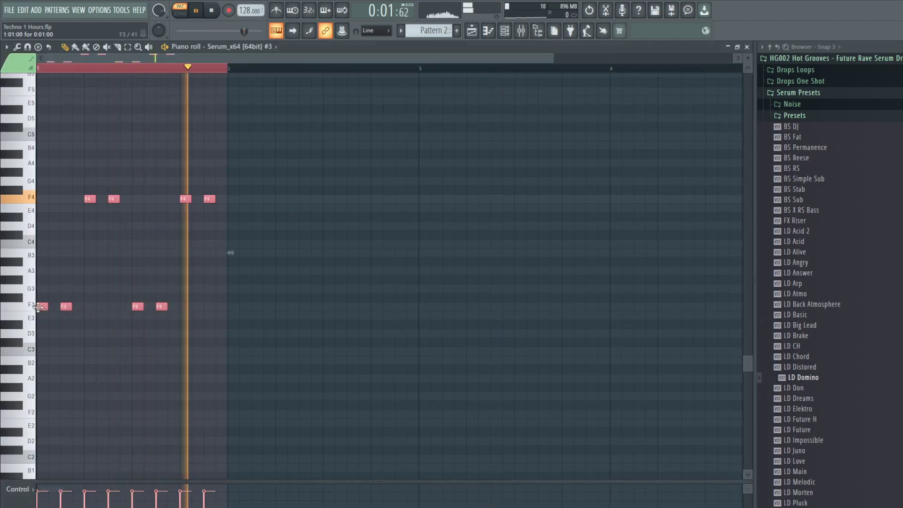
mouse_move(3, 185)
left_mouse_down()
mouse_move(4, 236)
mouse_move(3, 200)
left_mouse_up()
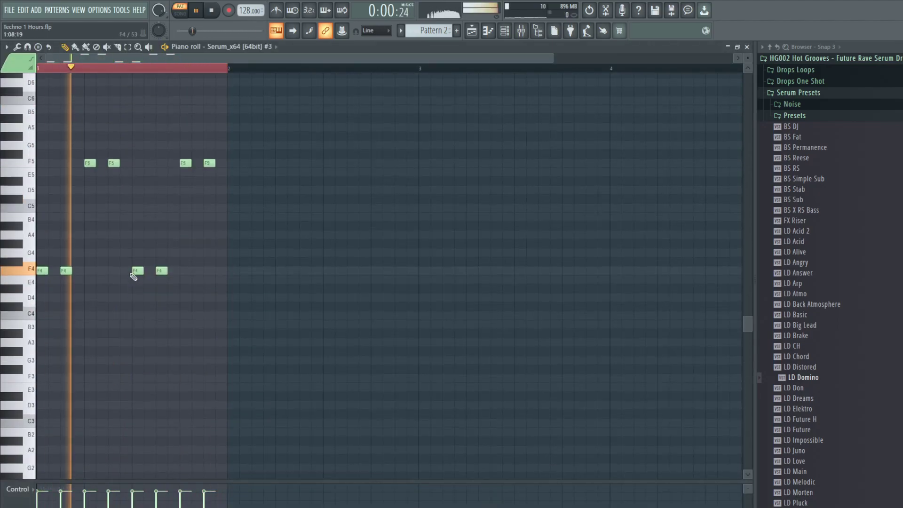
key("space")
Try an extra passing note at step 6 of Pattern 2, first as D5 and then as B4.
scroll(78, 190, "up", 1)
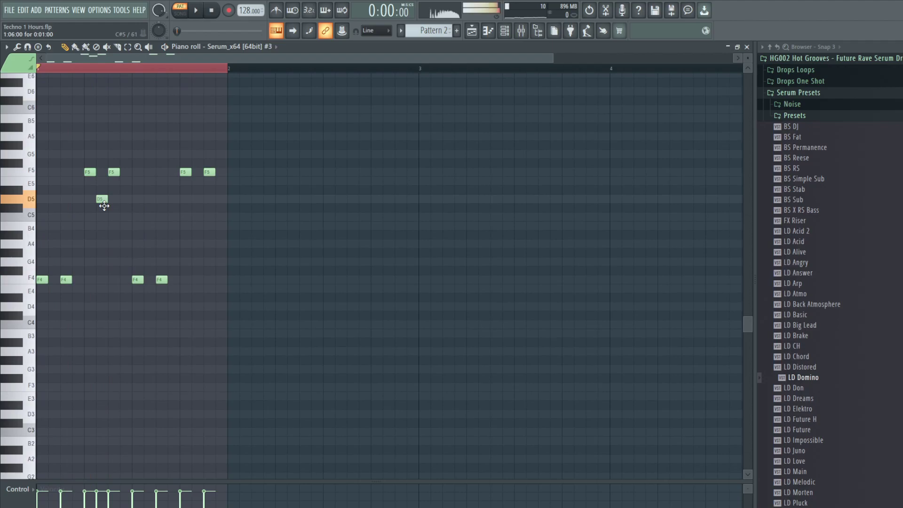
key("space")
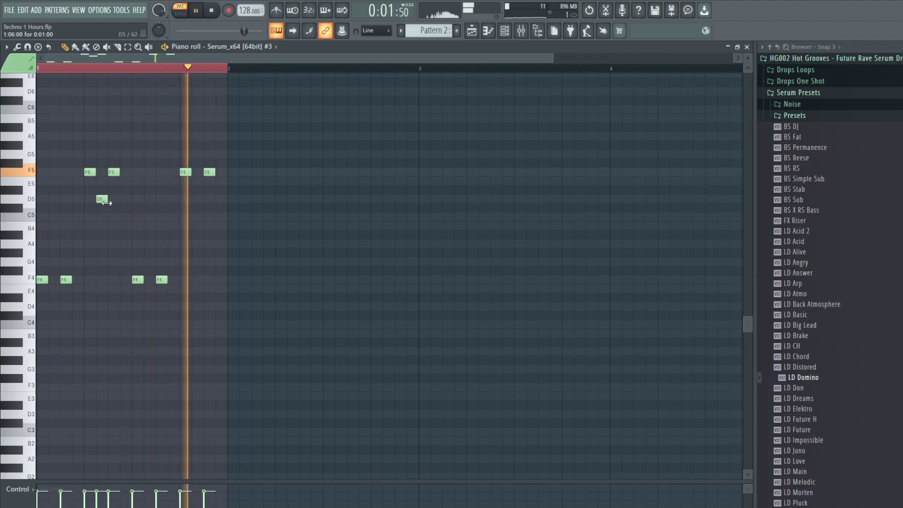
key("space")
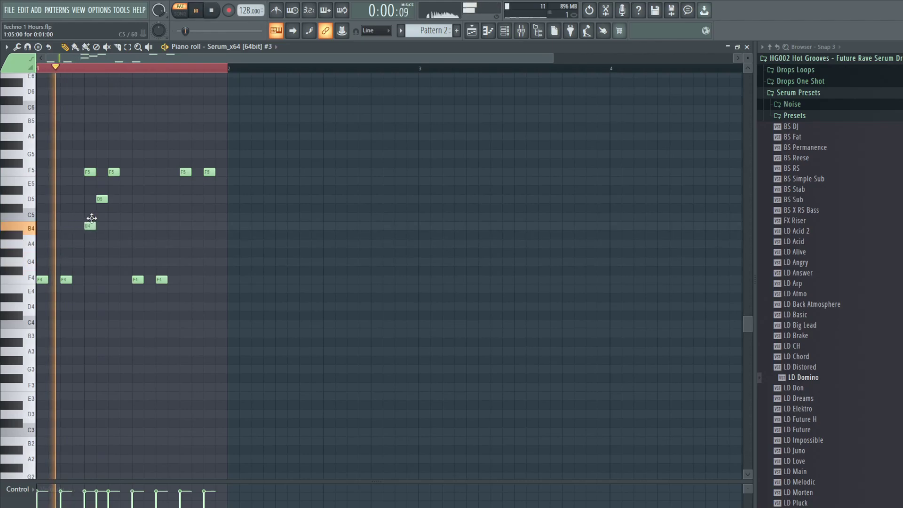
left_click_drag(91, 219, 102, 219)
right_click(102, 199)
key("space")
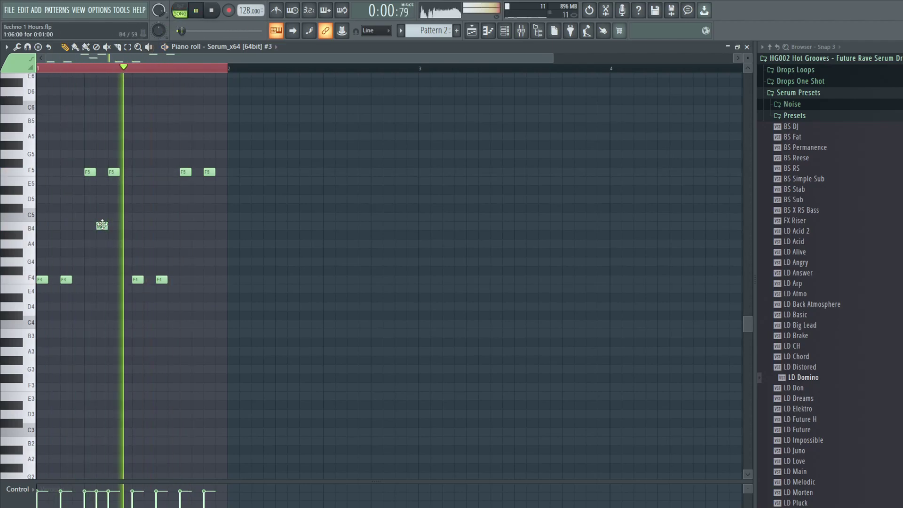
right_click(104, 226)
left_click(101, 226)
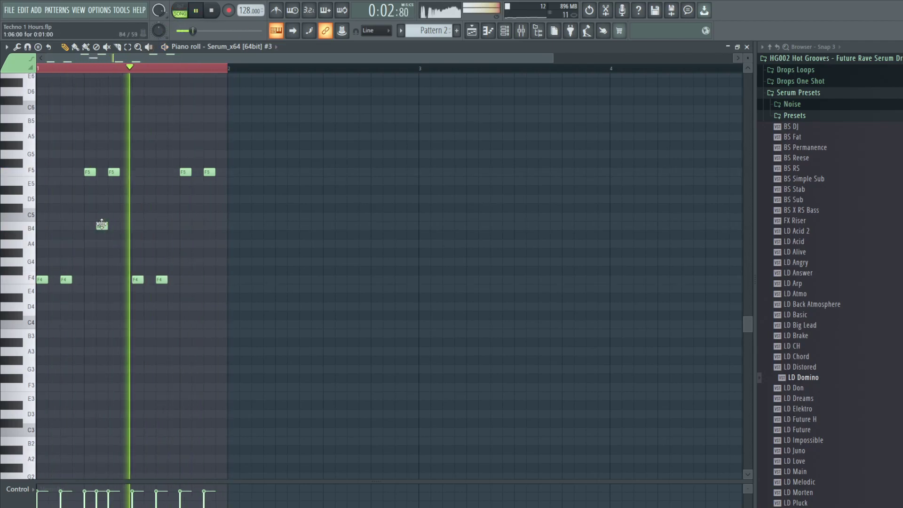
Try an A4 note at step 8 and at step 10, and delete it along with the B4 note.
left_click(126, 243)
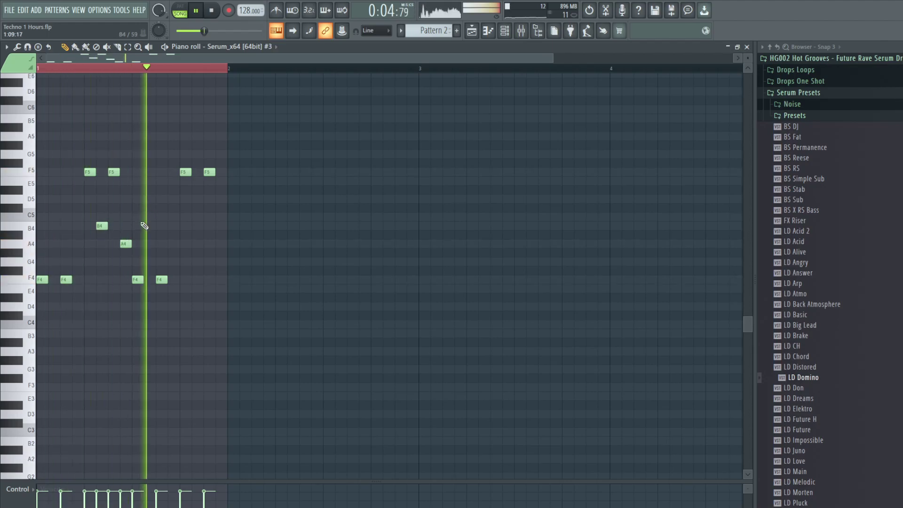
right_click(124, 244)
left_click(156, 243)
left_click_drag(157, 243, 145, 244)
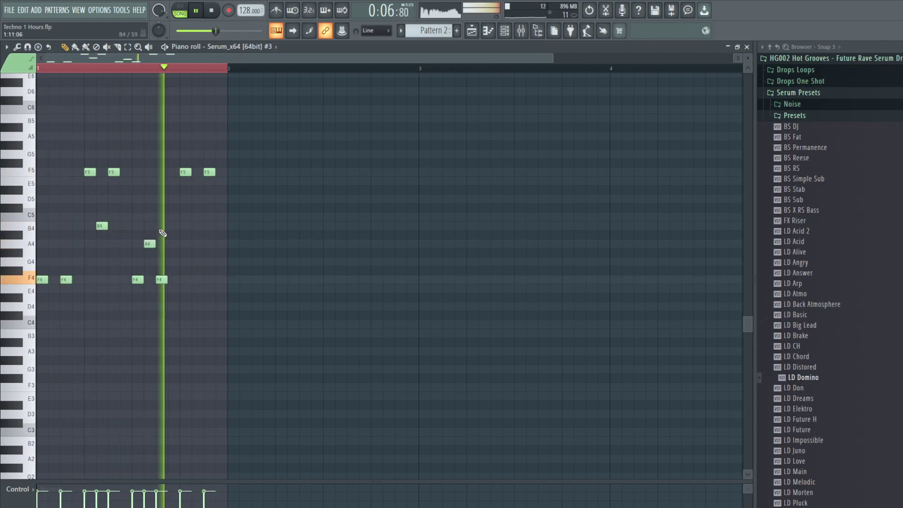
right_click(149, 243)
right_click(101, 226)
Try shifting all of Pattern 2's notes one and three steps later, auditioning the timing against the song.
key("ctrl+a")
left_click_drag(61, 279, 74, 279)
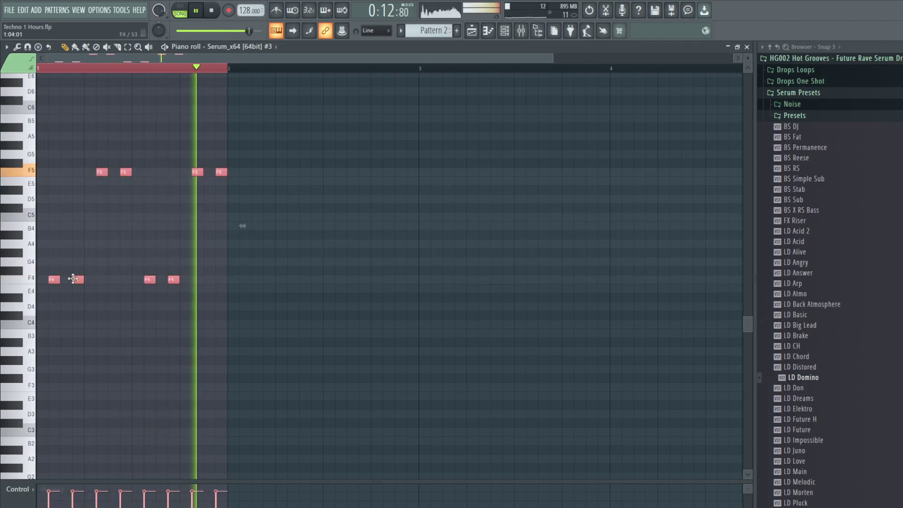
left_click_drag(73, 279, 85, 278)
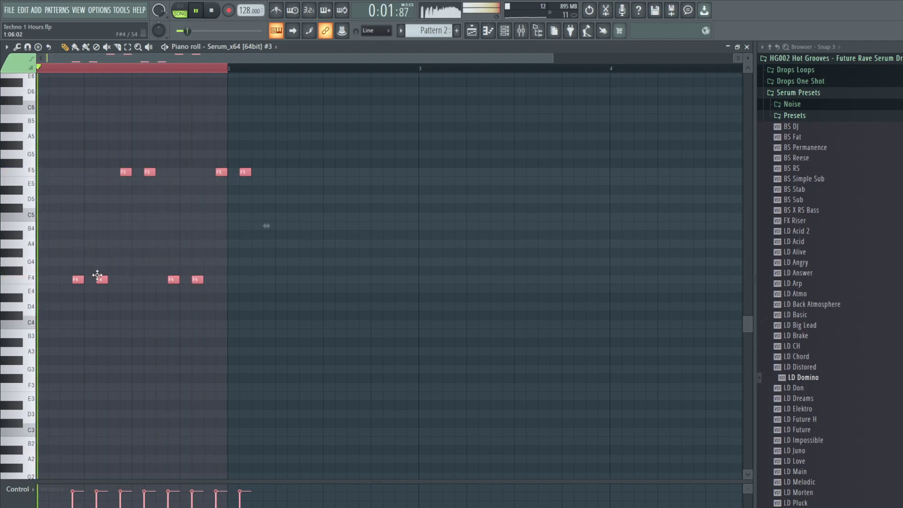
left_click_drag(89, 276, 65, 274)
left_click(166, 225, "ctrl")
key("space")
key("space")
Try an extra note at step 16 of Pattern 2, first as F4 and then as F5.
left_click(221, 280)
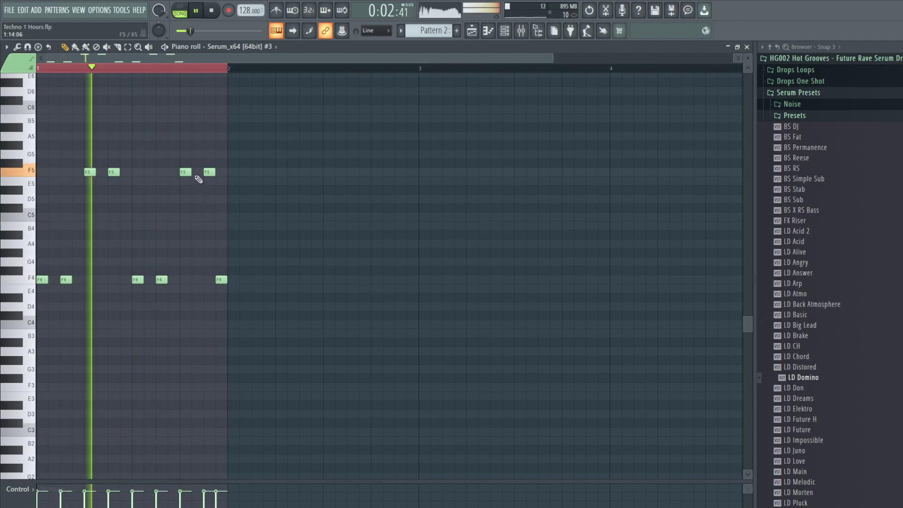
left_click(221, 172)
right_click(221, 280)
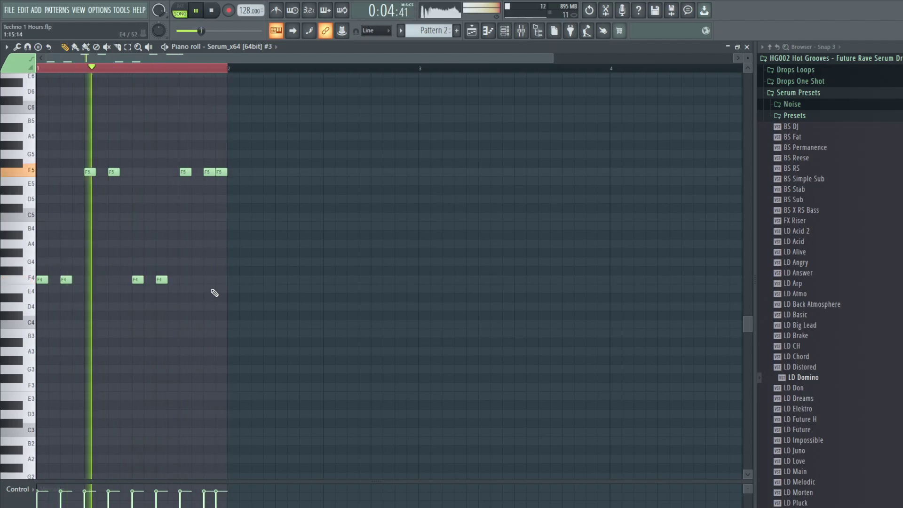
Replace the F5 note at step 16 with an F5 at step 14 of Pattern 2.
key("F9")
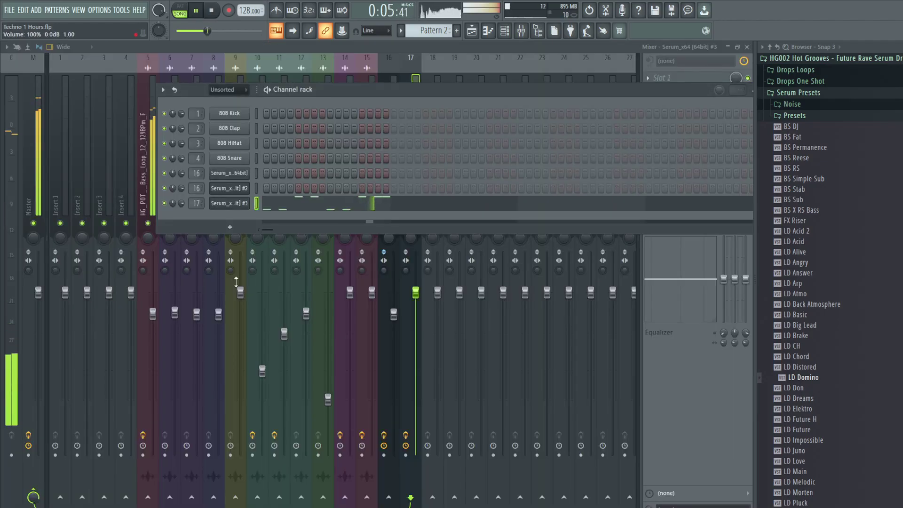
left_click(388, 207)
left_click(211, 171)
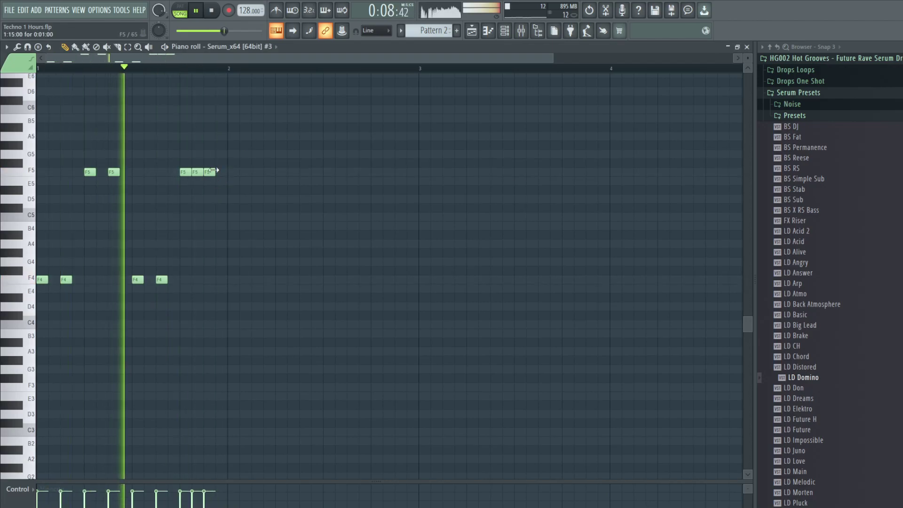
key("F7")
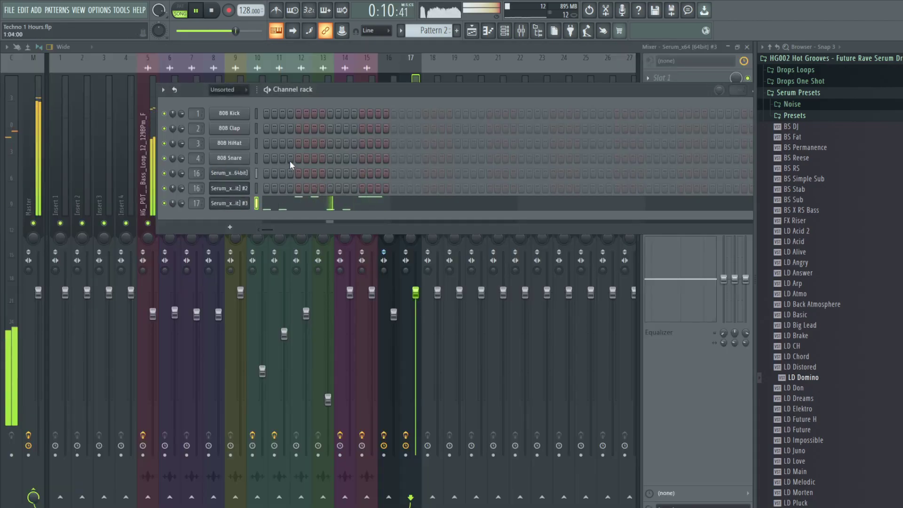
In the third Serum, set Envelope 1's decay to 1.01 s and sustain to -17.4 dB, and oscillator B's unison to 1.
left_click(229, 203)
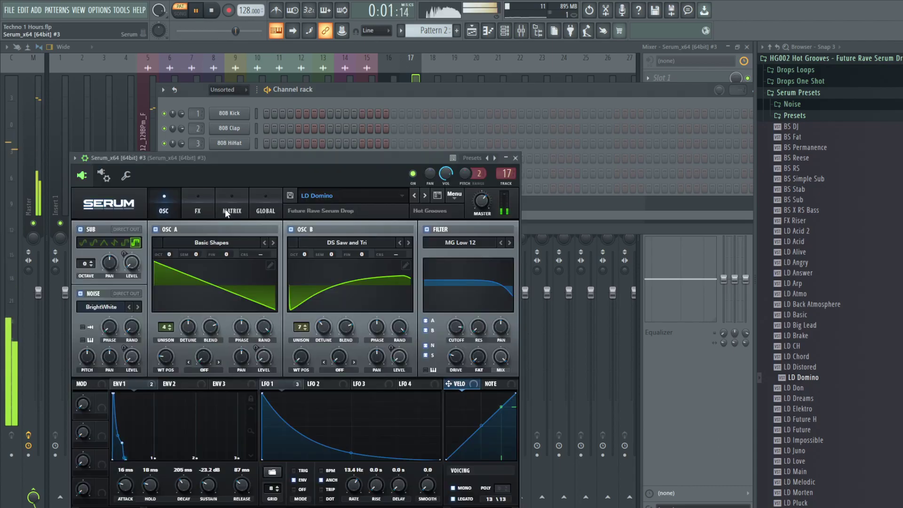
left_click_drag(124, 442, 196, 416)
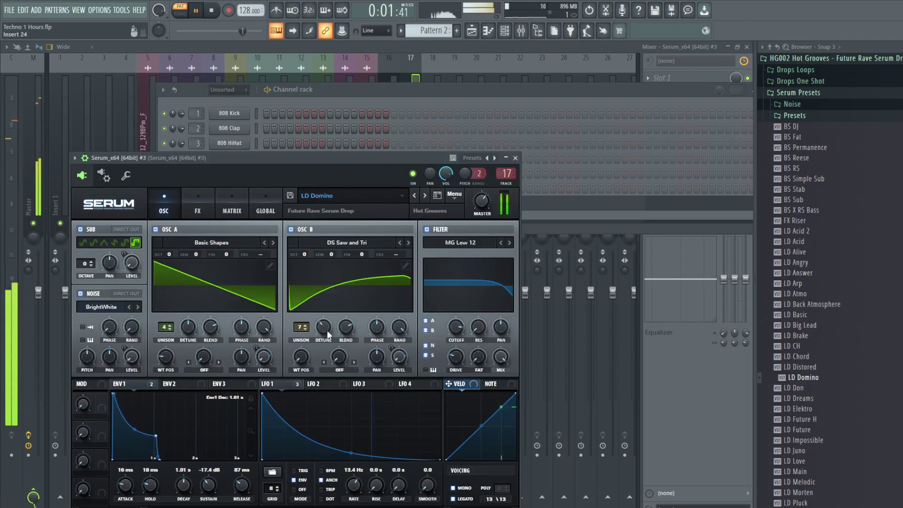
left_click_drag(302, 327, 308, 360)
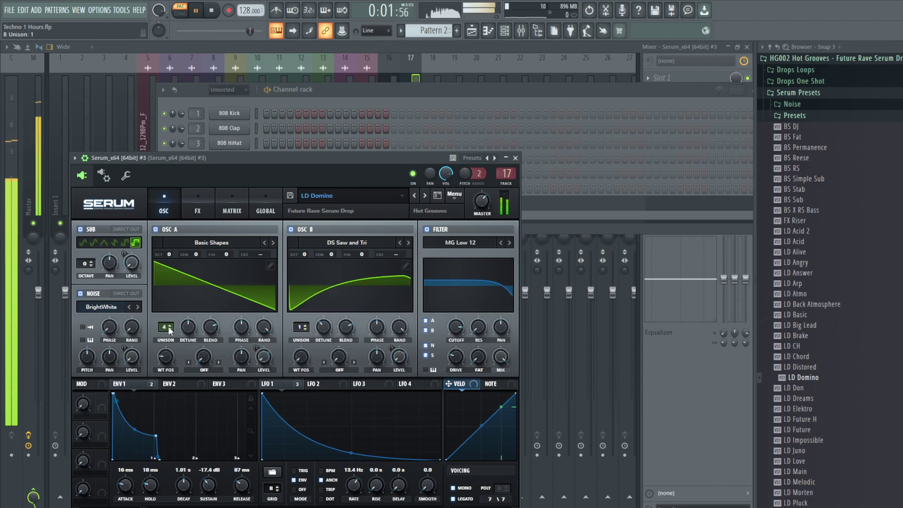
Set oscillator A's unison to 1 in the third Serum, and audition the presets LD Don, LD Dreams and LD Elektro in it.
left_click_drag(169, 327, 191, 380)
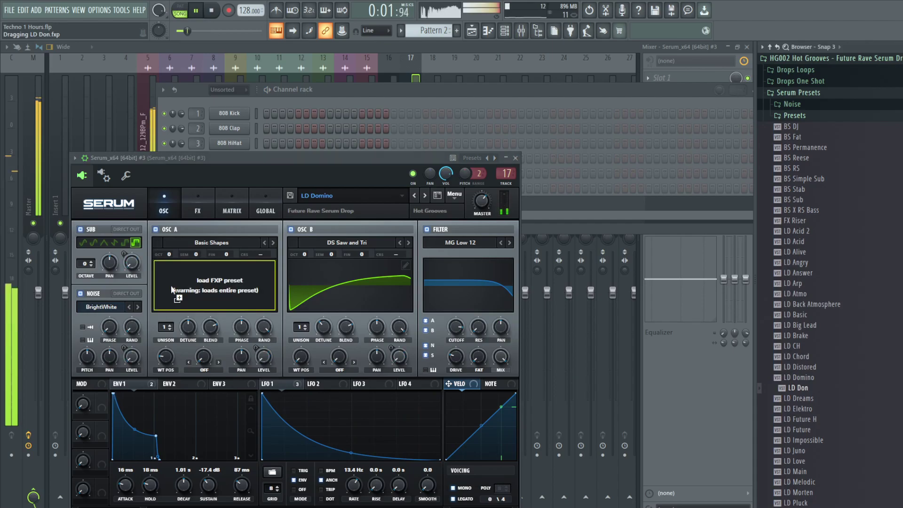
left_click_drag(172, 290, 172, 289)
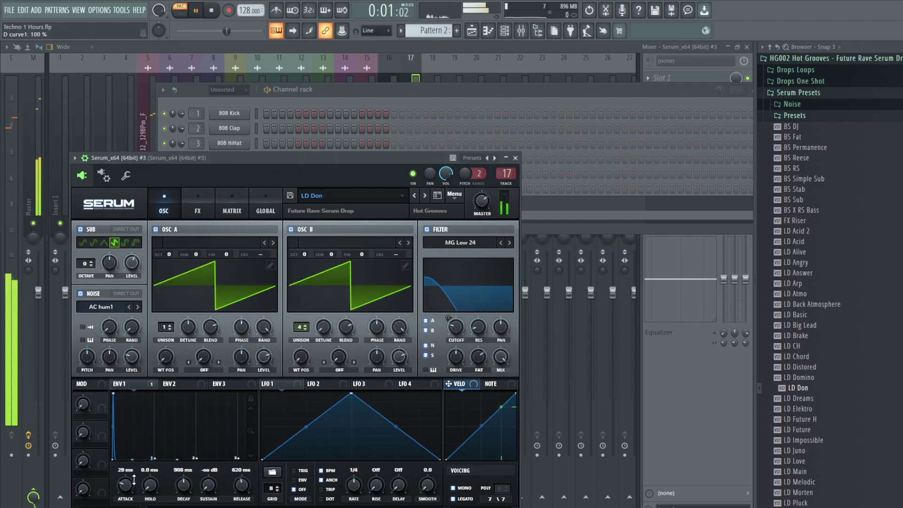
left_click_drag(804, 402, 197, 311)
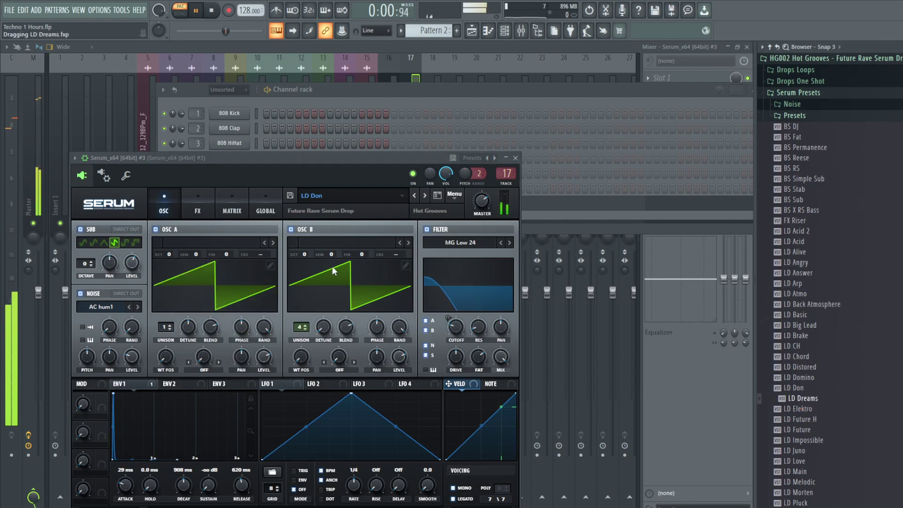
left_click_drag(303, 272, 303, 272)
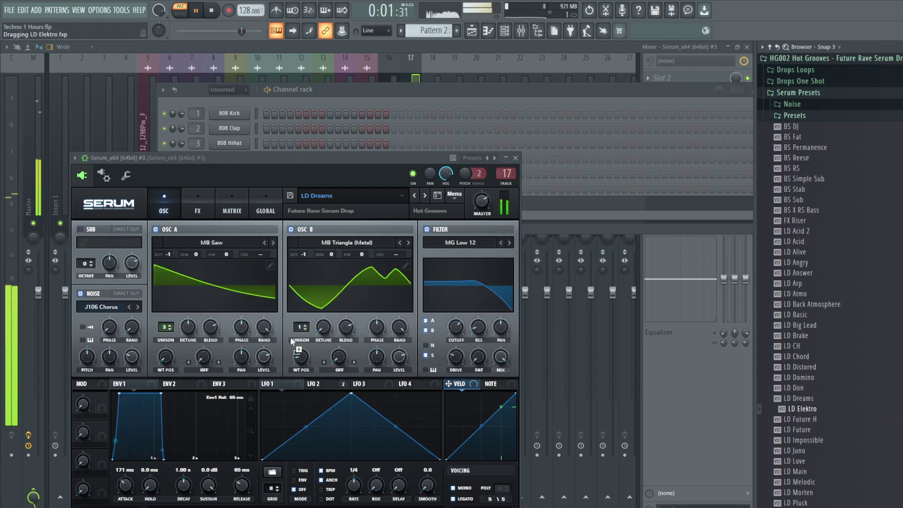
left_click_drag(218, 294, 217, 295)
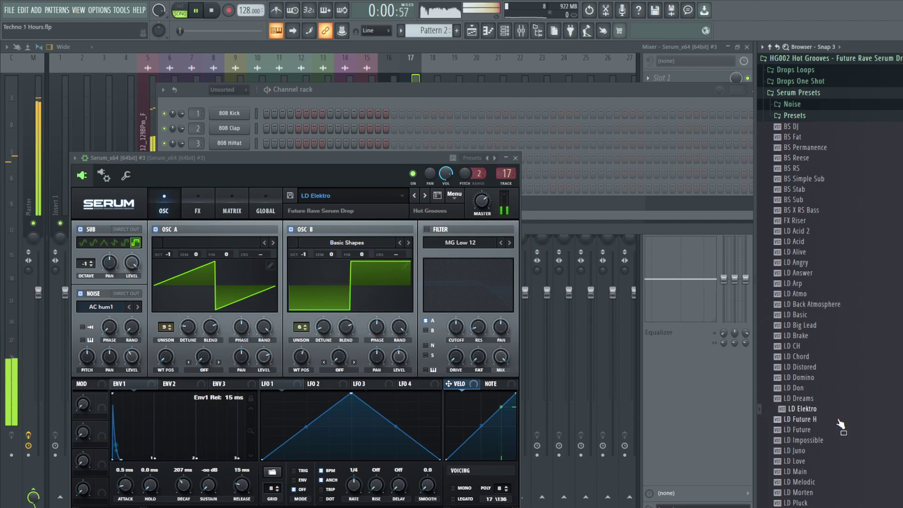
left_click_drag(804, 401, 214, 289)
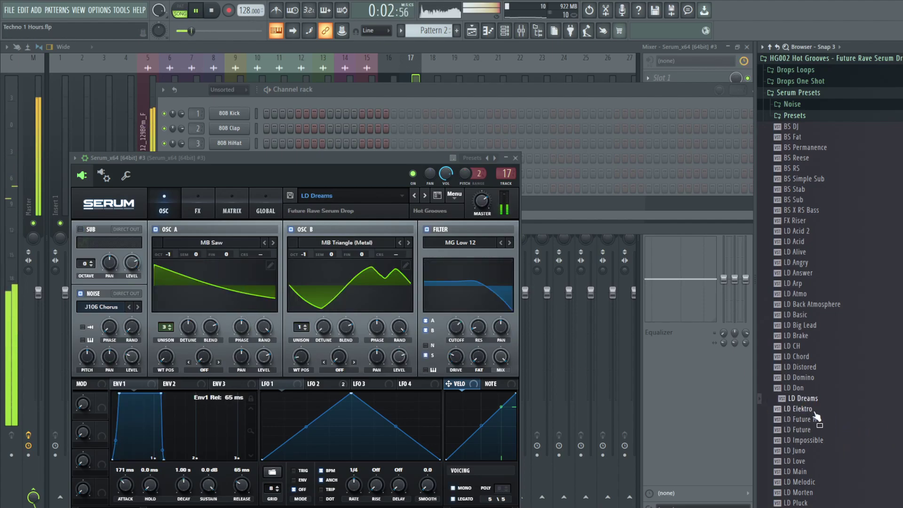
Audition the LD Impossible, LD Juno, LD Love and LD Melodic presets in the third Serum.
left_click_drag(772, 434, 241, 286)
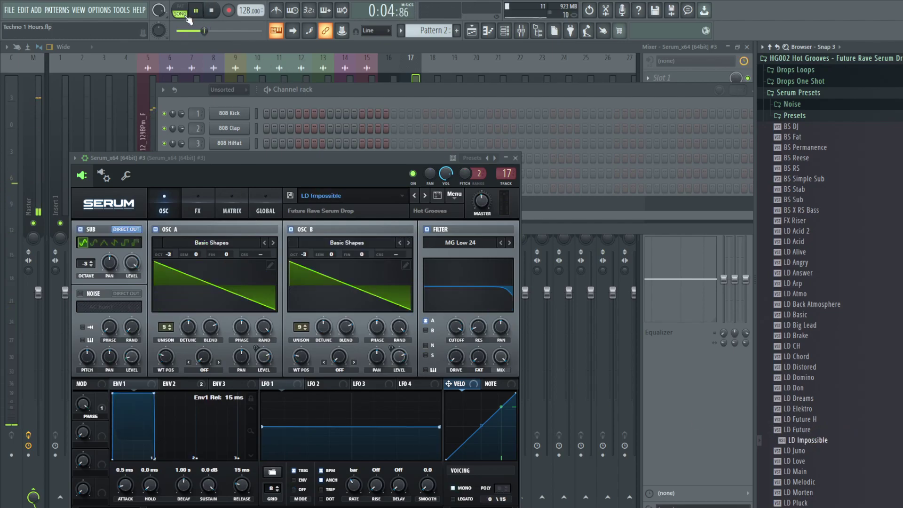
left_click_drag(248, 289, 248, 289)
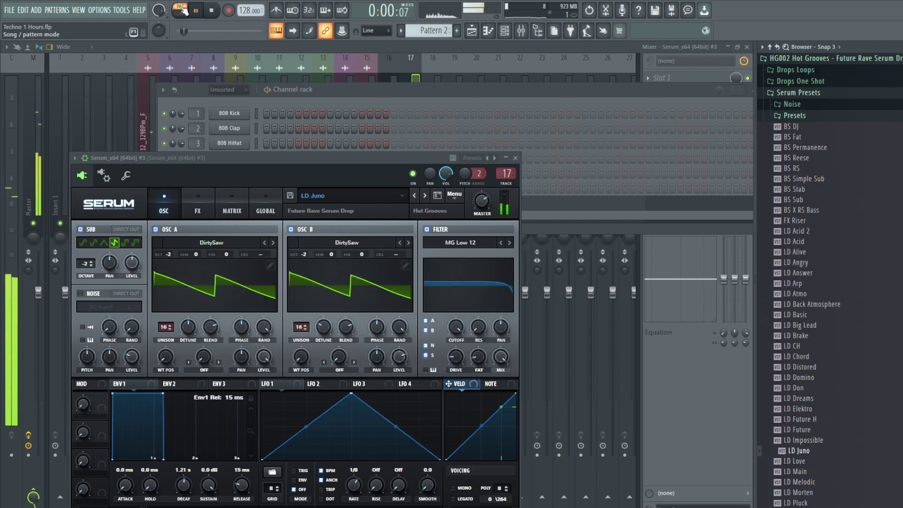
scroll(806, 347, "down", 8)
left_click_drag(808, 217, 210, 304)
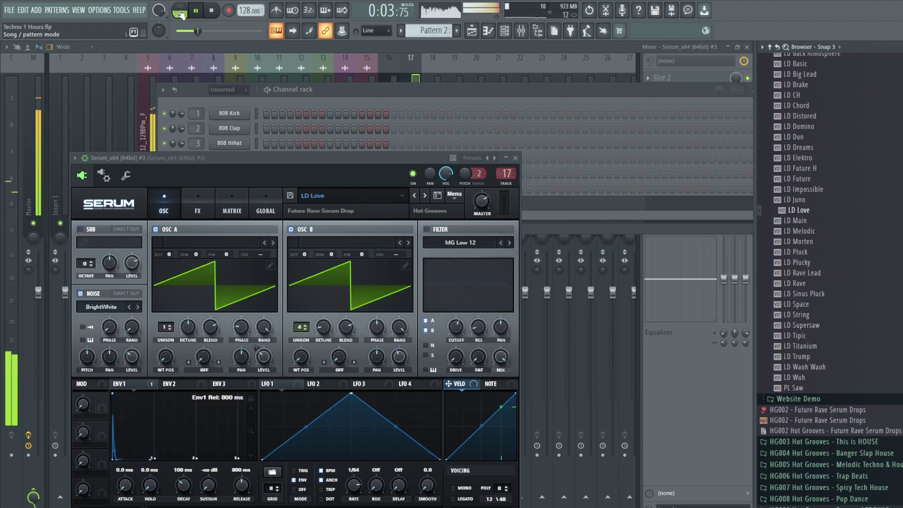
left_click_drag(802, 229, 245, 283)
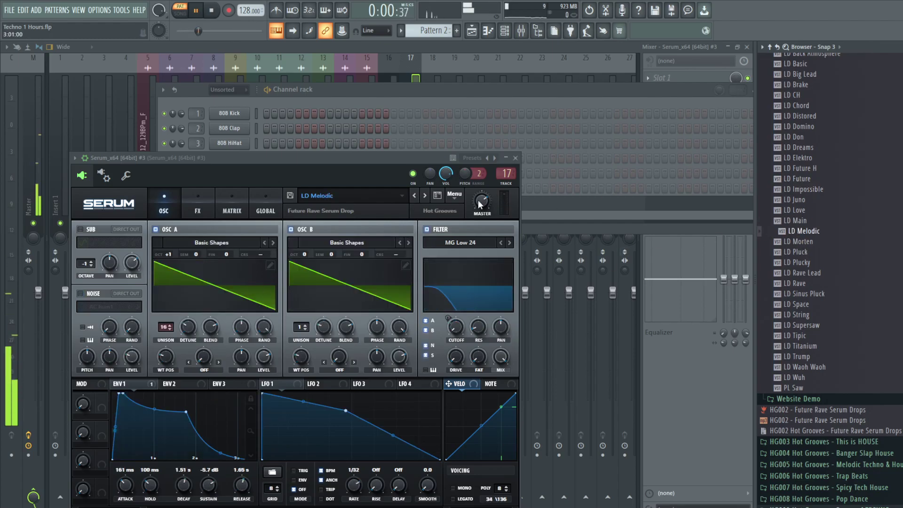
Lengthen all of Pattern 2's notes by one step and load the LD Morten preset into the third Serum.
left_click(583, 202)
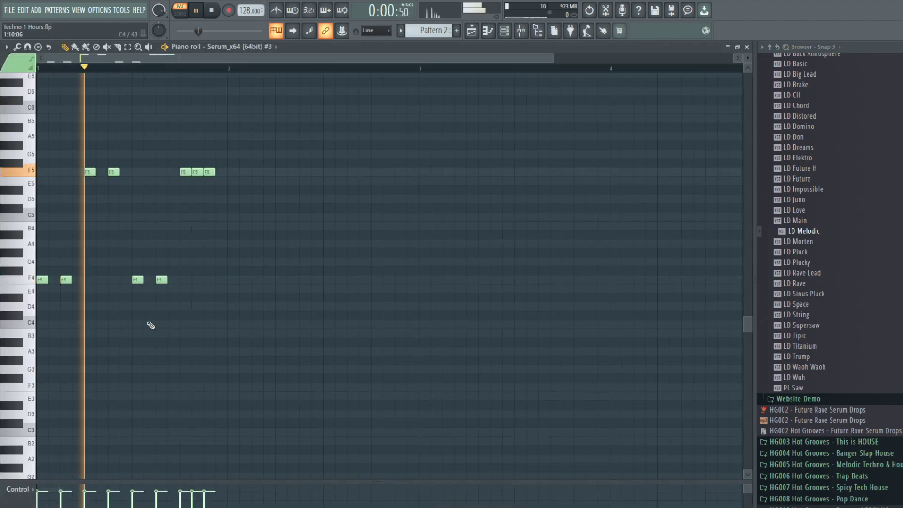
key("ctrl+a")
left_click_drag(121, 174, 133, 170)
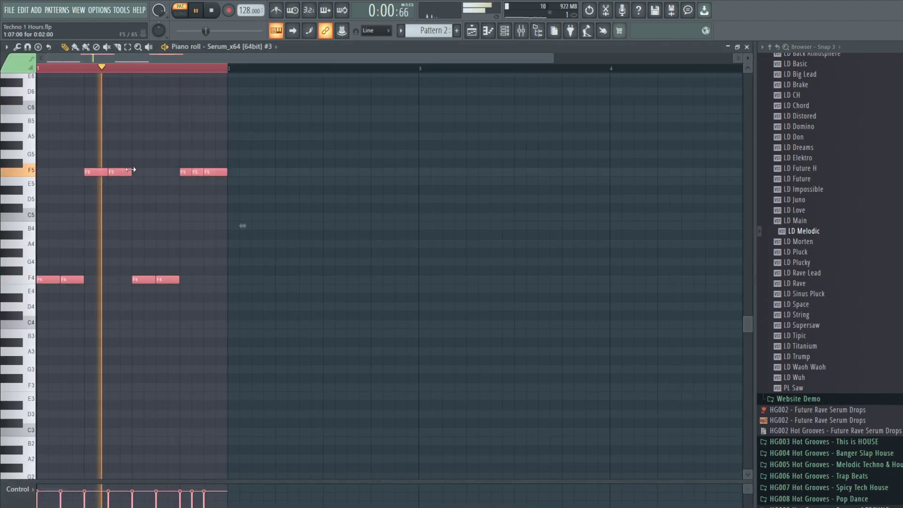
key("Escape")
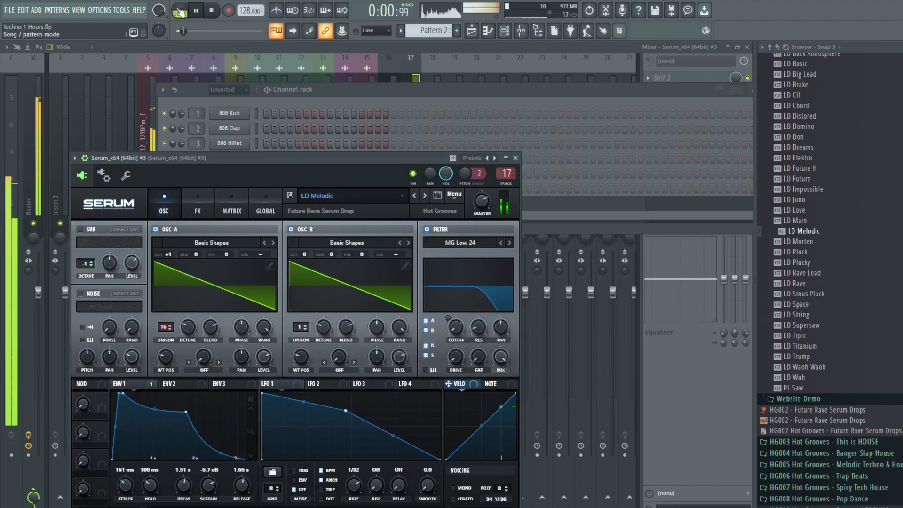
left_click_drag(798, 242, 243, 291)
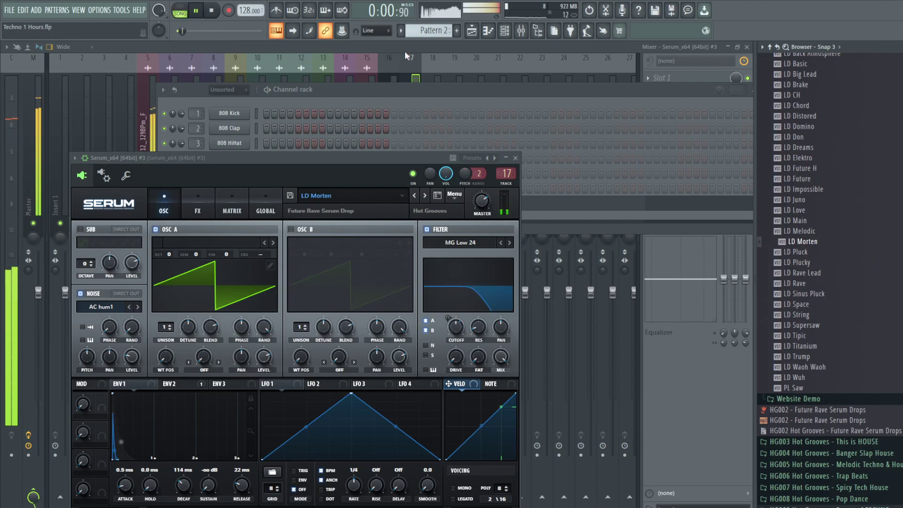
Shift all of Pattern 2's notes two steps later, trying them one step long before restoring the two-step length.
left_click(555, 213)
left_click(547, 206)
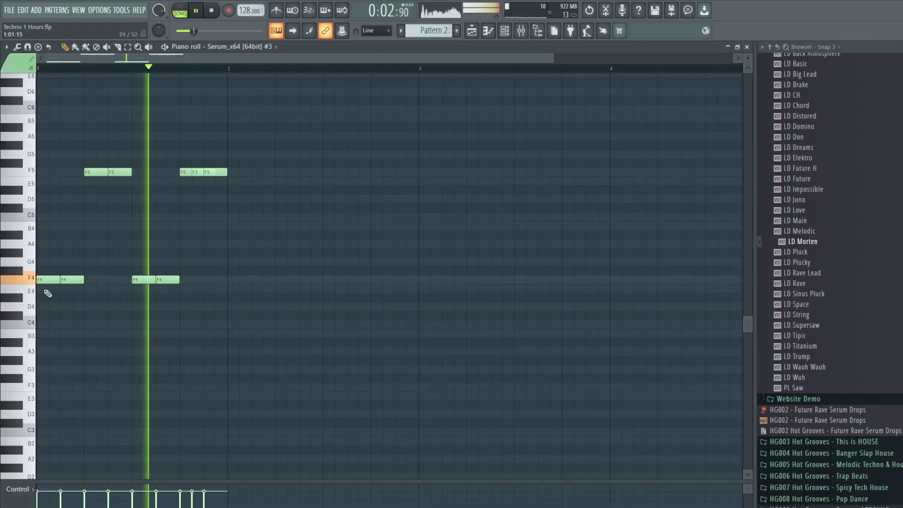
key("ctrl+a")
left_click_drag(48, 279, 89, 279)
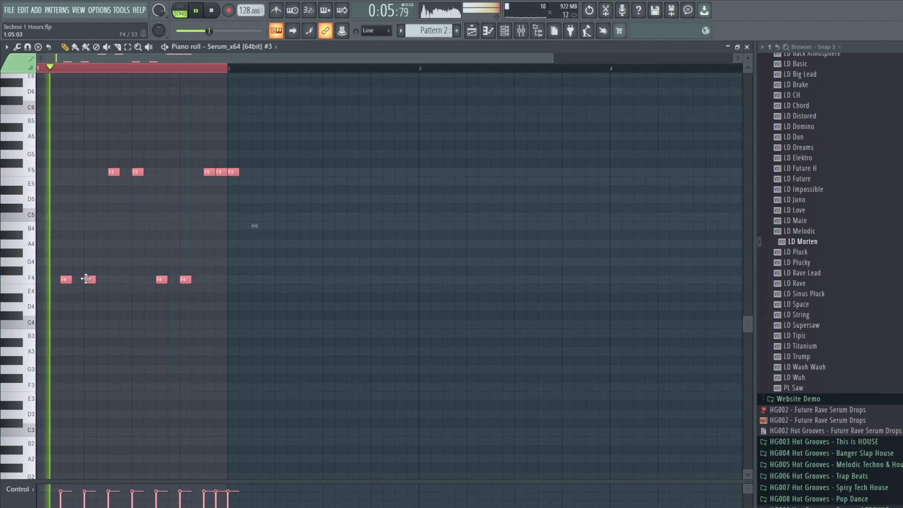
left_click_drag(96, 279, 71, 274)
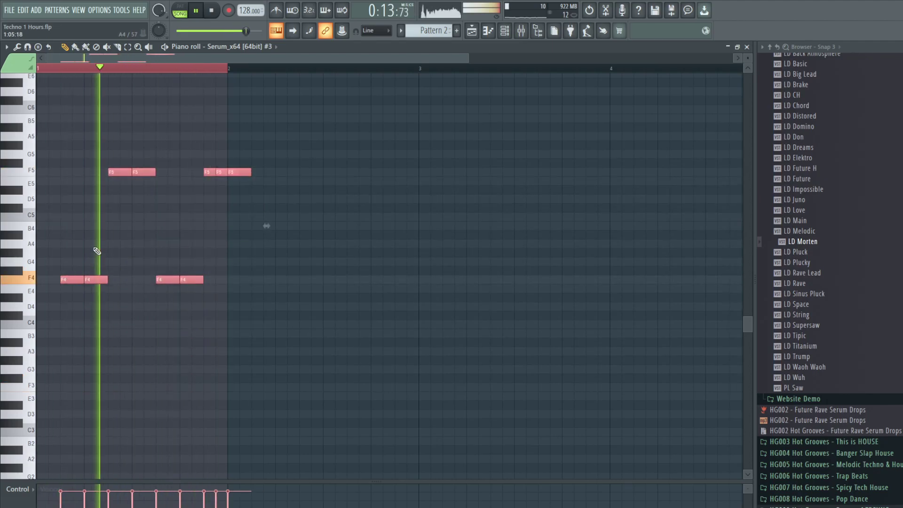
Add a one-step F5 note at step 6 of Pattern 2 and play the song from the start.
left_click(83, 170)
left_click(87, 176)
key("space")
left_click_drag(105, 173, 94, 175)
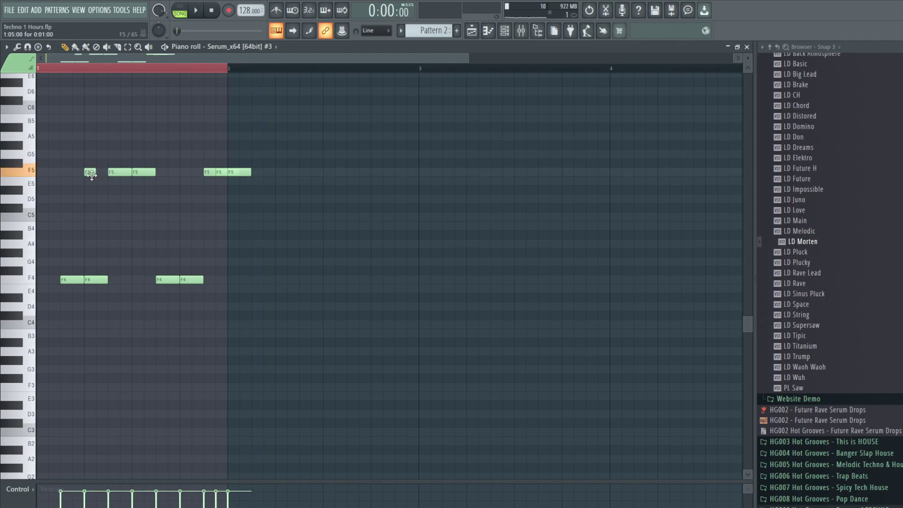
key("space")
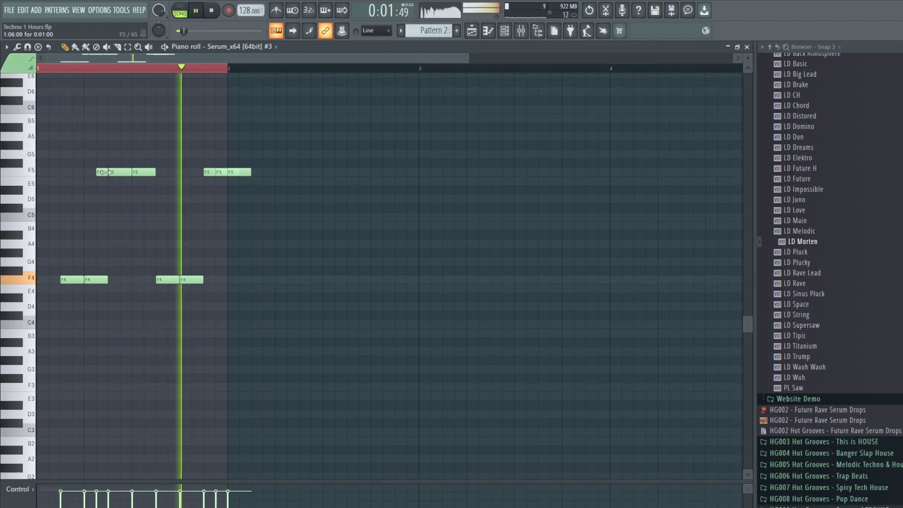
Play the whole song and inspect the Kickstart sidechain effect on the third Serum's mixer track.
key("F7")
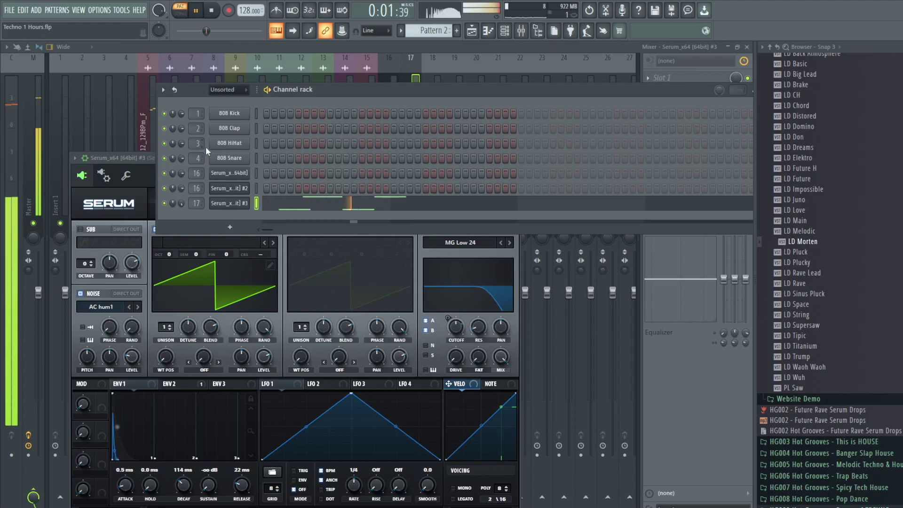
left_click(412, 76)
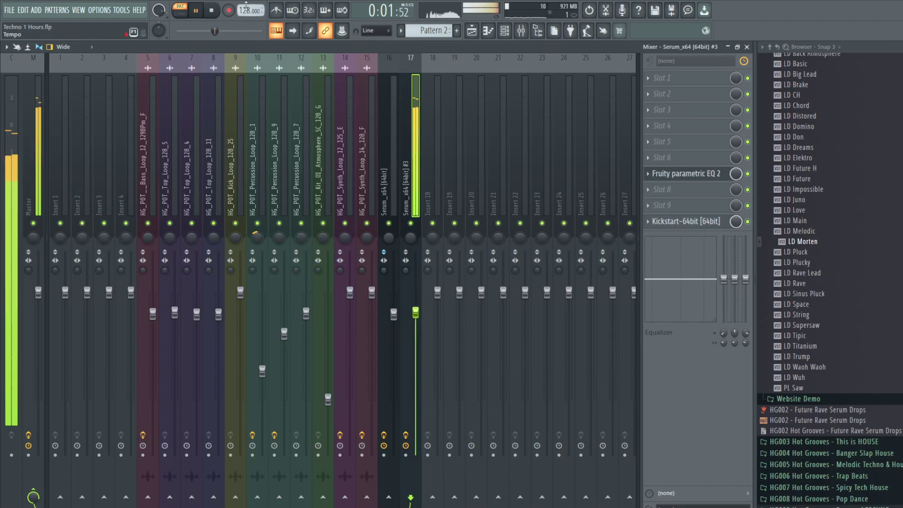
left_click(179, 15)
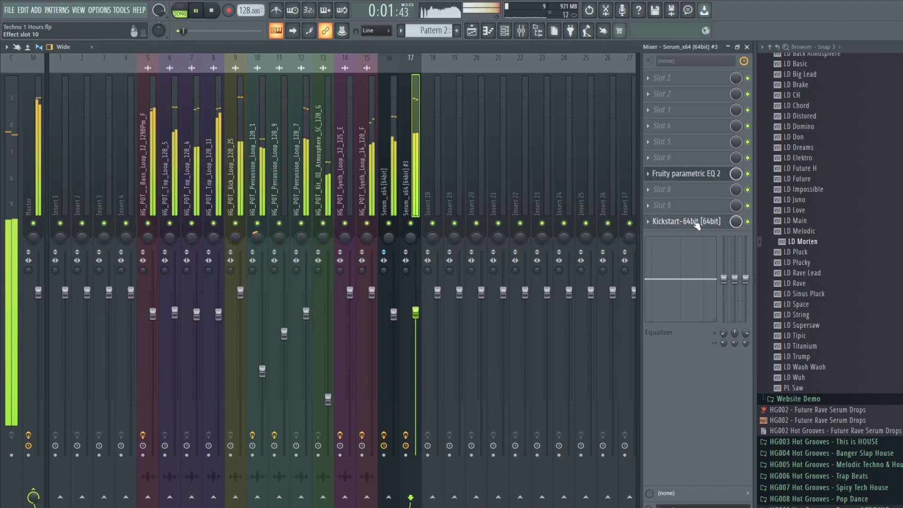
left_click(678, 222)
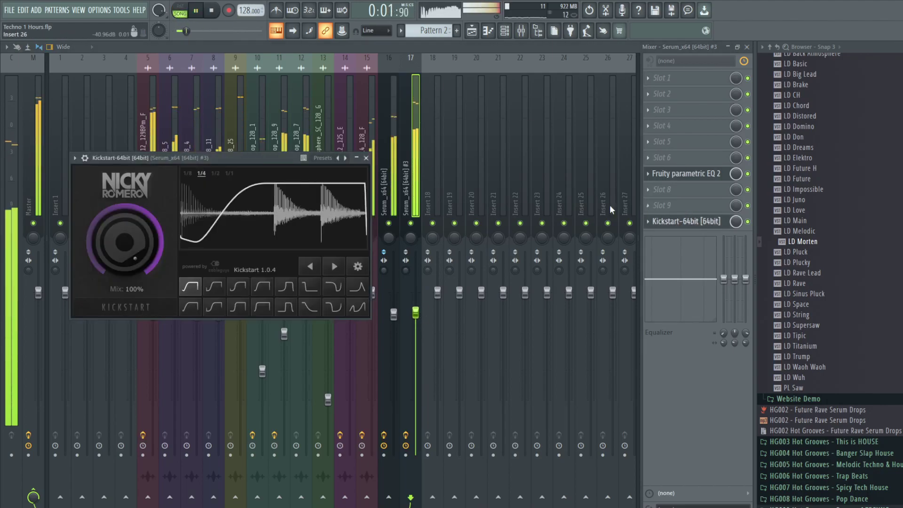
left_click(578, 49)
key("F9")
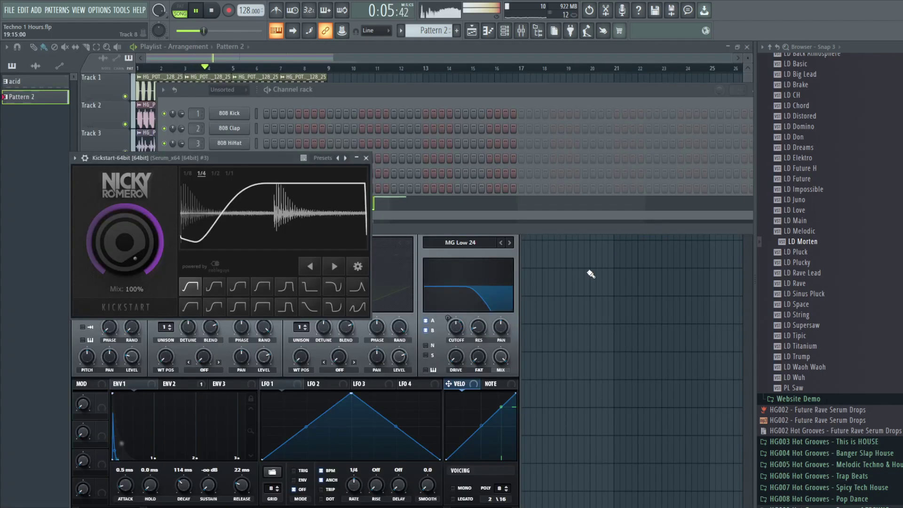
Select the LD Pluck preset in the Serum preset folder and stop playback.
left_click(811, 253)
key("space")
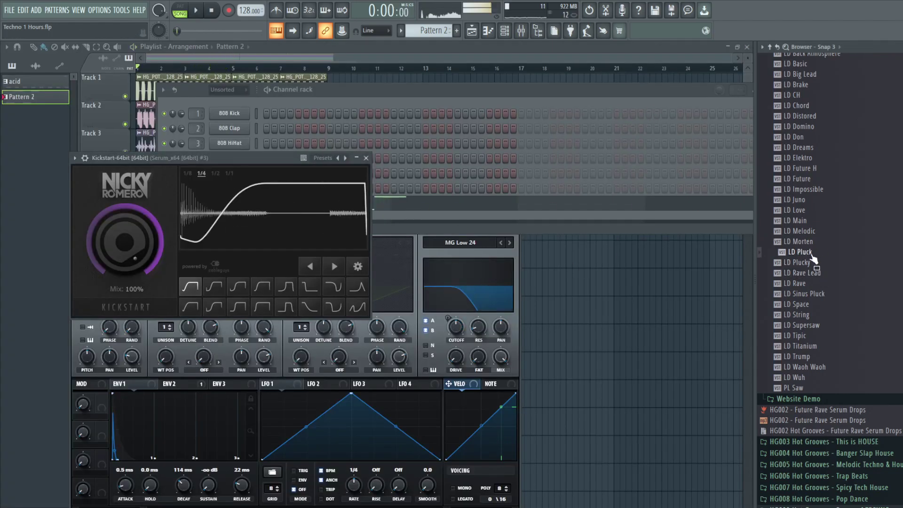
Load the LD Pluck preset in Serum #4 and paste the Serum #3 notes into its channel, routed to mixer track 17.
left_click_drag(437, 196, 440, 218)
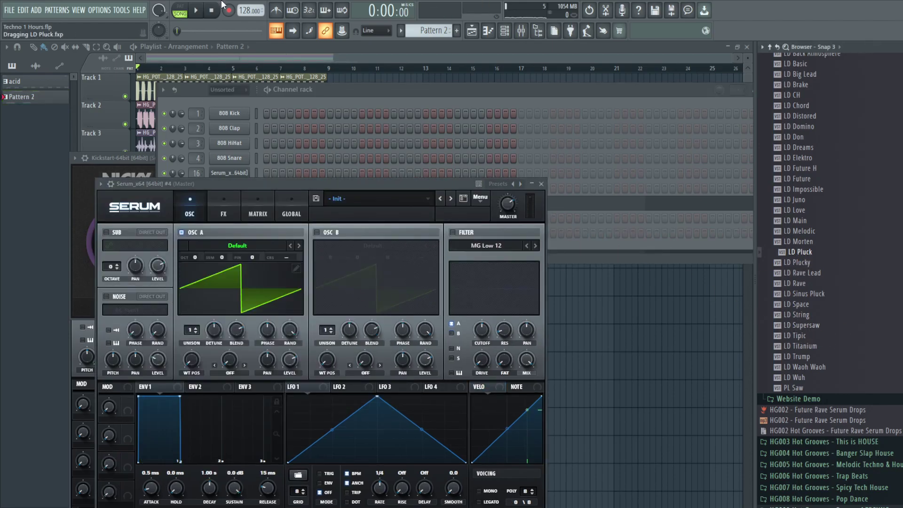
left_click(331, 92)
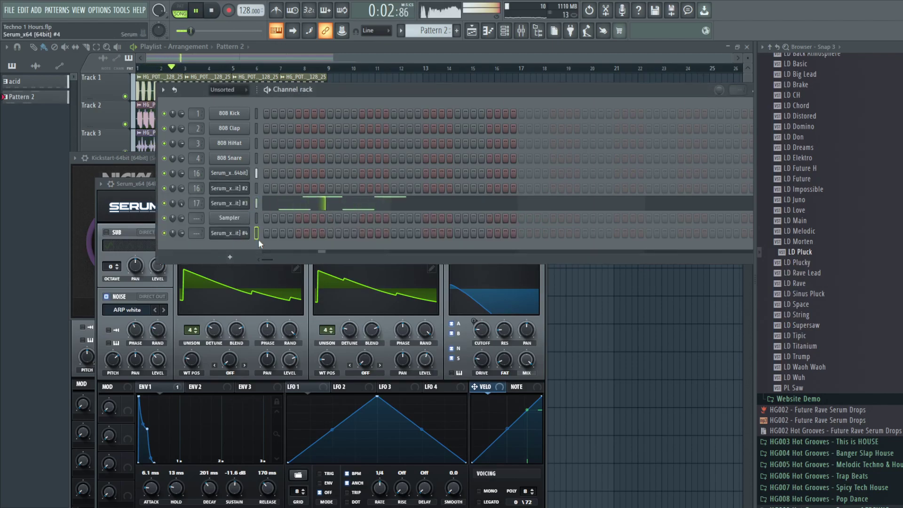
key("ctrl+v")
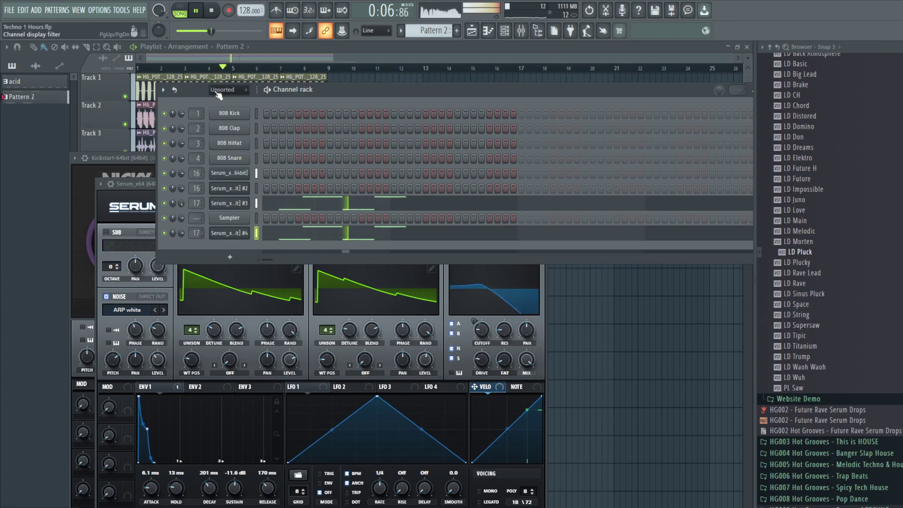
Audition Pattern 2 on its own and transpose all Serum #4 notes up one octave.
key("l")
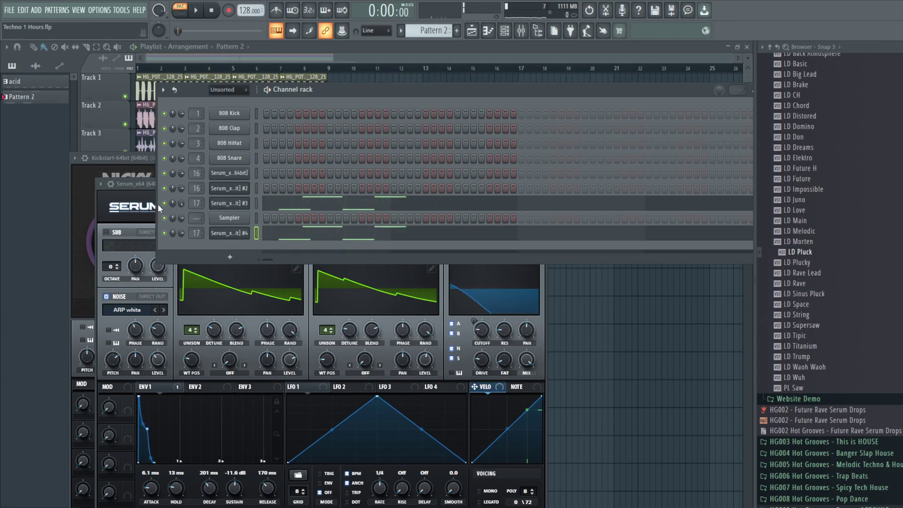
left_click(325, 236)
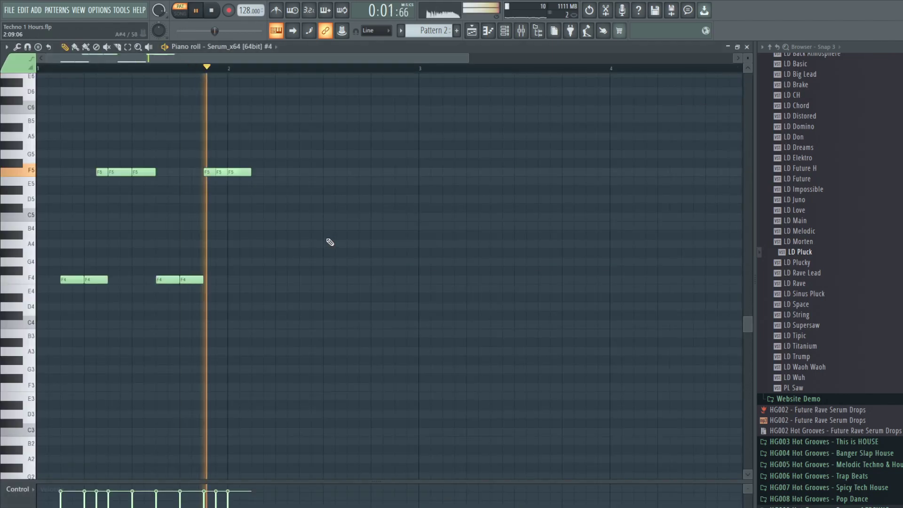
key("ctrl+a")
key("space")
left_click_drag(66, 278, 66, 167)
key("space")
scroll(108, 277, "up", 3)
key("Escape")
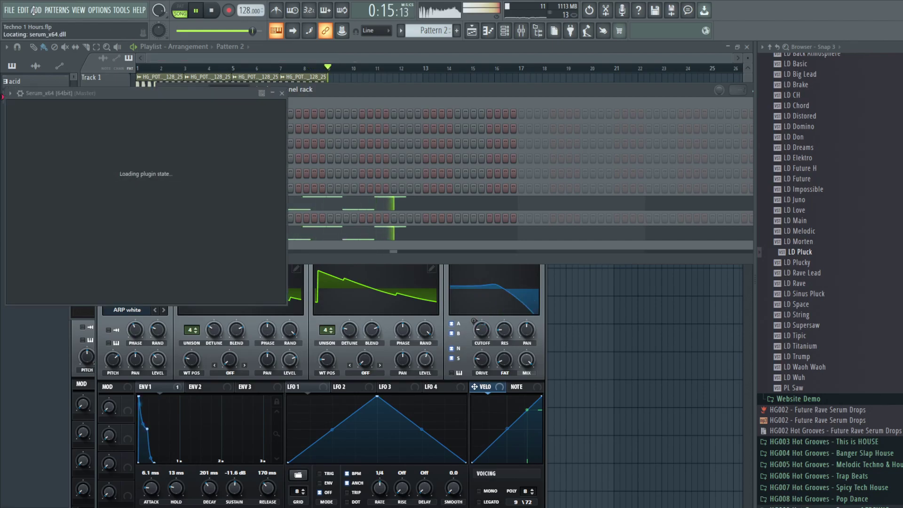
Load the LD Plucky preset in Serum #5 and copy the Serum #3 notes into its channel, routed to mixer track 17.
key("space")
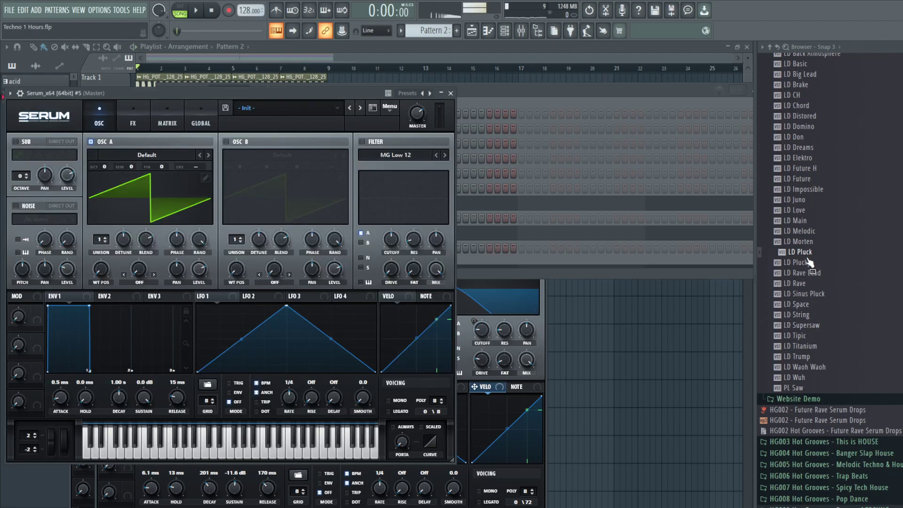
left_click_drag(128, 293, 129, 292)
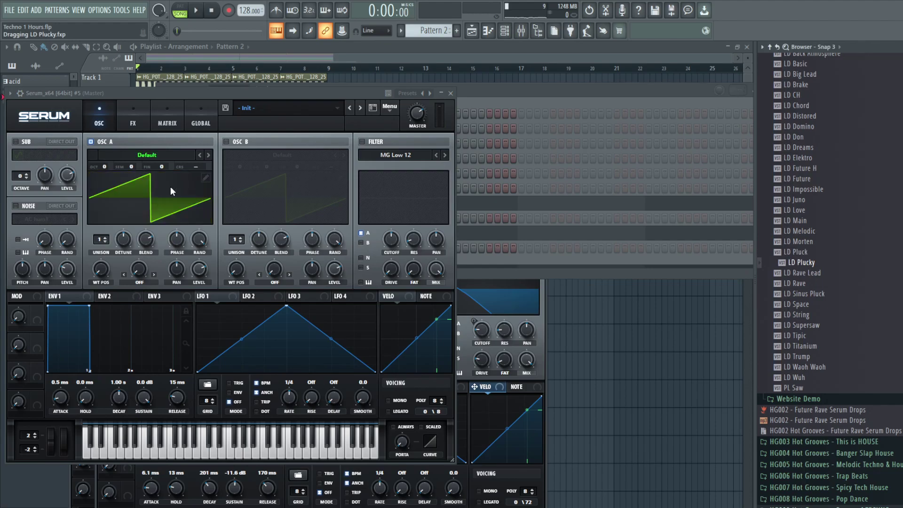
left_click(504, 98)
left_click(257, 203)
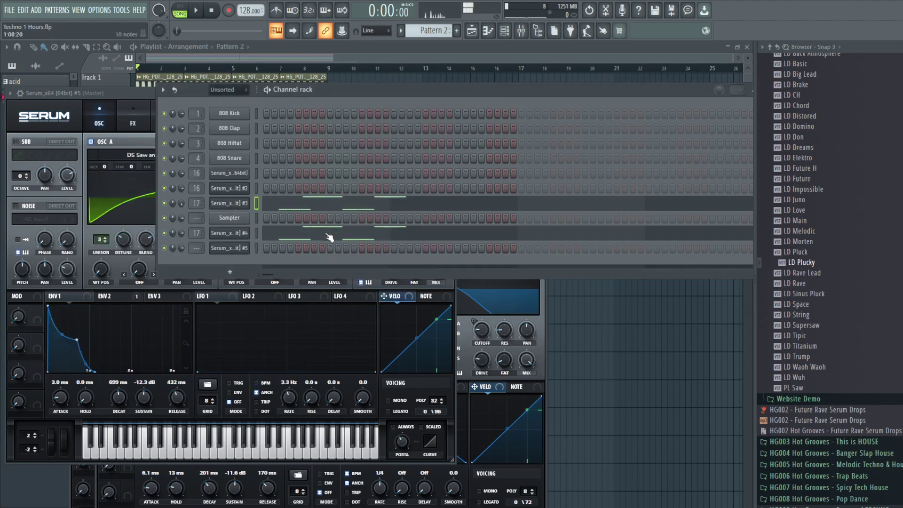
key("ctrl+v")
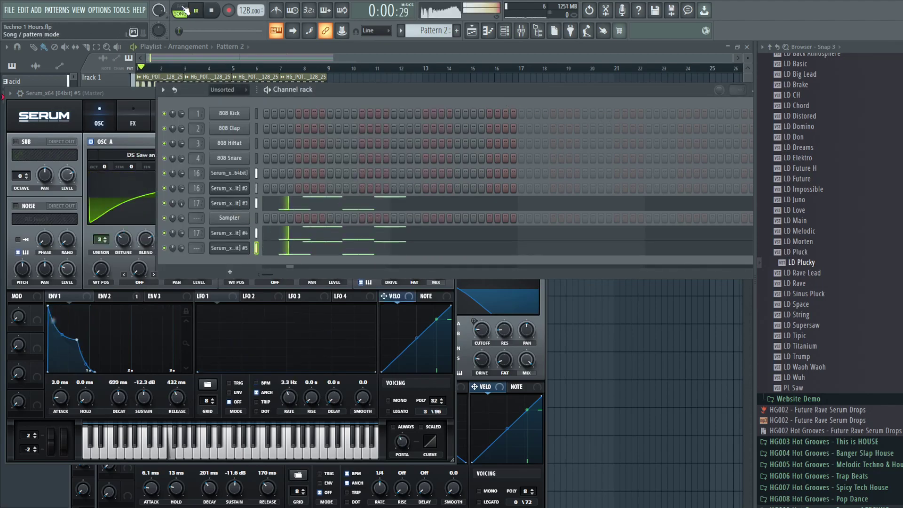
scroll(196, 247, "up", 6)
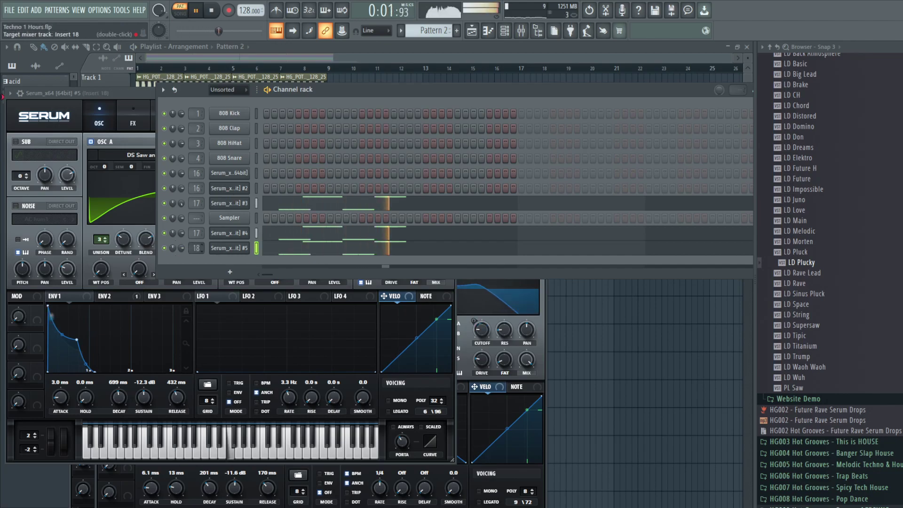
Replace the Serum #5 preset with LD Rave Lead and trim the Serum notes of Pattern 2 to one bar.
left_click(96, 348)
left_click(801, 273)
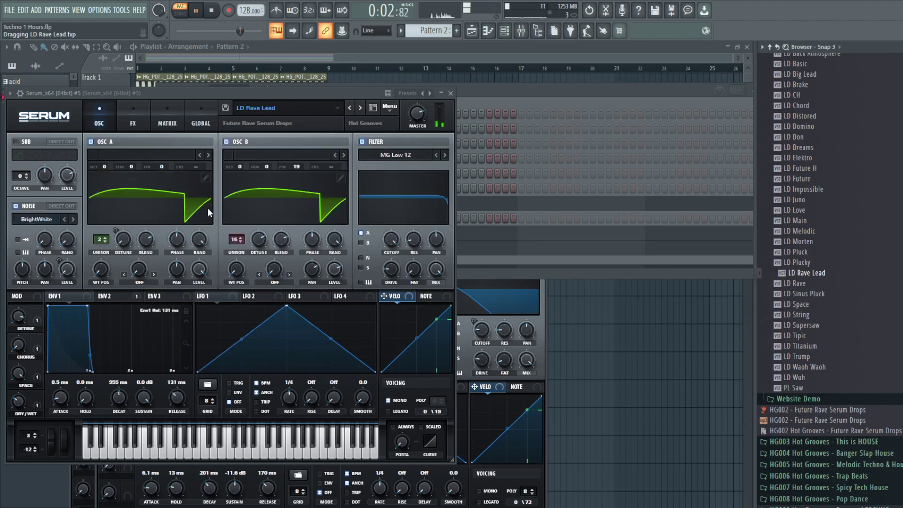
left_click(692, 262)
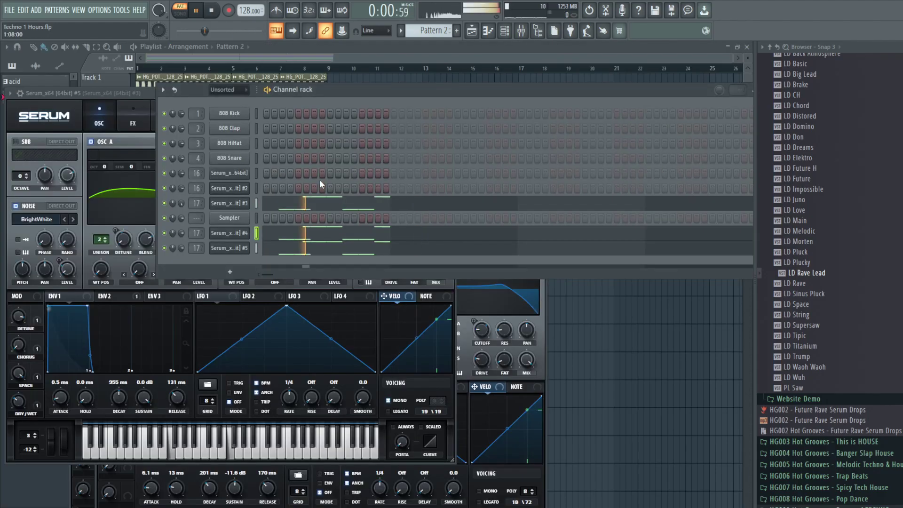
left_click_drag(800, 283, 805, 286)
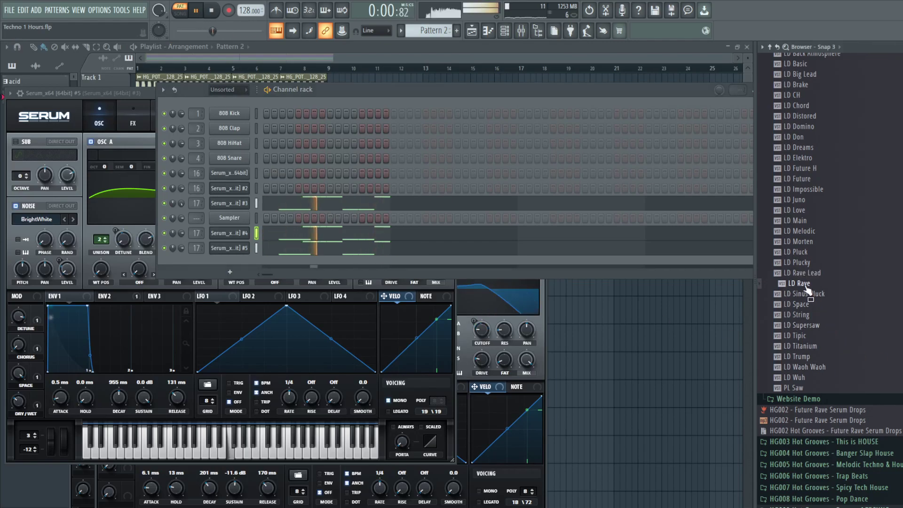
left_click(190, 13)
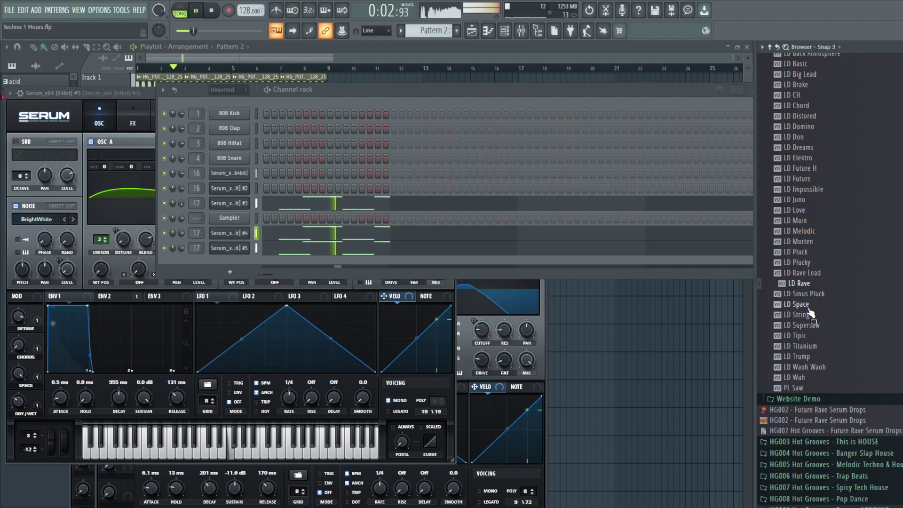
In Serum #5, add a short F4 note at step 1 and two-step F5 notes at steps 1 and 3.
left_click(271, 250)
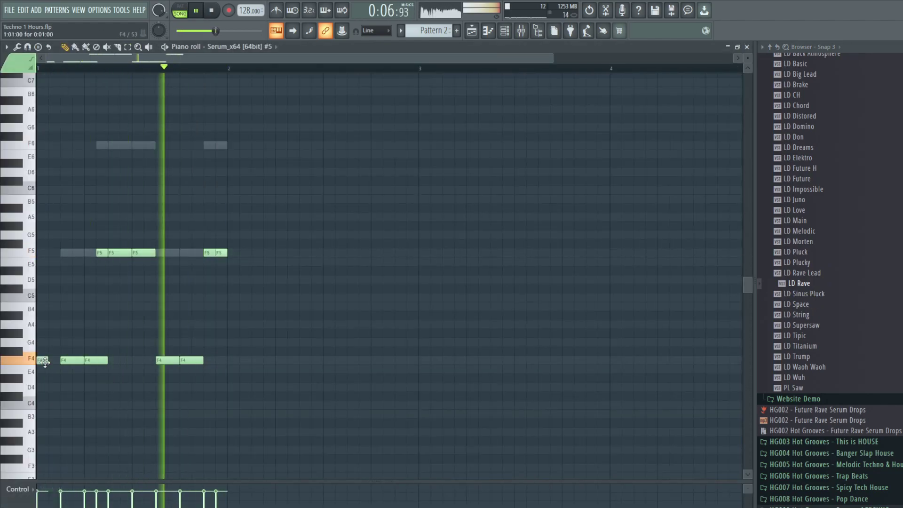
left_click(65, 252)
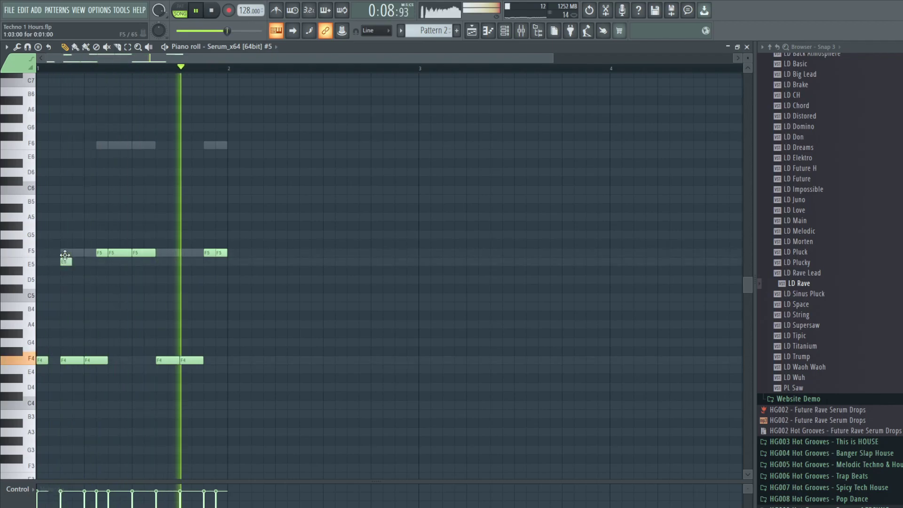
left_click_drag(70, 249, 83, 249)
left_click(43, 252)
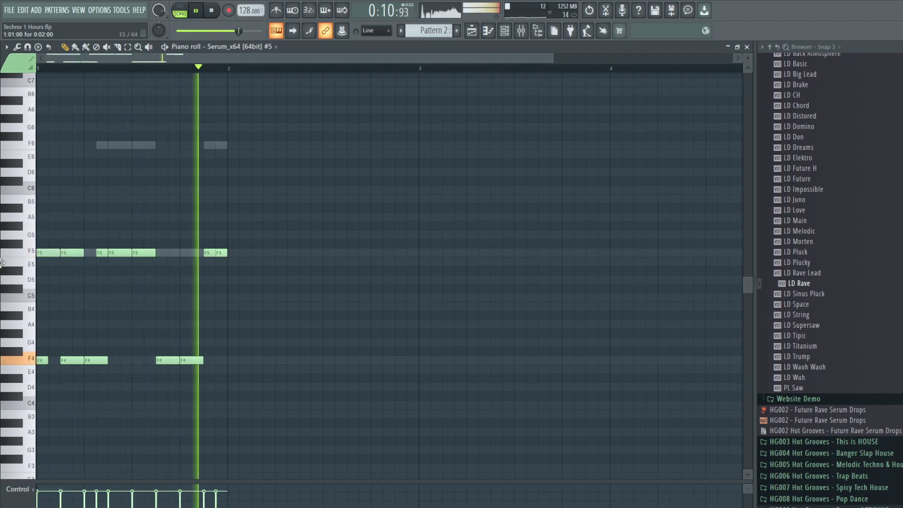
key("Escape")
Add a two-step F5 note at step 3 in Serum #3 and delete all of its F4 notes.
left_click(310, 203)
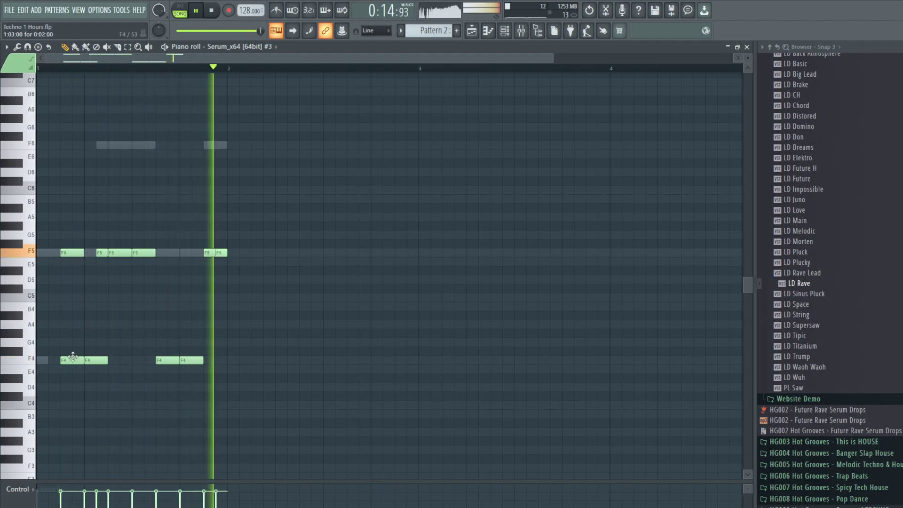
left_click_drag(108, 360, 96, 360)
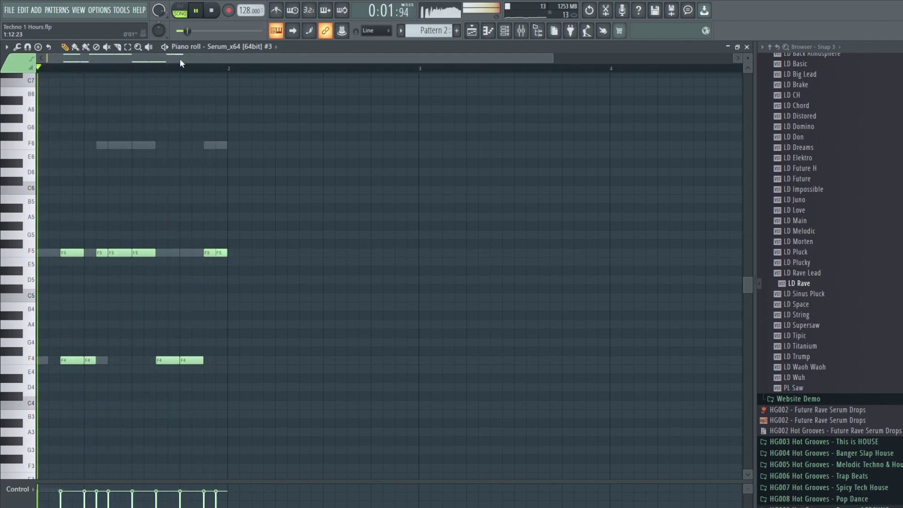
left_click(127, 47)
left_click_drag(338, 196, 33, 282)
left_click_drag(291, 334, 45, 383)
key("Delete")
left_click_drag(277, 217, 41, 291)
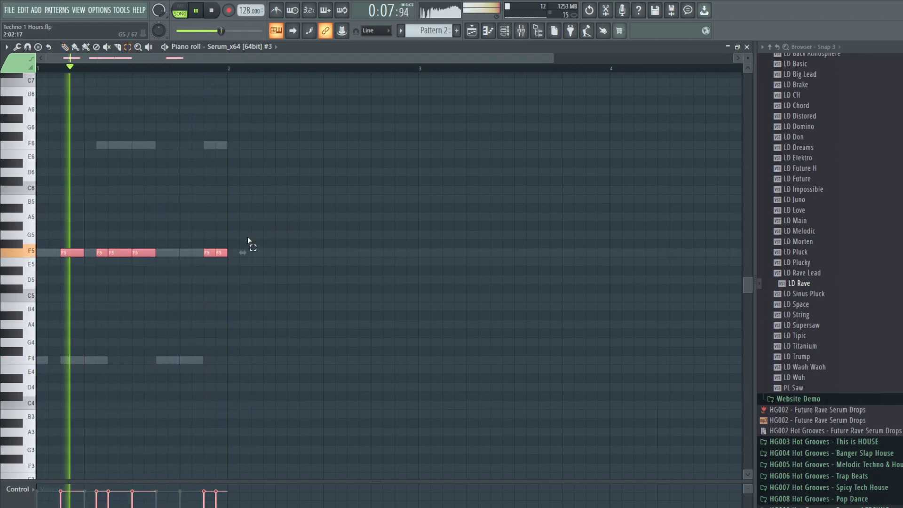
left_click(249, 236)
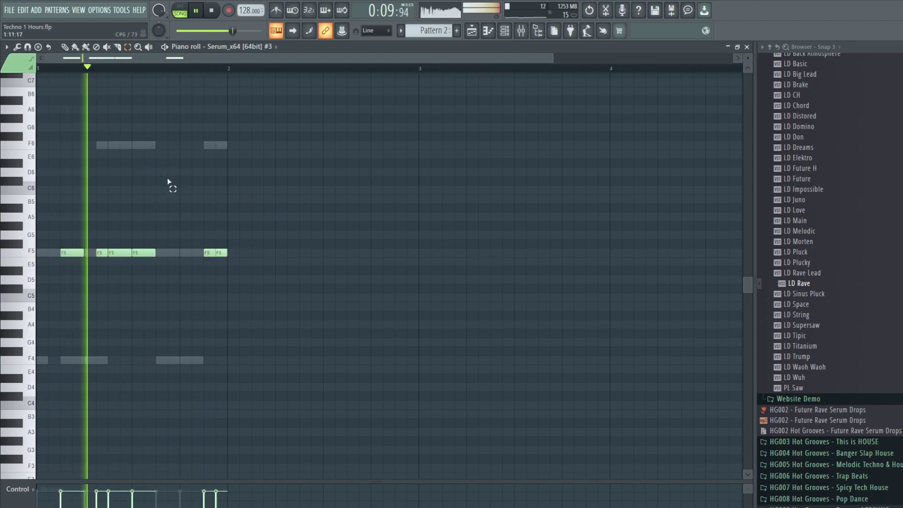
key("Escape")
Delete all remaining notes from the Serum #3 channel.
left_click(294, 236)
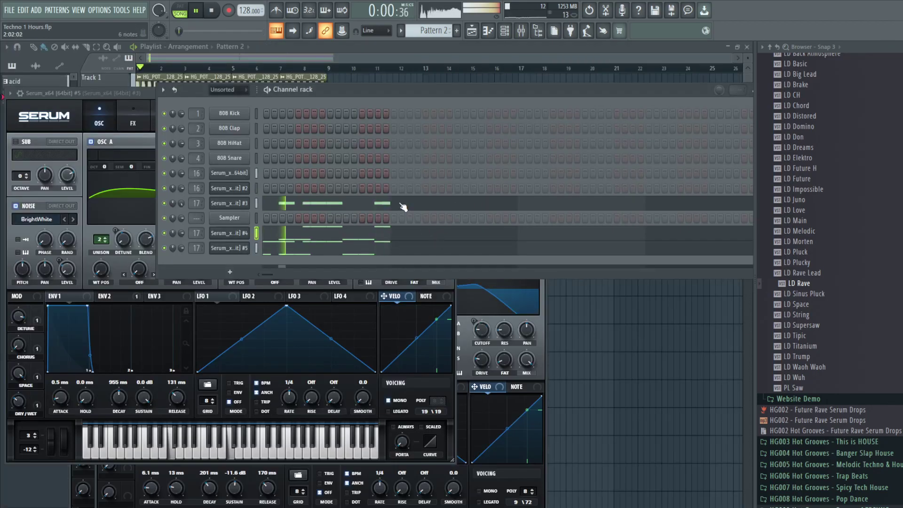
left_click(403, 206)
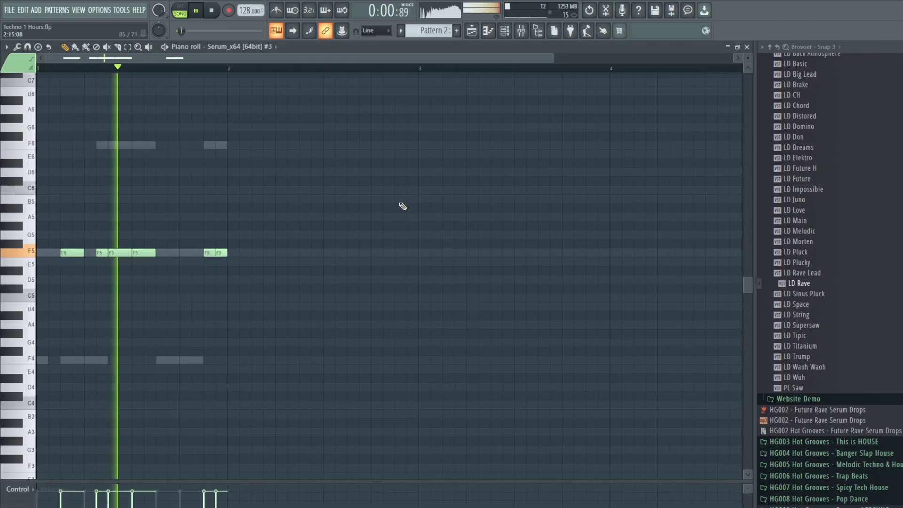
key("ctrl+a")
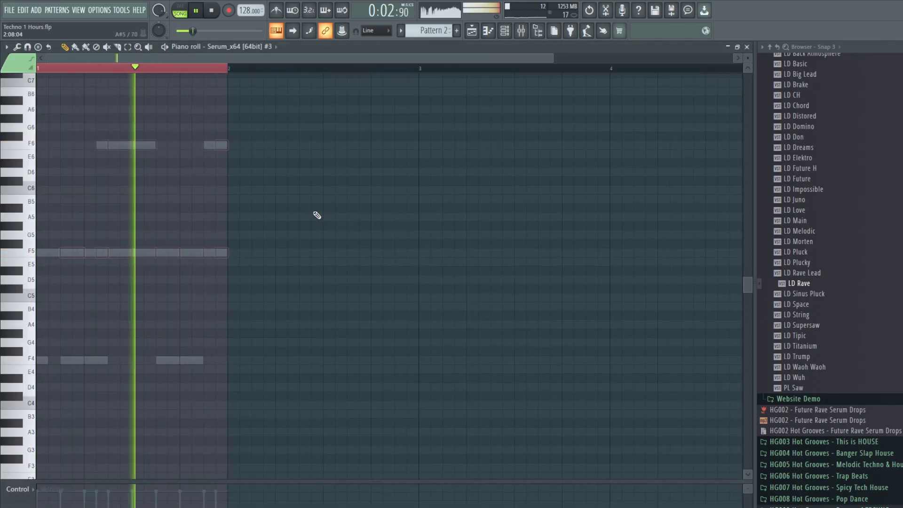
key("Escape")
Audition the LD Sinus Pluck and LD Space presets in Serum #5, ending on LD Sinus Pluck.
left_click(230, 247)
left_click(229, 247)
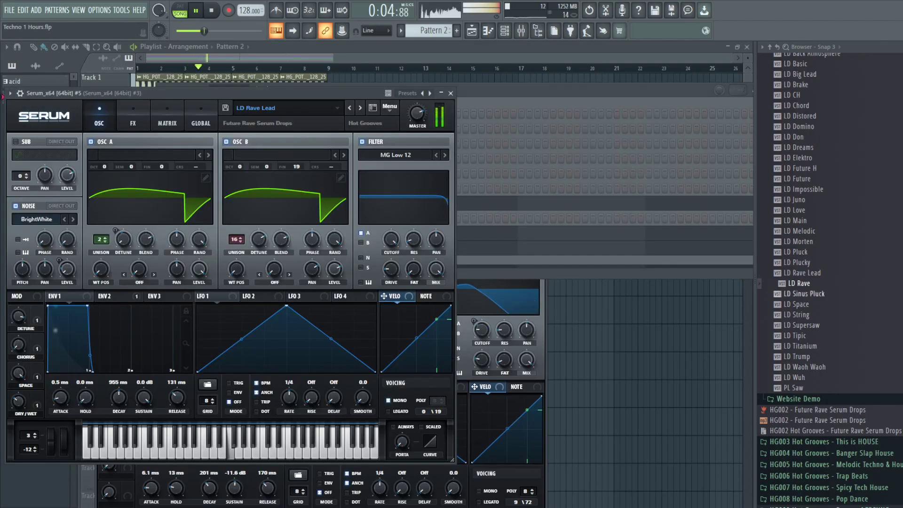
left_click_drag(150, 4, 380, 116)
key("l")
left_click_drag(802, 305, 191, 202)
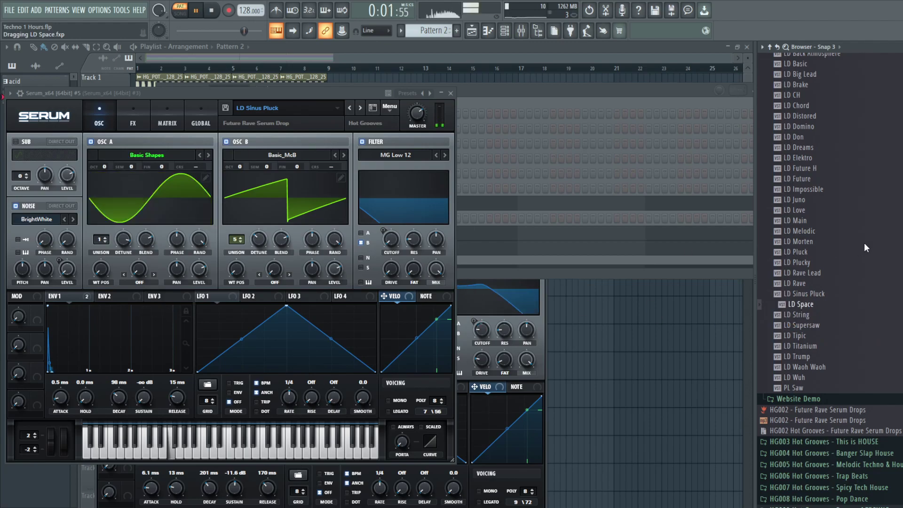
left_click_drag(312, 239, 311, 239)
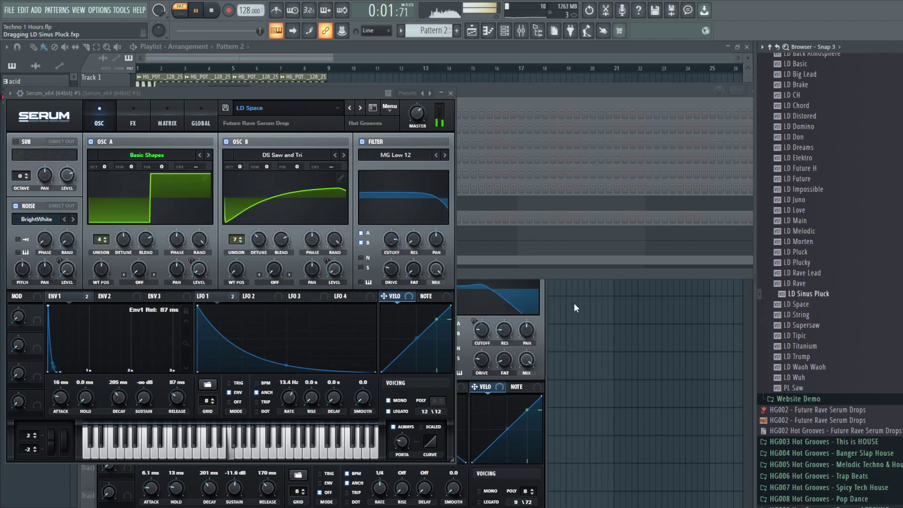
Transpose all Serum #5 notes down one octave.
left_click(502, 251)
scroll(242, 307, "down", 3)
key("ctrl+a")
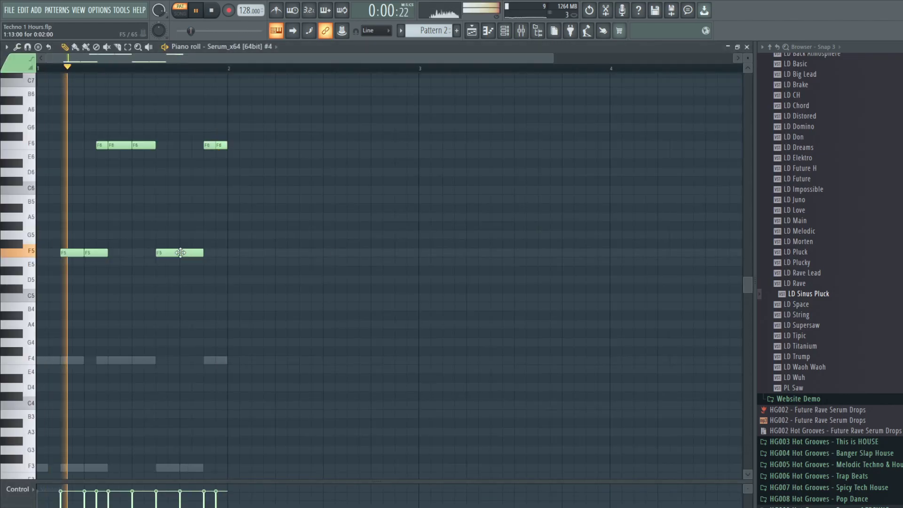
key("ctrl+a")
left_click_drag(68, 332, 66, 252)
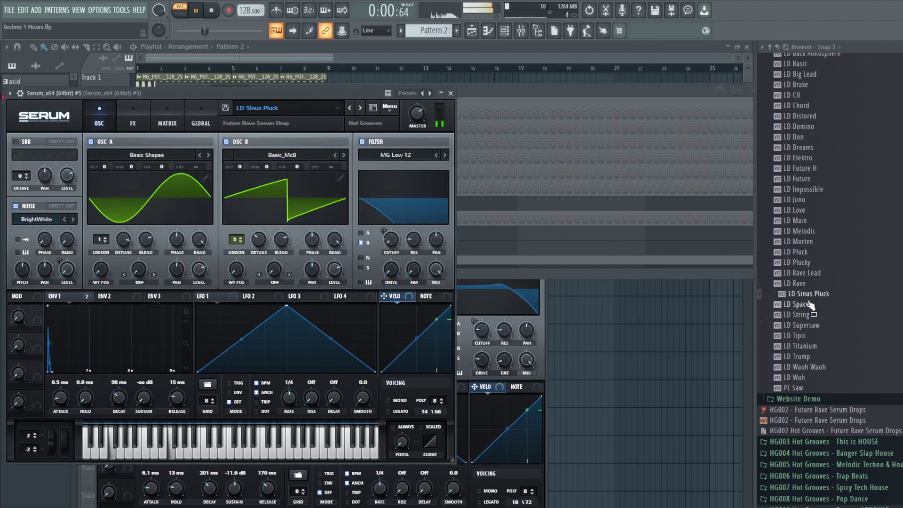
Audition the LD Space, LD String and LD Supersaw presets in Serum #5.
left_click(800, 305)
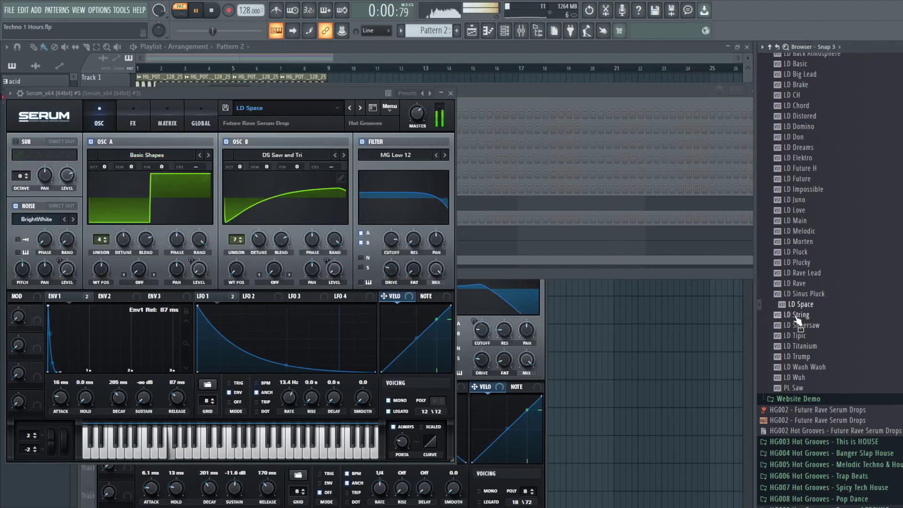
left_click_drag(165, 208, 164, 207)
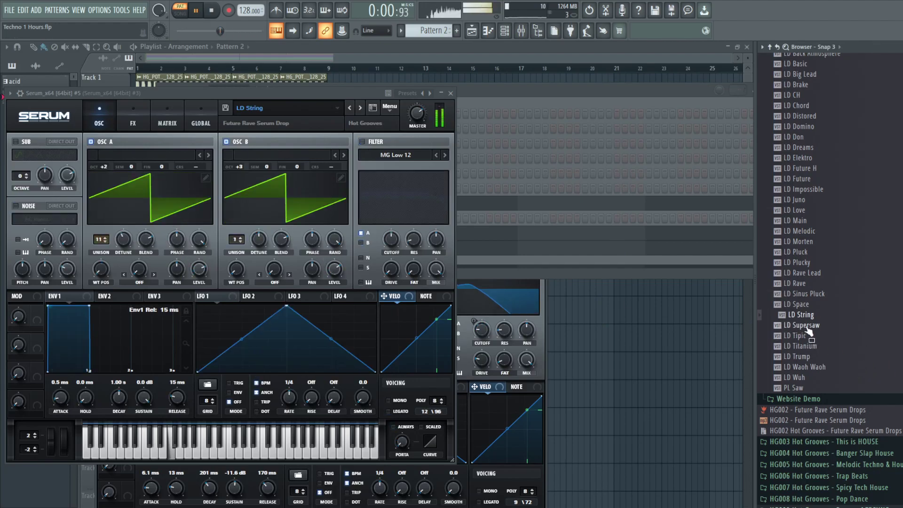
left_click_drag(235, 254, 236, 255)
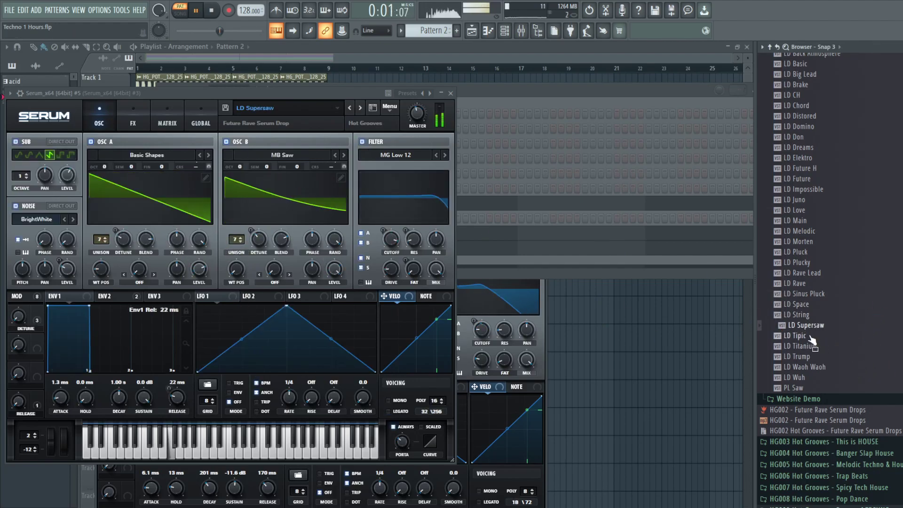
Compare the LD Tipic and LD Titanium presets in Serum #5, keeping LD Tipic.
left_click_drag(146, 153, 147, 155)
left_click_drag(826, 345, 122, 184)
left_click_drag(798, 336, 793, 341)
left_click_drag(90, 175, 91, 176)
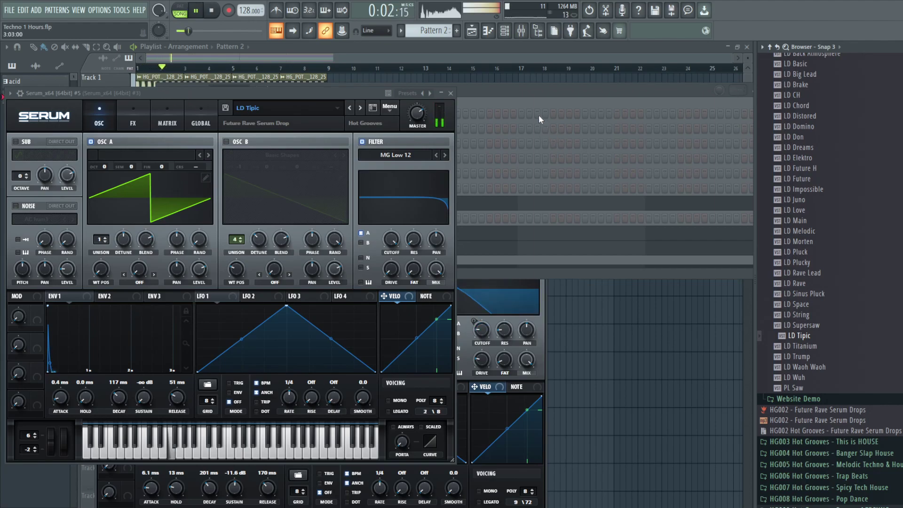
Adjust the volume of the Serum #3 mixer track slightly upward.
left_click(521, 30)
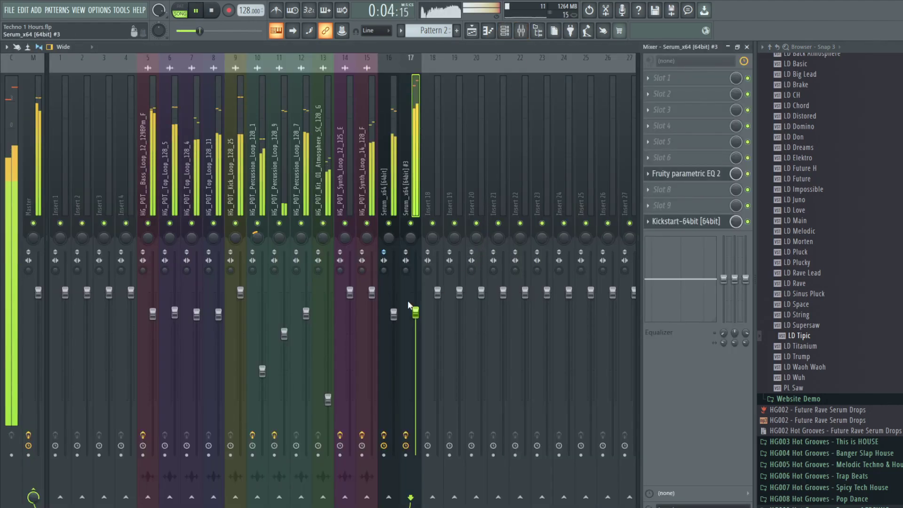
mouse_move(416, 323)
left_mouse_down()
mouse_move(415, 334)
mouse_move(415, 309)
left_mouse_up()
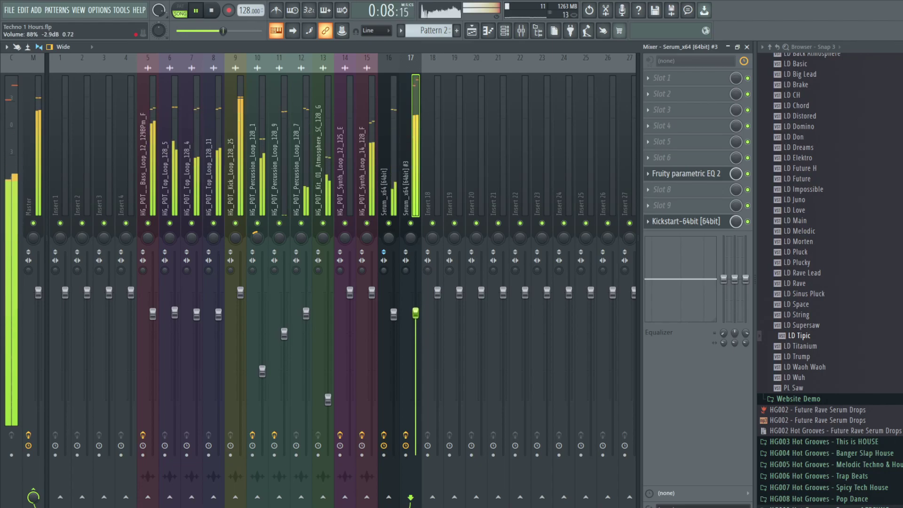
Set Env 1 to 127 ms decay and 1.24 s release in Serum #5, and to 245 ms decay and -10.8 dB sustain in Serum #4.
key("F9")
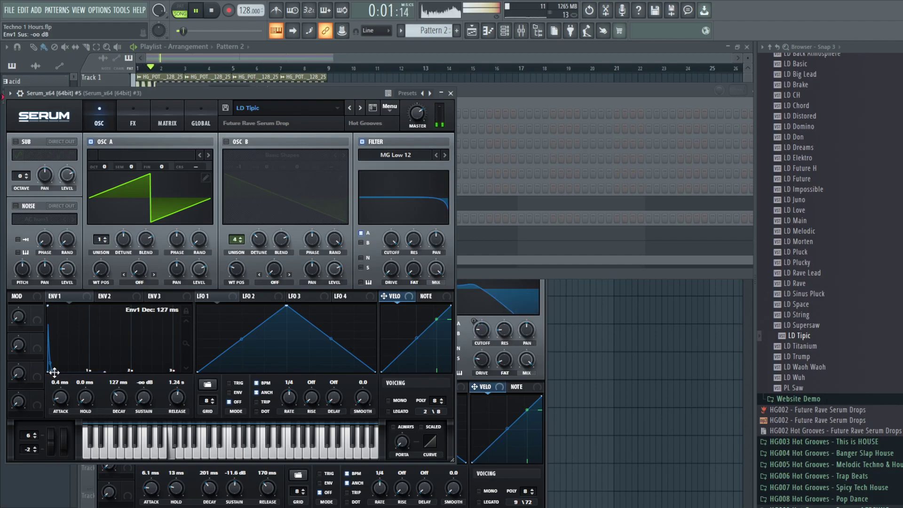
left_click(449, 93)
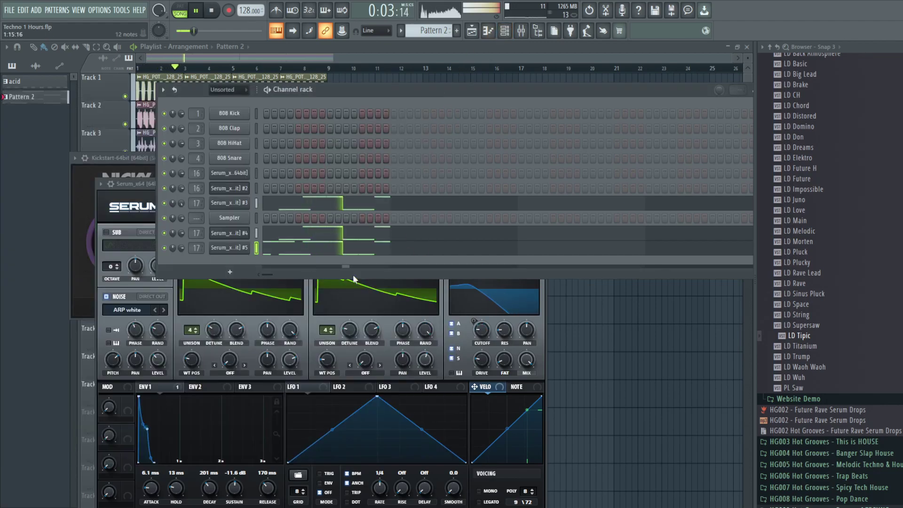
left_click_drag(147, 428, 149, 427)
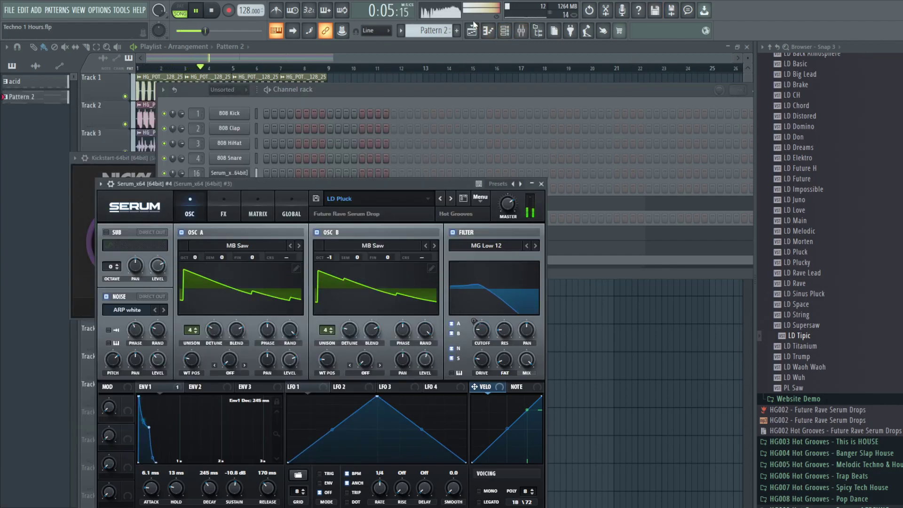
Insert A.O.M. Invisible Limiter in slot 8 and Fruity Filter in slot 5 of the Serum #3 mixer track.
left_click(521, 31)
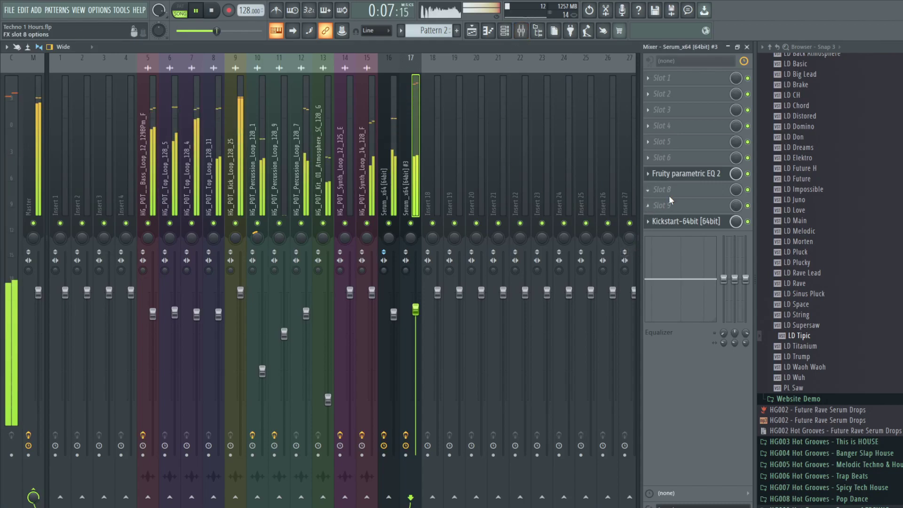
left_click(304, 382)
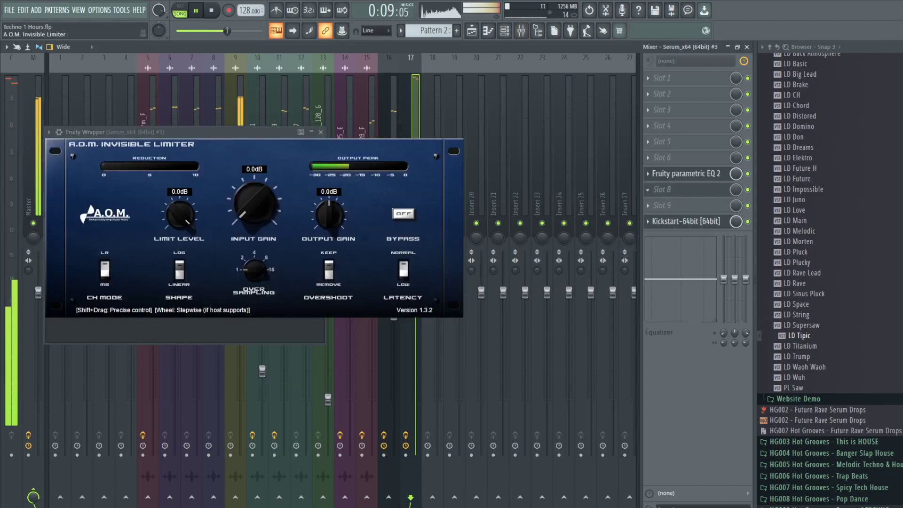
key("Escape")
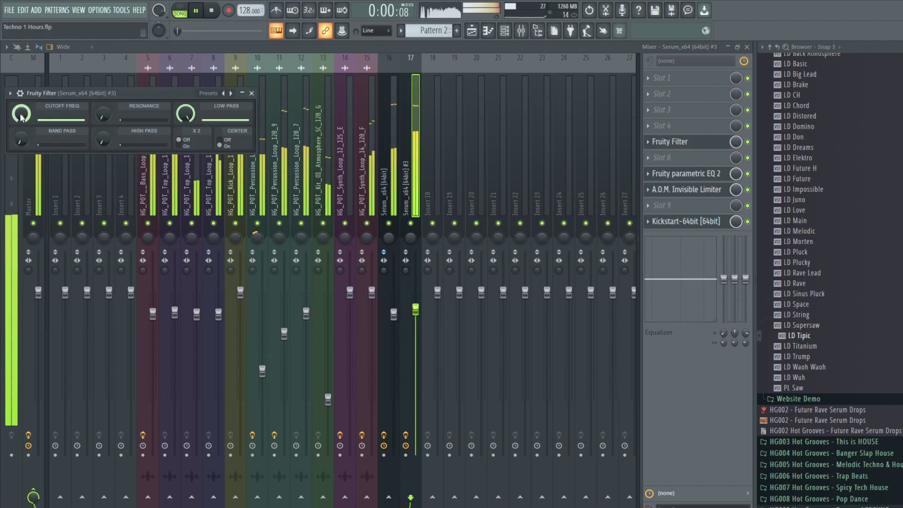
Create an automation clip for the Fruity Filter's cutoff frequency on the Serum #3 mixer track.
left_click(65, 202)
key("Escape")
key("Escape")
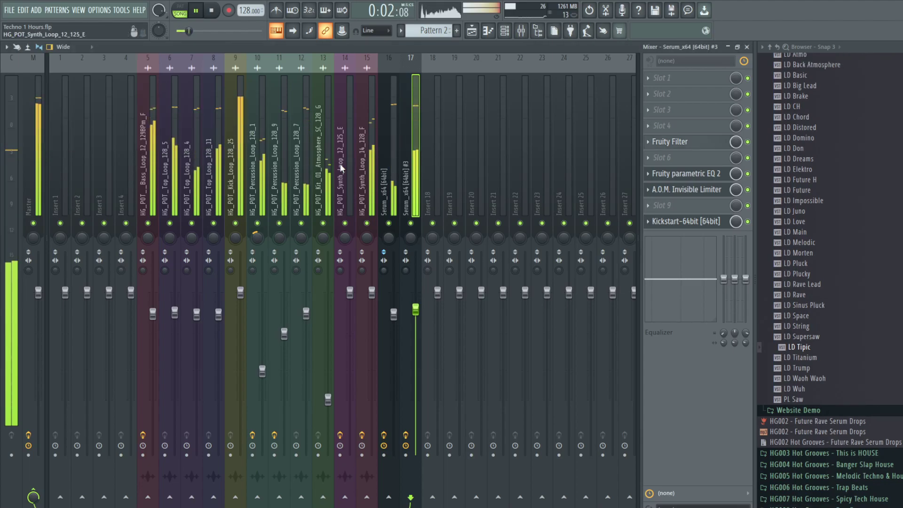
Nudge the Serum #3 mixer track's level a little higher to balance the filtered lead.
key("F9")
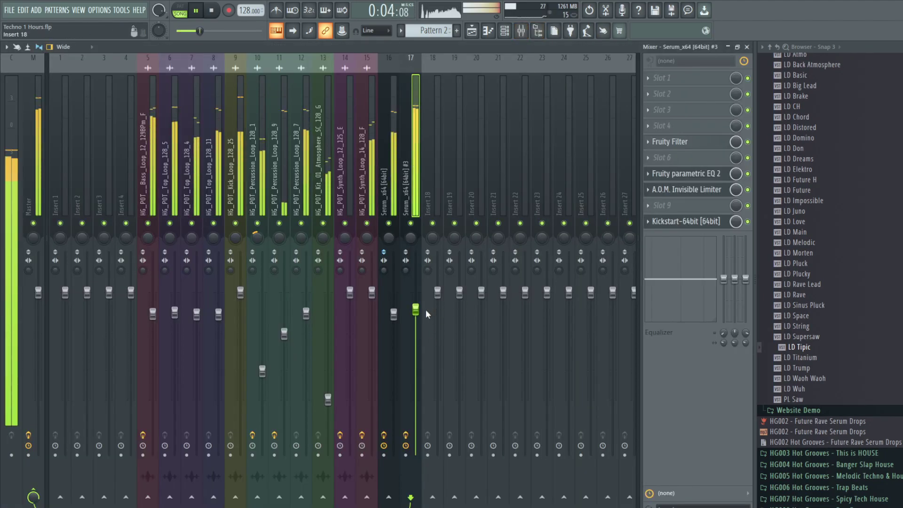
left_click_drag(418, 296, 415, 307)
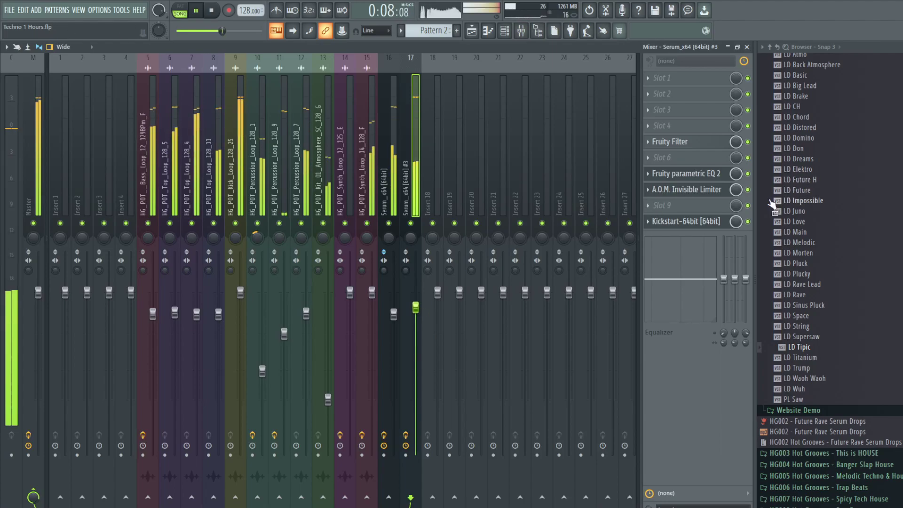
Insert Ozone Imager in slot 9 of the Serum #3 mixer track, enable Stereoize at 6.0 and raise the Width.
left_click(573, 89)
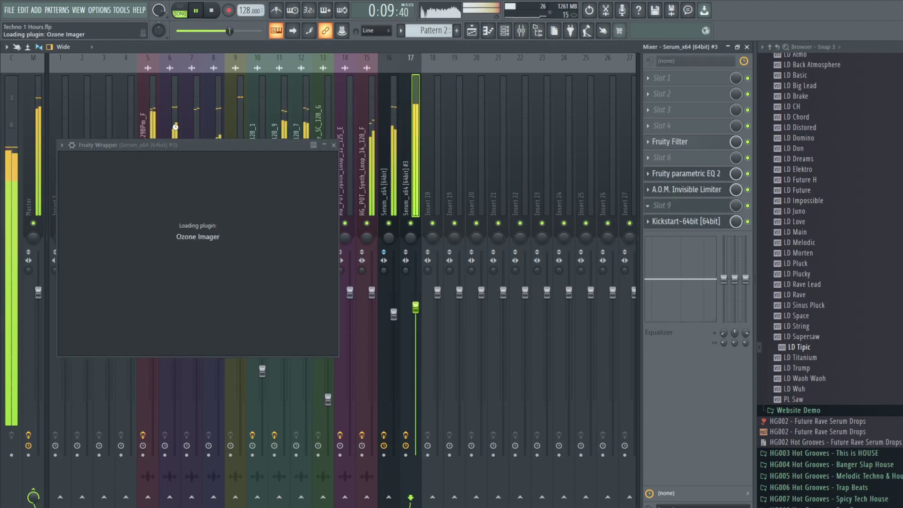
left_click(125, 187)
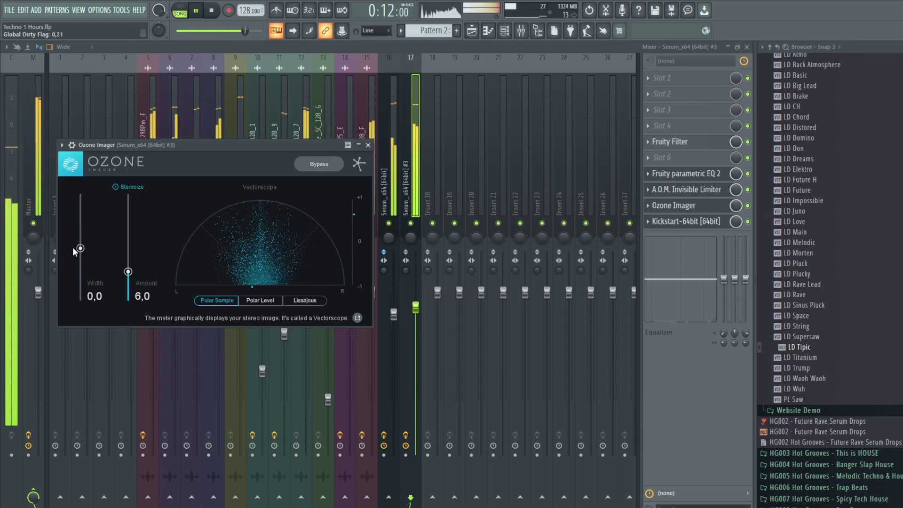
left_click_drag(81, 248, 81, 237)
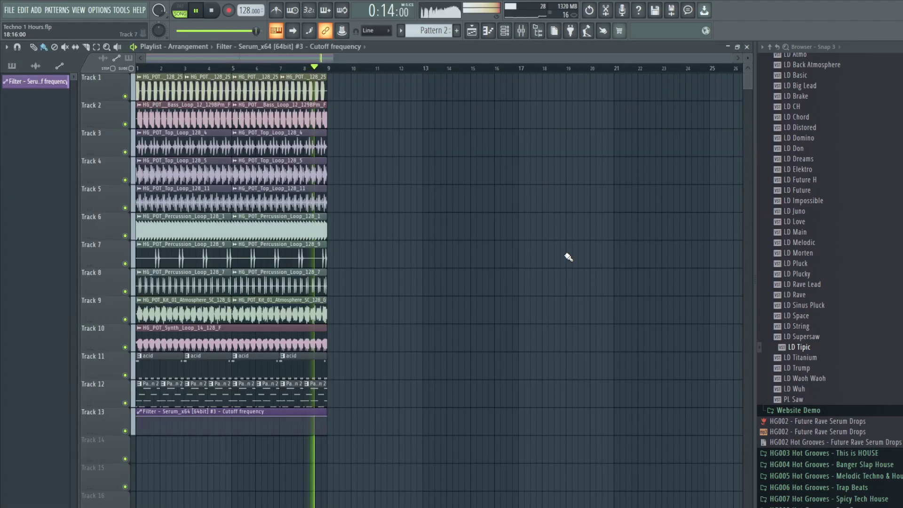
Duplicate every playlist clip on Tracks 1 to 13 so the arrangement continues from bar 9 to bar 17.
scroll(265, 363, "up", 3)
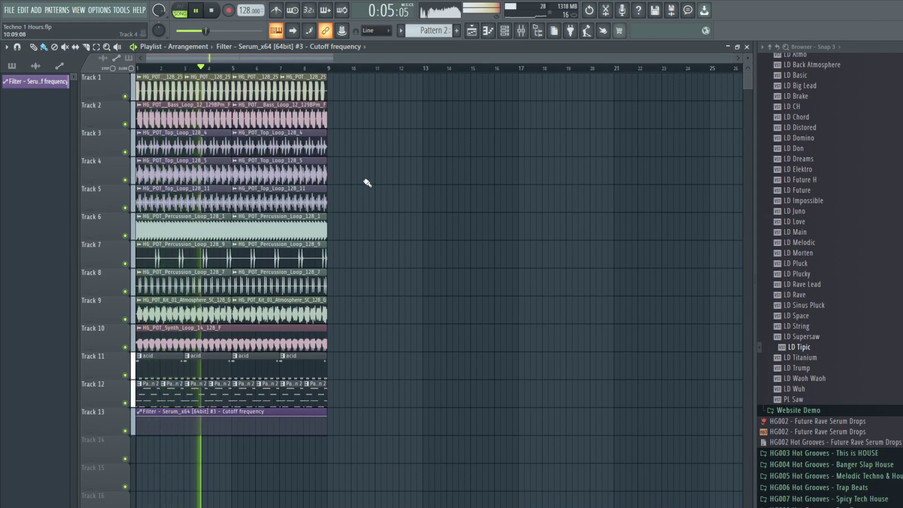
key("ctrl+a")
left_click_drag(173, 90, 362, 75)
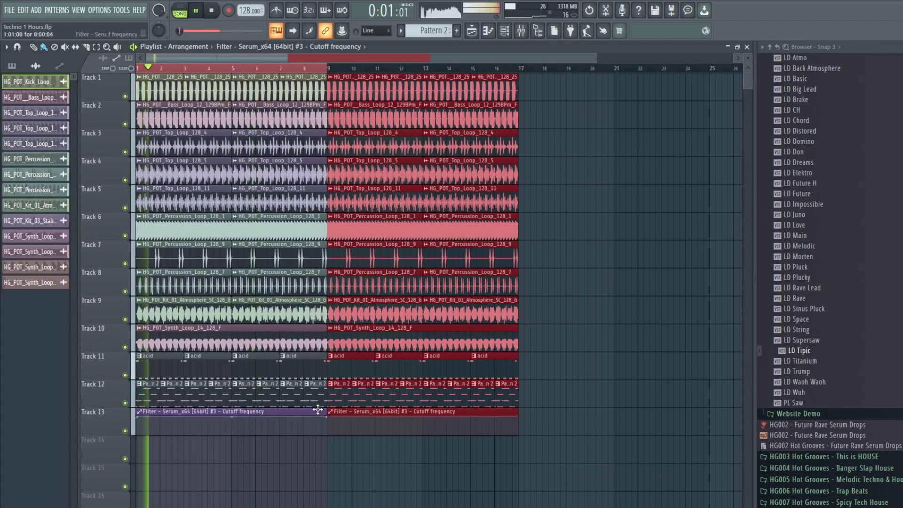
Move both filter cutoff automation clips from Track 13 down to Track 16 and clear the timeline selection.
left_click_drag(547, 421, 76, 486)
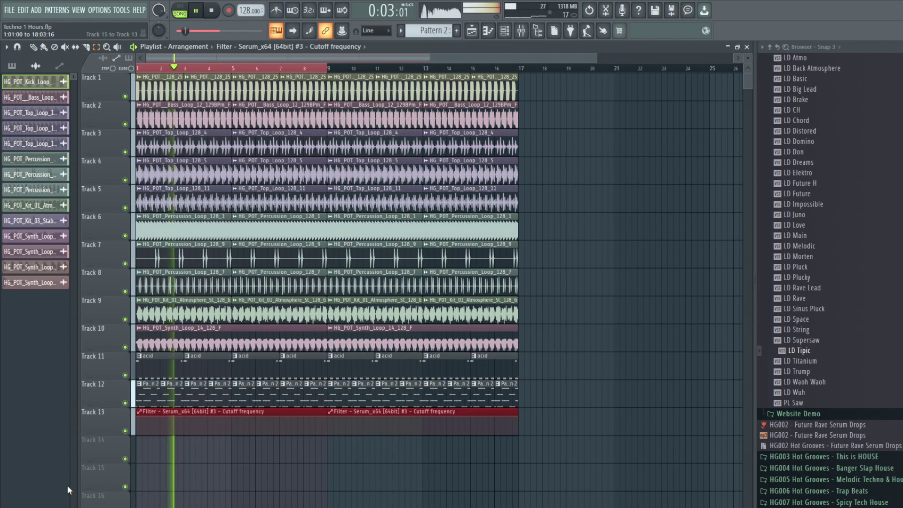
key("shift+Down")
key("shift+Down")
key("shift+Down")
left_click(519, 329)
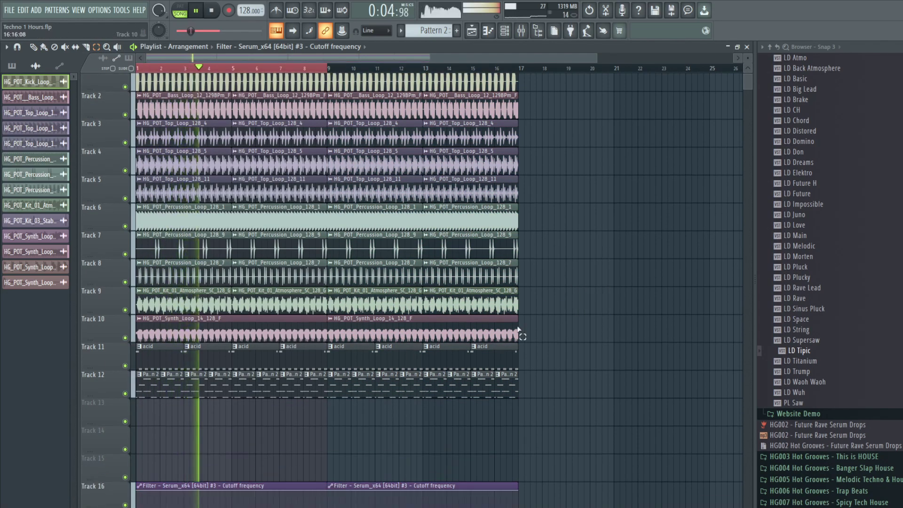
scroll(512, 319, "up", 2)
left_click(283, 67, "ctrl")
key("space")
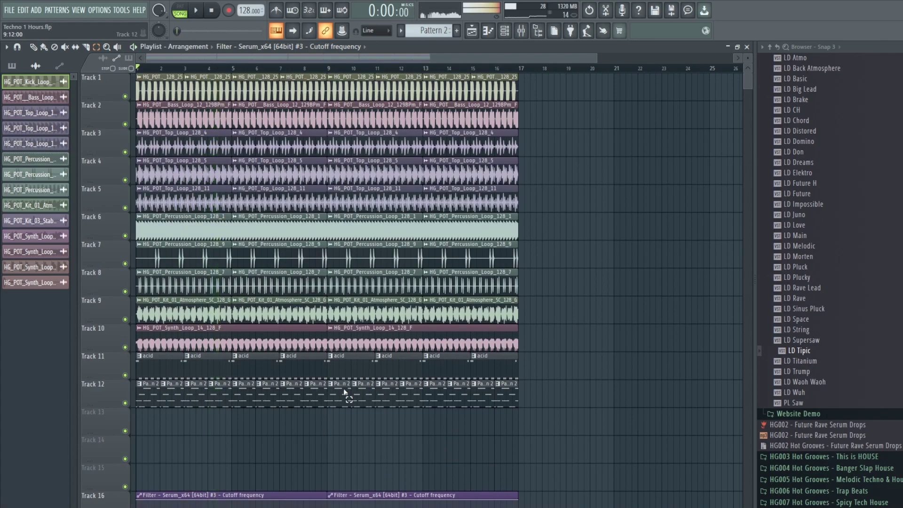
Duplicate all clips on Tracks 1 to 12 from bar 17 onward and delete the acid and Pattern 2 clips in bars 1 to 8.
left_click_drag(544, 395, 1, 5)
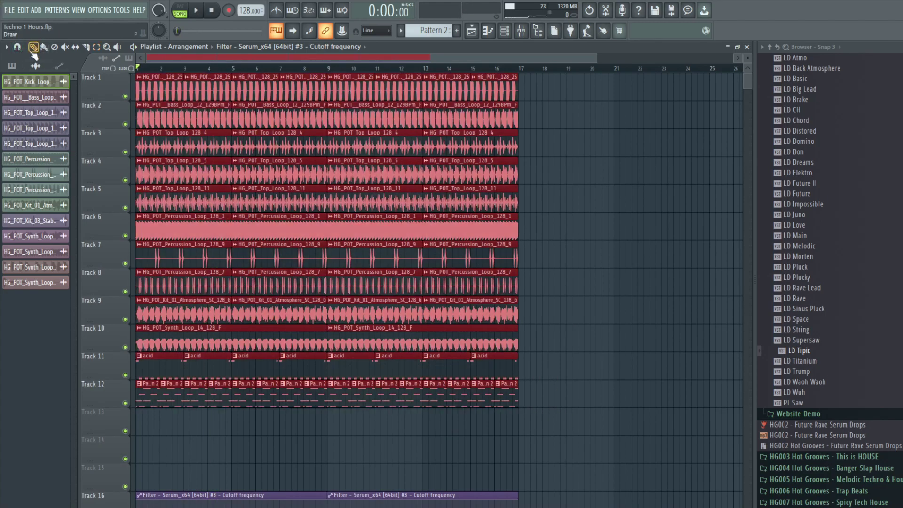
key("ctrl+b")
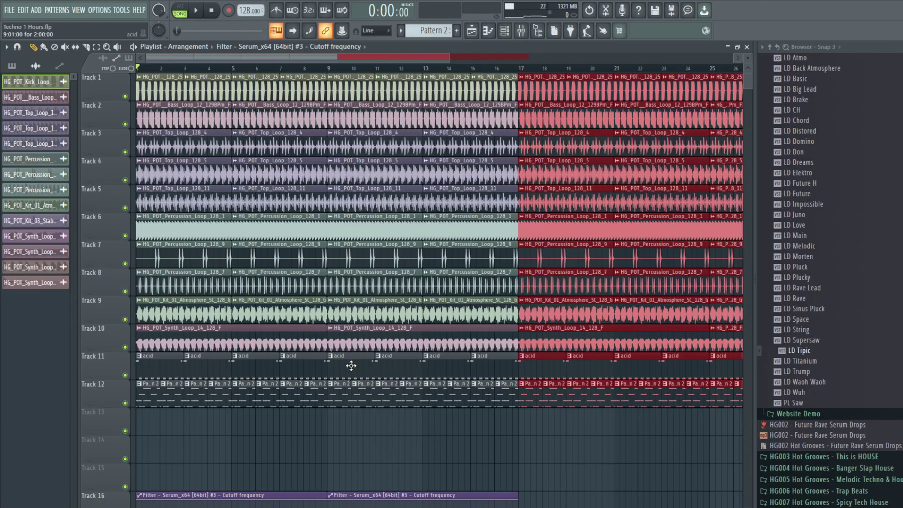
mouse_move(306, 362)
left_mouse_down()
mouse_move(203, 378)
mouse_move(157, 372)
mouse_move(262, 412)
mouse_move(311, 398)
left_mouse_up()
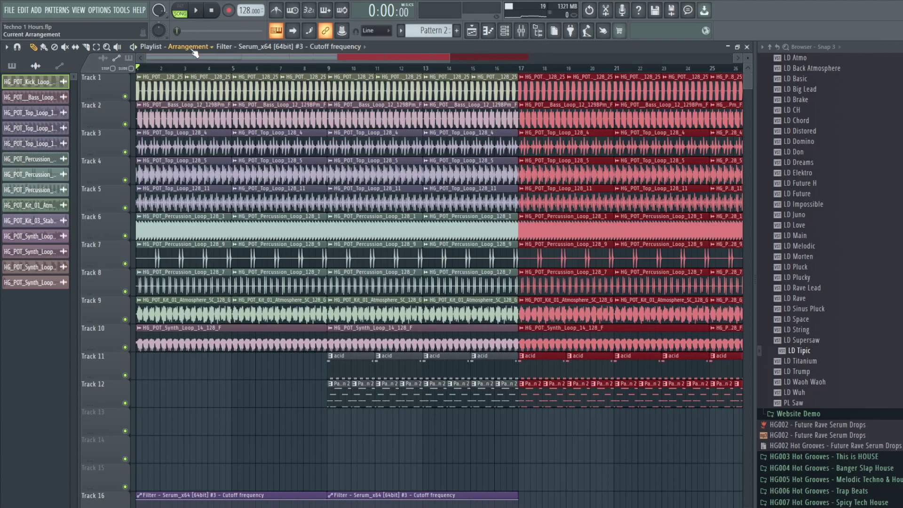
Solo the kick on Track 1 and unmute the bass, synth and atmosphere loops on Tracks 2, 10 and 9 during playback.
right_click(126, 96)
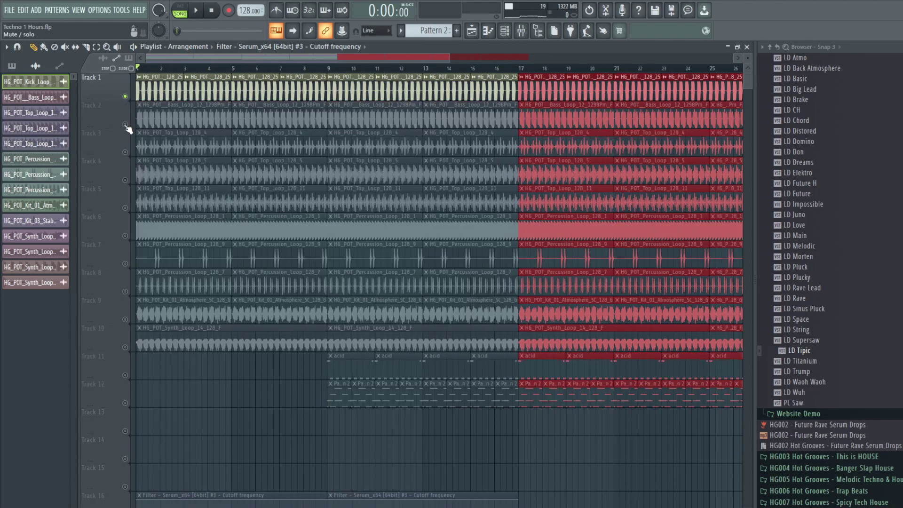
left_click(125, 124)
key("space")
key("space")
left_click(125, 347)
key("space")
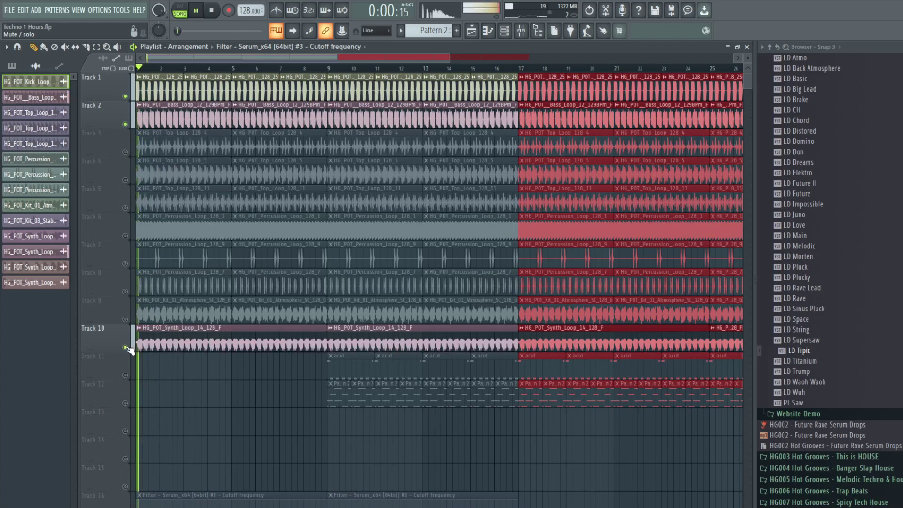
left_click(125, 319)
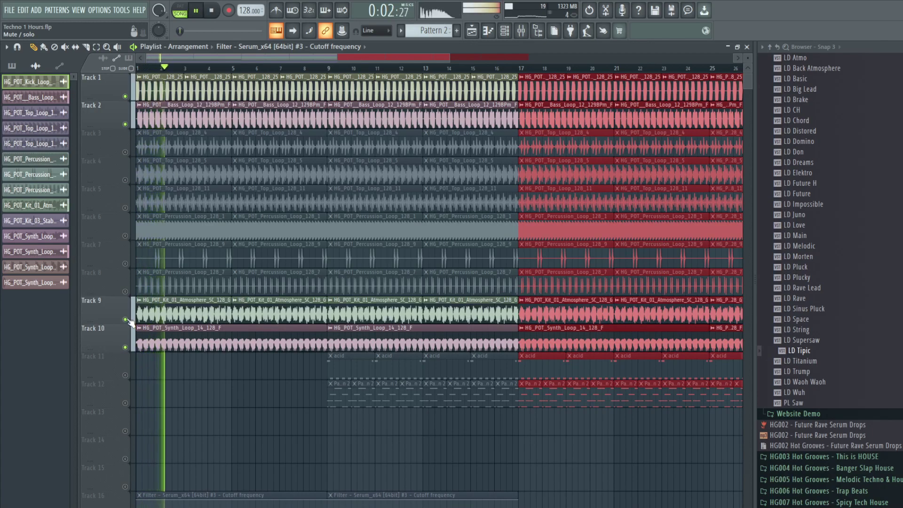
Audition Tracks 8, 7, 4, 3 and 5 one at a time over the playing loops, muting each again.
left_click(126, 292)
left_click(126, 291)
left_click(126, 264)
left_click(126, 264)
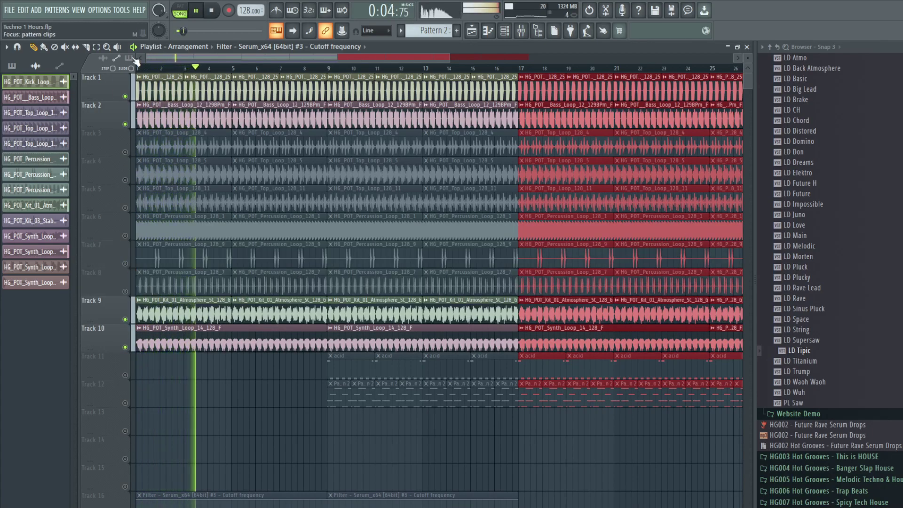
left_click(125, 180)
left_click(125, 180)
left_click(125, 152)
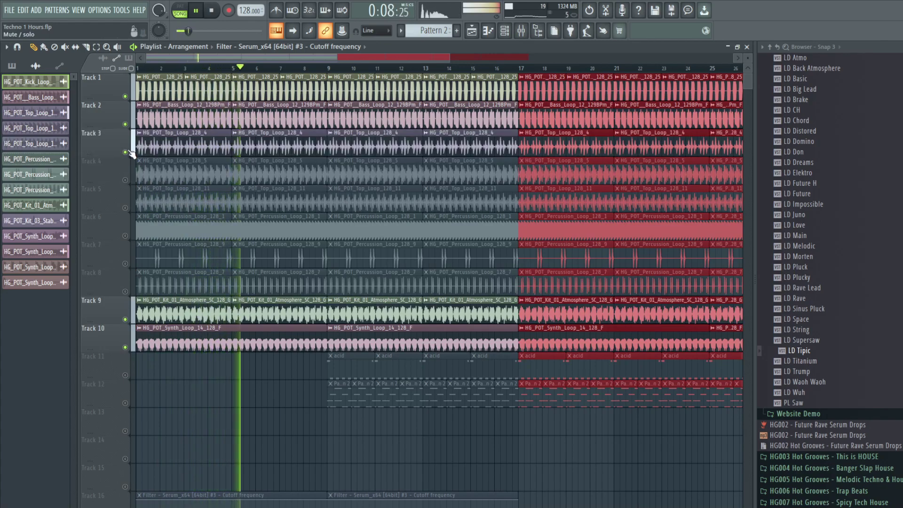
left_click(125, 152)
left_click(125, 208)
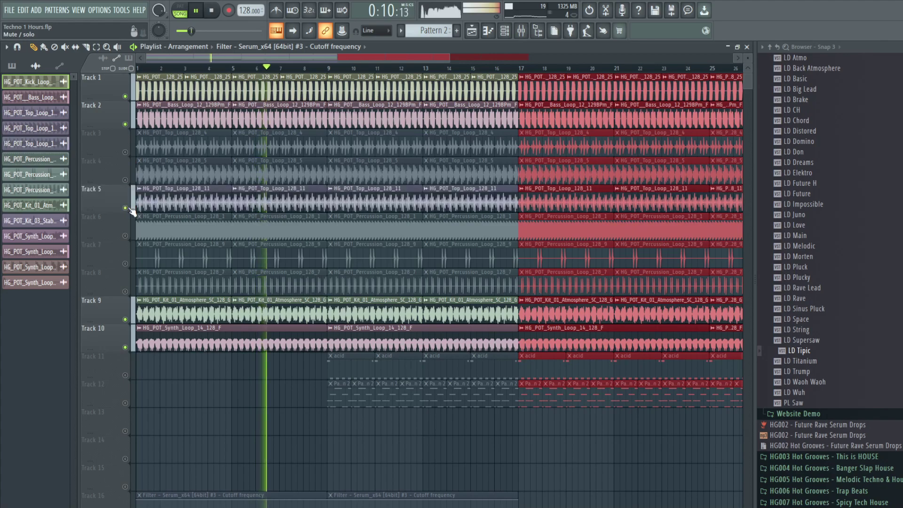
left_click(125, 208)
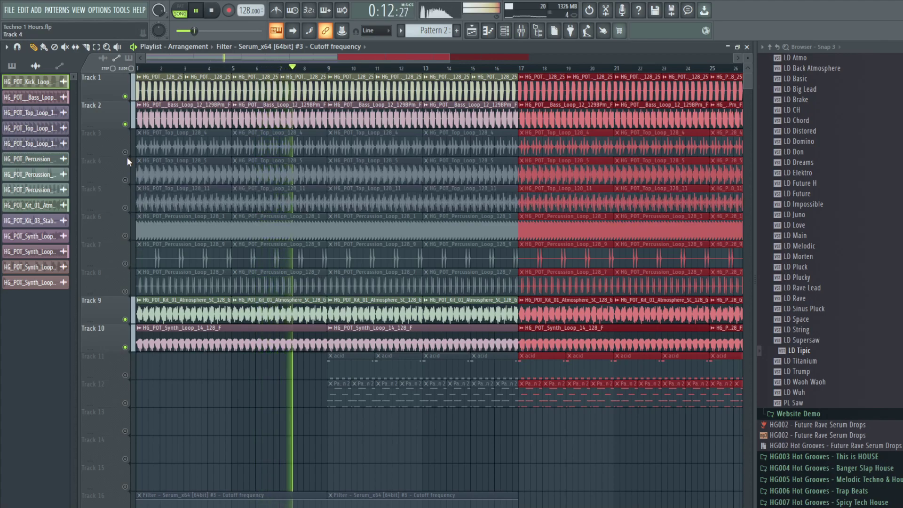
Open the HG_POT_Top_Loop_128_4 clip's sample settings and find its HG009 Power of TECHNO source pack in the browser.
double_click(218, 146)
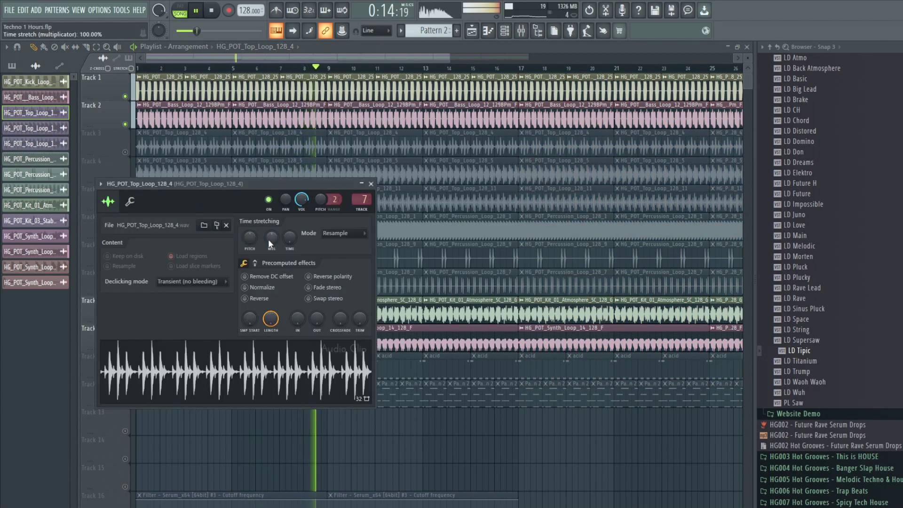
left_click(220, 225)
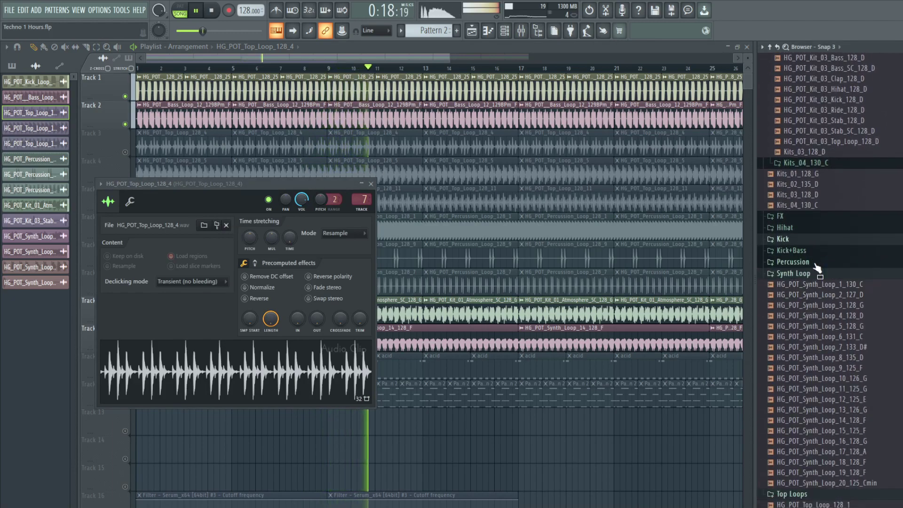
scroll(839, 259, "up", 10)
key("space")
scroll(840, 263, "up", 1)
key("space")
left_click(832, 323)
scroll(831, 325, "down", 2)
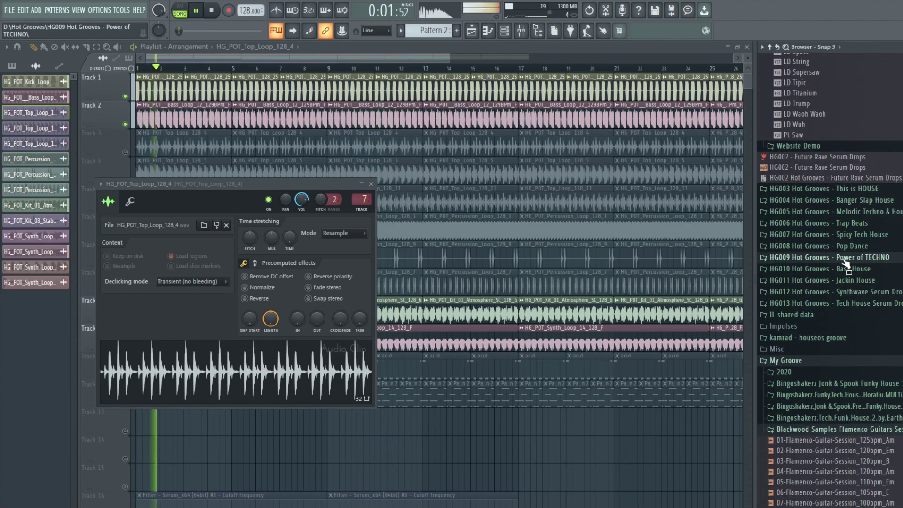
Open the Clap folder of HG009 Hot Grooves - Power of TECHNO and preview HG_POT_Clap_Loop_128_4 with playback stopped.
left_click(845, 260)
left_click(811, 70)
left_click(810, 81)
key("space")
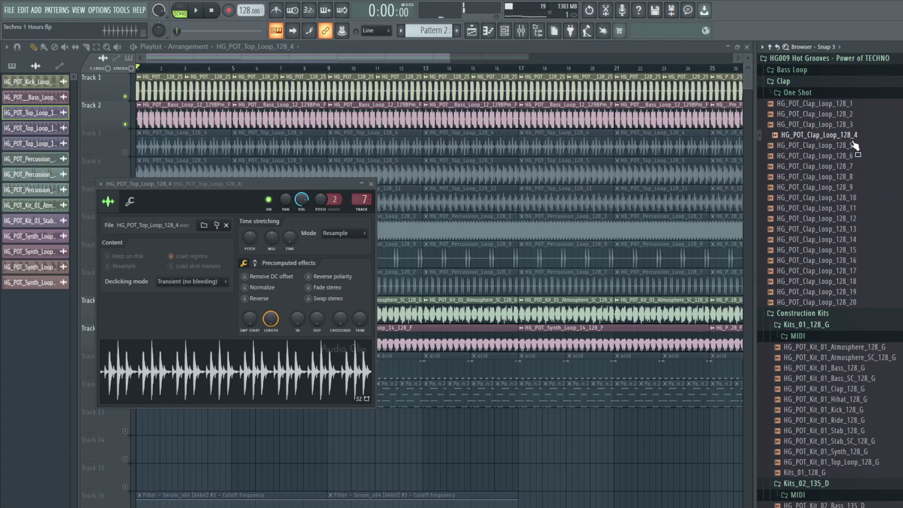
Insert an empty track above the bass loop, place HG_POT_Clap_Loop_128_4 on it at bar 1 and start playback.
right_click(108, 113)
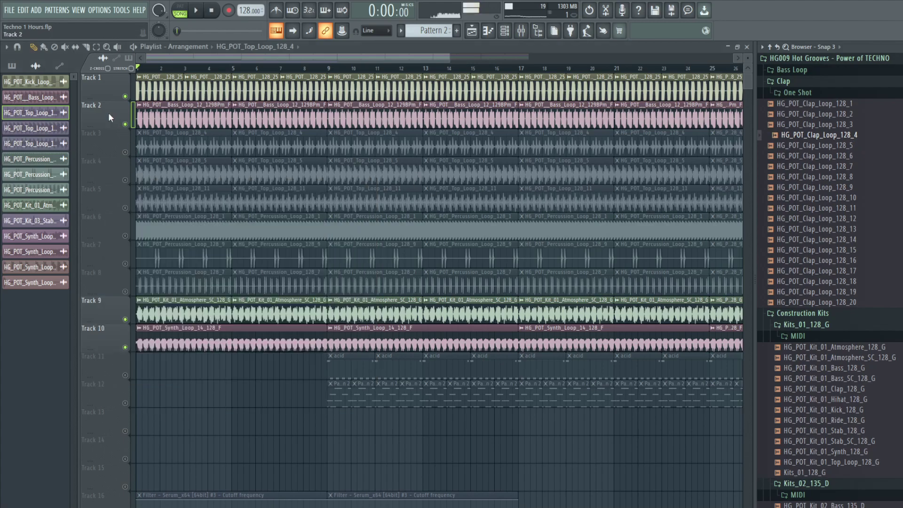
left_click(141, 254)
left_click_drag(831, 135, 186, 115)
key("space")
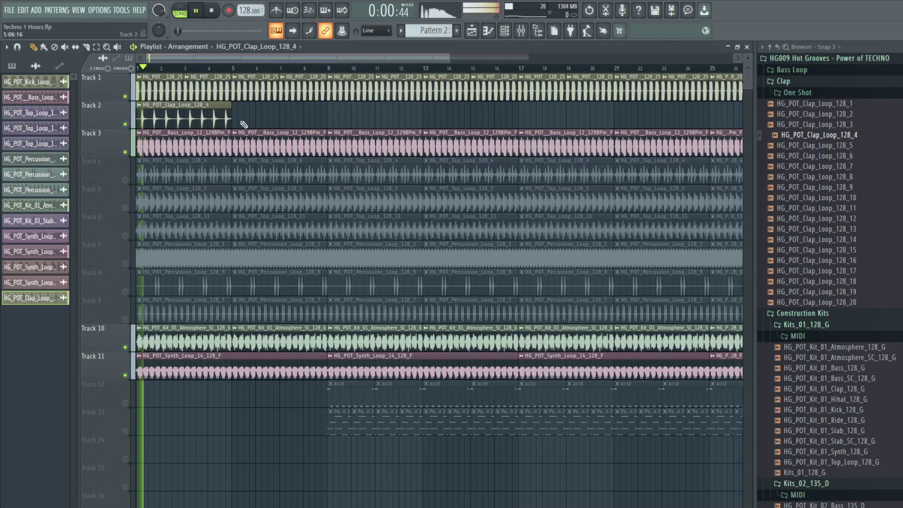
Check the Track 2 clap loop's sample settings, close them and unmute all playlist tracks.
double_click(206, 115)
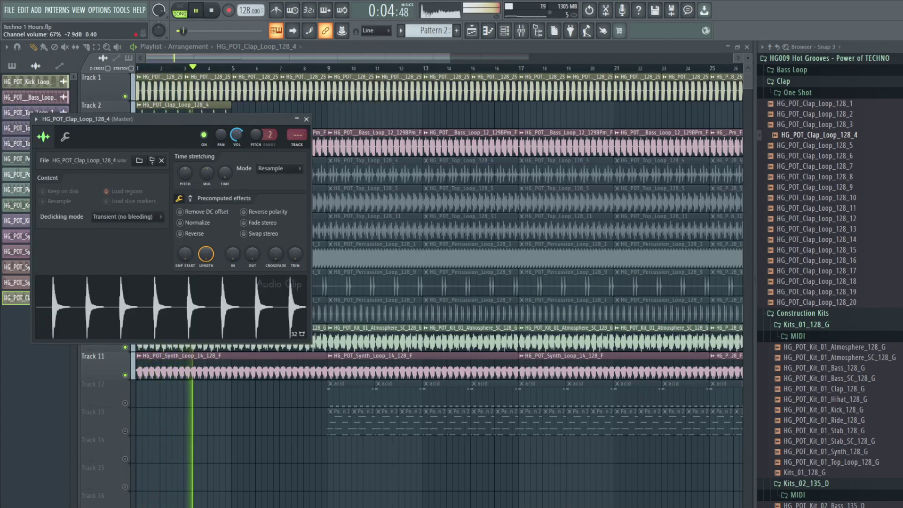
right_click(466, 121)
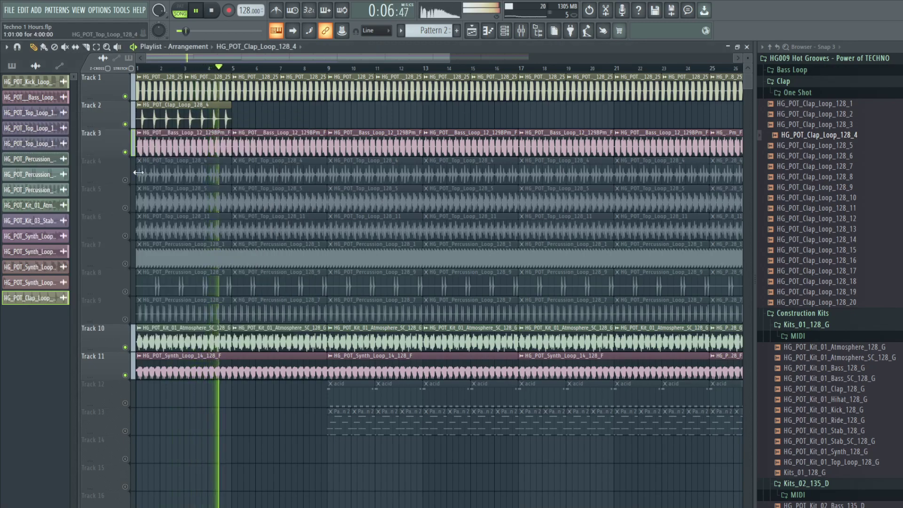
right_click(126, 180)
right_click(125, 181)
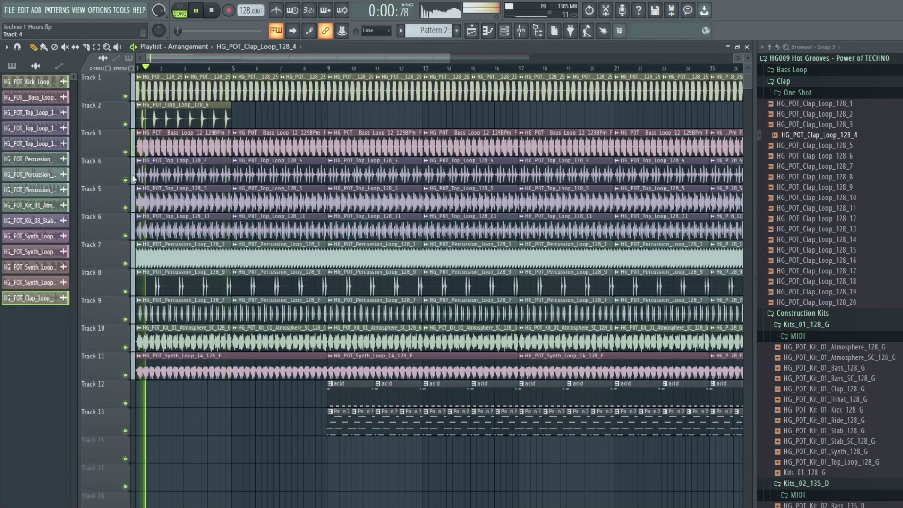
Compare the full mix with the clap track muted and unmuted, and preview HG_POT_Clap_Loop_128_13 with playback stopped.
left_click(125, 124)
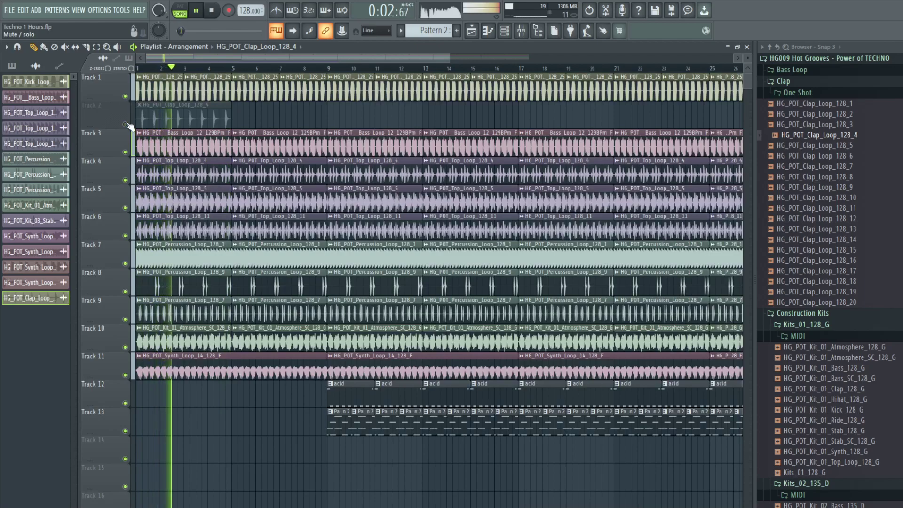
left_click(125, 124)
key("space")
left_click(809, 230)
key("space")
key("space")
Solo the kick on Track 1, unmute the clap on Track 2 and play the two together.
right_click(126, 96)
left_click(125, 124)
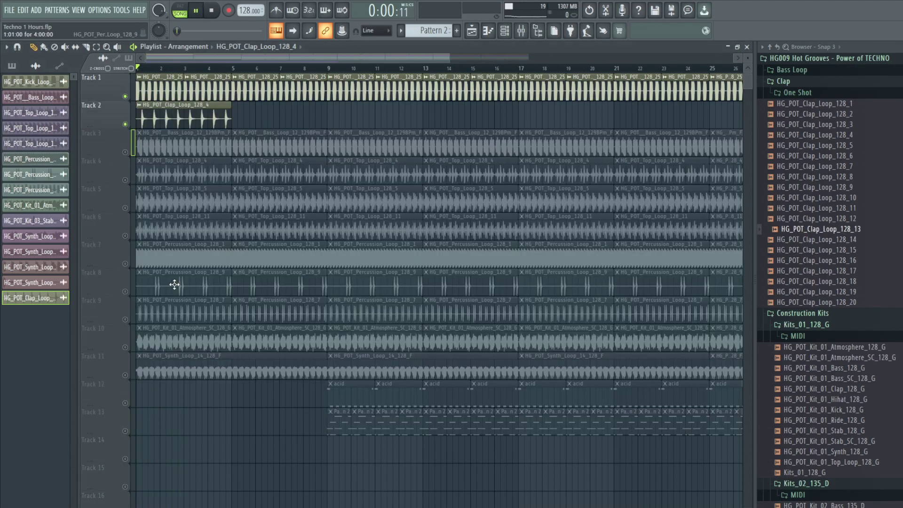
key("space")
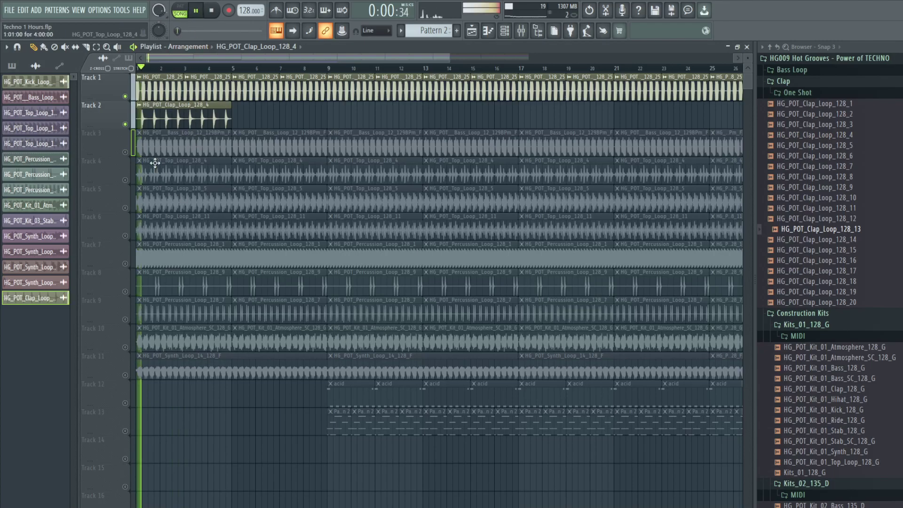
Audition the kick and clap with the bass loop on Track 3, toggling its mute and leaving it audible.
left_click(125, 152)
key("space")
scroll(130, 146, "down", 4)
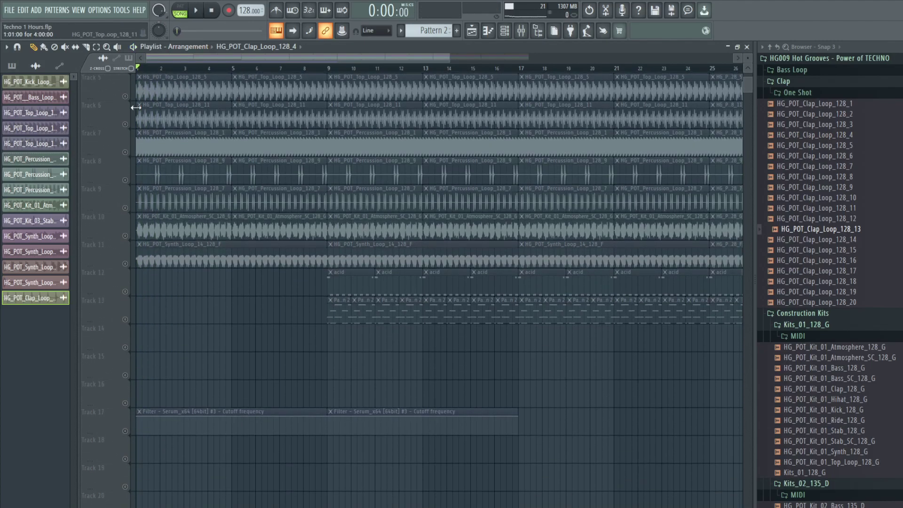
scroll(135, 113, "up", 3)
key("space")
left_click(126, 153)
key("space")
key("space")
scroll(148, 176, "down", 2)
scroll(147, 176, "up", 2)
key("space")
left_click(125, 151)
scroll(299, 155, "up", 1)
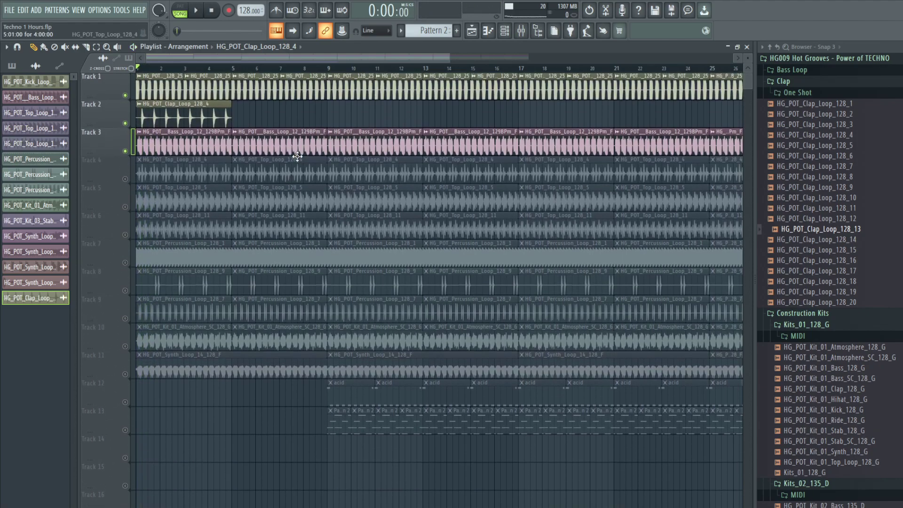
Delete the bar 1 to 8 loops from Tracks 4, 5, 6 and 7, unmuting Track 5.
right_click(242, 175)
right_click(212, 179)
left_click(126, 208)
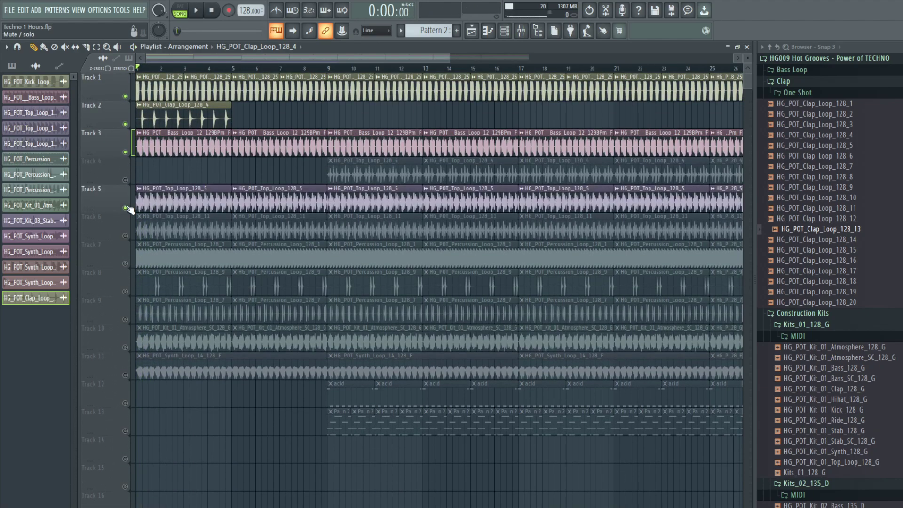
right_click(262, 208)
right_click(220, 208)
right_click(219, 233)
right_click(236, 228)
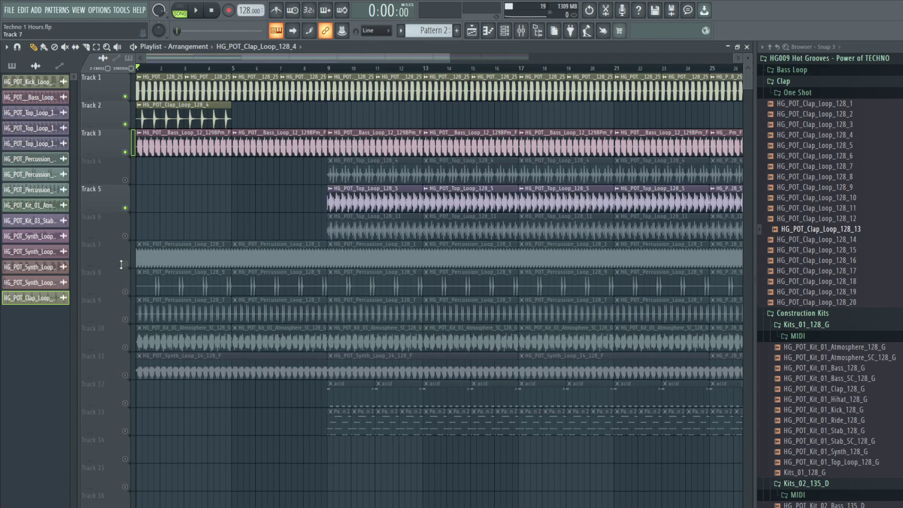
right_click(155, 258)
right_click(240, 258)
Unmute Tracks 8 to 11 and delete the percussion loops in bars 1 to 8 of Tracks 8 and 9.
left_click(125, 291)
key("space")
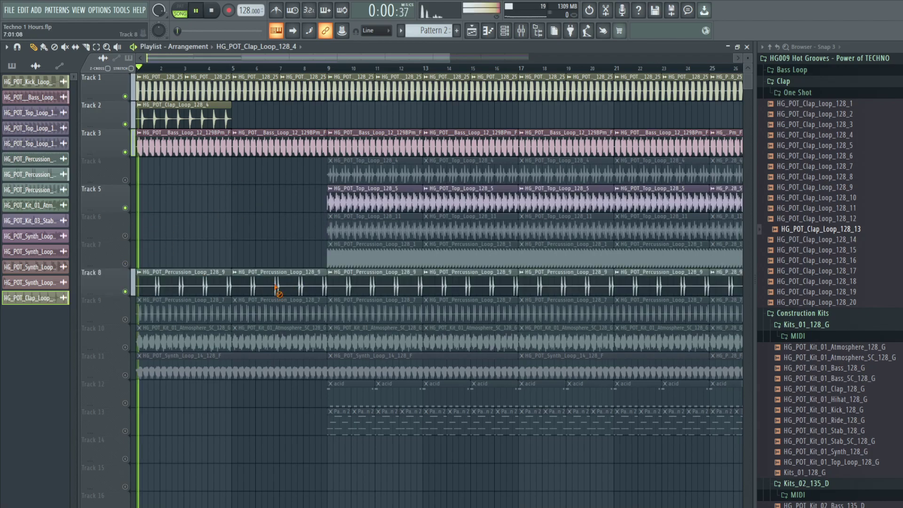
left_click(125, 319)
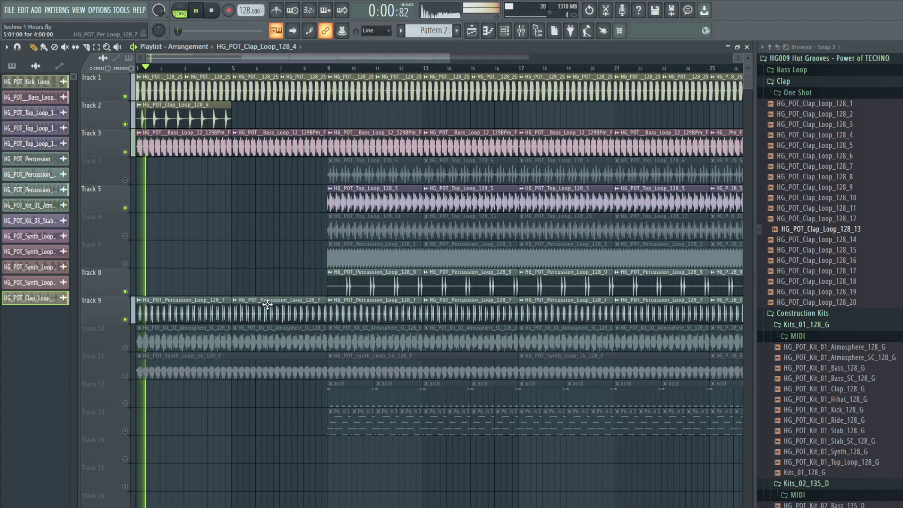
right_click(256, 305)
right_click(155, 306)
key("space")
left_click(125, 347)
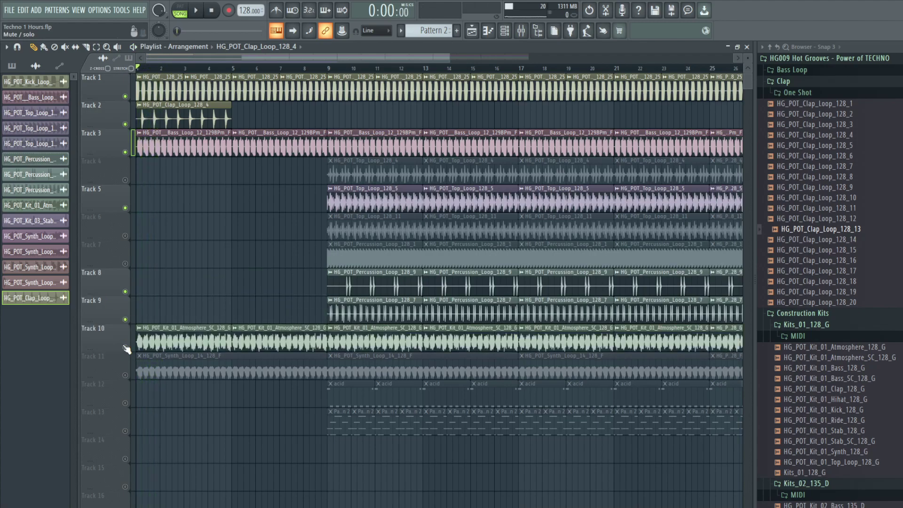
left_click(126, 375)
Create an automation clip for the Fruity Filter cutoff frequency on the HG_POT_Synth_Loop_14_128_F mixer track.
double_click(164, 370)
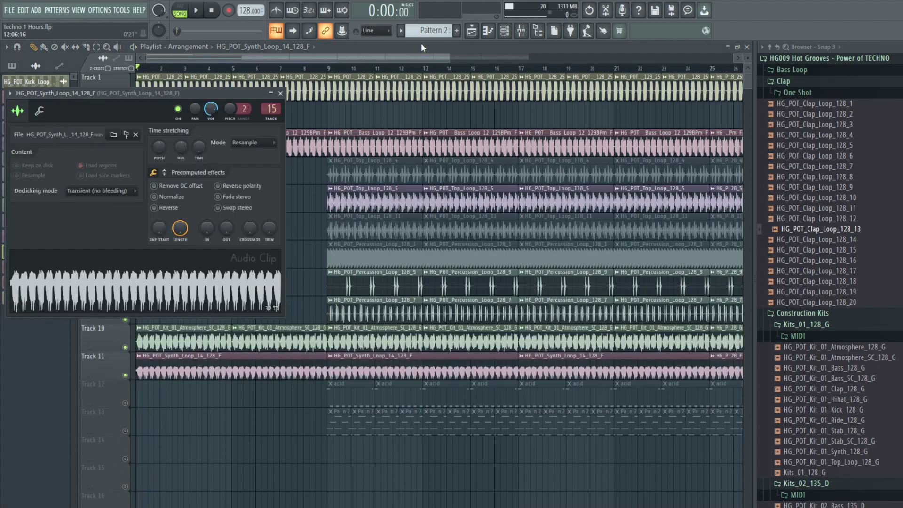
left_click(520, 32)
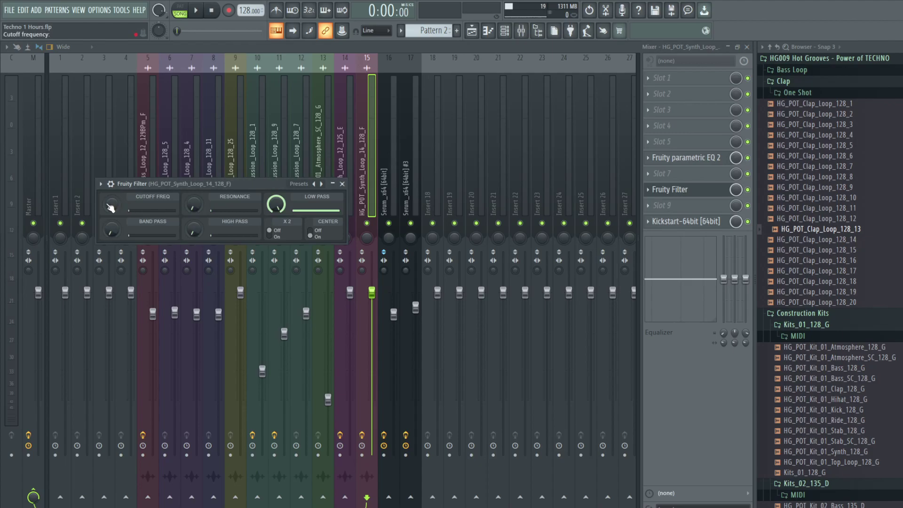
key("Escape")
key("Escape")
key("Escape")
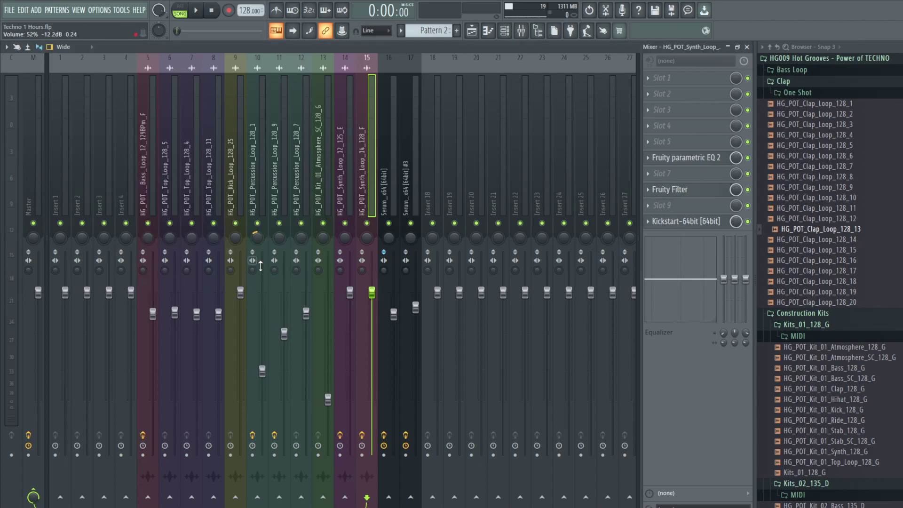
Shape the synth loop's cutoff automation on Track 14 to rise to a peak at bar 9, and unmute all tracks.
scroll(278, 416, "down", 3)
left_click_drag(329, 378, 330, 358)
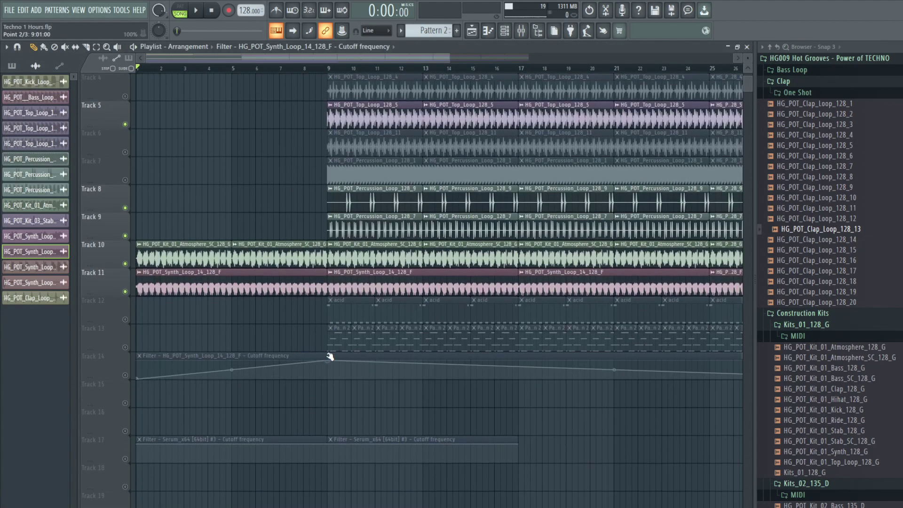
left_click(126, 375)
right_click(125, 375)
right_click(125, 376)
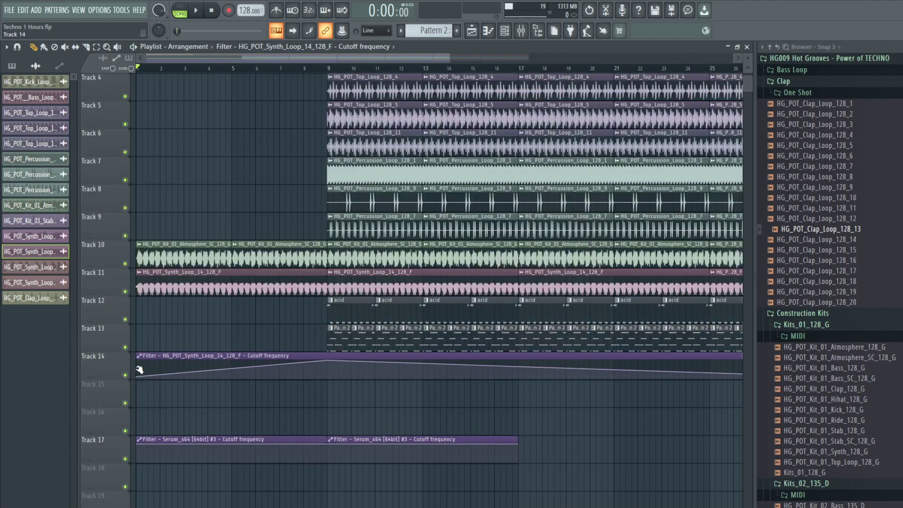
Start playback and repeat the clap loop on Track 2 from bar 5 to bar 9.
key("space")
scroll(201, 272, "up", 3)
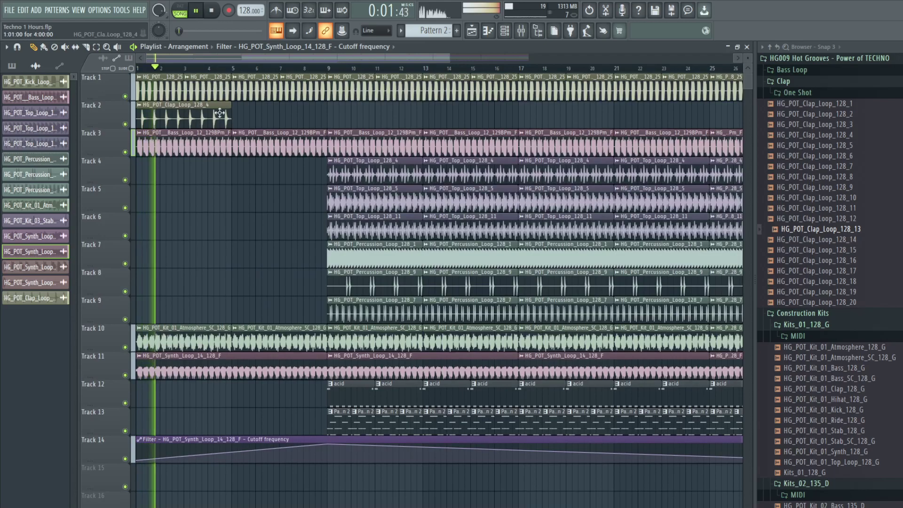
left_click_drag(239, 119, 233, 118)
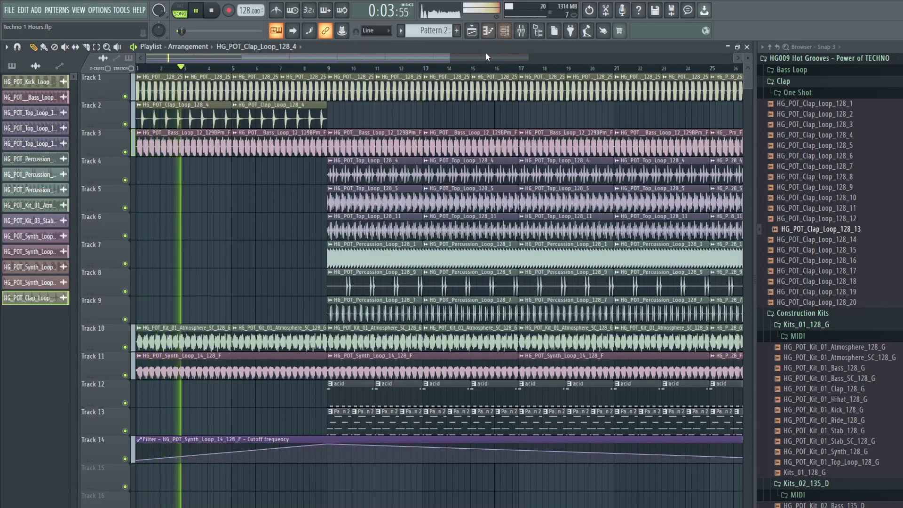
Delete the loops in bars 9 to 16 of Tracks 4, 5, 6 and 8 so they start at bar 17.
left_click_drag(450, 58, 576, 57)
right_click(389, 179)
right_click(317, 179)
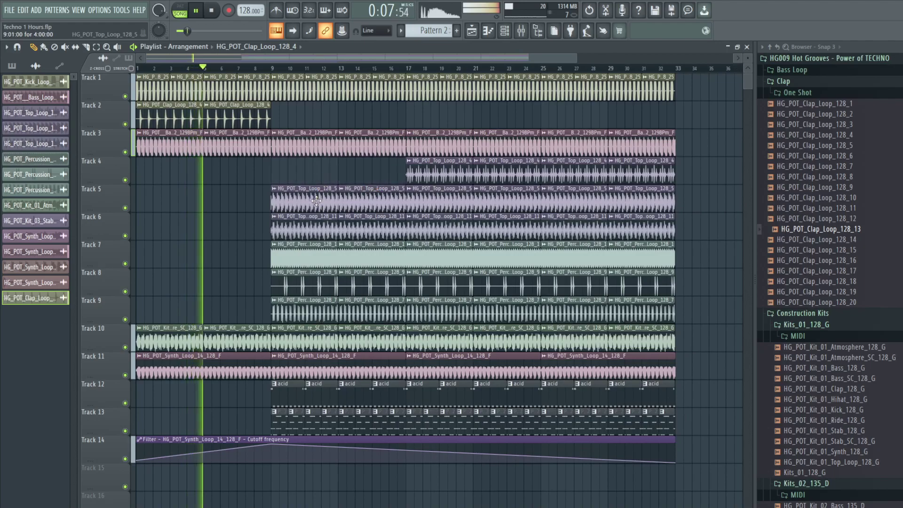
right_click(320, 198)
right_click(374, 195)
right_click(323, 225)
right_click(367, 227)
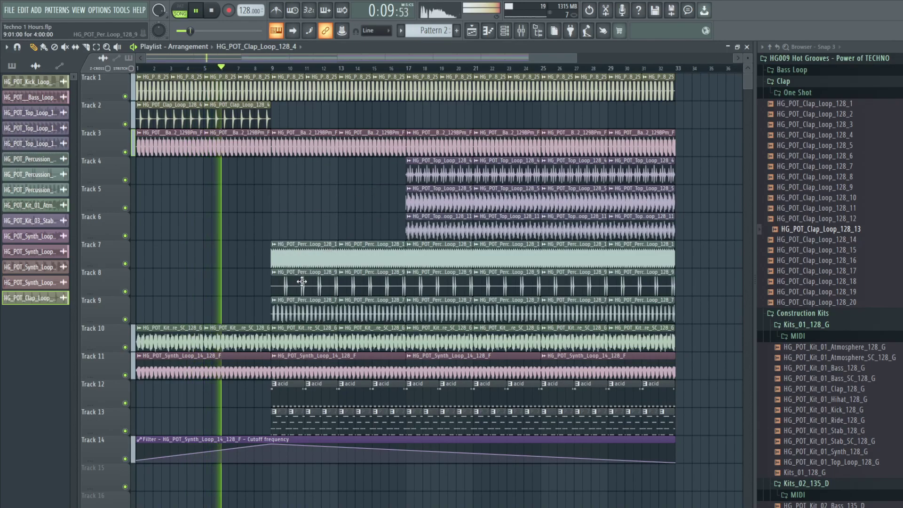
right_click(363, 291)
right_click(312, 292)
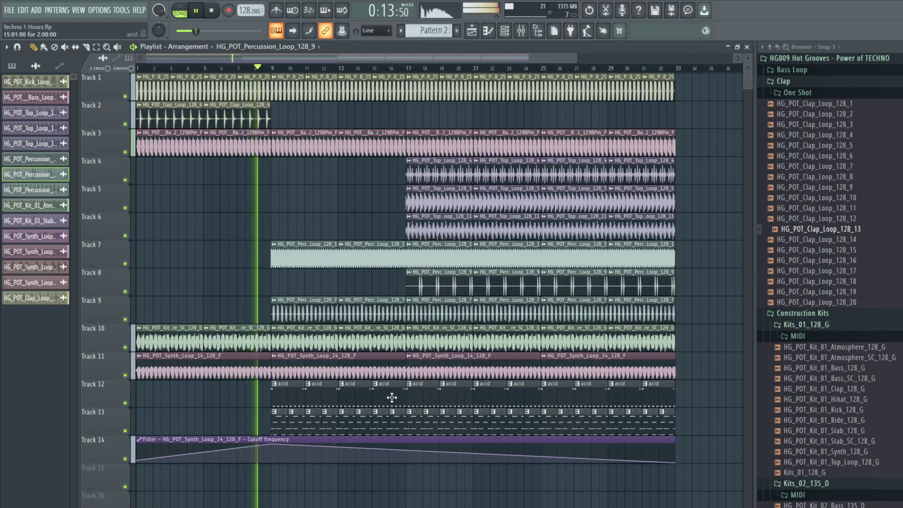
Delete the eight Pattern 2 clips in bars 9 to 16 of Track 13.
right_click(274, 429)
right_click(296, 429)
right_click(312, 429)
right_click(330, 429)
right_click(345, 428)
right_click(363, 428)
right_click(378, 428)
right_click(397, 427)
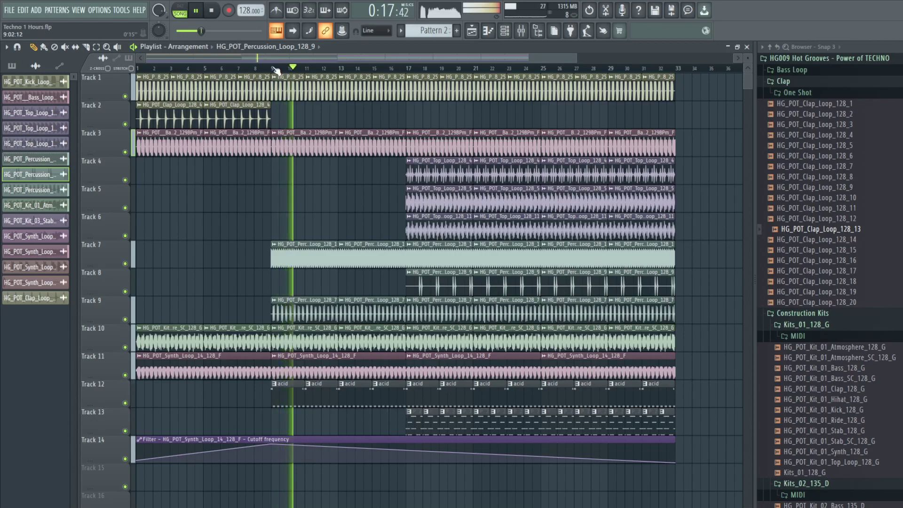
Restart playback from bar 1 and slightly lower the mixer volume of HG_POT_Percussion_Loop_128_1.
left_click_drag(275, 69, 70, 89)
double_click(313, 256)
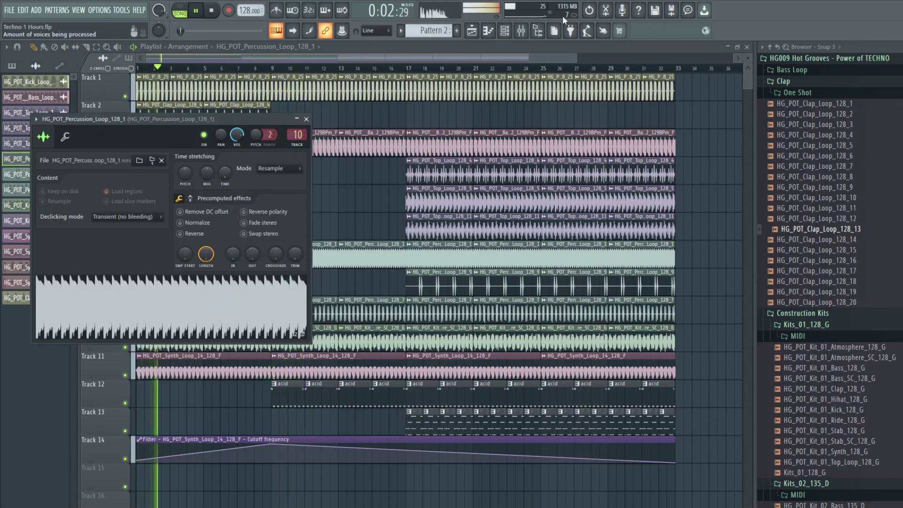
key("F9")
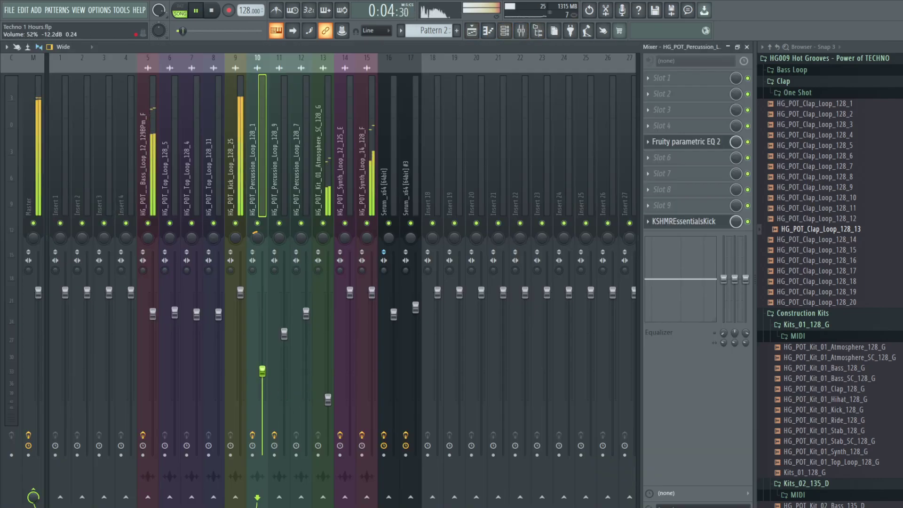
Add Fruity parametric EQ 2 to Master slot 3, load the 40Hz cut preset and raise its high-pass to about 133 Hz.
left_click(30, 97)
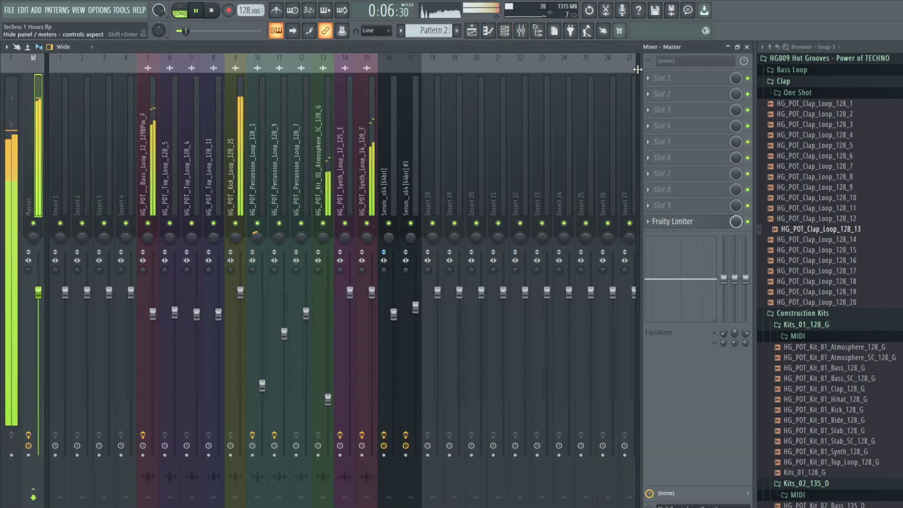
left_click(518, 138)
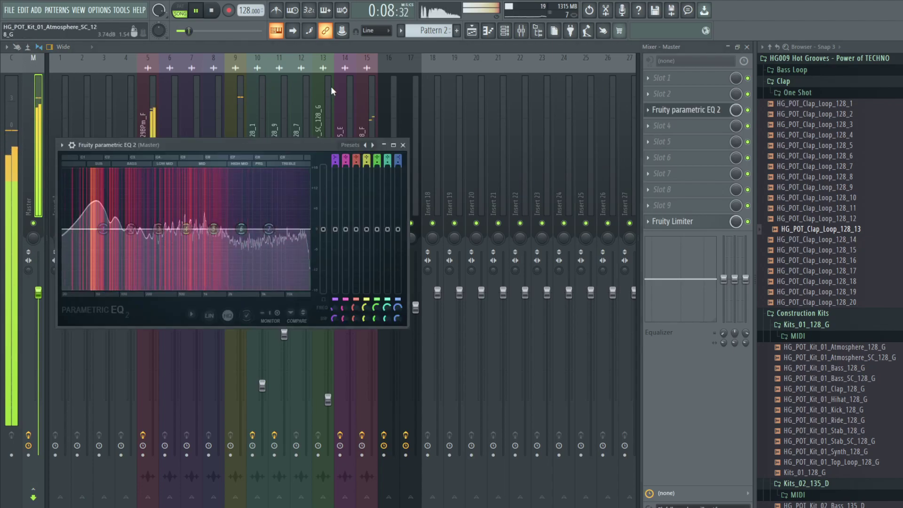
left_click(373, 145)
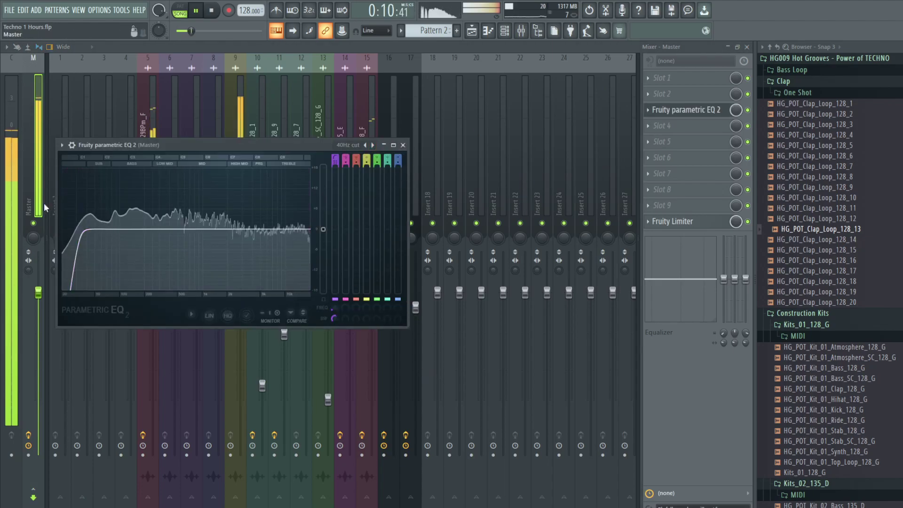
left_click_drag(83, 230, 133, 229)
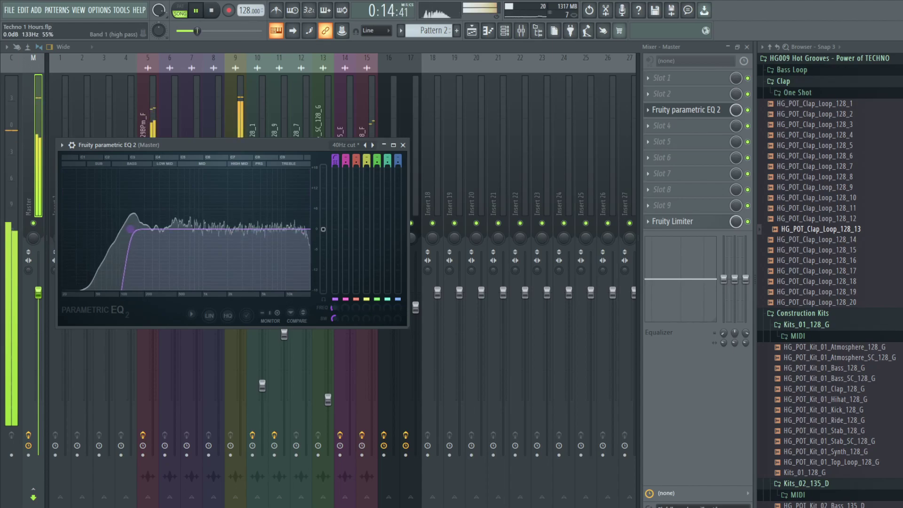
Automate the Master EQ's mix level on Track 15: falling to bar 9, high until bar 17, dropping, and rising to bar 33.
left_click(730, 111)
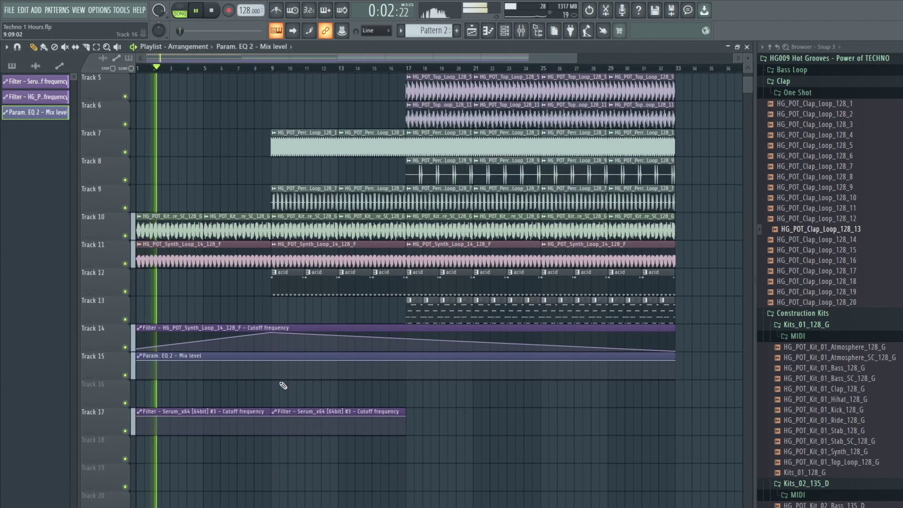
right_click(281, 377)
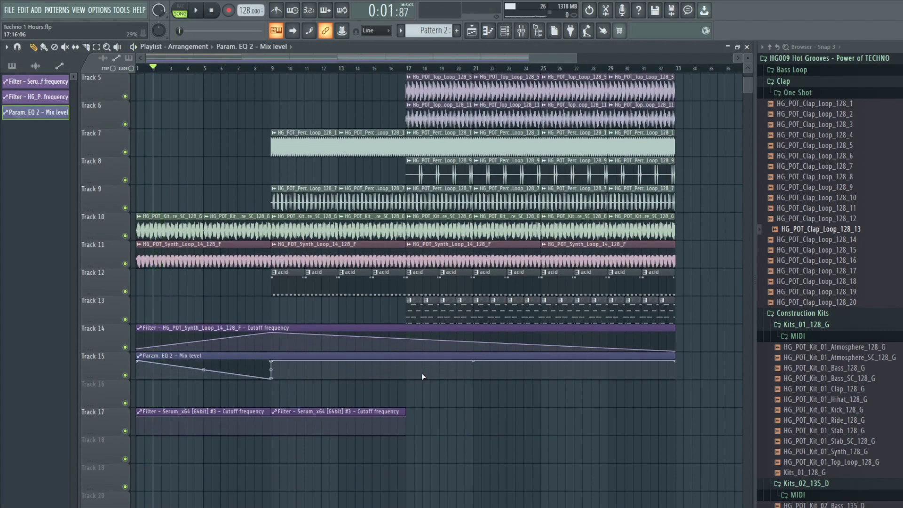
right_click(423, 376)
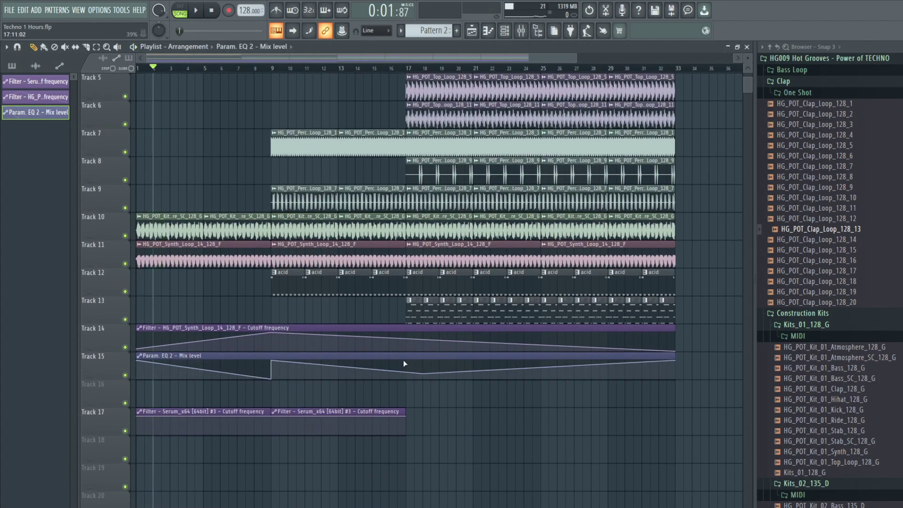
right_click(422, 376)
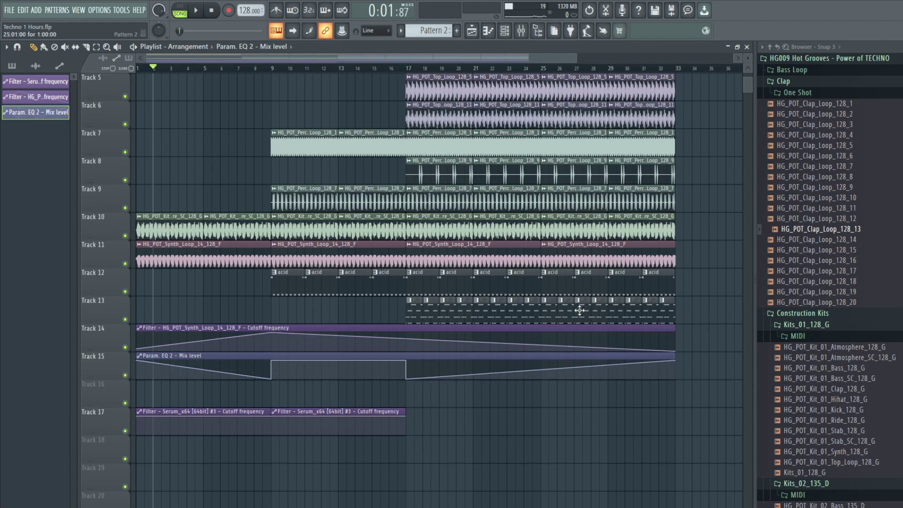
scroll(733, 306, "up", 1)
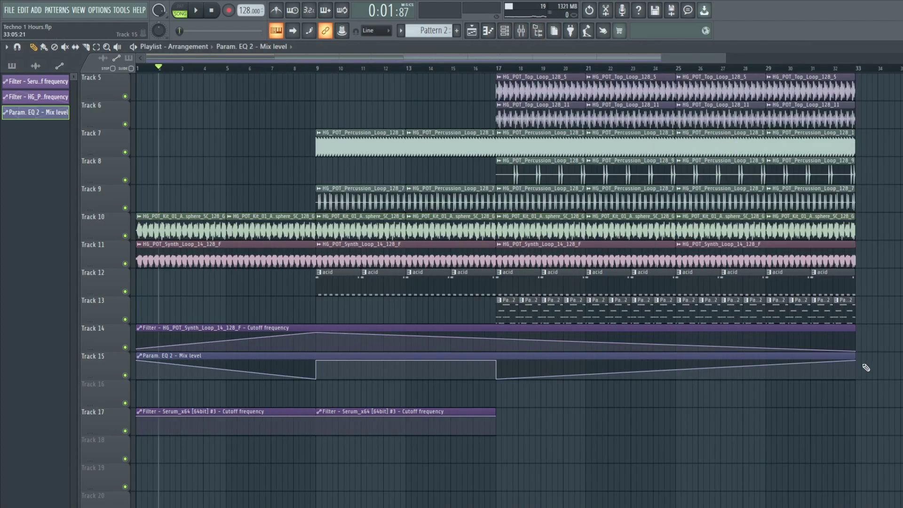
Flatten the EQ mix level automation on Track 15 at its minimum from bars 1 to 9 and 17 to 33.
left_click_drag(855, 361, 856, 390)
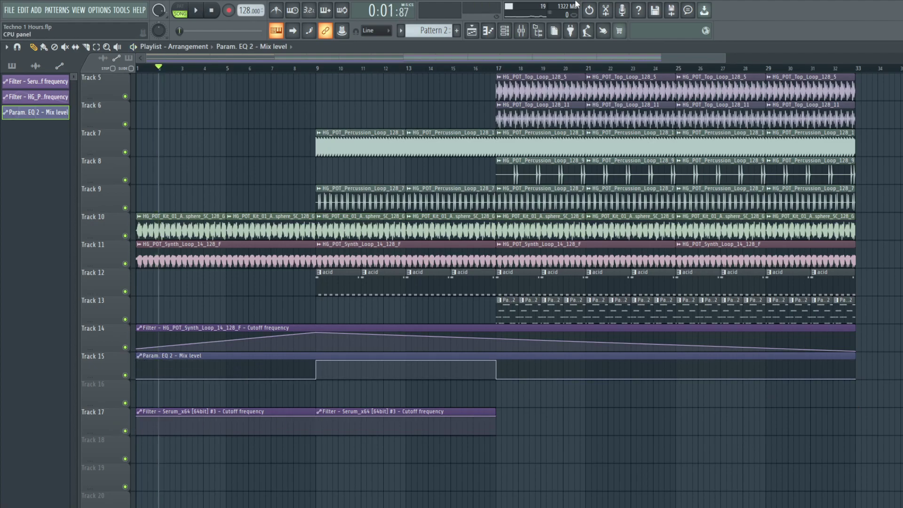
Add Endless Smile to Master slot 1 and choose its hard "smack in the face" preset while the track plays.
left_click(520, 31)
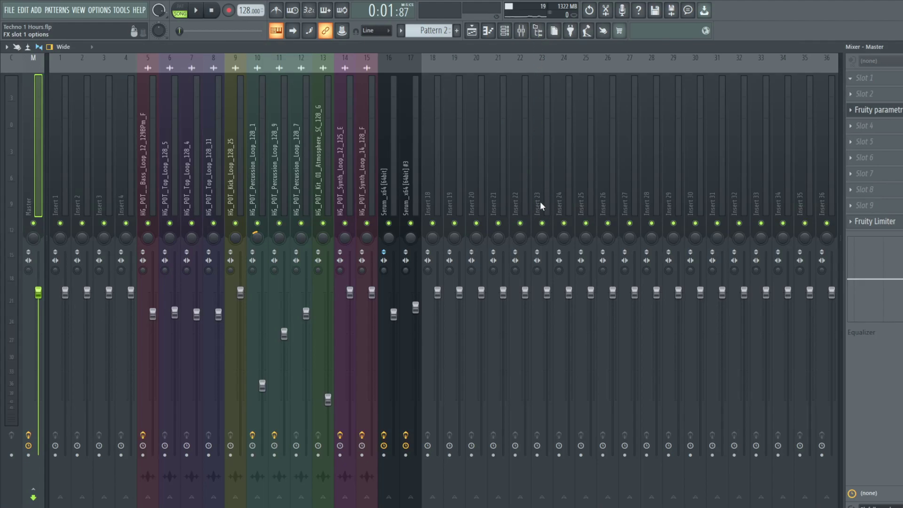
key("space")
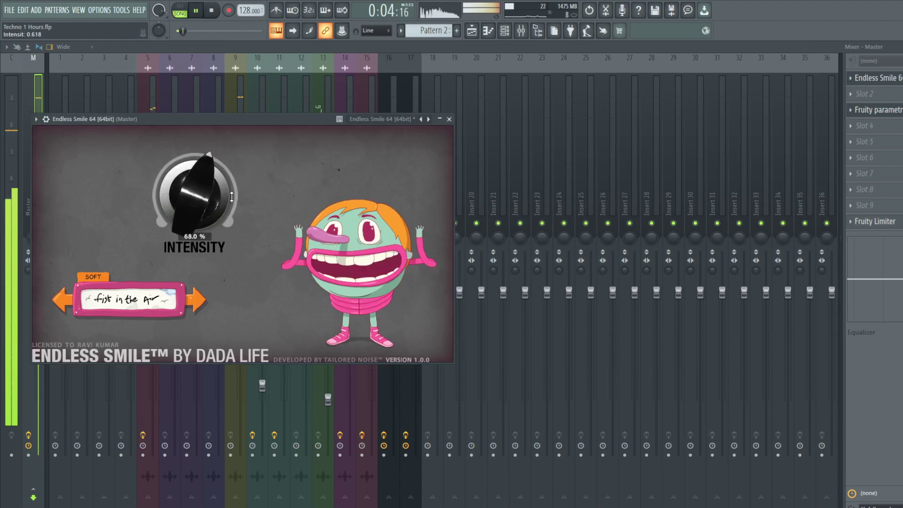
left_click(204, 304)
left_click(203, 303)
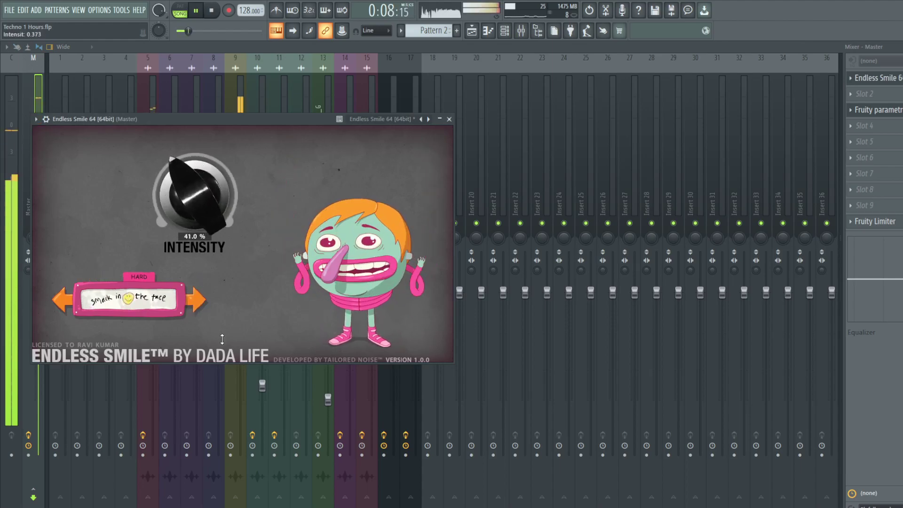
Automate the Master's Endless Smile intensity on Track 16, rising from zero at bar 9 to bar 16 and returning to zero at bar 17.
left_click(35, 120)
left_click(77, 246)
scroll(812, 75, "up", 1)
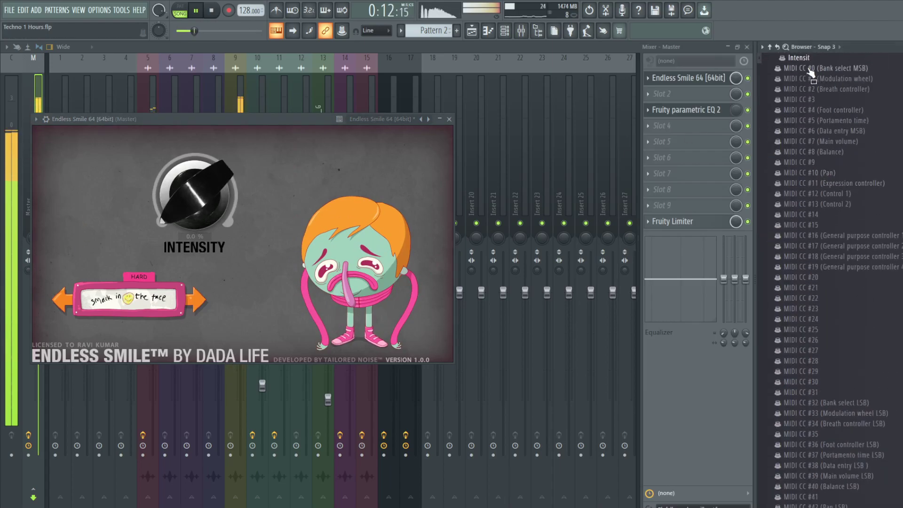
left_click_drag(835, 119, 834, 110)
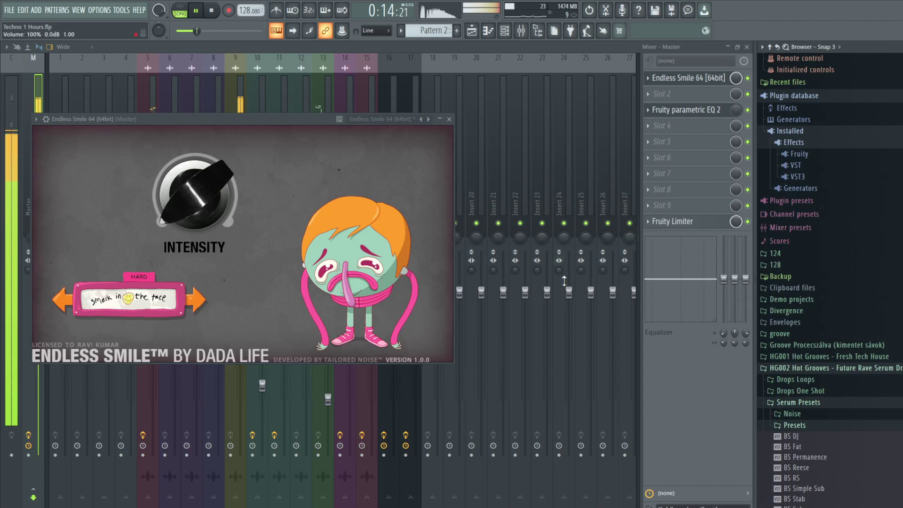
left_click(747, 47)
left_click(591, 428)
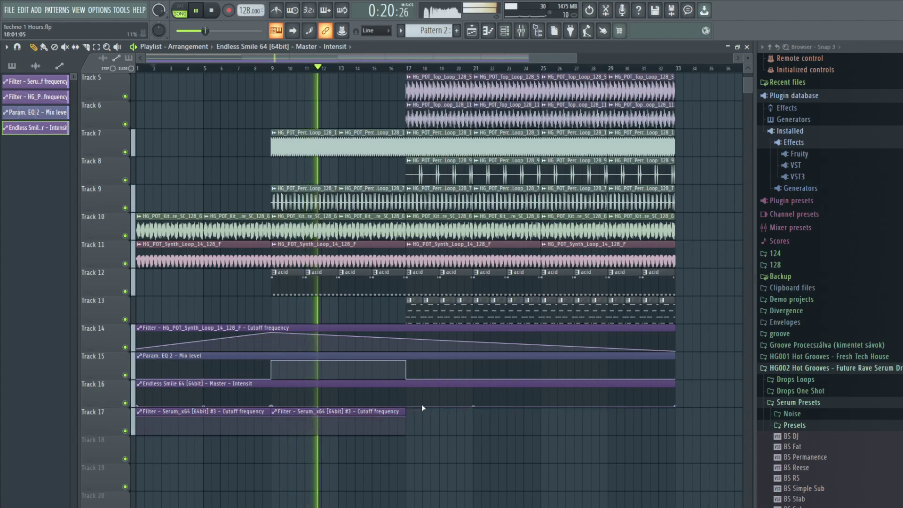
left_click_drag(406, 405, 406, 401)
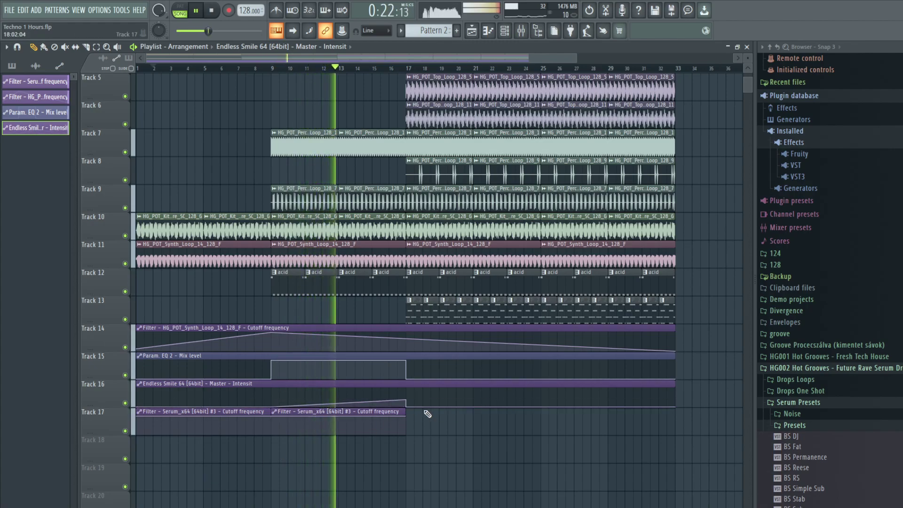
left_click_drag(405, 401, 390, 398)
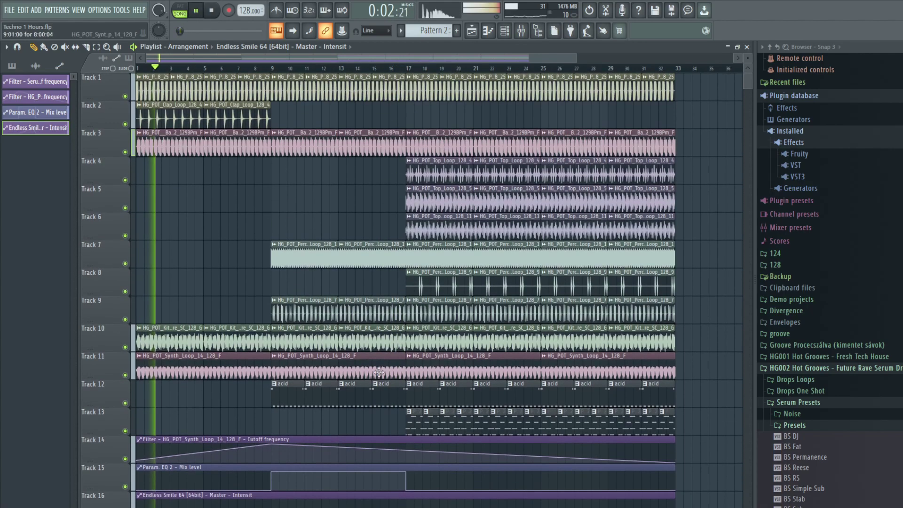
Extend HG_POT_Clap_Loop_128_4 on Track 2 through bars 9 to 16.
left_click(275, 115)
left_click_drag(275, 115, 273, 116)
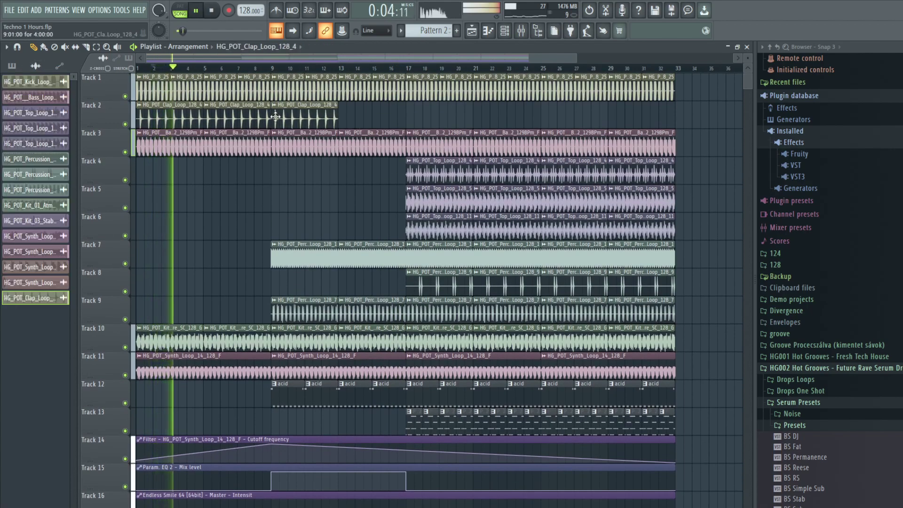
left_click_drag(385, 115, 343, 115)
Clear bars 15 and 16 of the kick, bass, percussion, atmosphere and synth loops on Tracks 1, 3, 7, 9, 10 and 11.
right_click(403, 90)
left_click(306, 69)
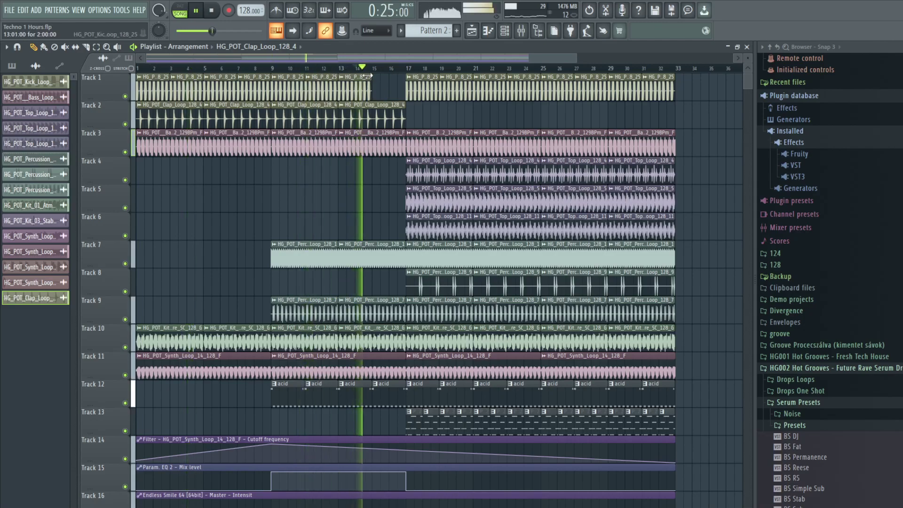
scroll(832, 322, "down", 10)
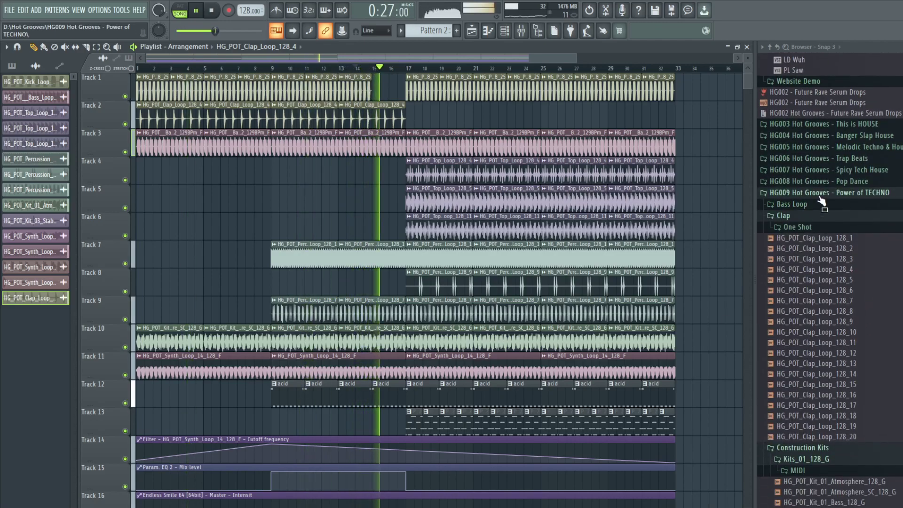
left_click(808, 215)
left_click(816, 227)
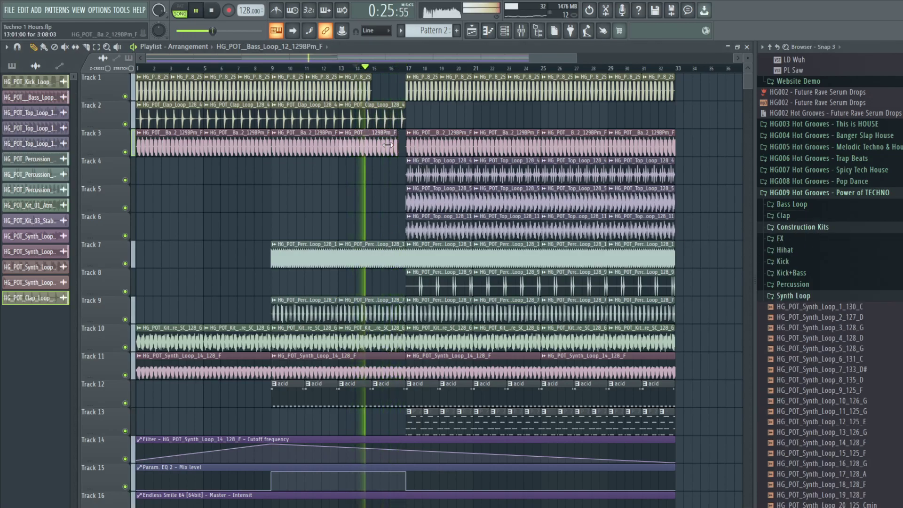
left_click_drag(405, 257, 369, 256)
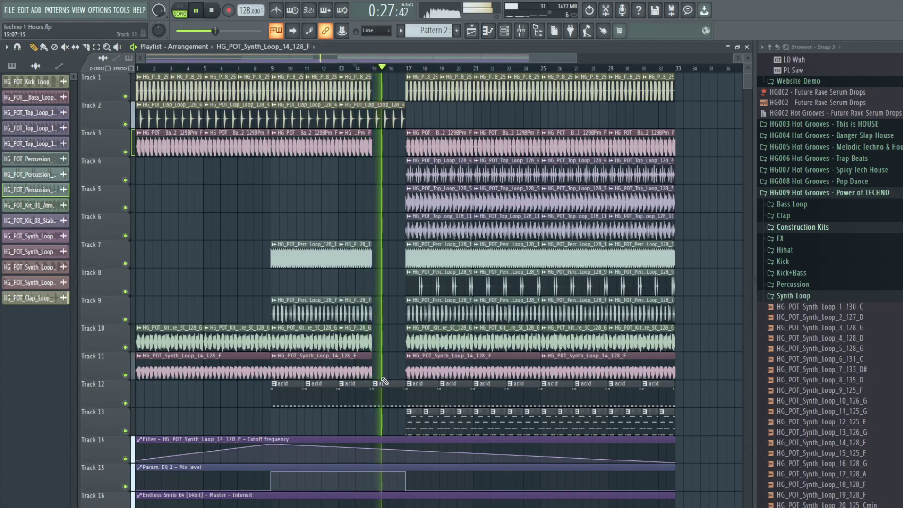
Audition the break, then delete the percussion loop clips in bars 17 to 24 of Tracks 7 and 8.
key("space")
scroll(416, 324, "down", 4)
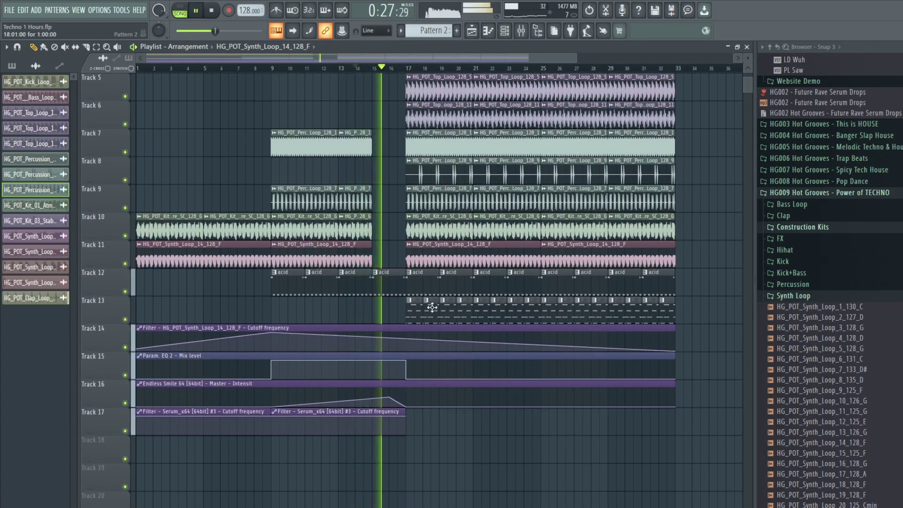
scroll(412, 320, "up", 4)
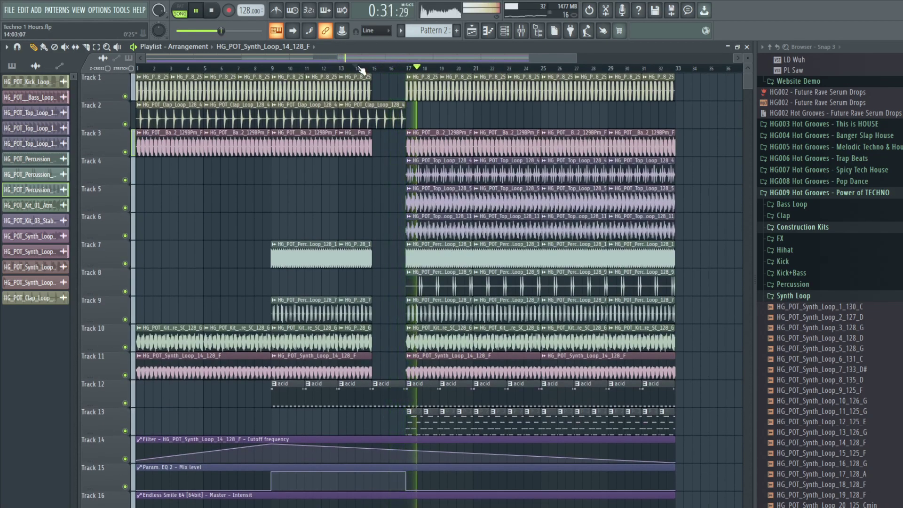
left_click_drag(361, 69, 228, 68)
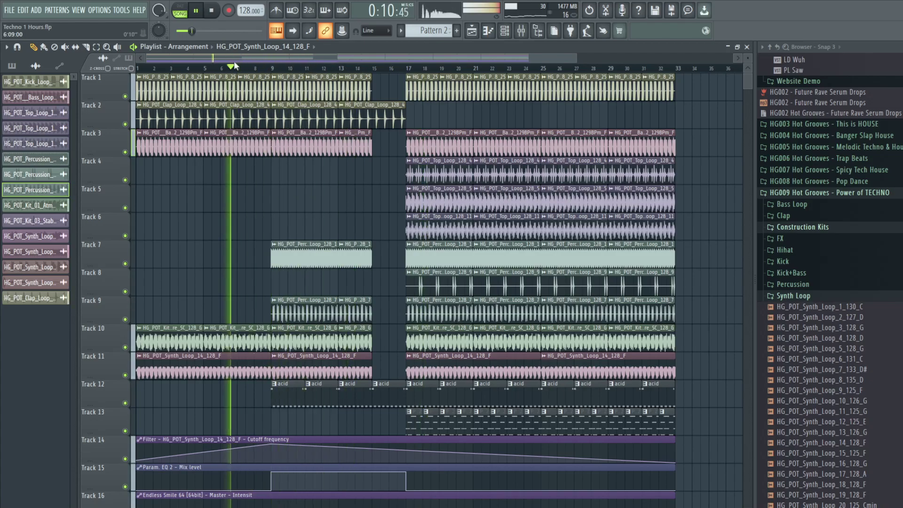
scroll(355, 198, "down", 3)
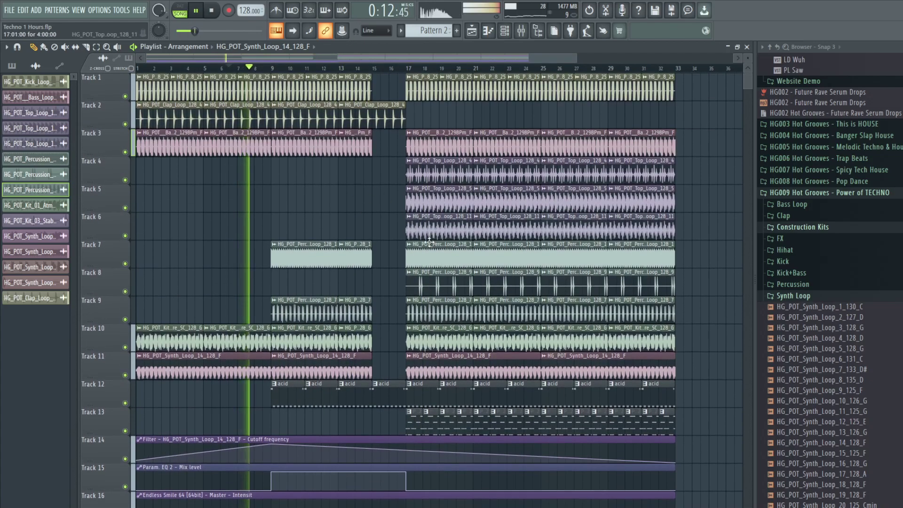
scroll(515, 338, "up", 3)
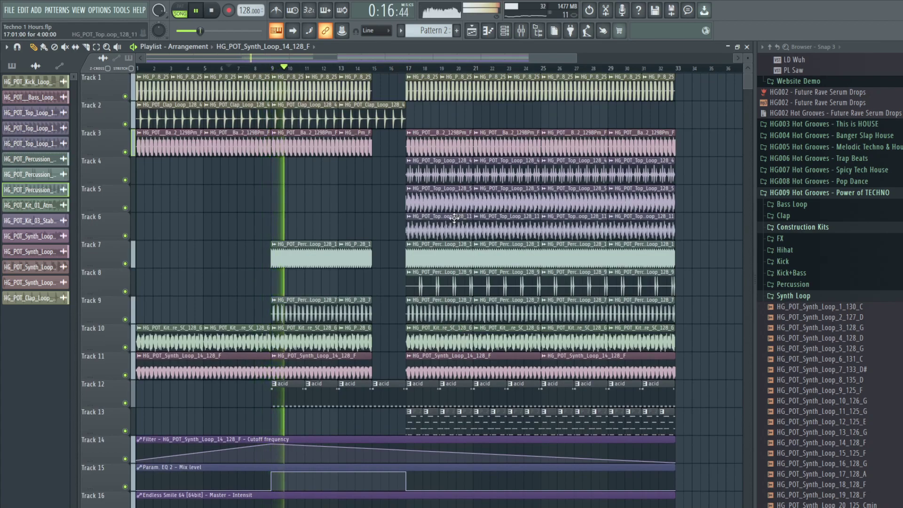
right_click(481, 262)
right_click(434, 264)
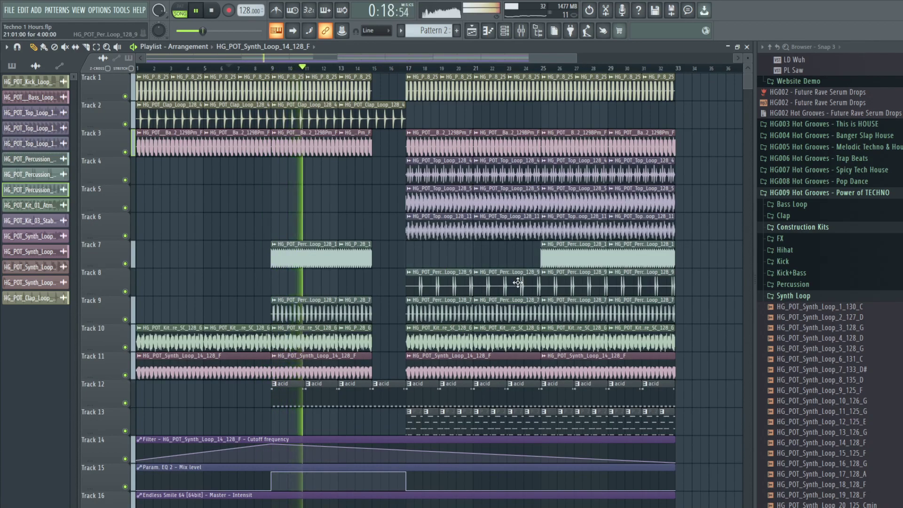
right_click(473, 283)
right_click(423, 282)
Delete the Pattern 2 clips in bars 17 to 24 of Track 13 and trim the Track 2 clap loop to end at bar 15.
left_click(369, 68)
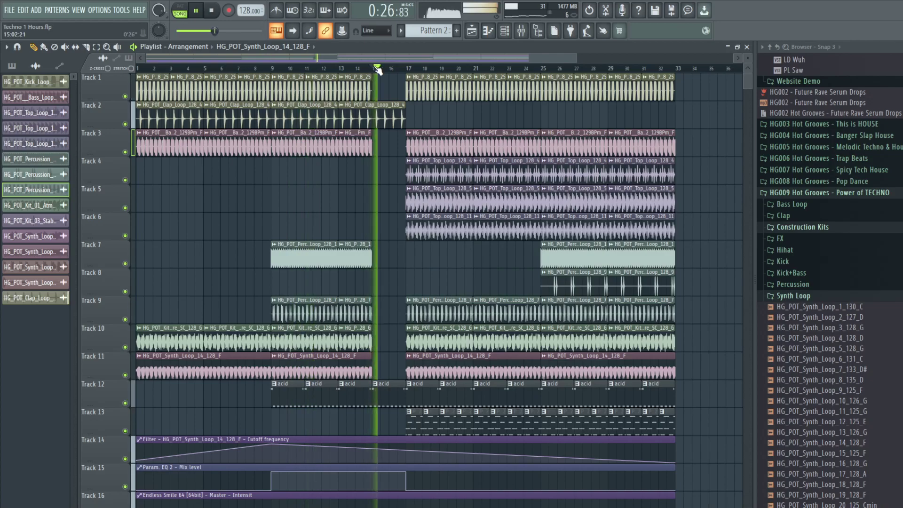
mouse_move(421, 442)
left_mouse_down()
mouse_move(465, 431)
mouse_move(532, 436)
left_mouse_up()
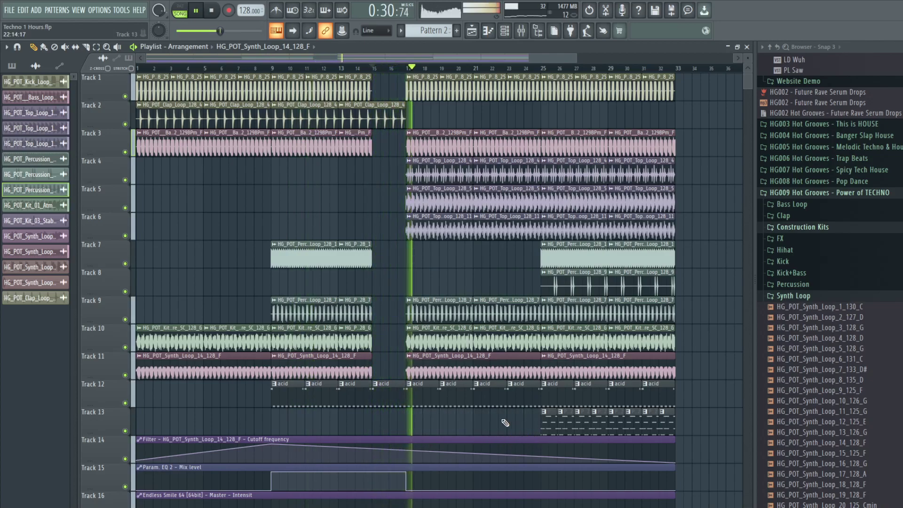
left_click_drag(405, 117, 371, 117)
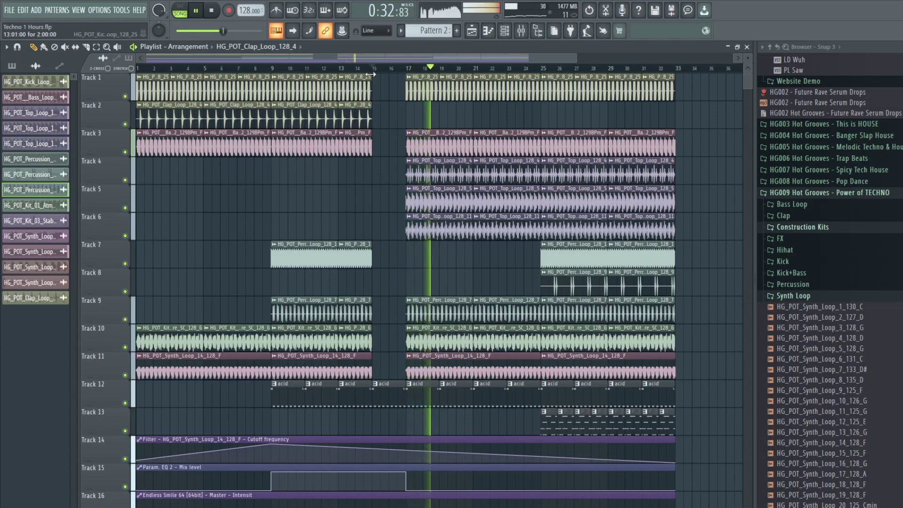
Add Fruity parametric EQ 2 to slot 6 of the HG_POT_Kit_01_Atmosphere_SC_128_G mixer track, using the 40Hz cut preset with a raised high-pass frequency.
left_click(262, 68)
left_click_drag(237, 105, 136, 113)
scroll(272, 338, "down", 3)
left_click(254, 273)
double_click(248, 246)
key("F9")
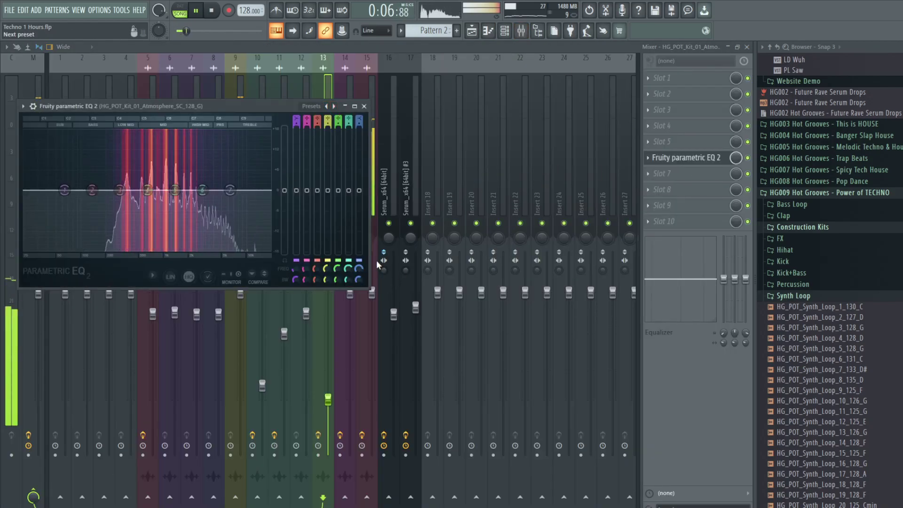
middle_click(65, 191)
left_click_drag(63, 209, 121, 195)
key("Escape")
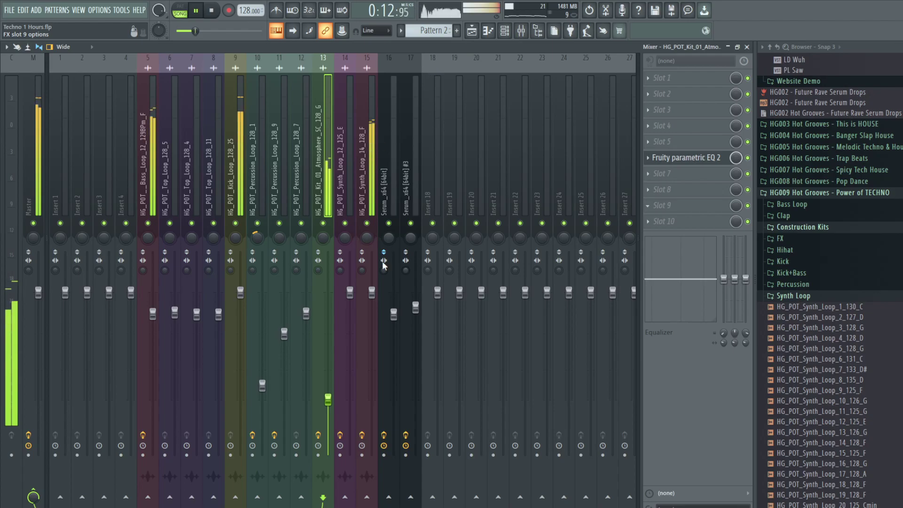
Add Fruity Filter to the atmosphere track's slot 9, set resonance and high pass to zero, and create a cutoff frequency automation clip.
left_click(316, 310)
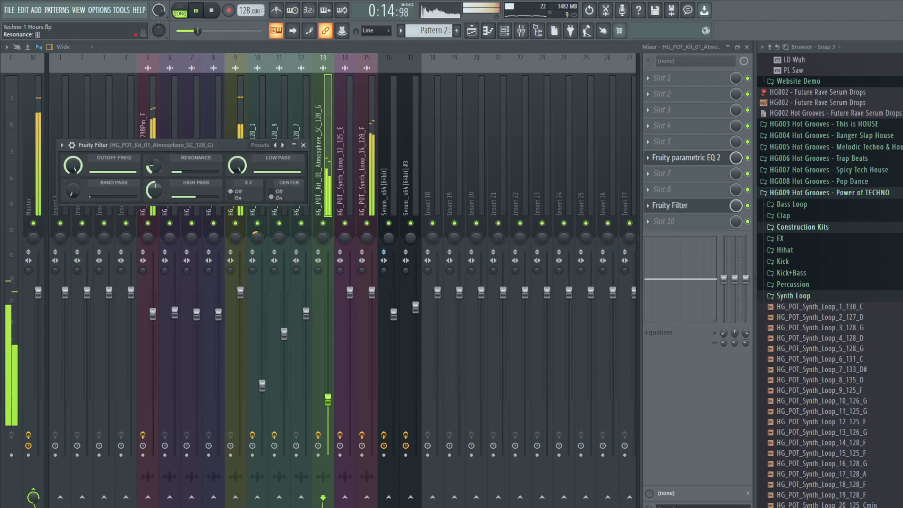
left_click_drag(153, 190, 165, 207)
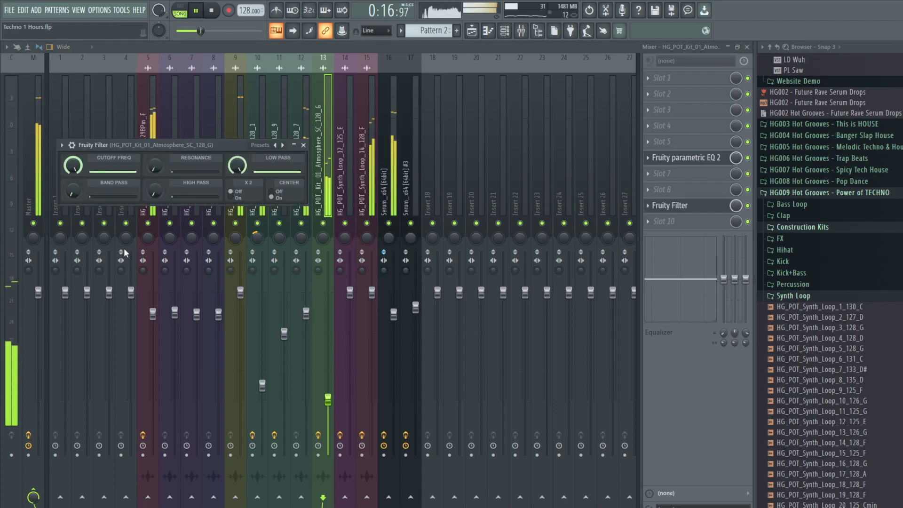
key("Escape")
key("Escape")
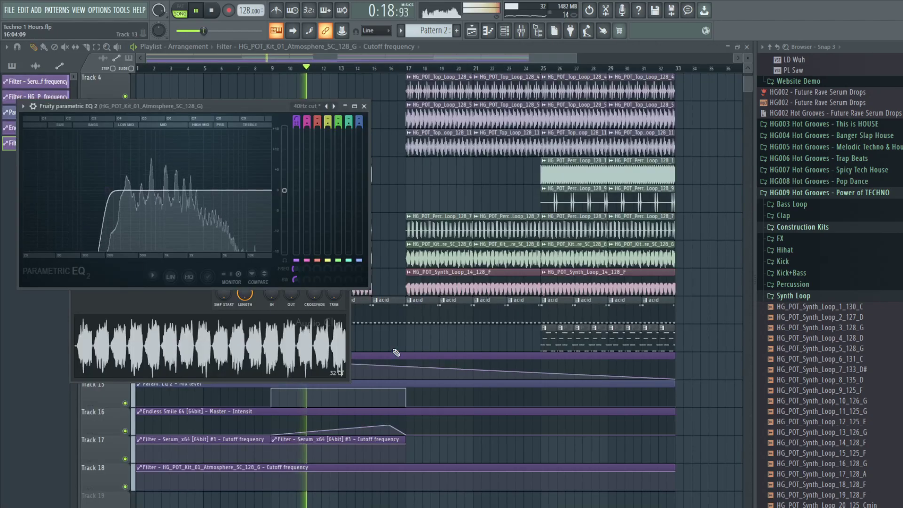
key("Escape")
key("Escape")
Shape the atmosphere cutoff automation on Track 18 to stay high until bar 17, drop sharply, and rise back to its high level by bar 25.
scroll(404, 344, "down", 4)
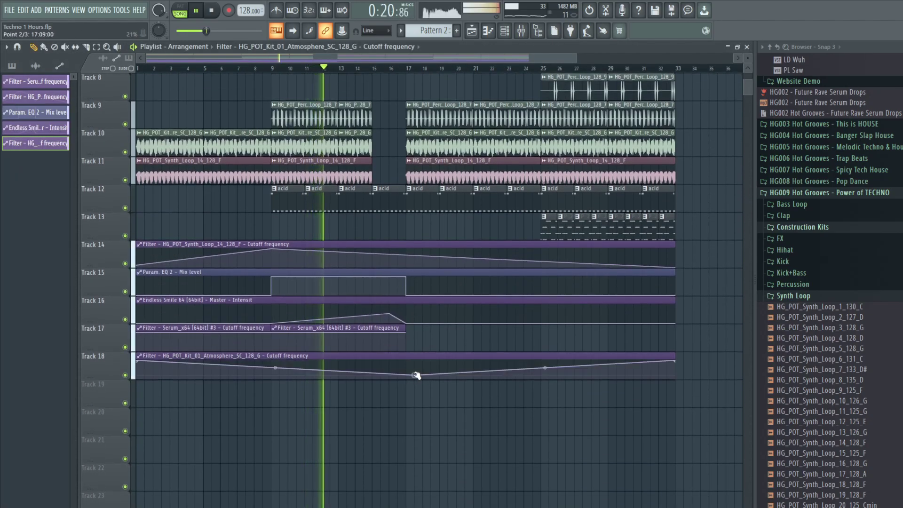
left_click_drag(403, 360, 406, 374)
scroll(393, 339, "up", 6)
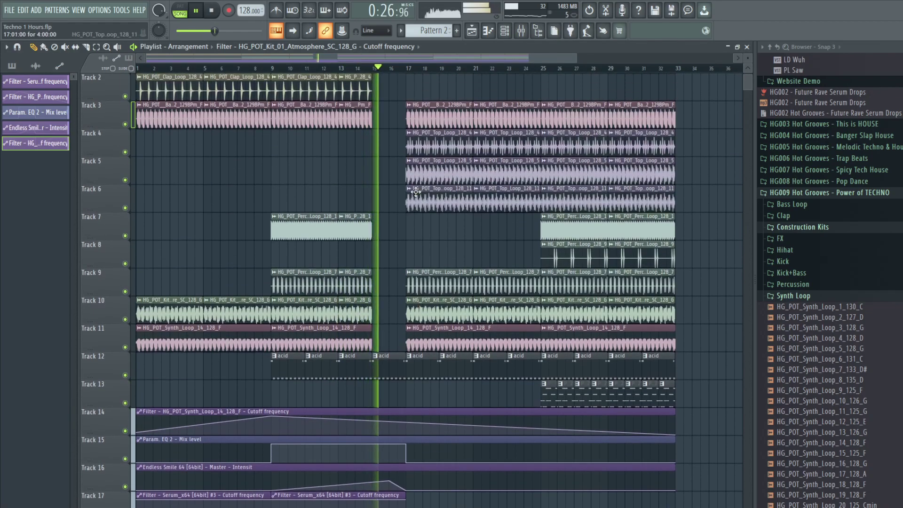
Move the peak of the Endless Smile intensity automation on Track 16 to bar 15 and restart playback near bar 1.
scroll(383, 317, "down", 3)
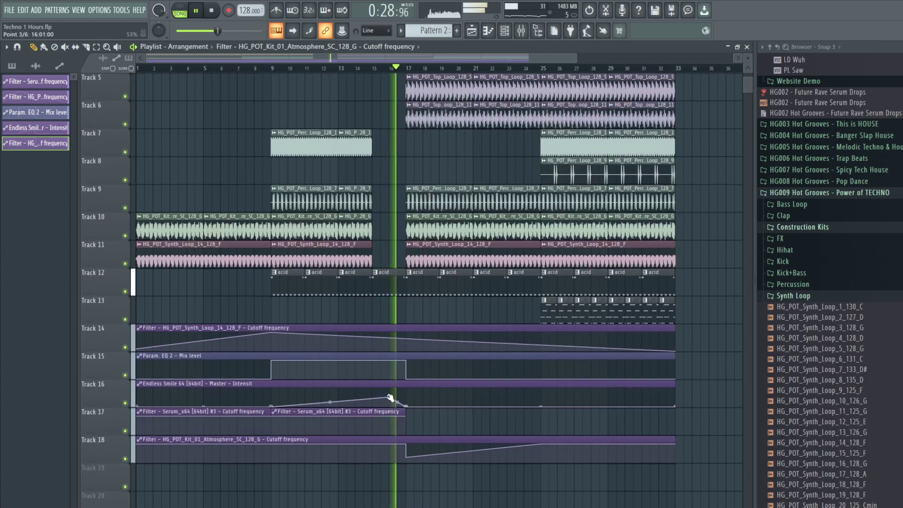
left_click_drag(381, 398, 372, 397)
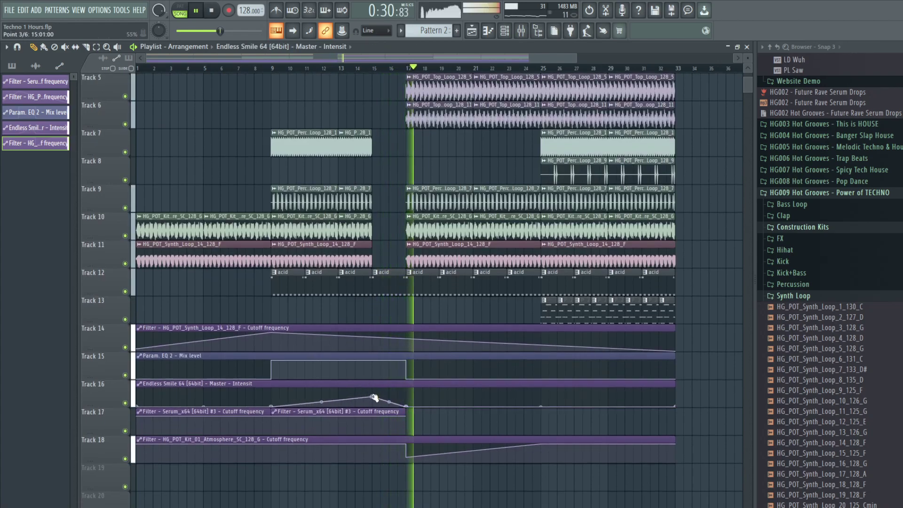
left_click(152, 69)
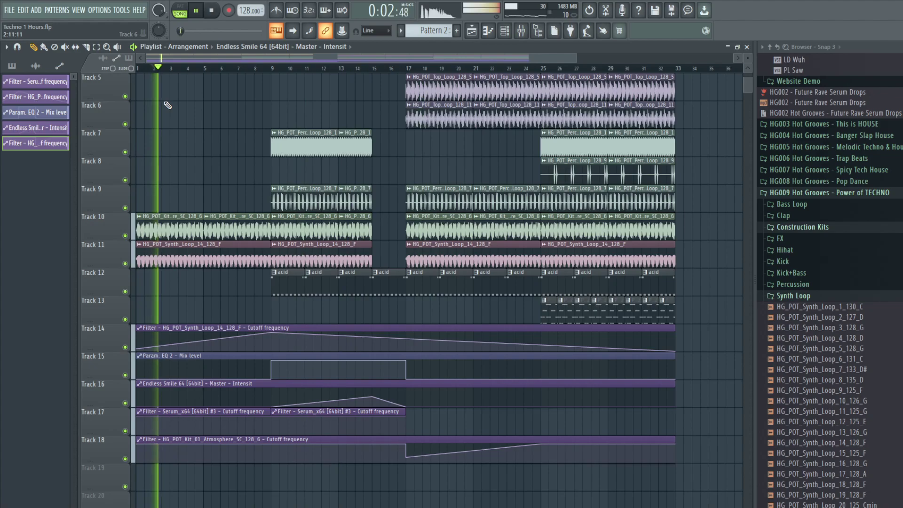
Route the three Top Loop mixer tracks (6 to 8) to Insert 18 instead of directly to the master.
scroll(320, 235, "up", 4)
double_click(427, 169)
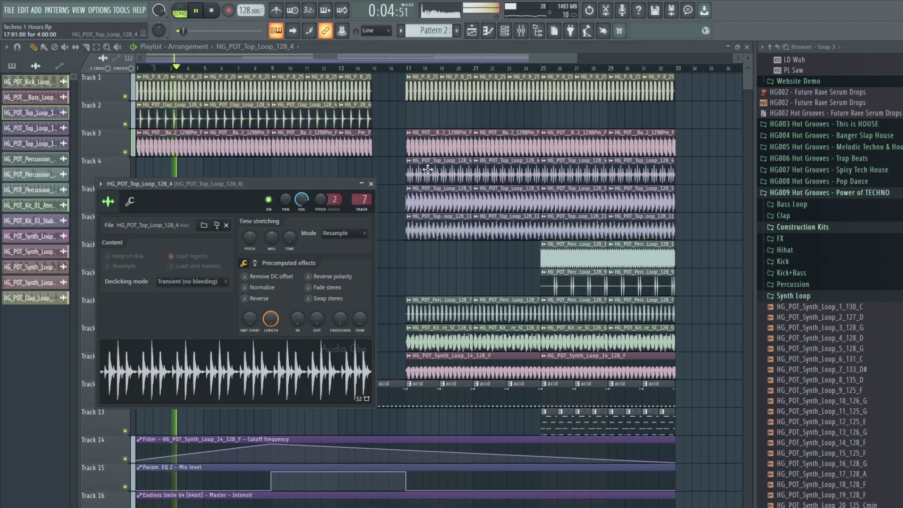
double_click(455, 188)
double_click(449, 216)
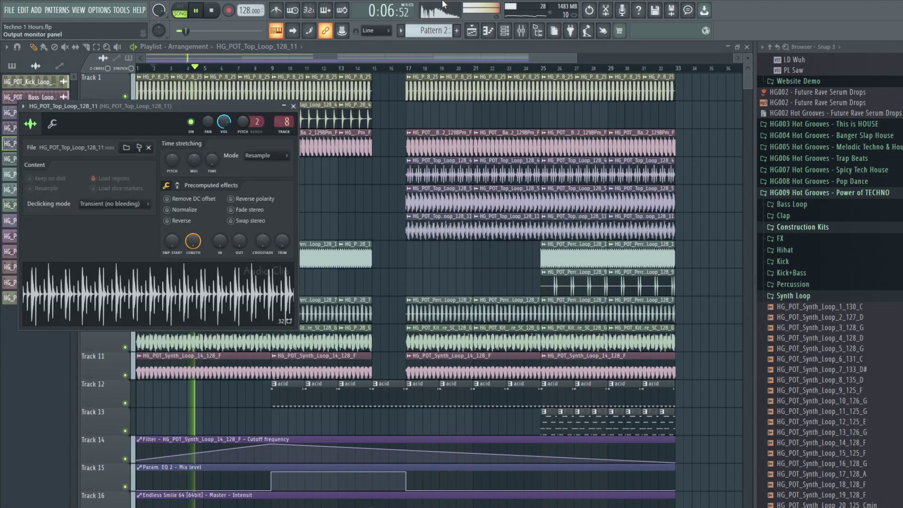
left_click(520, 27)
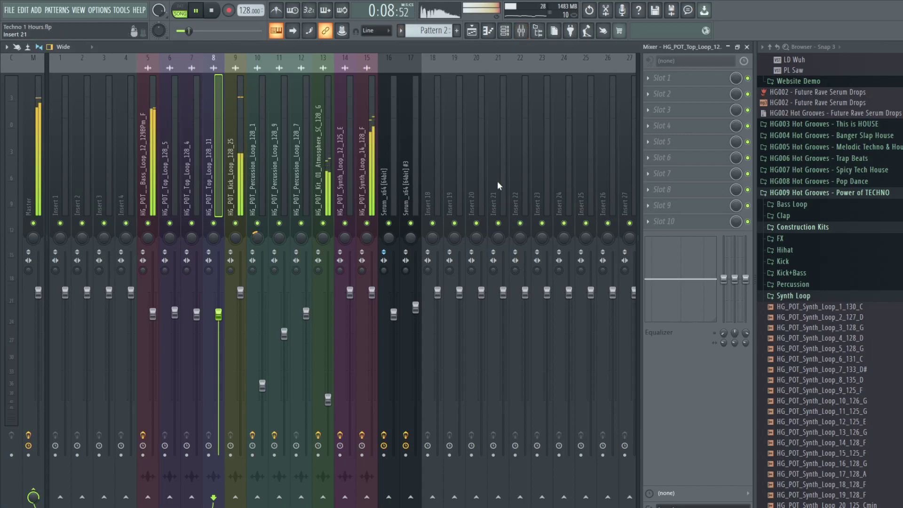
key("Left")
key("Left")
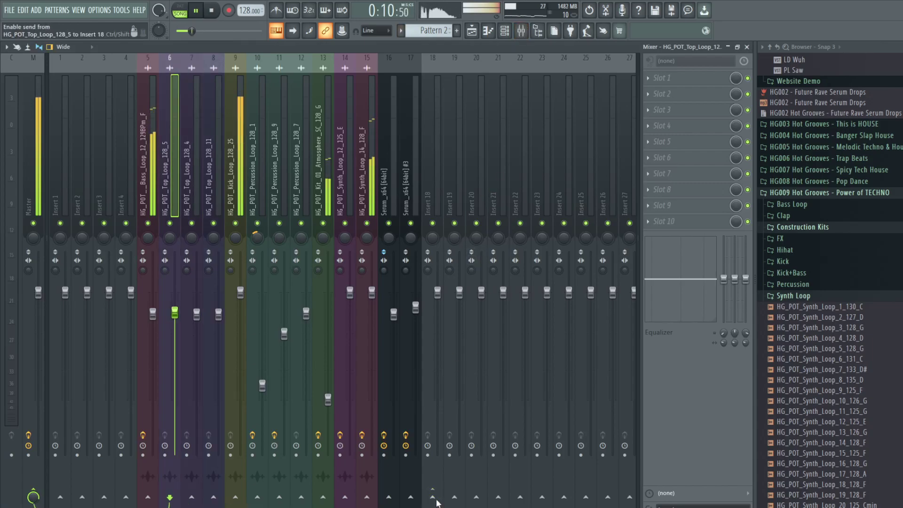
key("Right")
key("Right")
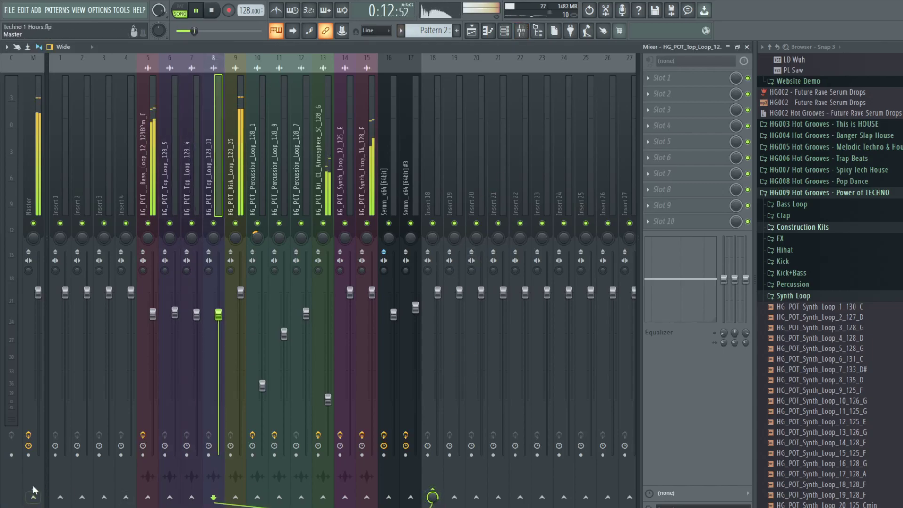
Move the shared top loop bus from mixer position 18 to position 9, directly beside the Top Loop tracks.
left_click(434, 166)
key("alt+Left")
key("alt+Left")
key("alt+Left")
key("alt+Left")
key("alt+Left")
key("alt+Left")
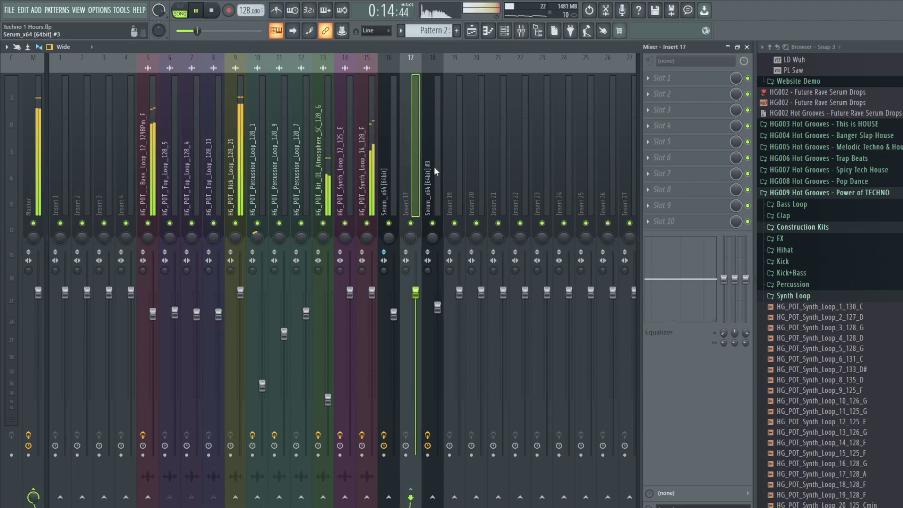
key("alt+Left")
key("alt+Left")
key("alt+Left")
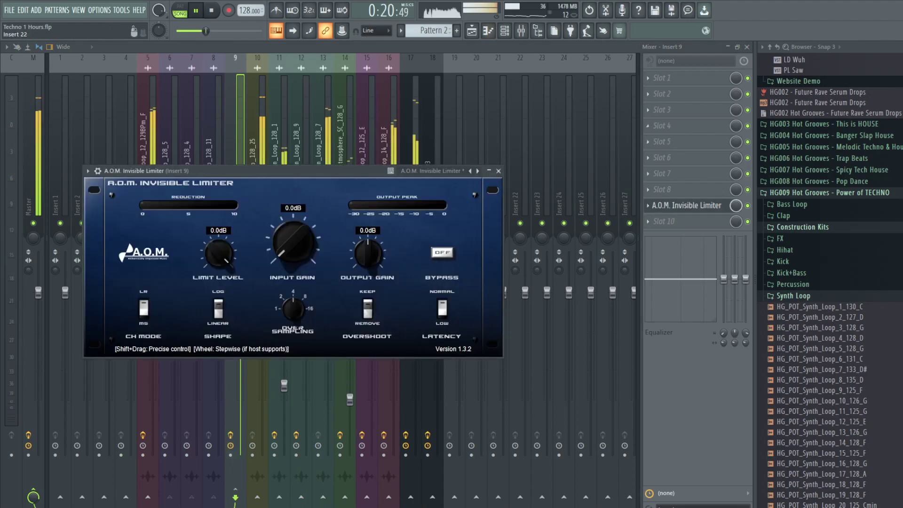
Equip mixer Insert 9 with A.O.M. Invisible Limiter and a filter, and create a filter cutoff frequency automation clip on Track 19.
key("Escape")
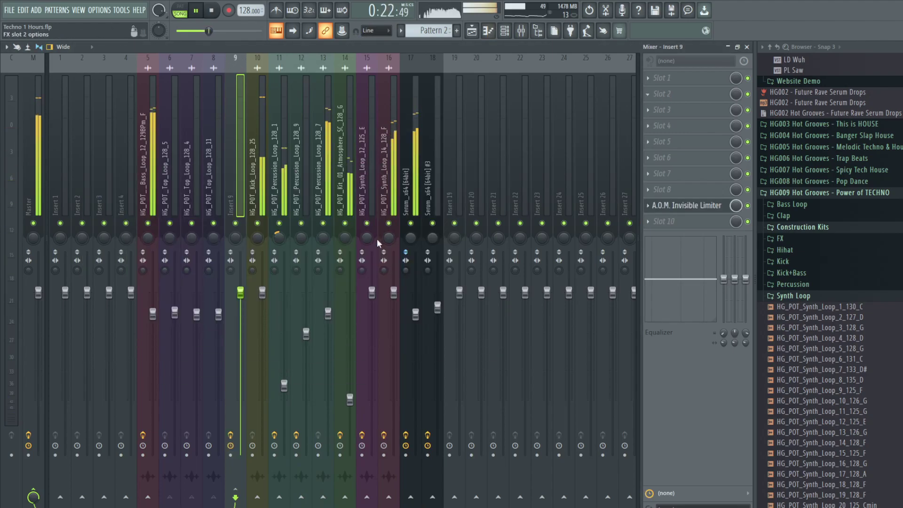
left_click(307, 321)
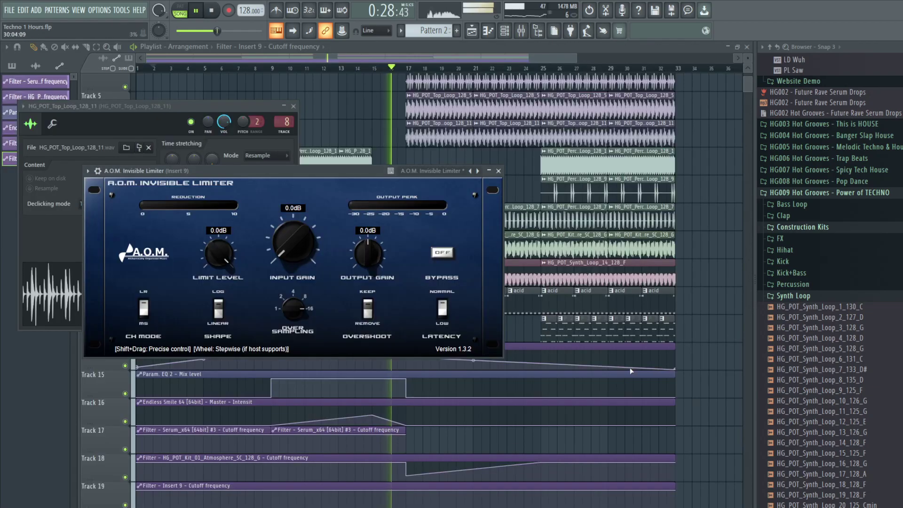
right_click(714, 340)
scroll(468, 387, "down", 2)
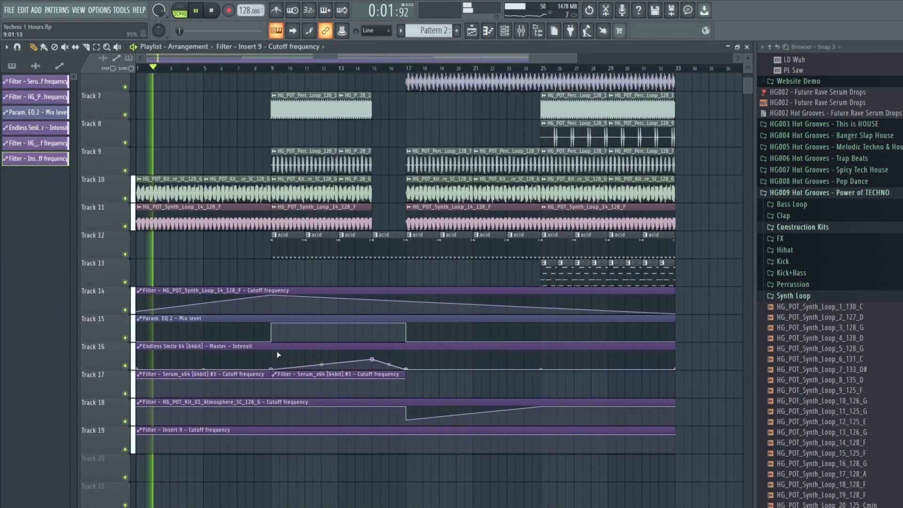
scroll(347, 376, "down", 3)
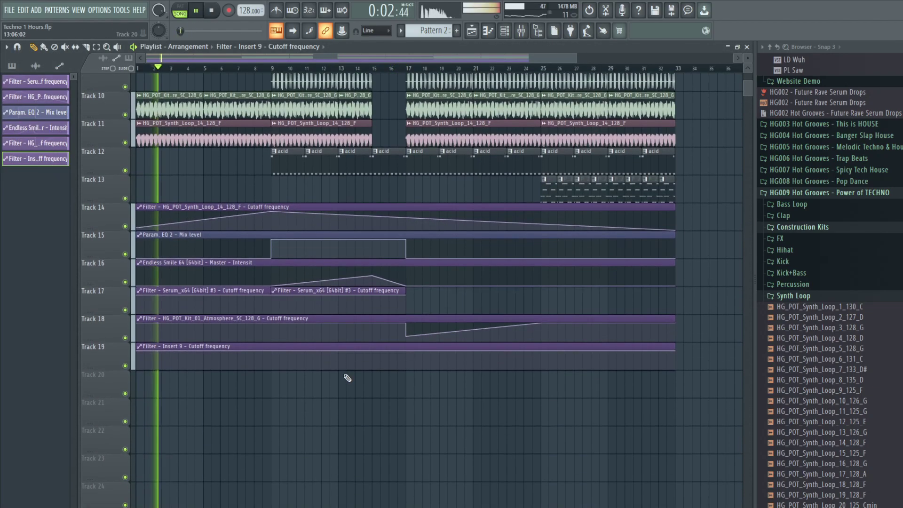
Shape the Insert 9 cutoff automation on Track 19 to drop sharply at bar 9, rise gradually, and return to its high level at bar 17.
right_click(272, 351)
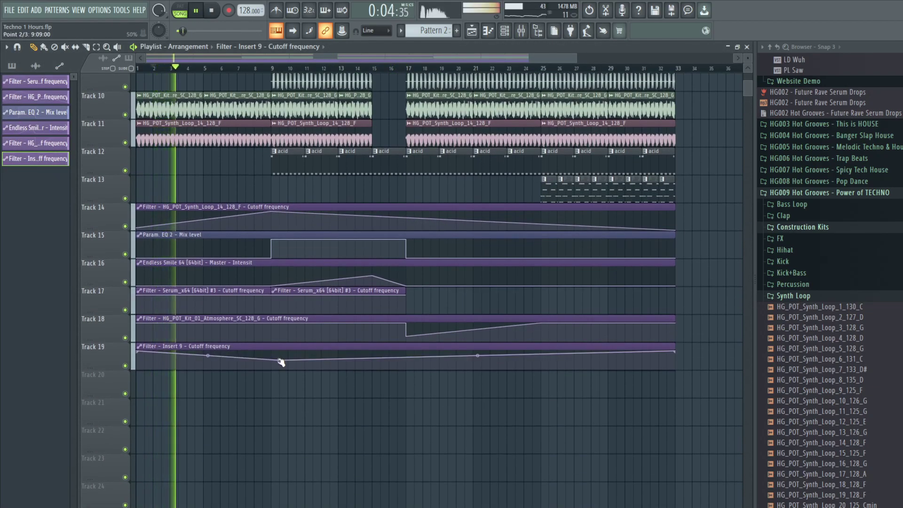
right_click(276, 350)
left_click_drag(277, 350, 212, 406)
right_click(409, 361)
left_click_drag(408, 363, 407, 359)
right_click(410, 351)
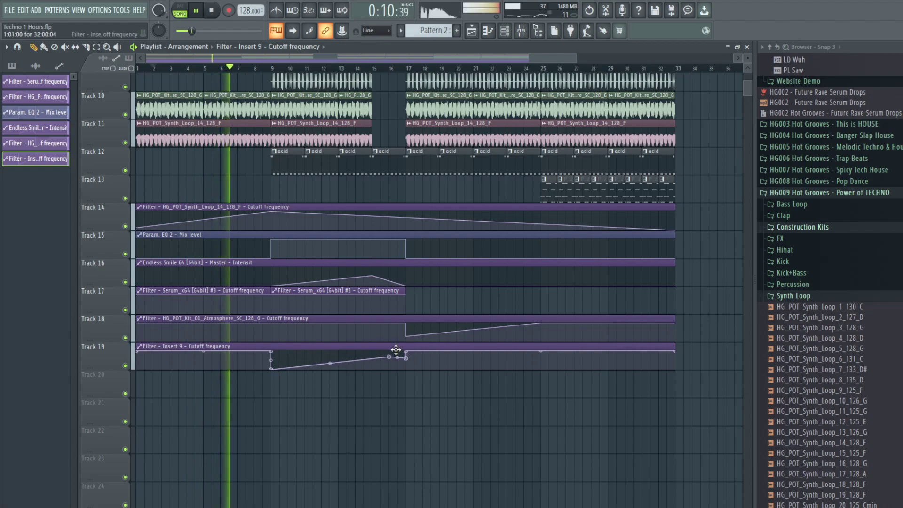
Copy the Top Loop clips on Tracks 4 to 6 from bar 17 to bar 9 and trim the copies to end at bar 15.
scroll(399, 294, "up", 5)
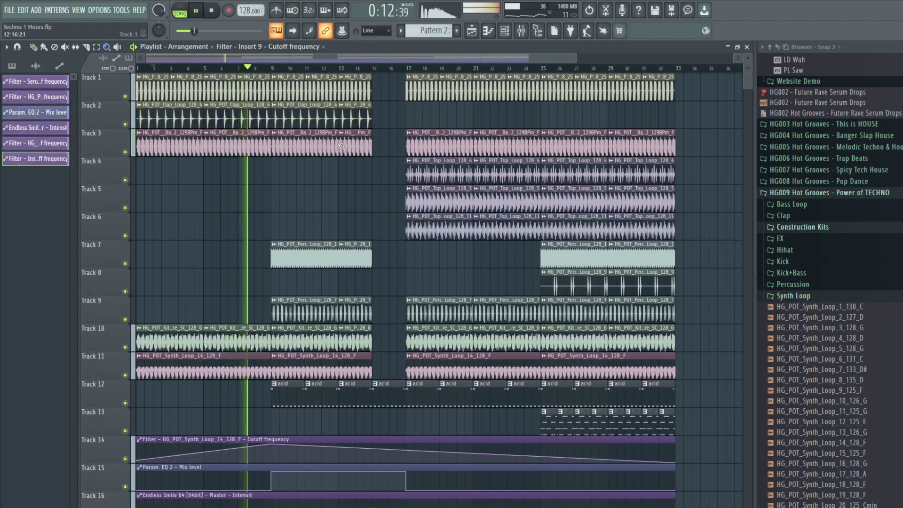
left_click(96, 48)
left_click_drag(405, 157, 502, 219)
key("ctrl+c")
left_click(33, 47)
key("ctrl+v")
left_click_drag(165, 171, 382, 169)
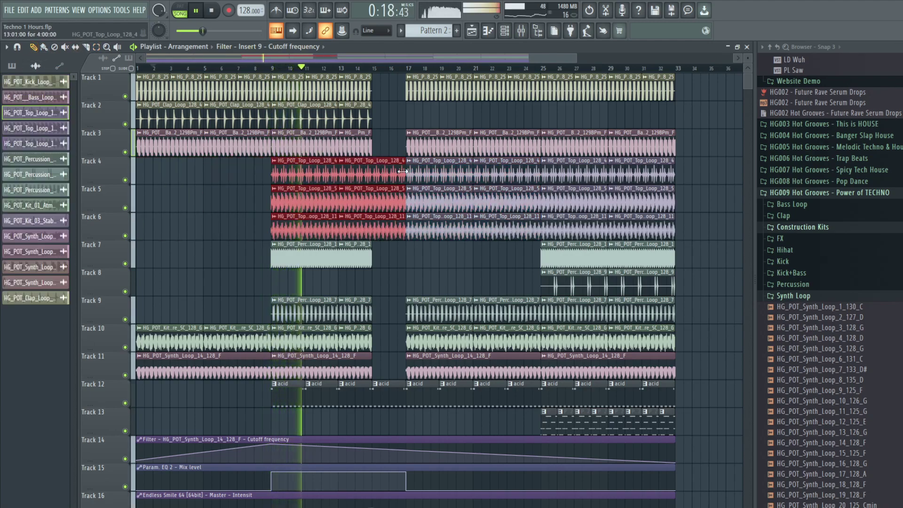
left_click(392, 130)
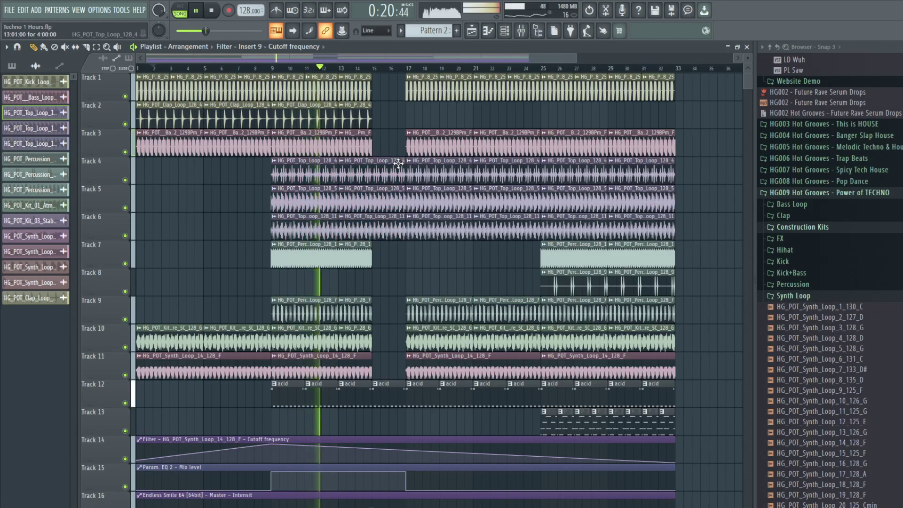
left_click_drag(402, 165, 361, 195)
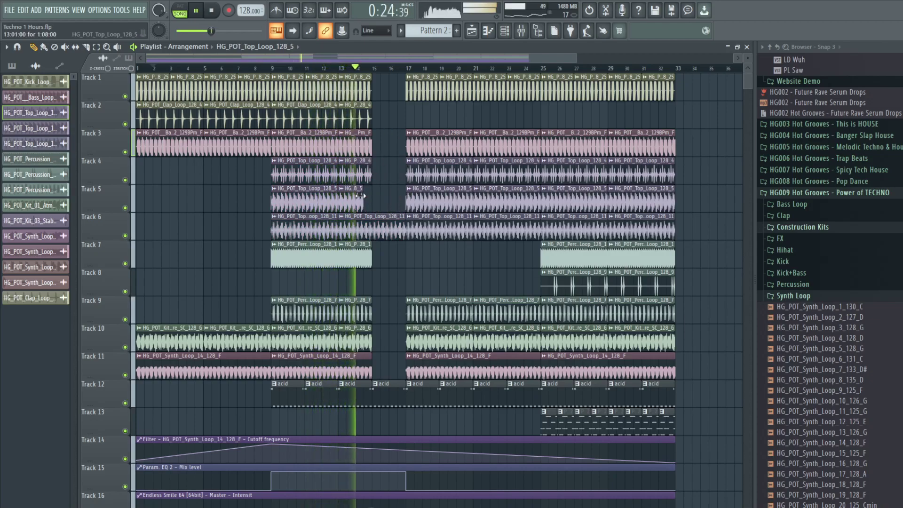
left_click_drag(403, 221, 368, 222)
Add a high peak at bar 14 to the Insert 9 cutoff automation and raise its bar 9 low point to about 32%.
scroll(342, 307, "down", 2)
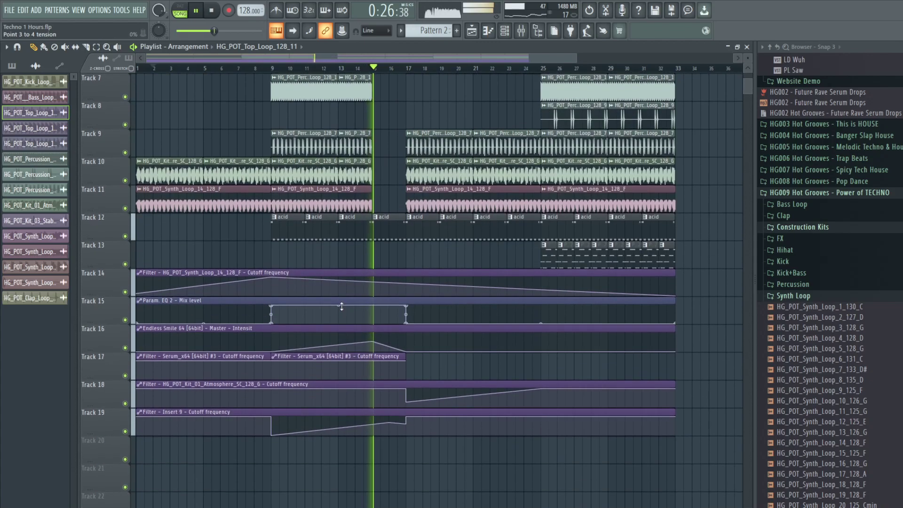
scroll(350, 258, "down", 3)
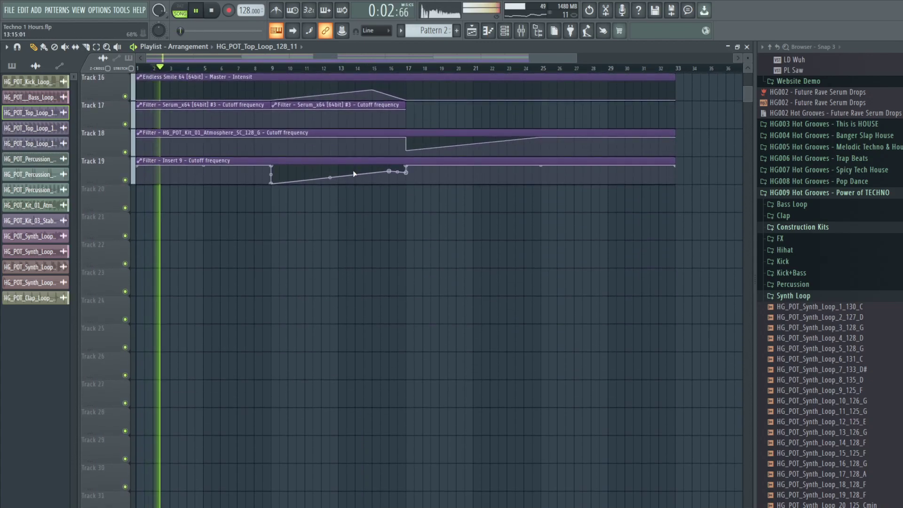
left_click_drag(354, 174, 355, 165)
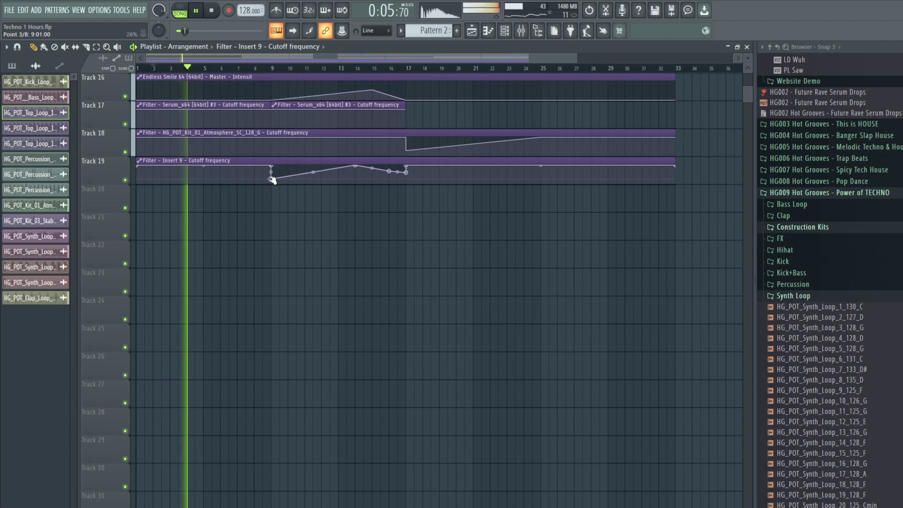
left_click(264, 68)
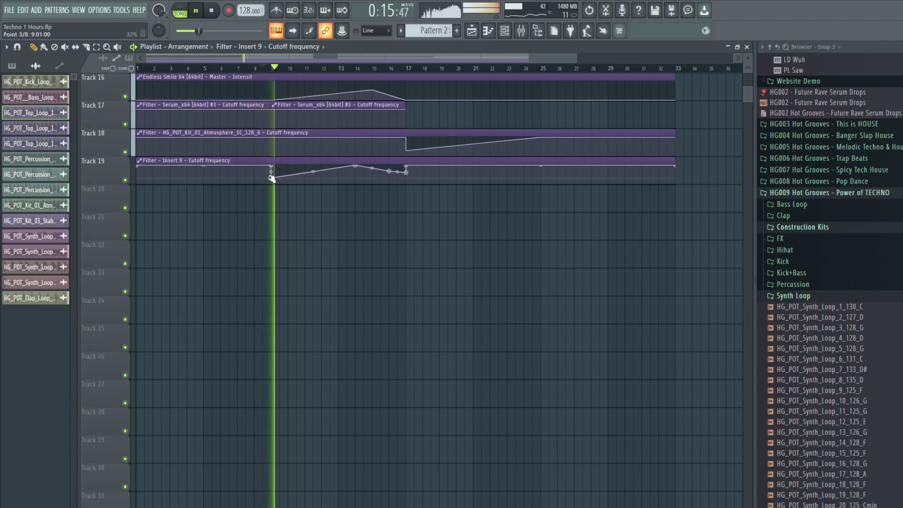
Set the mixer volume of HG_POT_Percussion_Loop_128_1 to about 42% (-15.2 dB).
scroll(328, 239, "up", 5)
scroll(328, 239, "up", 3)
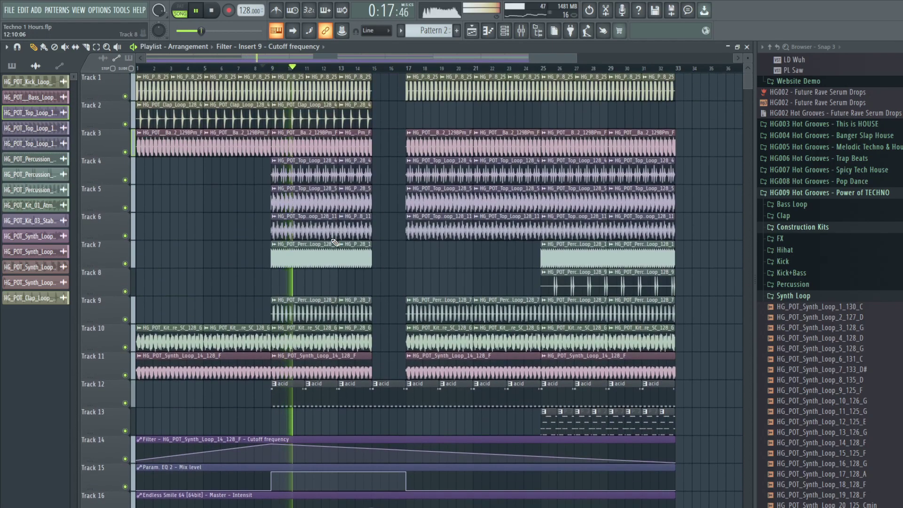
scroll(358, 327, "up", 2)
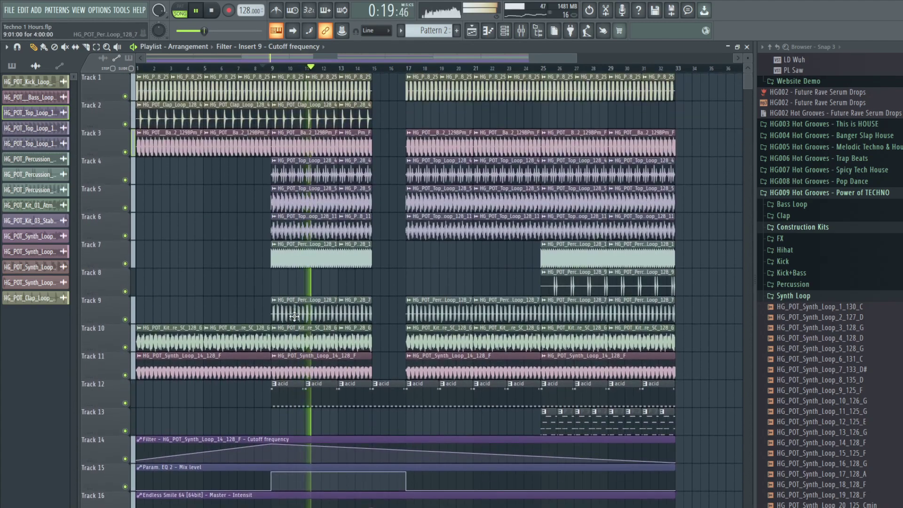
double_click(356, 259)
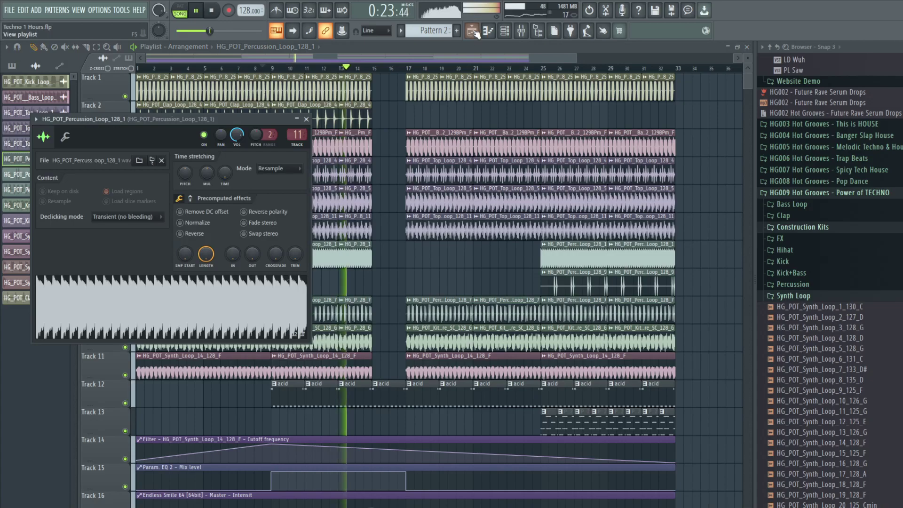
left_click(523, 31)
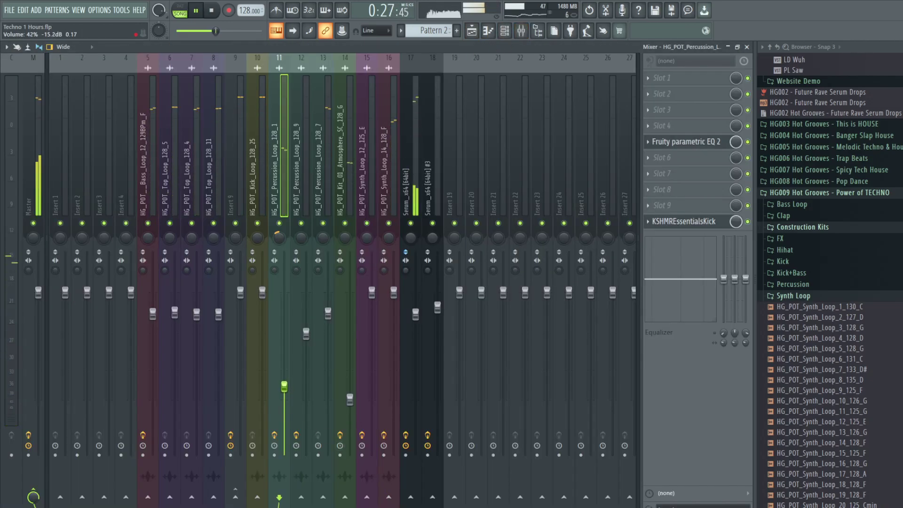
key("Escape")
key("Escape")
Open the acid pattern, play it in pattern mode, and open its Serum instance with the LD Acid 2 preset.
scroll(386, 322, "down", 3)
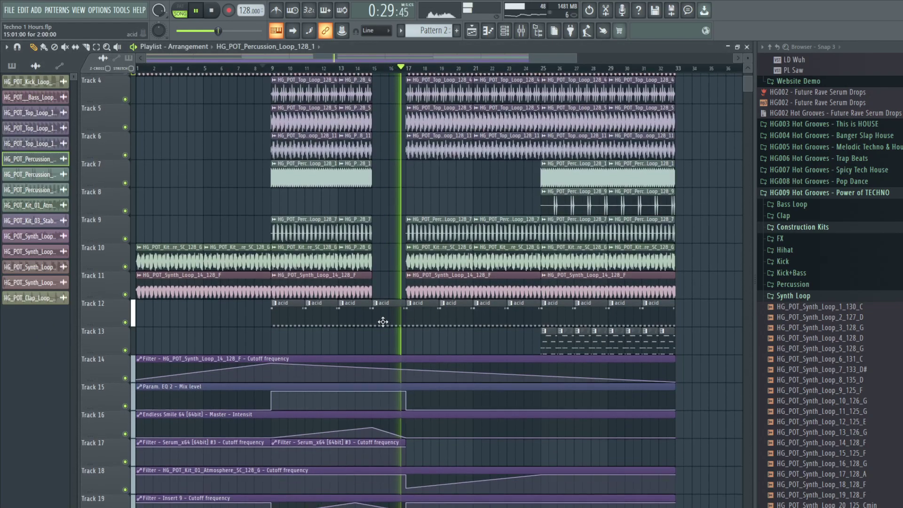
double_click(373, 302)
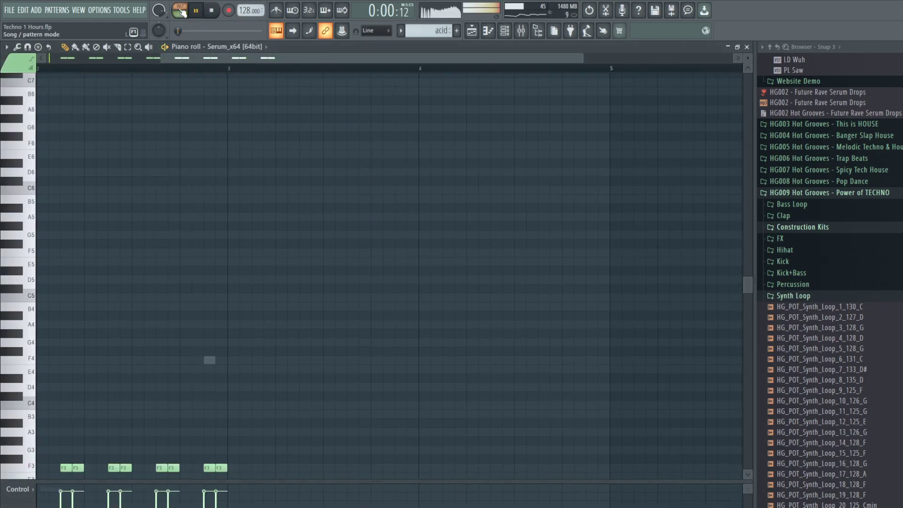
key("Escape")
left_click(284, 172)
key("Escape")
left_click(230, 177)
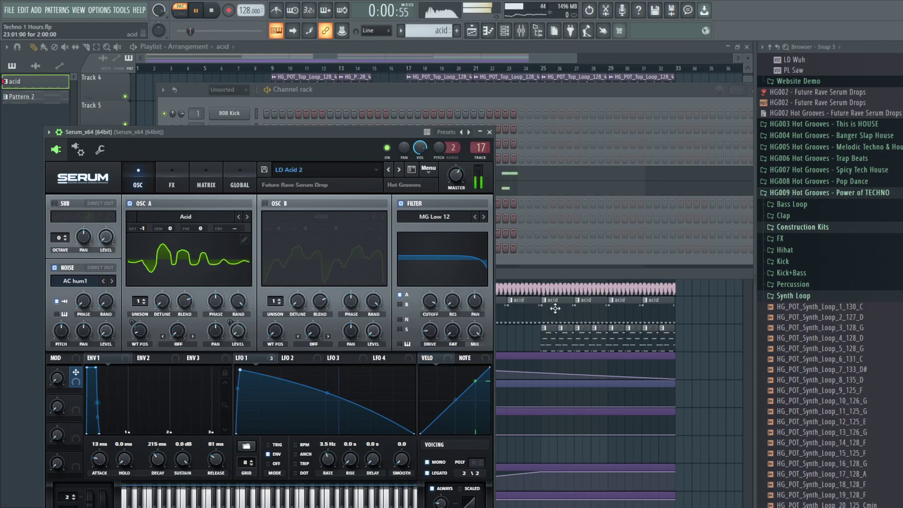
Try different filter cutoff and resonance settings on the LD Acid 2 Serum patch.
left_click_drag(429, 301, 413, 468)
left_click_drag(429, 281, 451, 155)
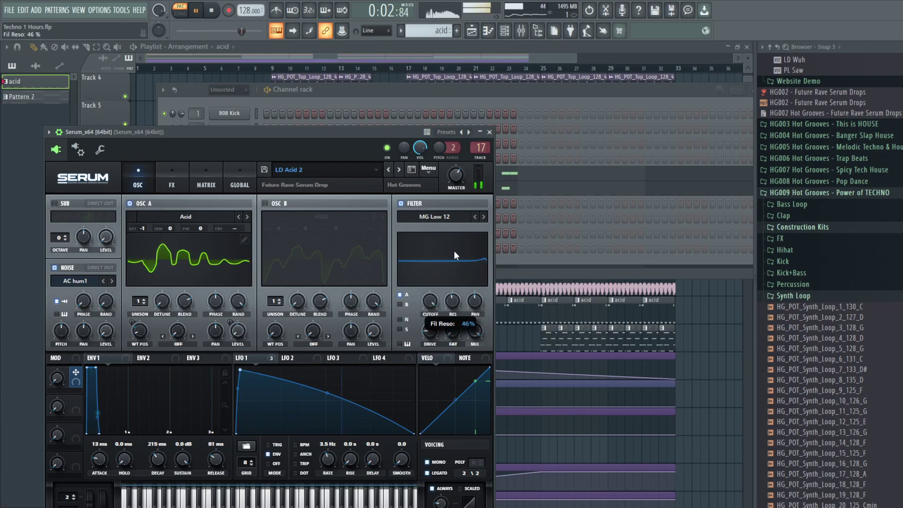
left_click_drag(454, 240, 446, 328)
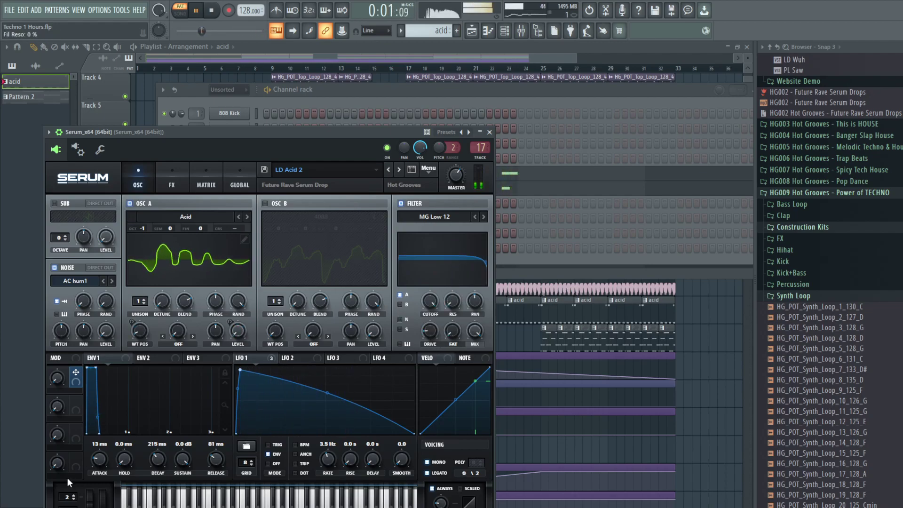
key("Escape")
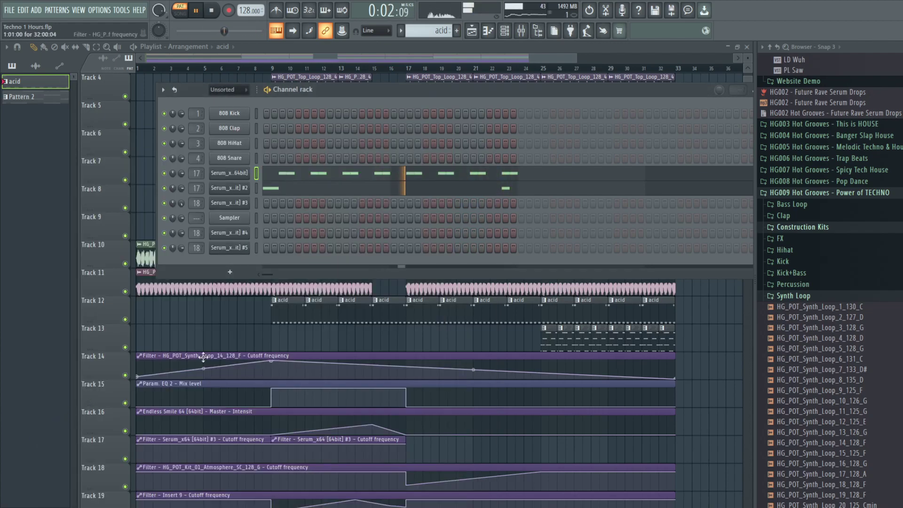
Lengthen the hold and decay of Envelope 1 in the LD Acid 2 Serum patch.
left_click(230, 188)
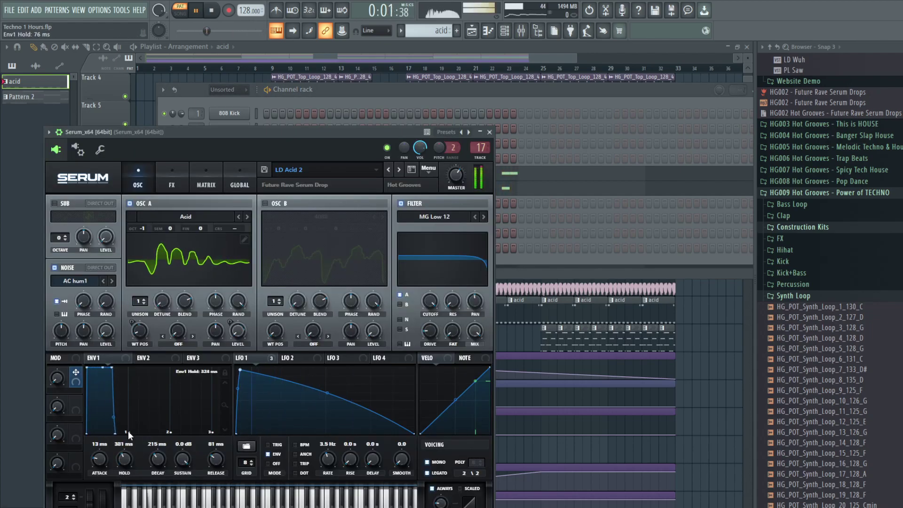
left_click_drag(156, 464, 181, 467)
left_click_drag(112, 433, 165, 432)
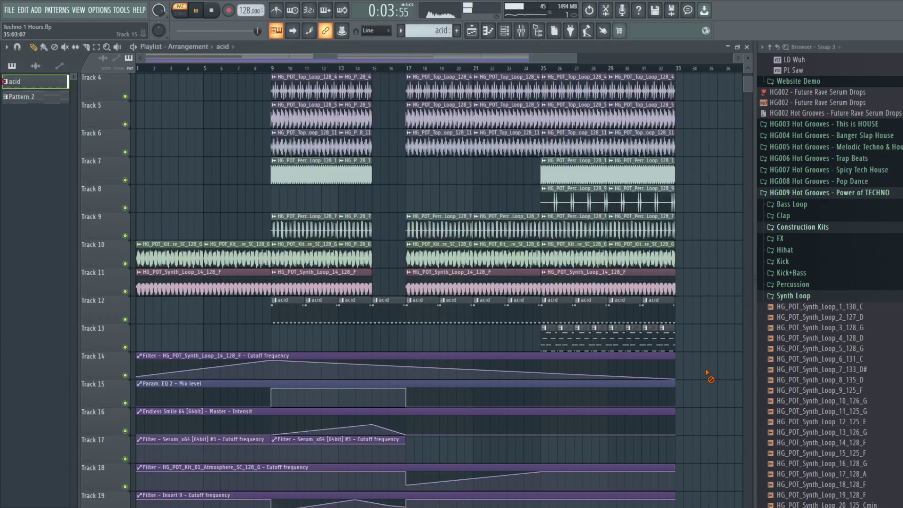
Restart song playback near bar 1 and reshape the Insert 9 cutoff automation to stay low at bar 17 and rise to its high level by bar 25.
left_click_drag(291, 69, 143, 73)
scroll(413, 370, "down", 3)
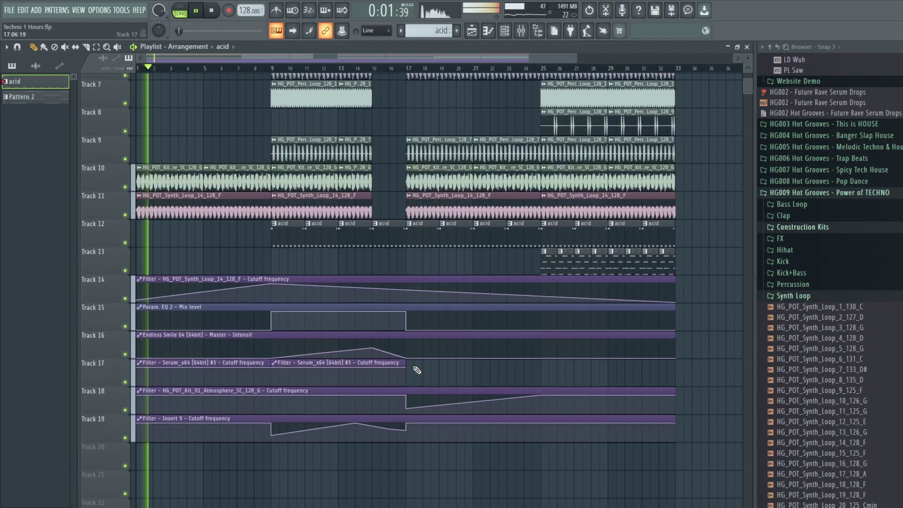
left_click(431, 429)
left_click(541, 417)
right_click(431, 429)
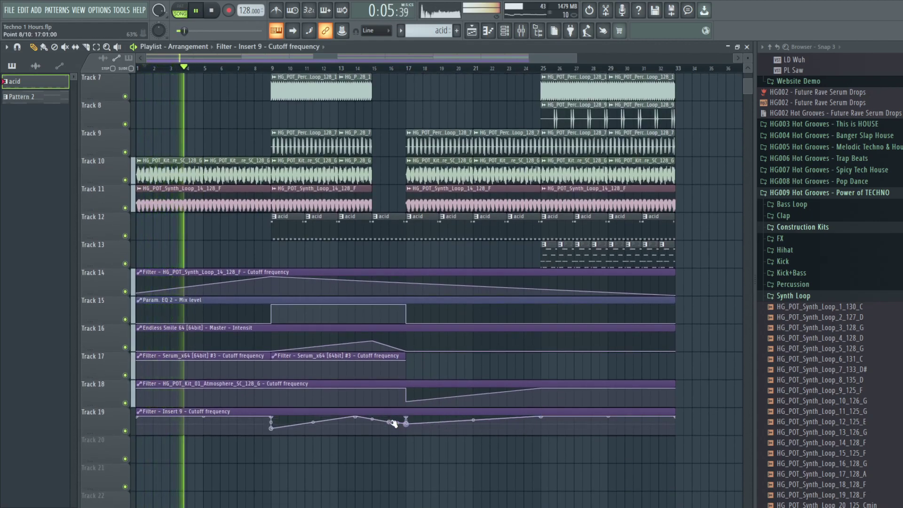
Move the Synth Loop 14 cutoff automation clip to Track 20 and hold its curve at the high level from bar 9 onward.
scroll(413, 369, "up", 6)
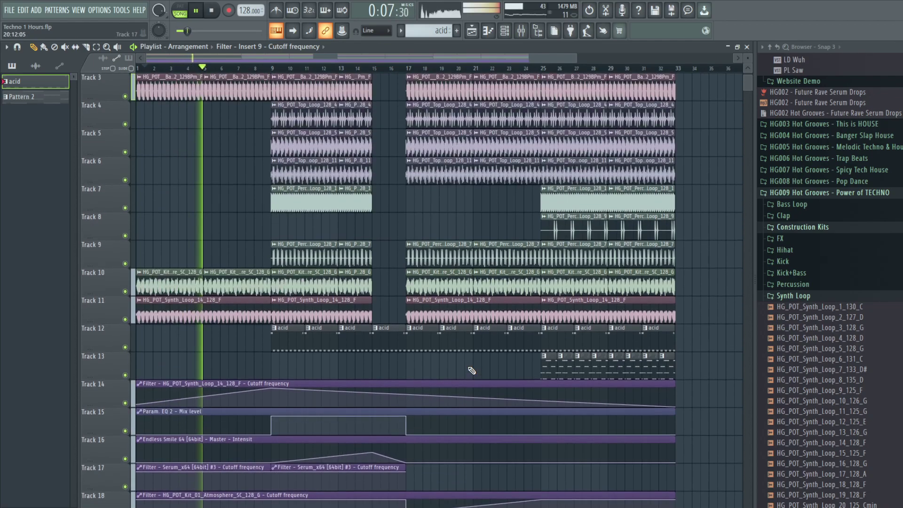
scroll(353, 251, "down", 1)
scroll(353, 254, "up", 1)
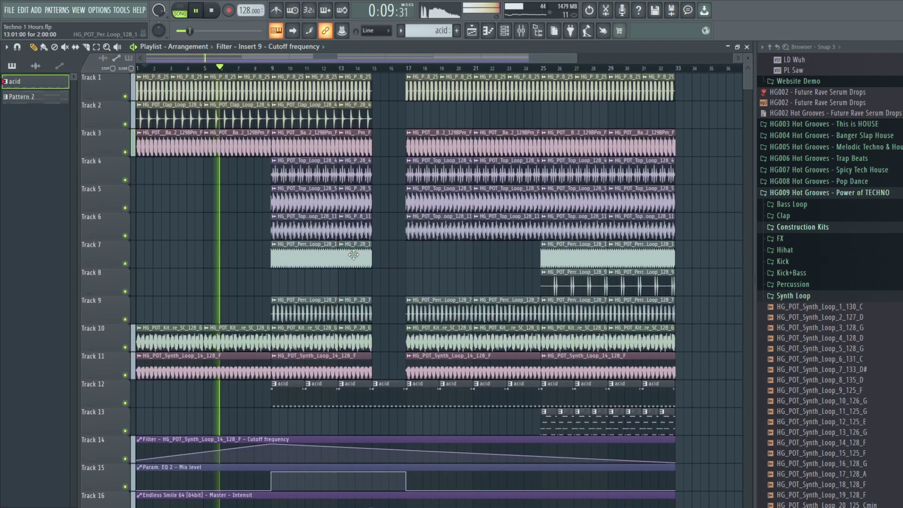
scroll(367, 359, "down", 3)
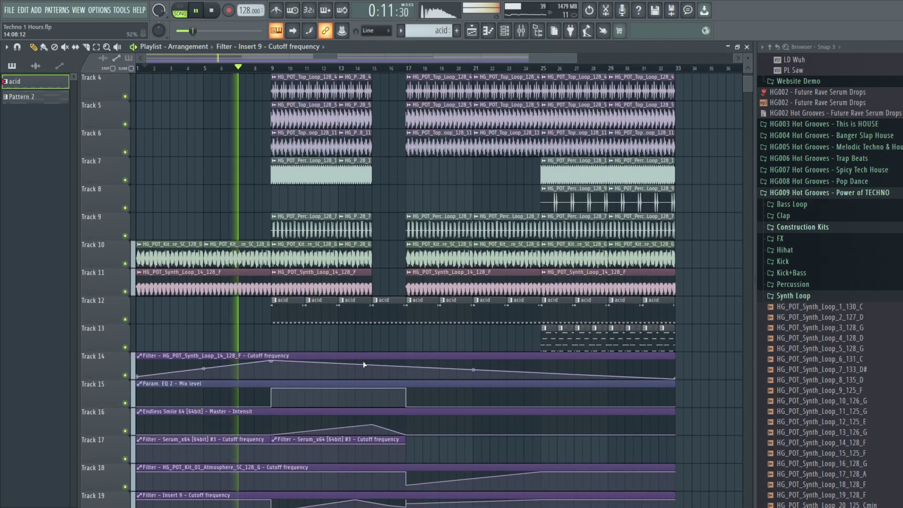
left_click_drag(368, 353, 305, 408)
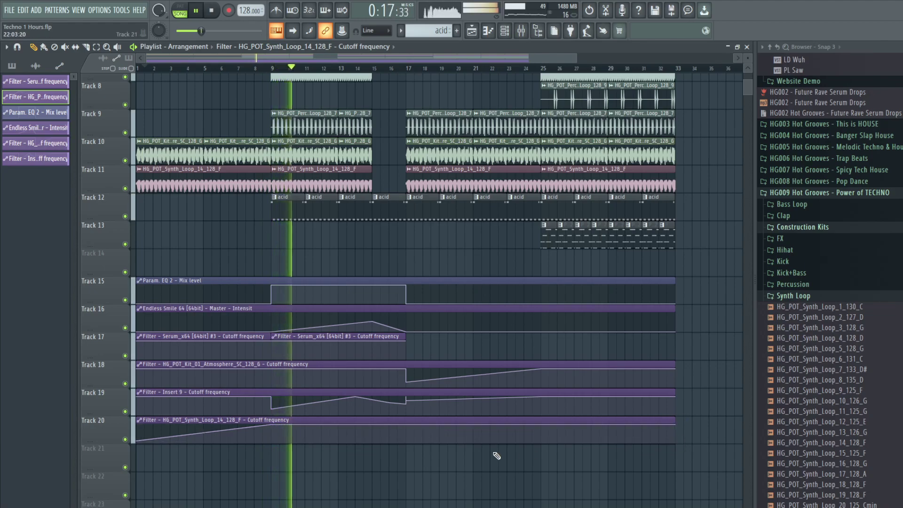
Shift the automation clips down four tracks so that they occupy Tracks 19 to 24.
scroll(514, 454, "up", 4)
scroll(494, 424, "up", 3)
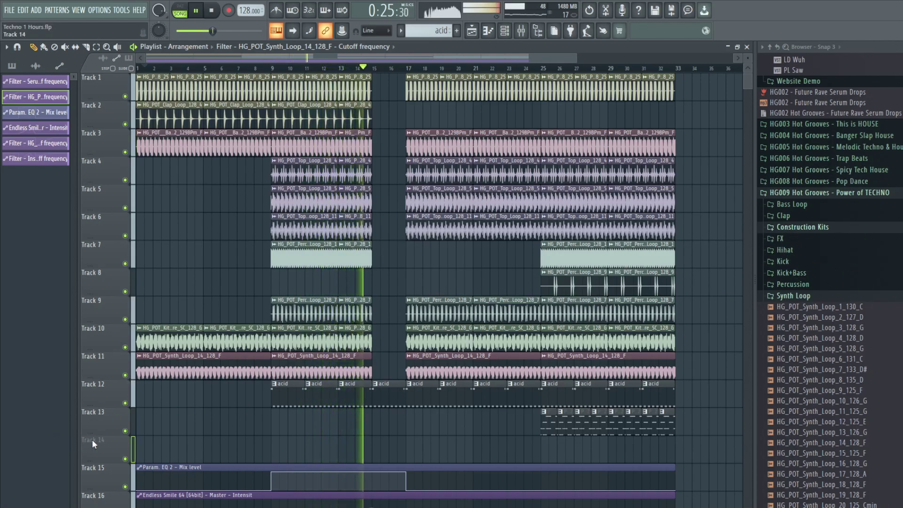
scroll(93, 444, "down", 2)
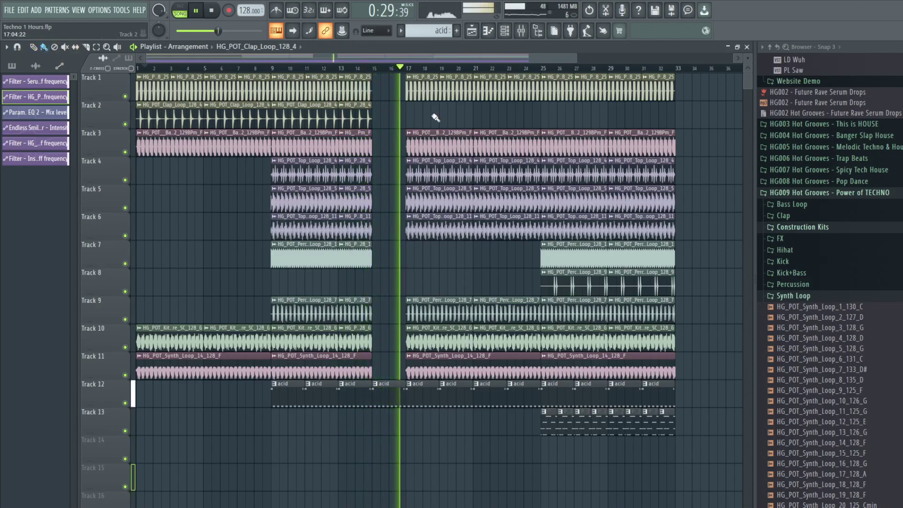
Fill Track 2 with HG_POT_Clap_Loop_128_4 clips from bar 17 to bar 33.
mouse_move(413, 119)
left_mouse_down()
mouse_move(719, 117)
mouse_move(692, 137)
left_mouse_up()
scroll(480, 246, "down", 6)
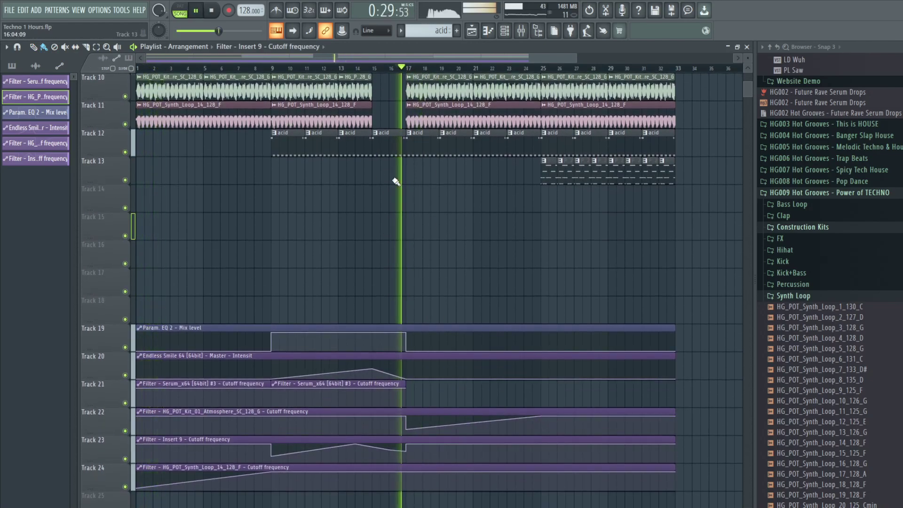
scroll(396, 193, "up", 4)
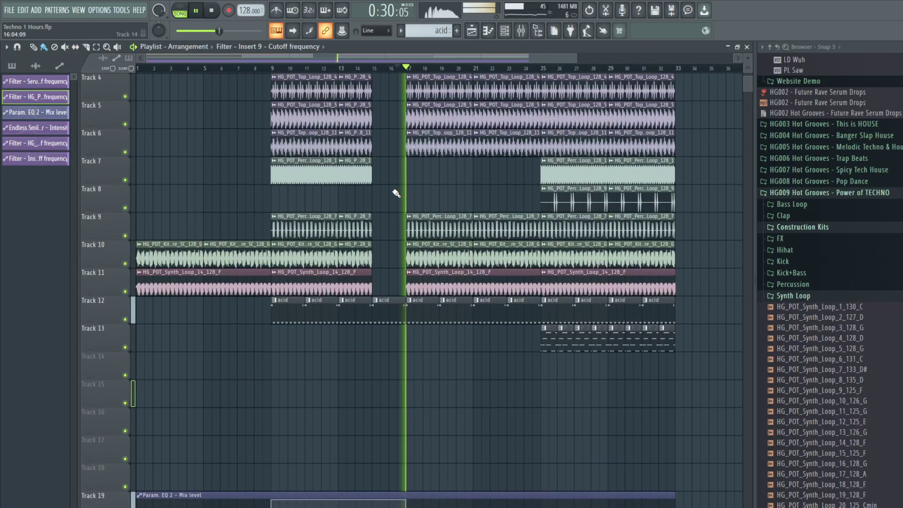
scroll(396, 192, "up", 3)
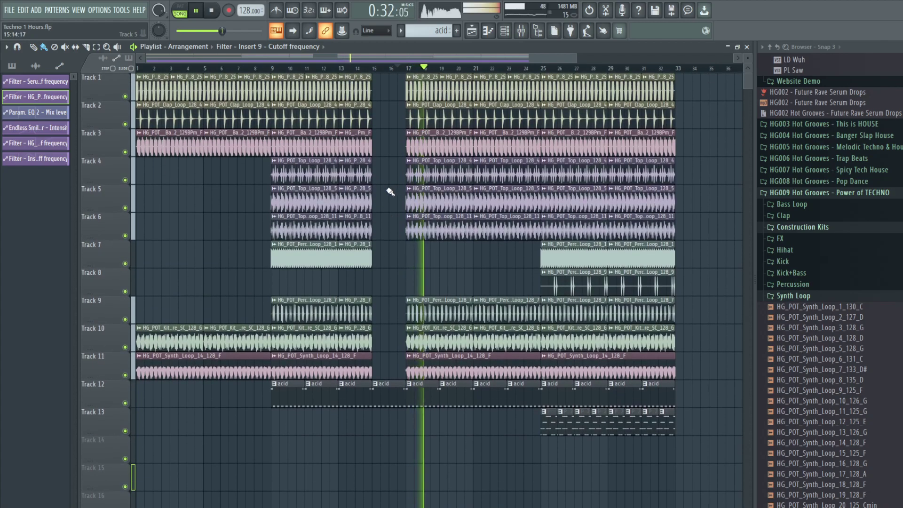
Try the arrangement without the bar 17 Synth Loop 14 clip, and place the clip back at bar 17 on Track 11.
left_click(485, 359)
left_click_drag(492, 371, 516, 482)
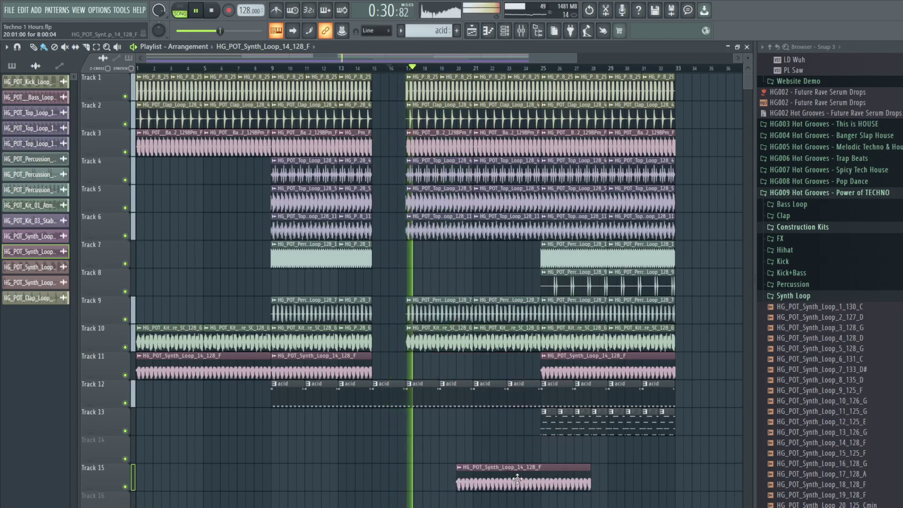
right_click(518, 480)
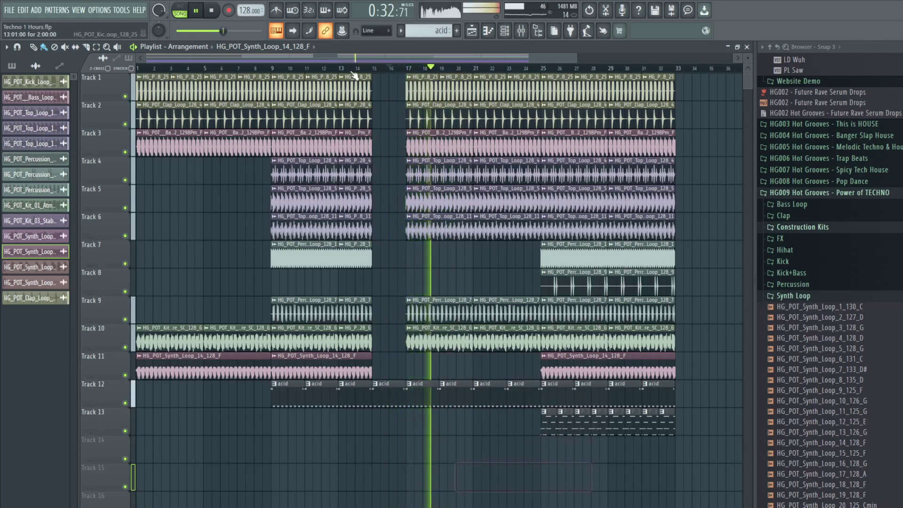
left_click(359, 70)
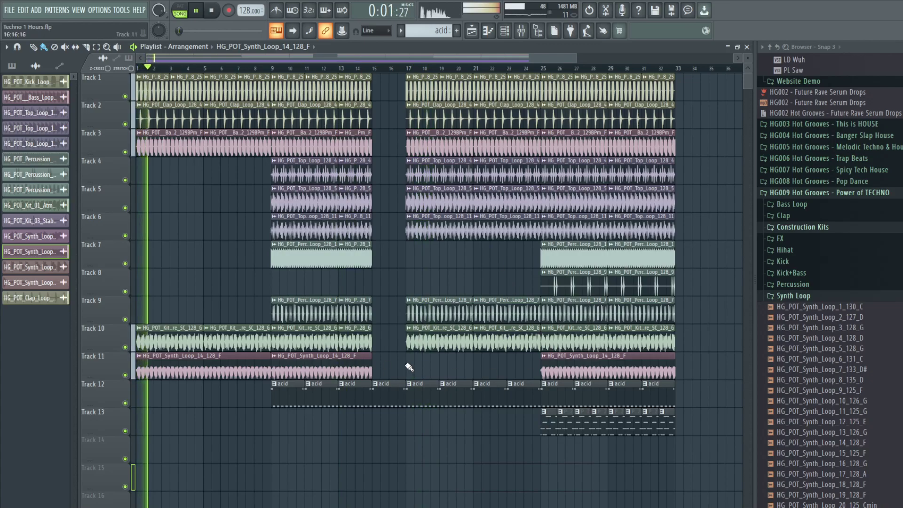
left_click(414, 363)
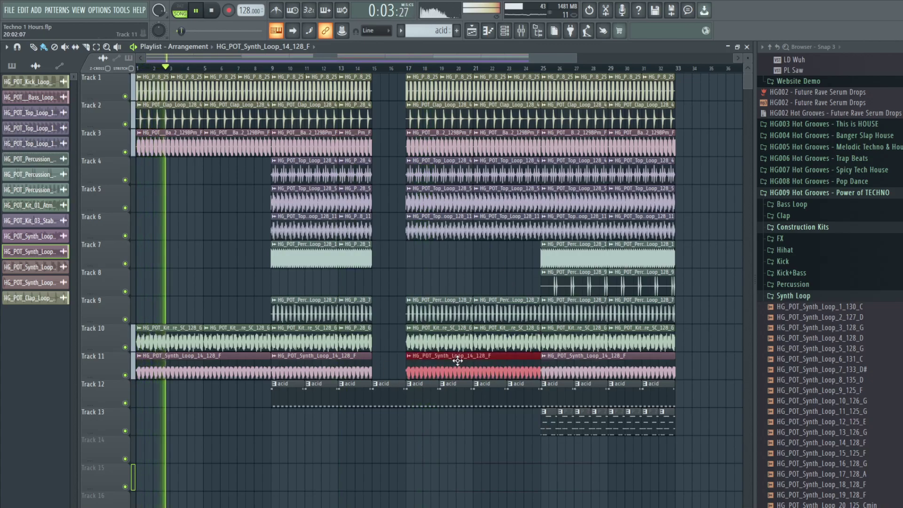
Check the Synth Loop 14 mixer effects and reshape its cutoff automation to fall from bar 13 to 17 and rise fully by bar 25.
left_click(531, 31)
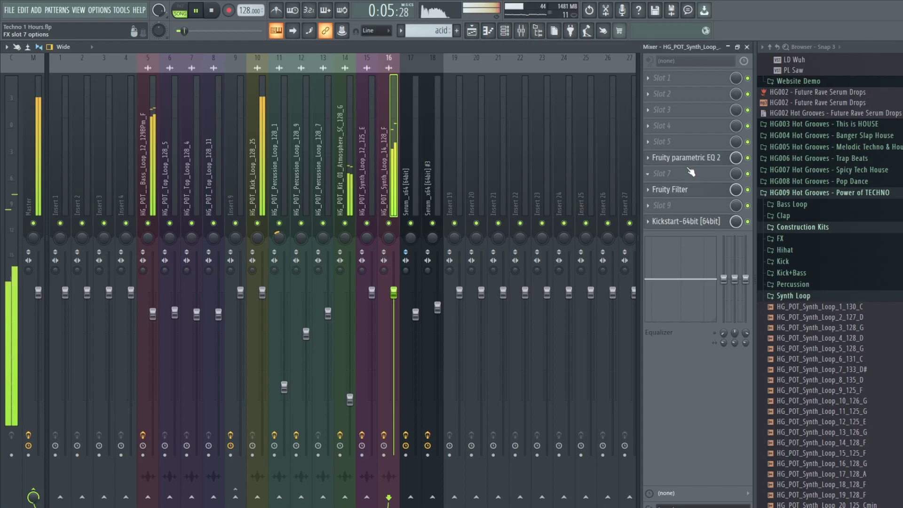
key("F9")
right_click(504, 445)
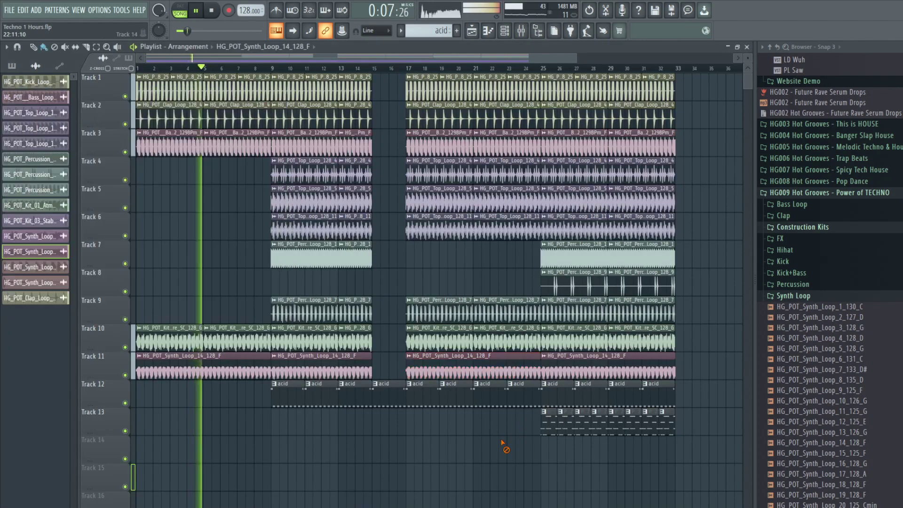
scroll(504, 446, "down", 5)
scroll(430, 251, "up", 1)
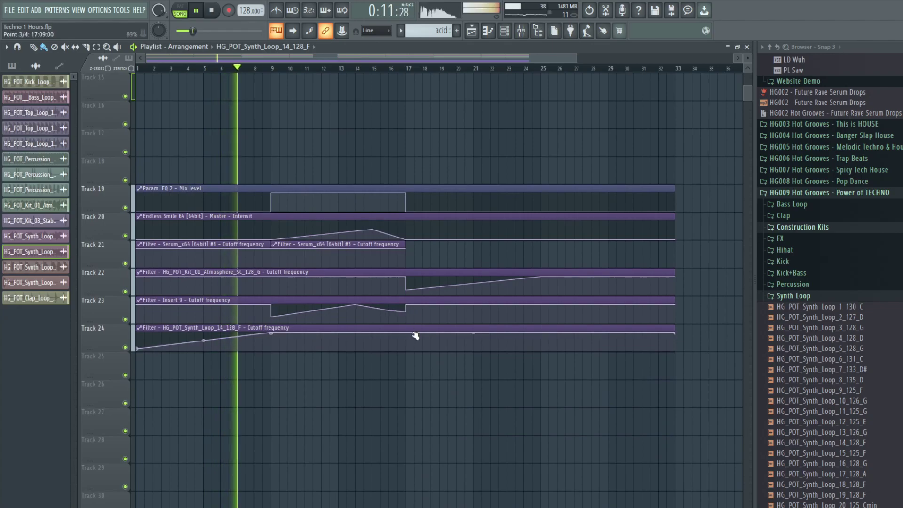
mouse_move(408, 334)
left_mouse_down()
mouse_move(407, 347)
mouse_move(407, 332)
left_mouse_up()
right_click(332, 345)
left_click_drag(334, 345, 406, 345)
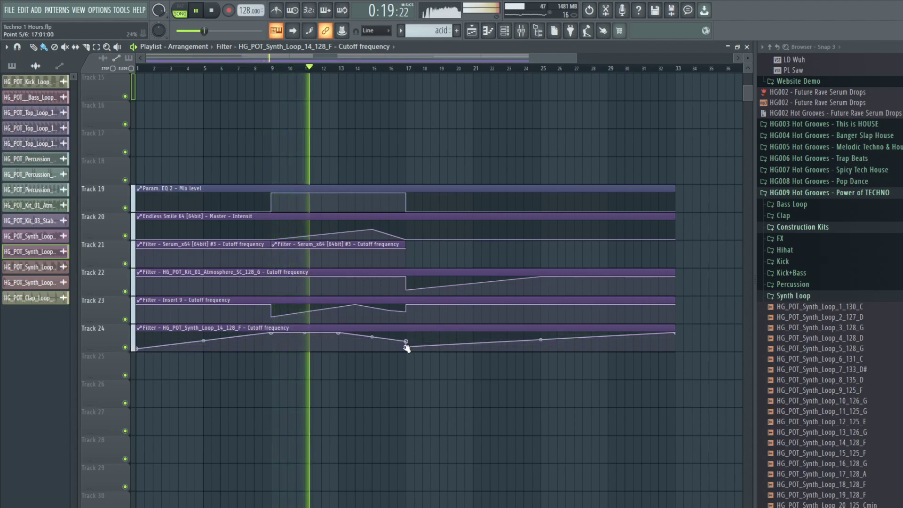
right_click(541, 333)
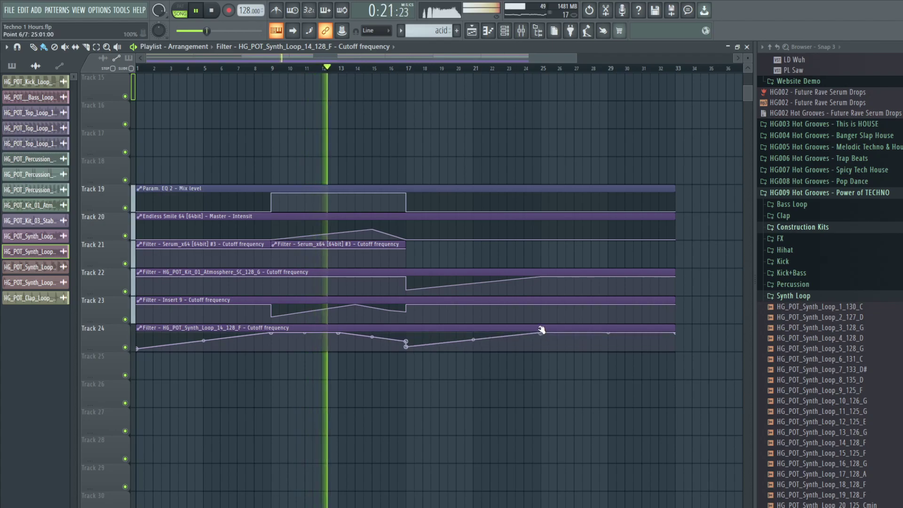
left_click_drag(406, 347, 407, 343)
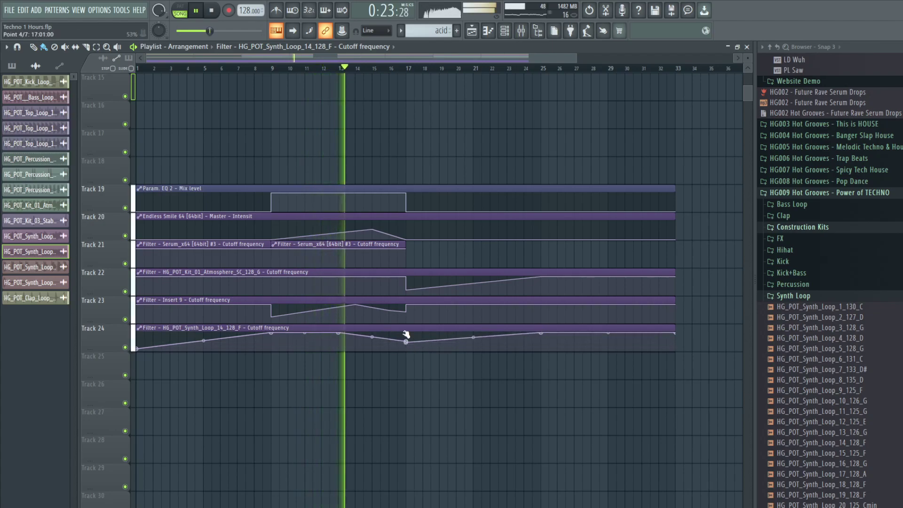
Lower the second bar 17 point of the Synth Loop 14 cutoff automation to 0% and replay the lead-in to bar 17.
left_click(210, 69)
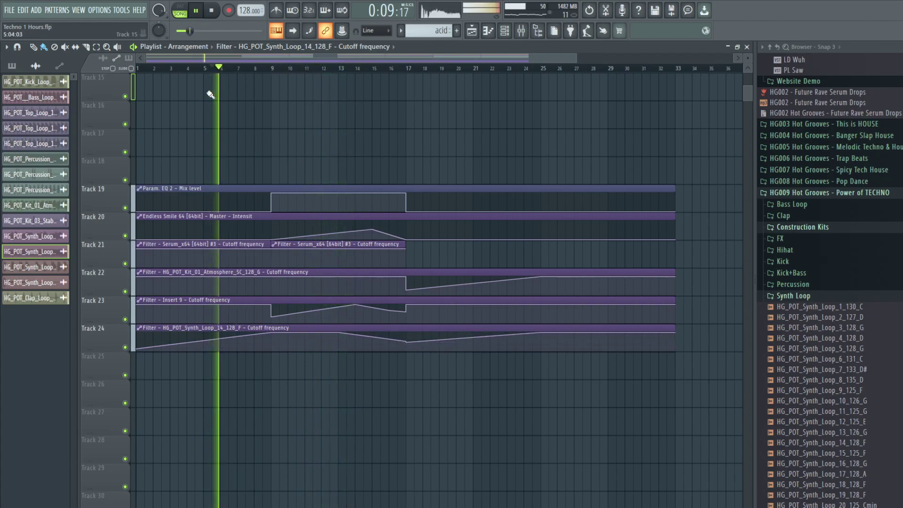
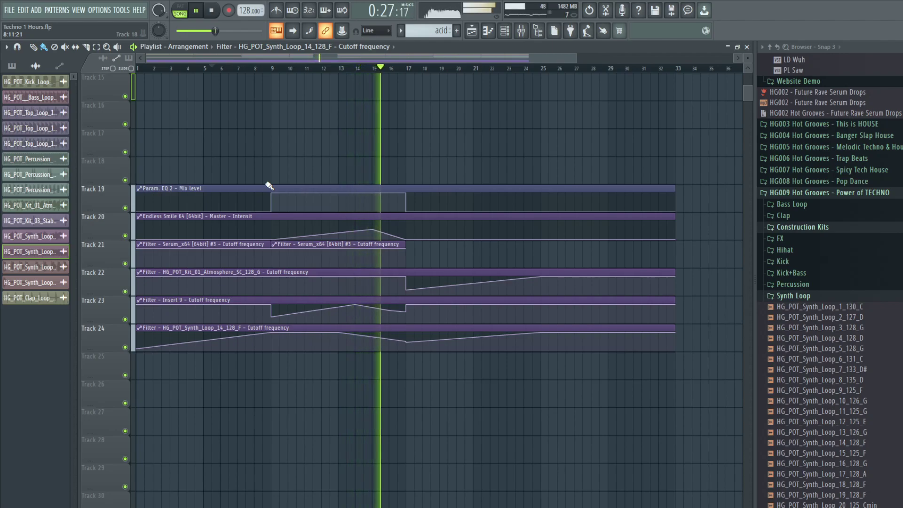
scroll(435, 233, "up", 5)
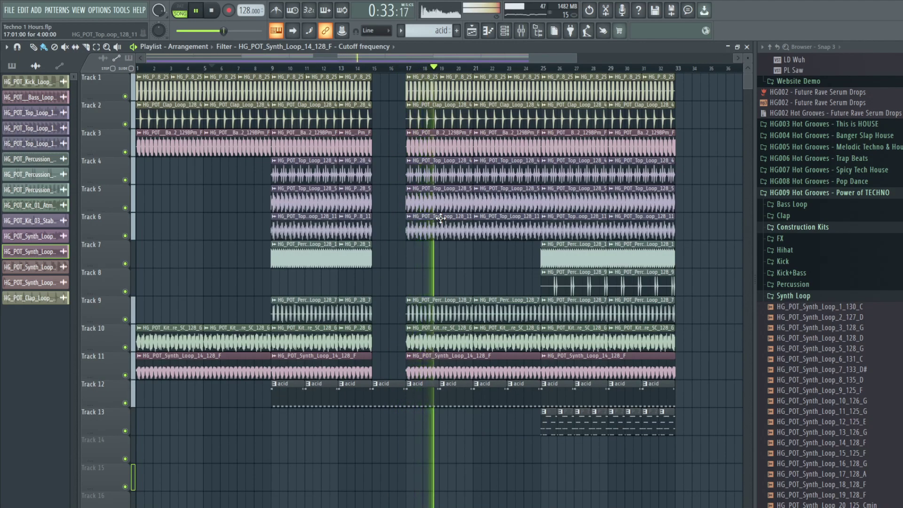
scroll(503, 195, "down", 6)
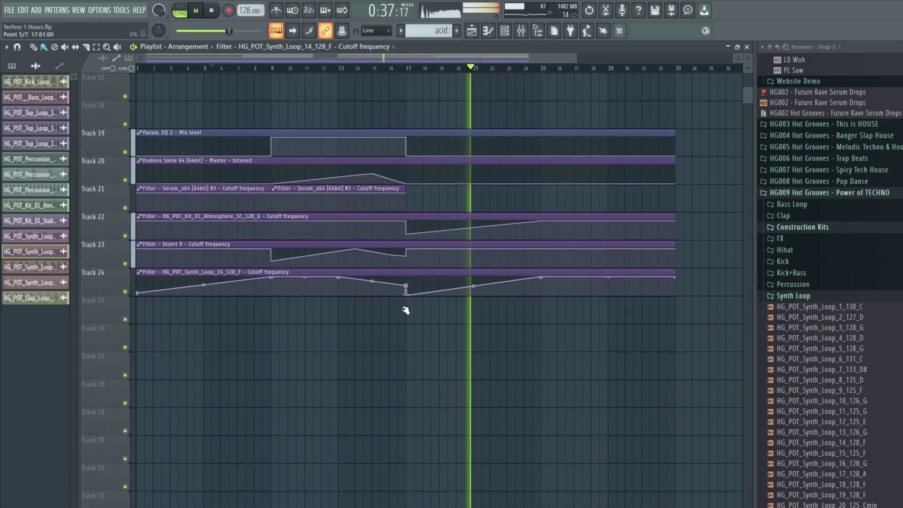
scroll(406, 292, "up", 5)
scroll(416, 223, "up", 1)
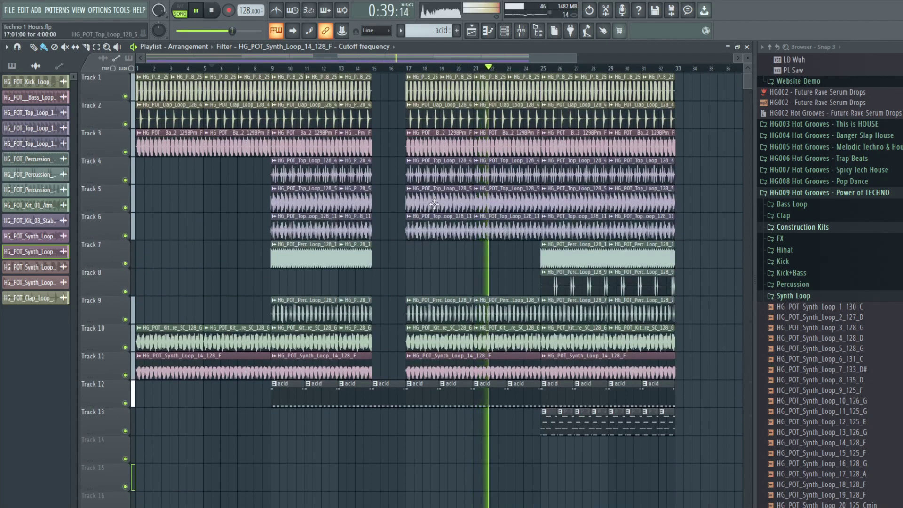
left_click(375, 68)
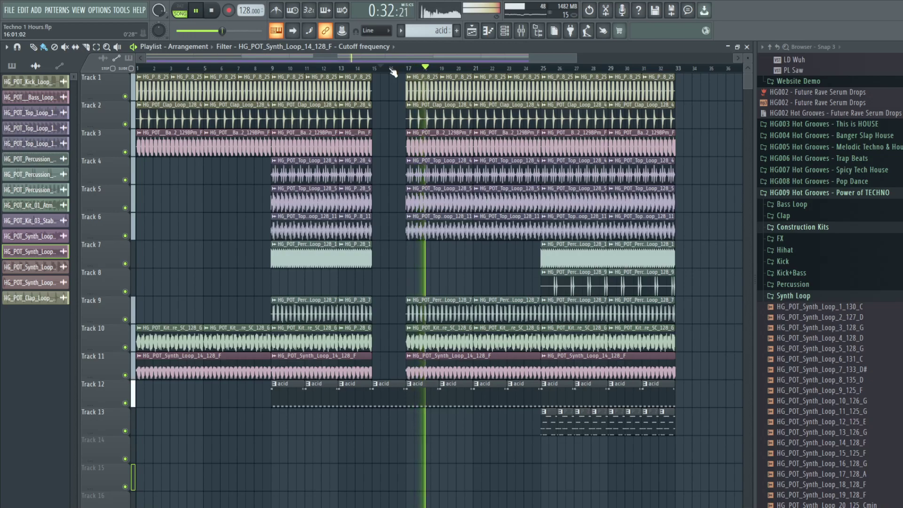
left_click_drag(388, 70, 321, 71)
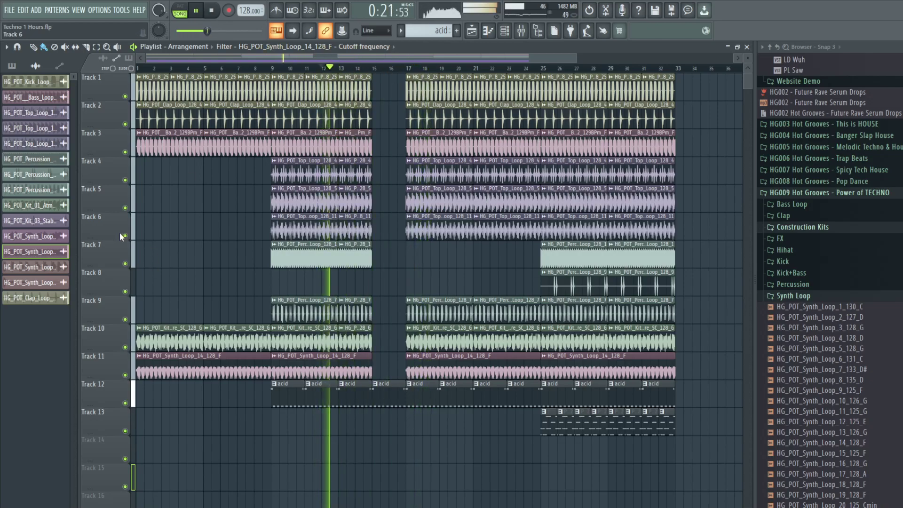
Solo Track 5, play it from bar 17, and lower the mixer volume of HG_POT_Top_Loop_128_5.
right_click(127, 180)
right_click(125, 210)
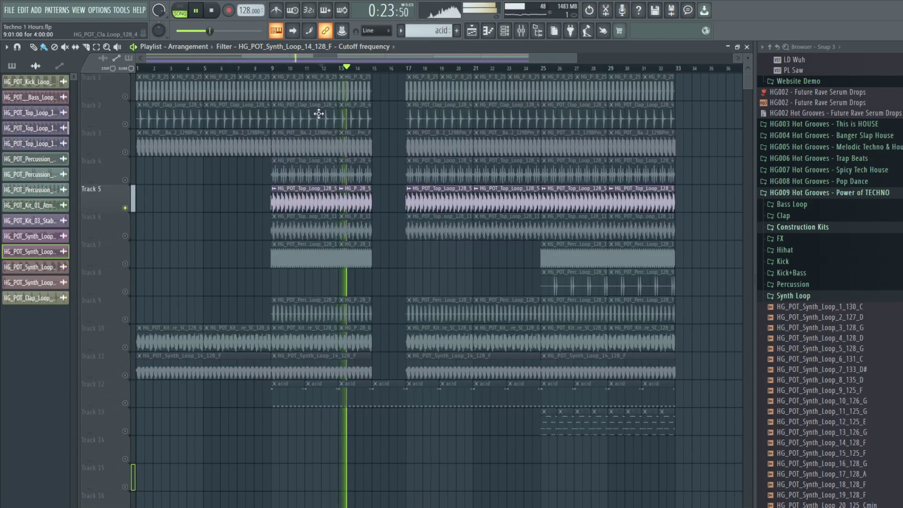
left_click(413, 70)
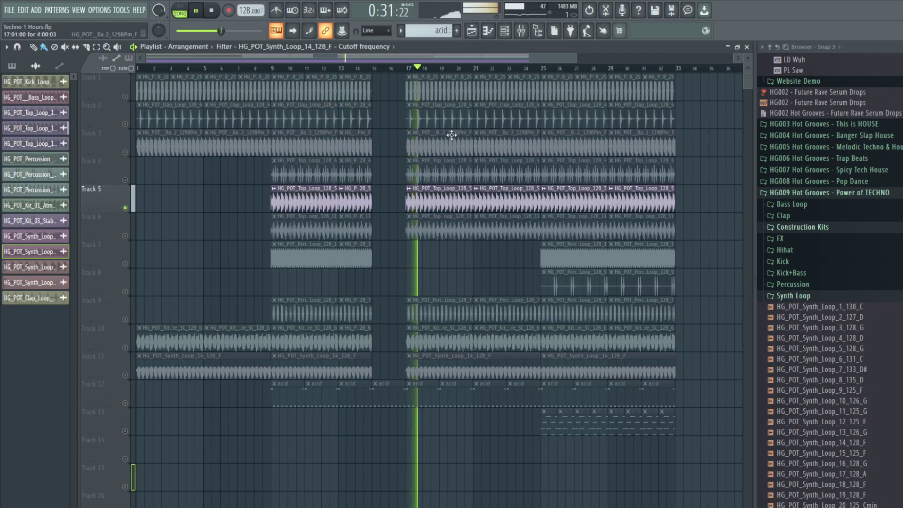
double_click(486, 192)
left_click(520, 34)
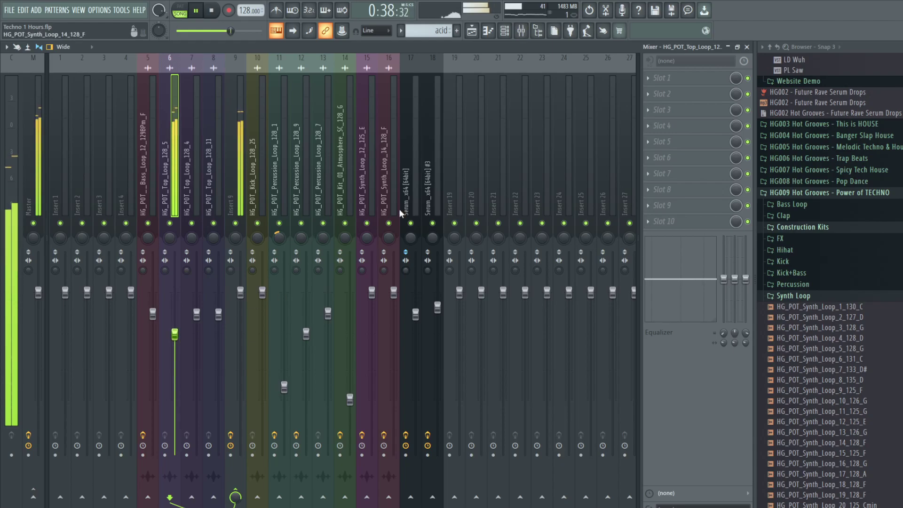
key("F9")
Remove the Top Loop 5 clips between bars 17 and 25 on Track 5, and re-place the bar 13 clip so it ends at bar 15.
right_click(488, 205)
right_click(439, 202)
right_click(356, 203)
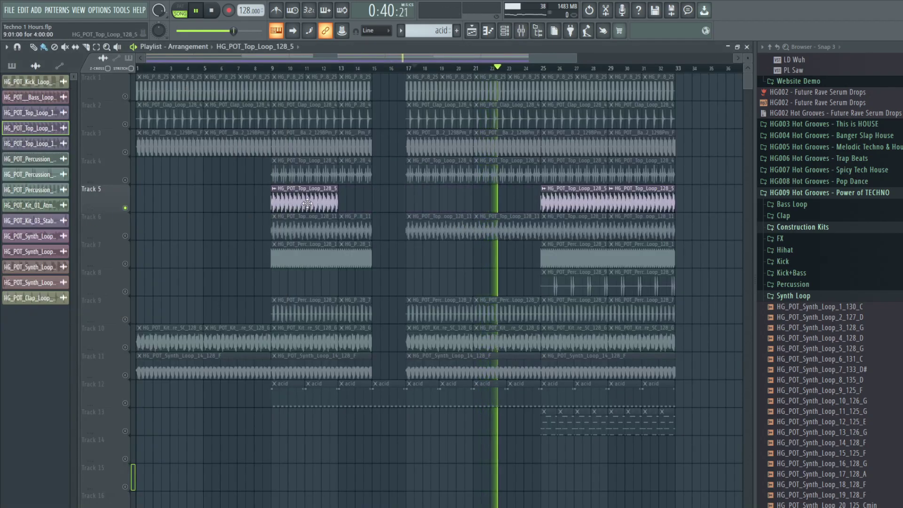
left_click(356, 194)
left_click_drag(402, 192, 375, 192)
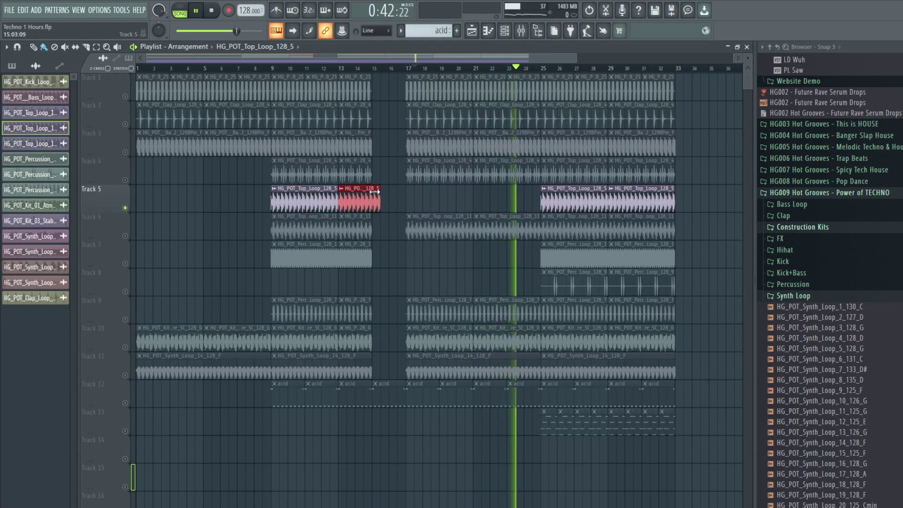
Unsolo Track 5 and replay the full mix from about bar 12 and about bar 16.
right_click(125, 207)
left_click(332, 69)
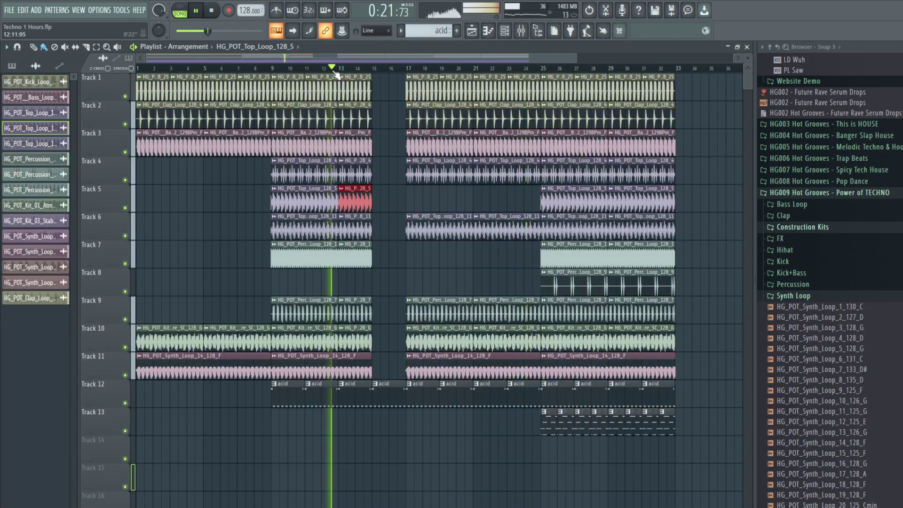
left_click(389, 68)
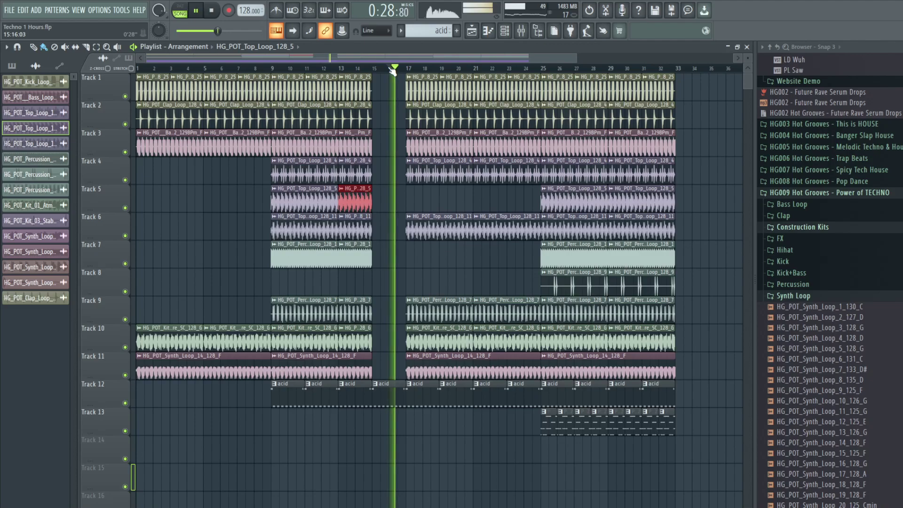
Refill Track 5 with Top Loop 5 clips from bar 17 to 25, and remove the bar 21 Percussion Loop 7 clip from Track 9.
left_click(419, 191)
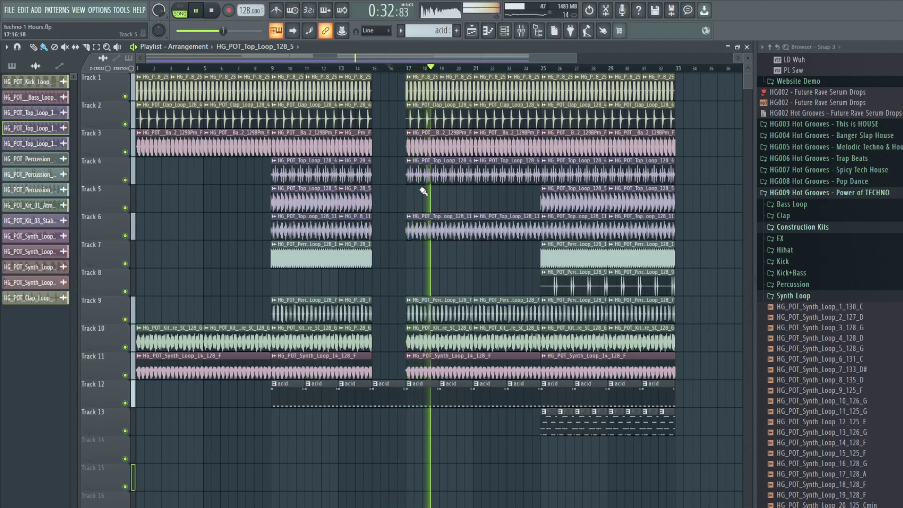
left_click_drag(410, 201, 473, 201)
right_click(503, 304)
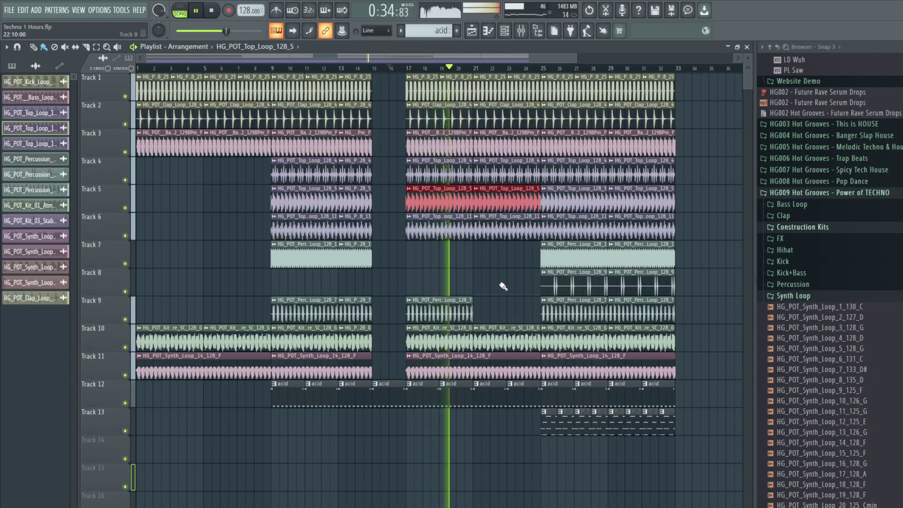
Restore the bar 21 Percussion Loop 7 clip on Track 9 and raise the Param. EQ 2 mix level automation between bars 23 and 25.
left_click(489, 283)
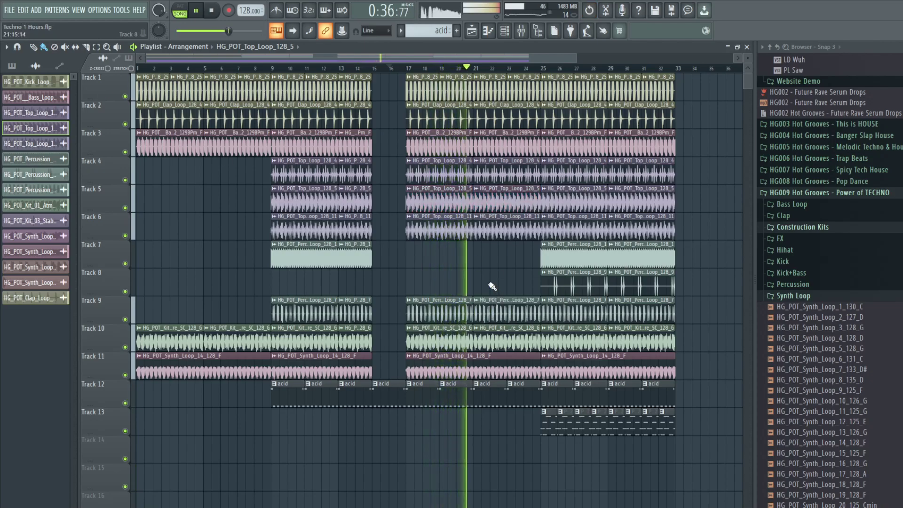
scroll(502, 269, "down", 5)
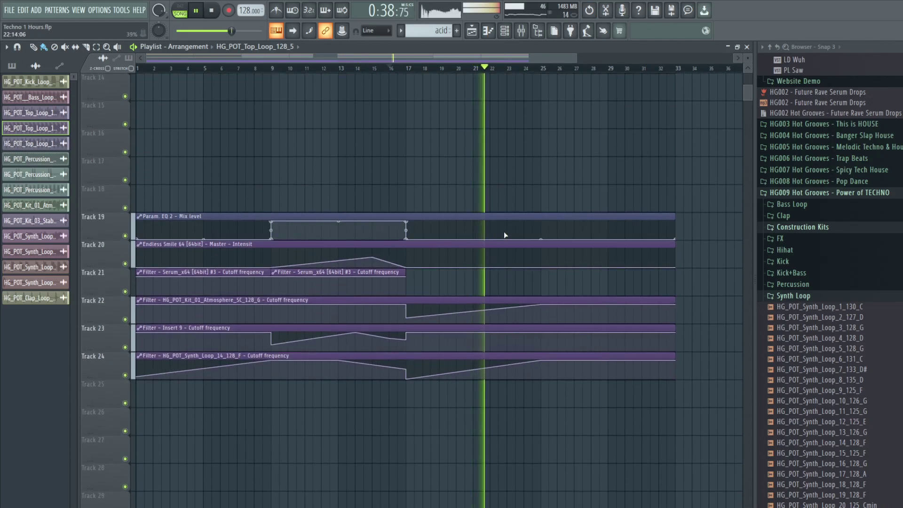
right_click(507, 239)
right_click(524, 229)
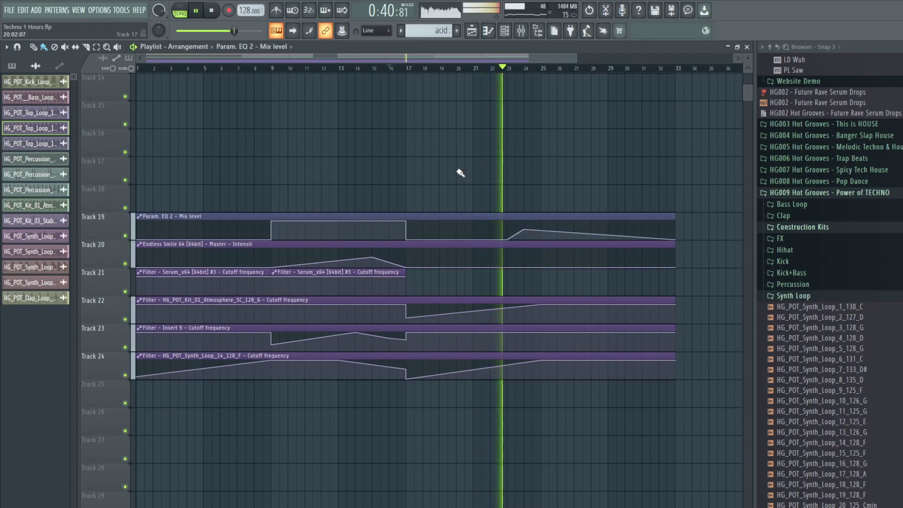
left_click_drag(524, 230, 541, 221)
right_click(541, 232)
key("space")
key("space")
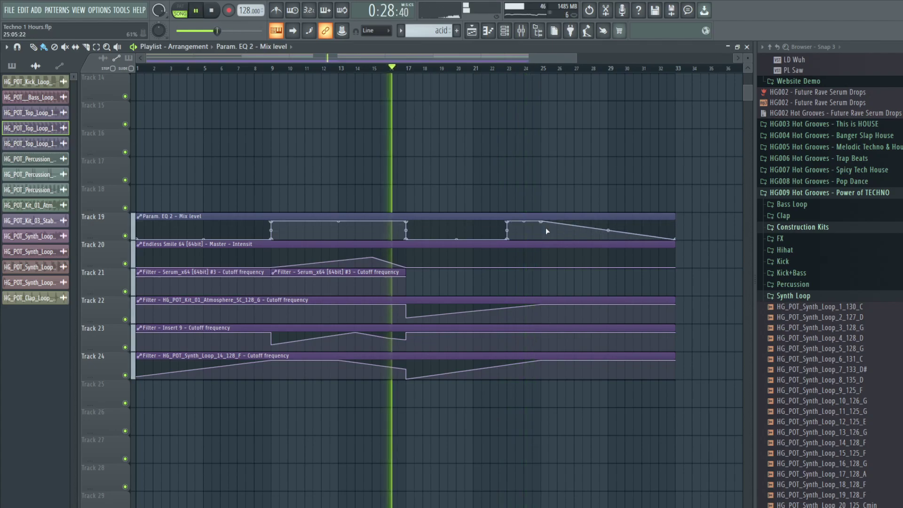
right_click(541, 238)
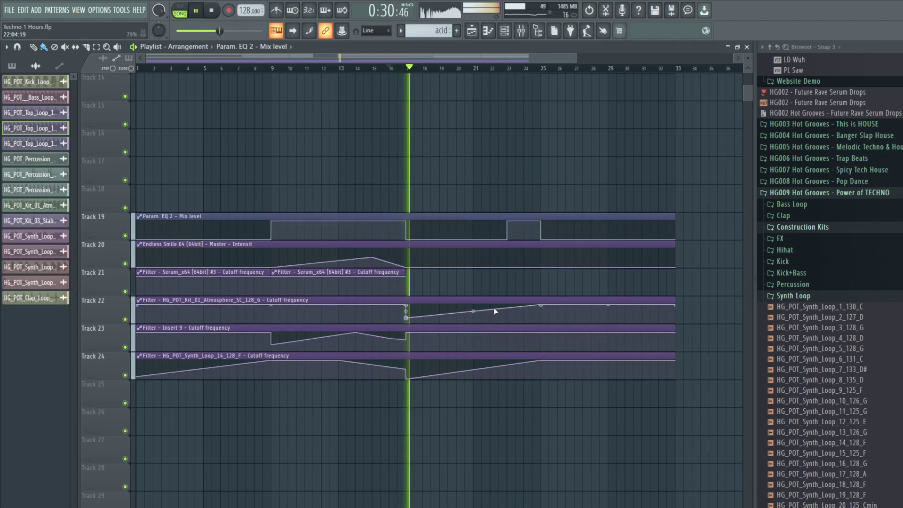
Ramp the Endless Smile intensity automation up from bar 23 to bar 25 and drop it back to zero at bar 25.
right_click(507, 267)
right_click(541, 260)
right_click(541, 266)
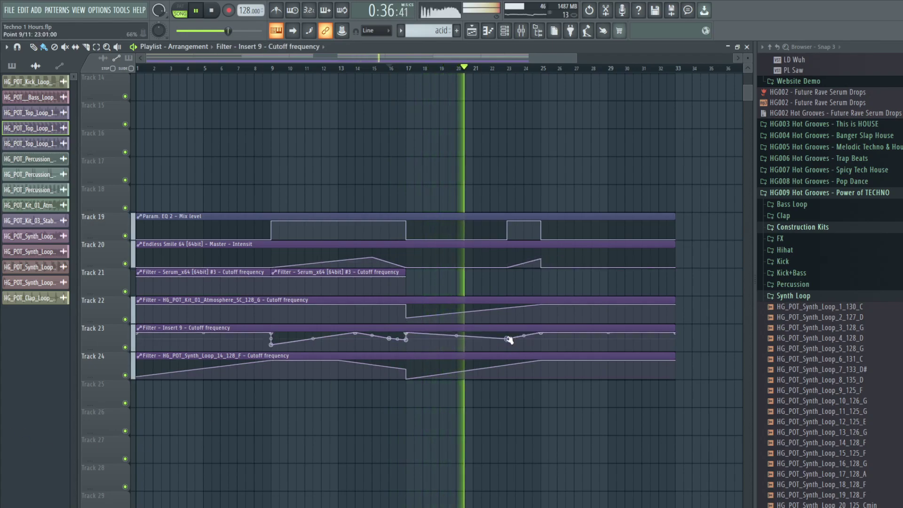
Dip the Insert 9 filter cutoff automation from bar 23 to its lowest point midway through bar 24, rising again to bar 25.
right_click(516, 338)
left_click_drag(517, 339, 539, 368)
scroll(491, 295, "up", 5)
scroll(545, 306, "down", 3)
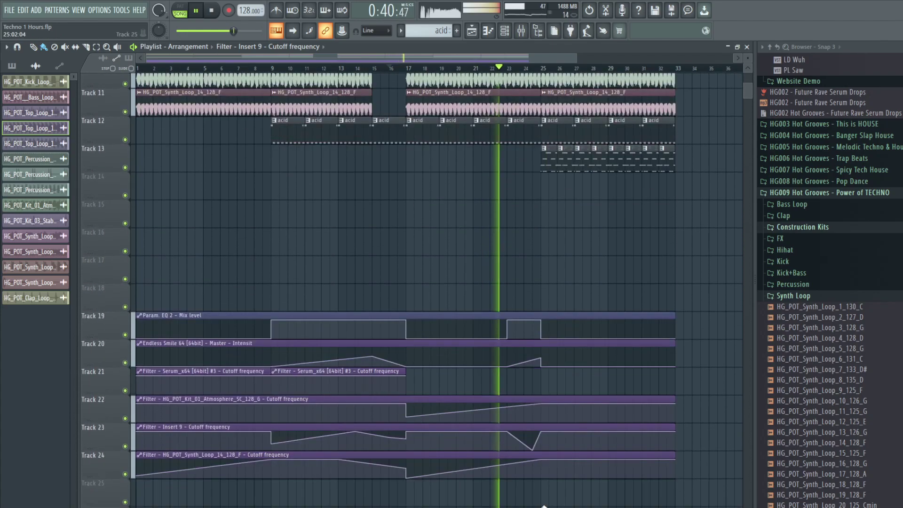
Add a point midway through bar 24 on the Endless Smile intensity ramp and raise its peak at bar 25.
right_click(531, 316)
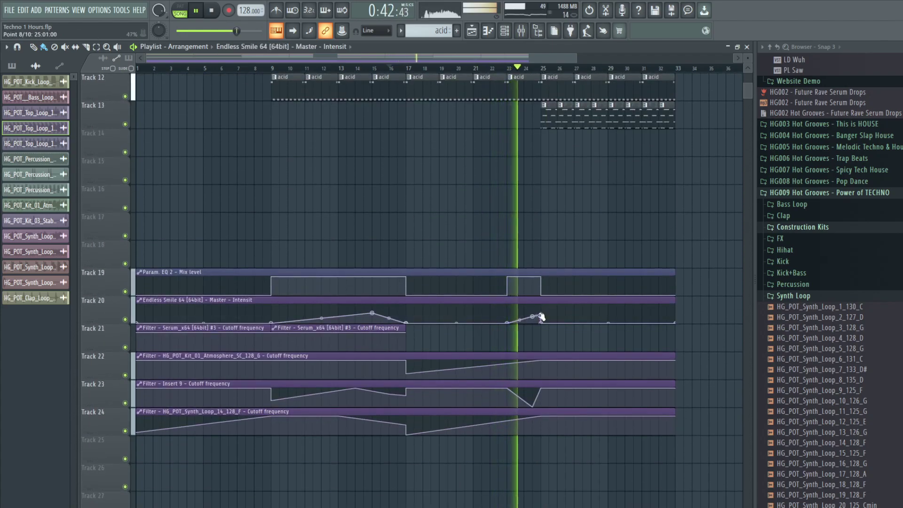
left_click_drag(541, 314, 540, 311)
key("space")
key("space")
Trim the clips on Tracks 9 to 12 so they end one beat before bar 25.
left_click_drag(575, 59, 485, 77)
scroll(379, 277, "up", 5)
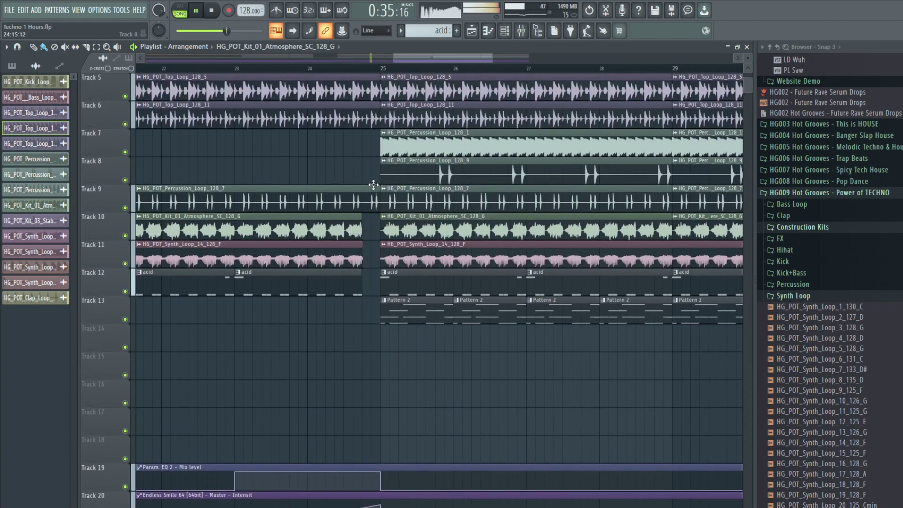
scroll(356, 193, "up", 3)
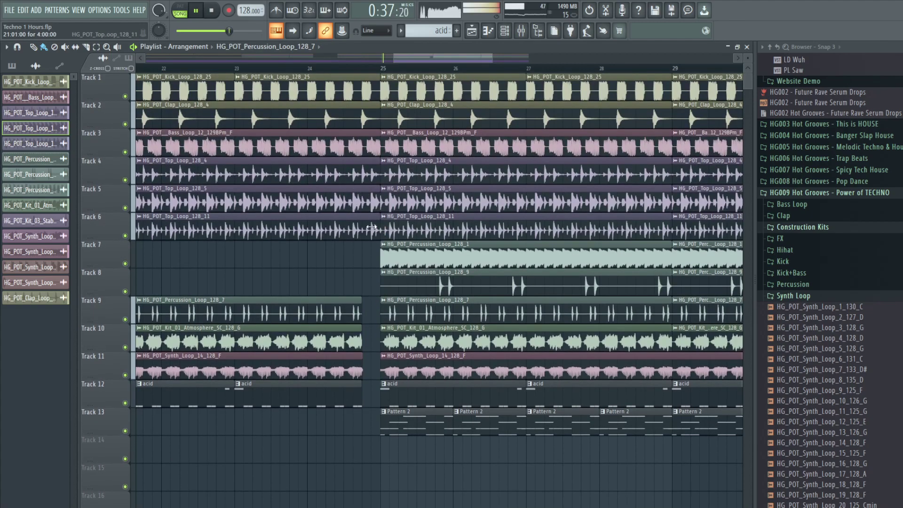
Slice the clips on Tracks 1 and 3 to 6 about a beat before bar 25 and delete the cut-off ends, keeping the clap.
left_click_drag(362, 117, 364, 251)
left_click_drag(361, 79, 359, 106)
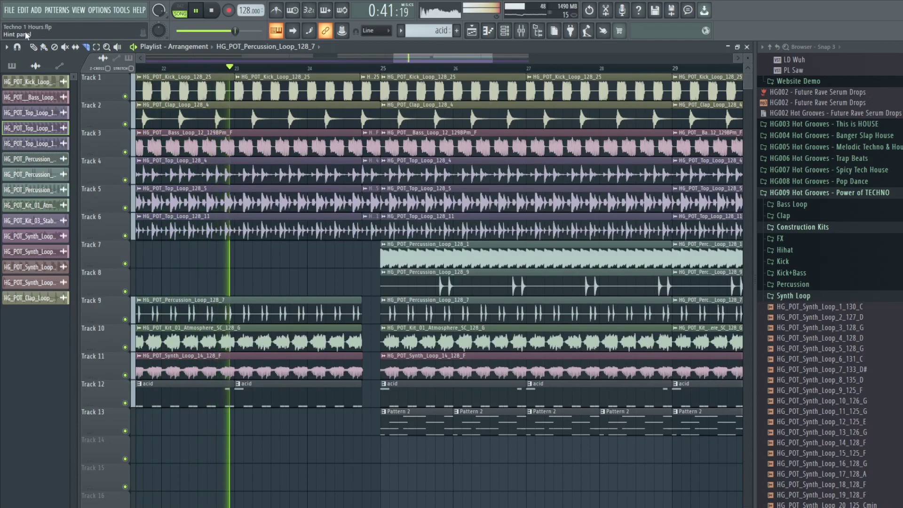
right_click(365, 86)
right_click(369, 150)
right_click(370, 171)
right_click(371, 194)
right_click(368, 224)
key("space")
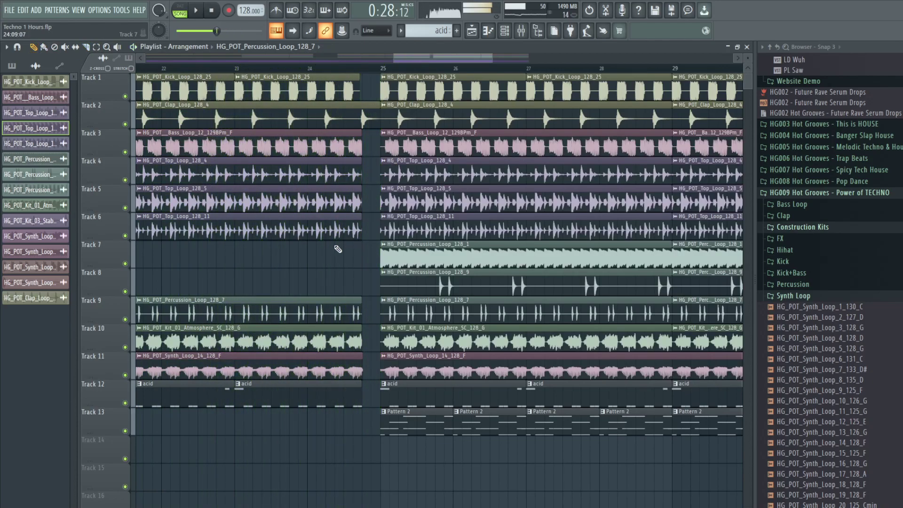
Move the Endless Smile intensity peak and its drop from bar 25 back to step 13 of bar 24, replaying from about bar 24.
left_click(305, 71)
scroll(355, 323, "down", 5)
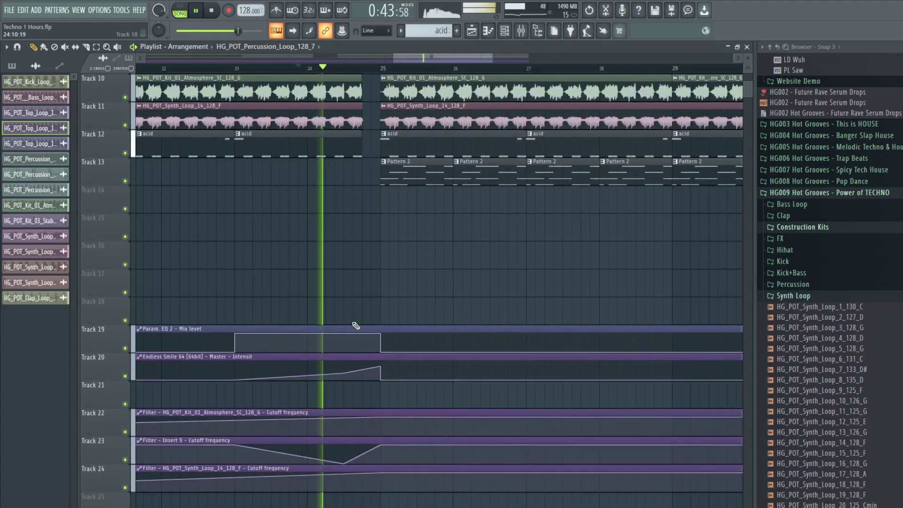
key("space")
key("space")
left_click_drag(381, 365, 371, 368)
scroll(404, 395, "up", 2)
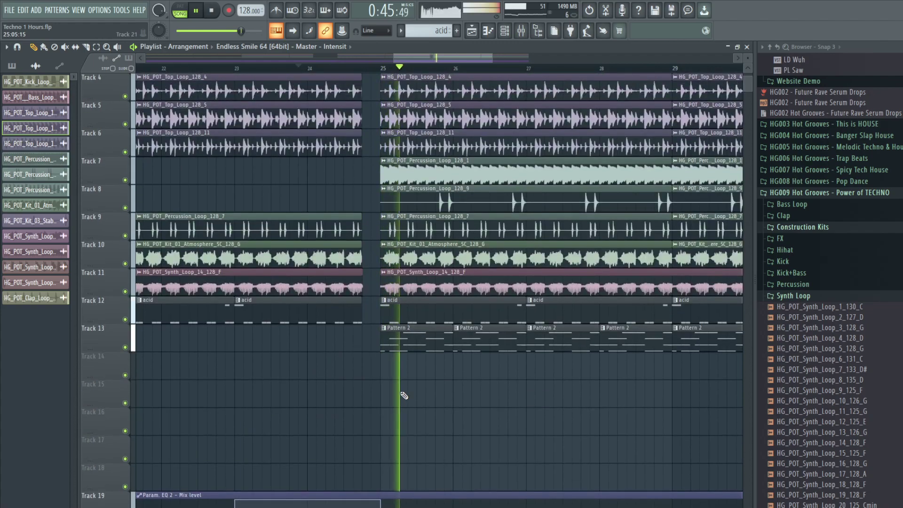
scroll(403, 395, "down", 1)
key("space")
key("space")
left_click_drag(370, 453, 361, 452)
key("space")
key("space")
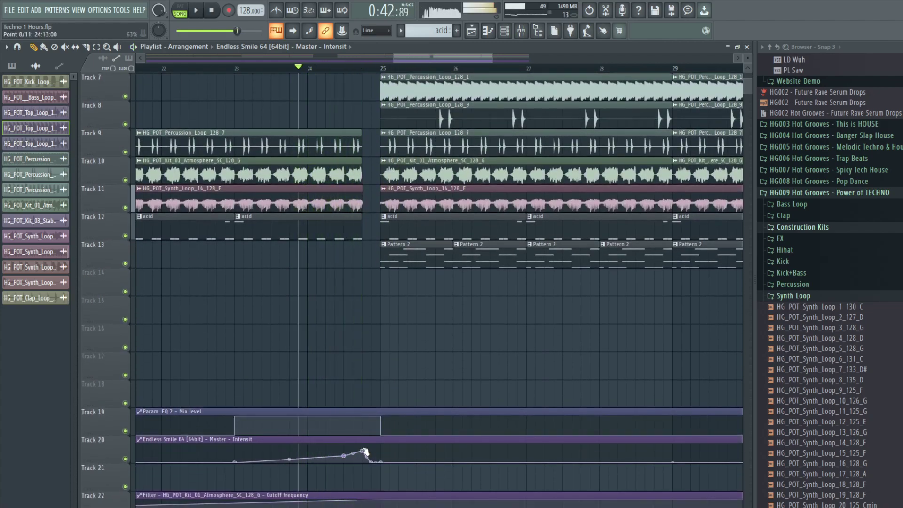
Replay the transition into bar 25 and shift the Endless Smile intensity peak to step 12 of bar 24.
scroll(357, 263, "up", 2)
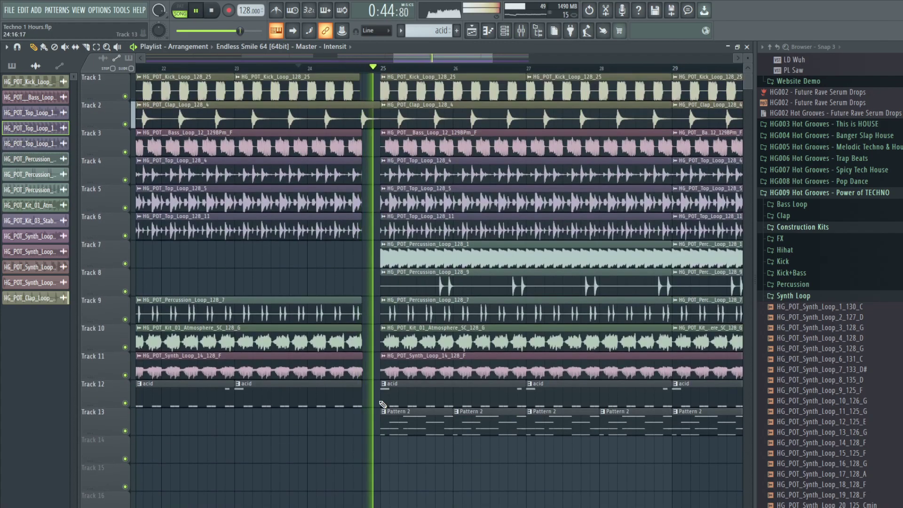
key("space")
key("space")
key("space")
key("space")
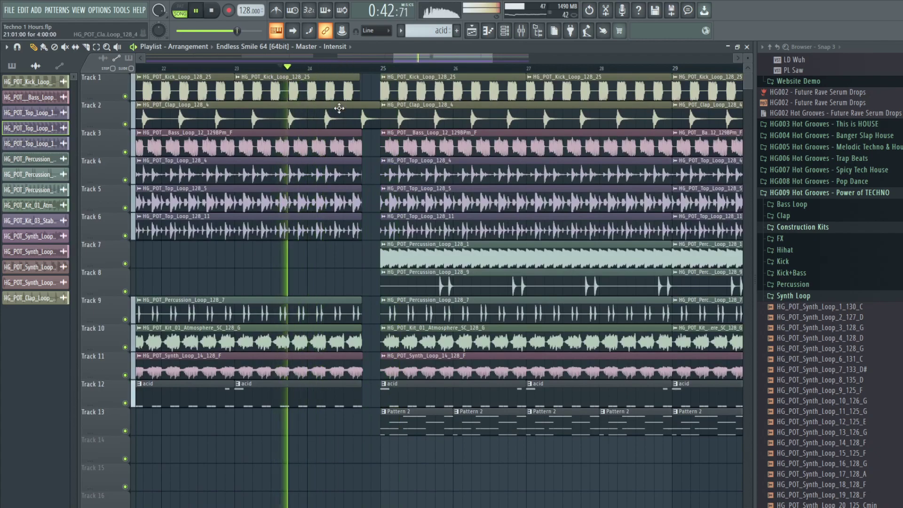
left_click_drag(493, 57, 423, 55)
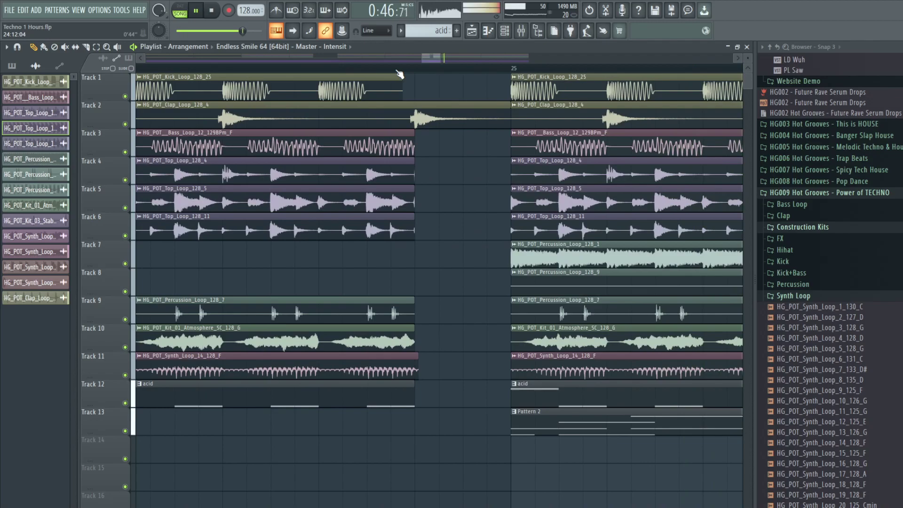
scroll(347, 313, "down", 6)
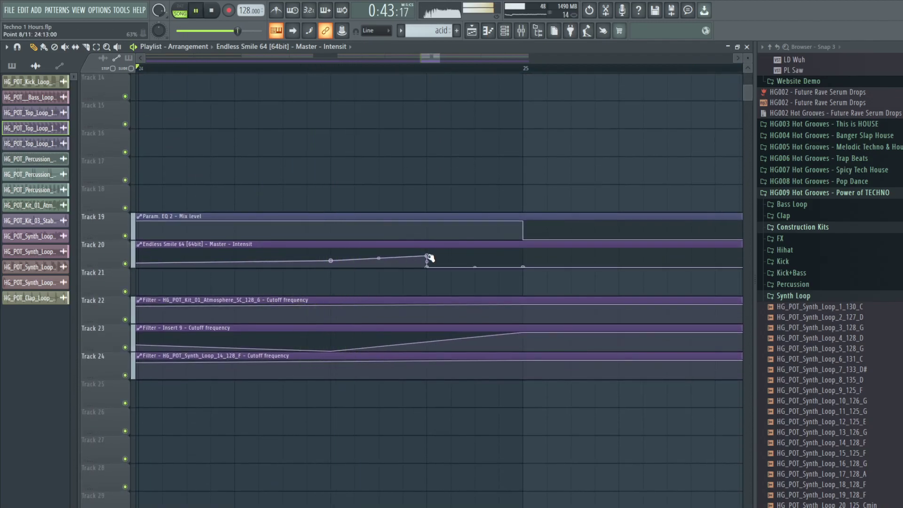
left_click_drag(429, 257, 405, 256)
key("space")
key("space")
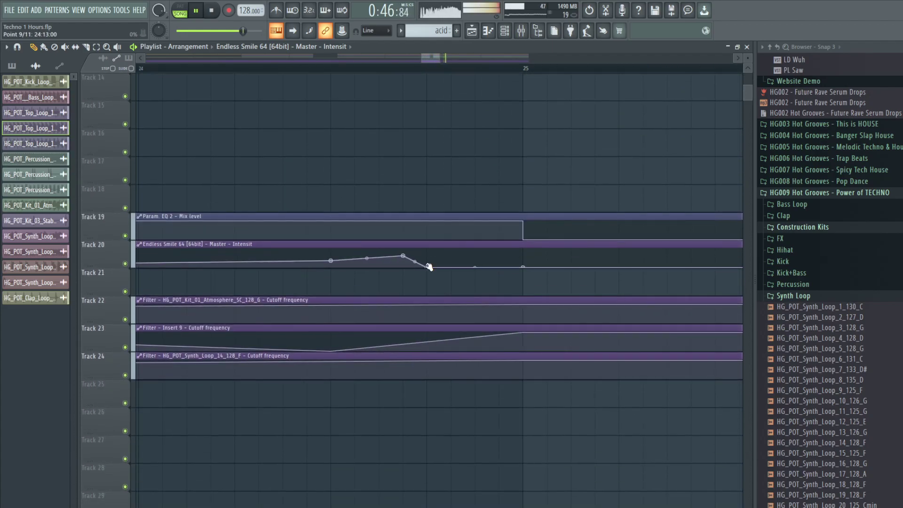
Replay the arrangement from bar 1, open the pack's FX samples, and place HG_POT_FX_3 at bar 1 on Track 16.
scroll(428, 264, "up", 8)
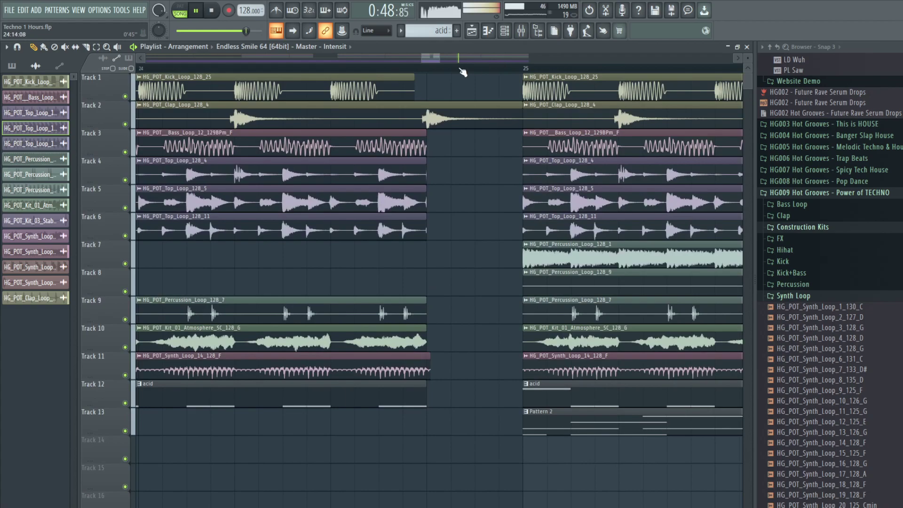
left_click_drag(438, 59, 301, 55)
key("space")
key("space")
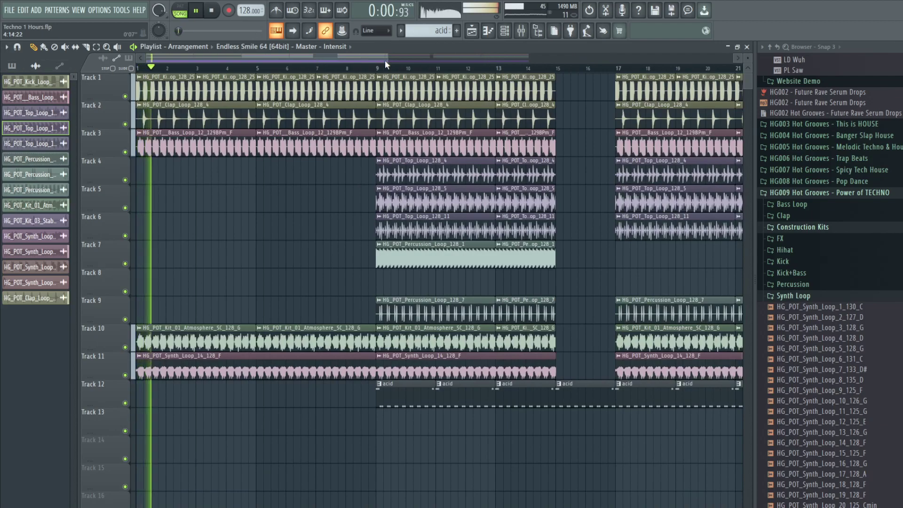
scroll(298, 282, "down", 4)
scroll(298, 282, "down", 4)
scroll(298, 282, "down", 5)
key("space")
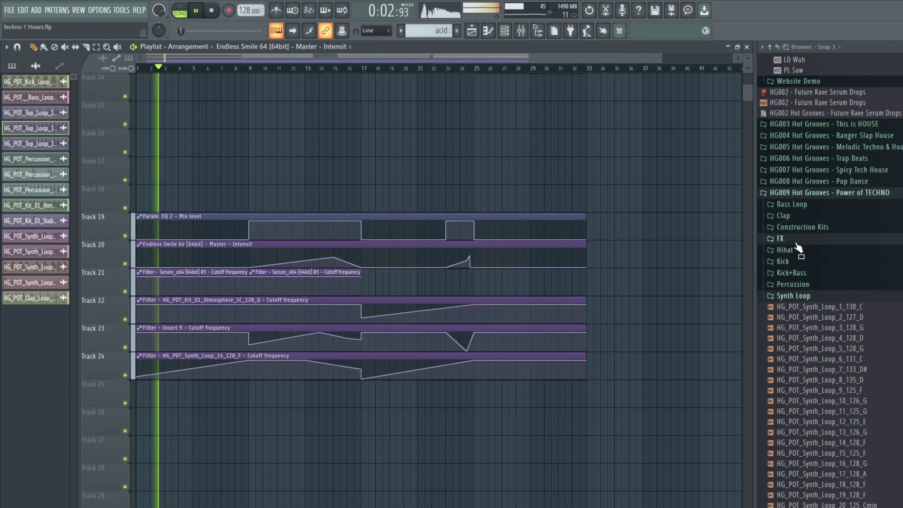
left_click(786, 239)
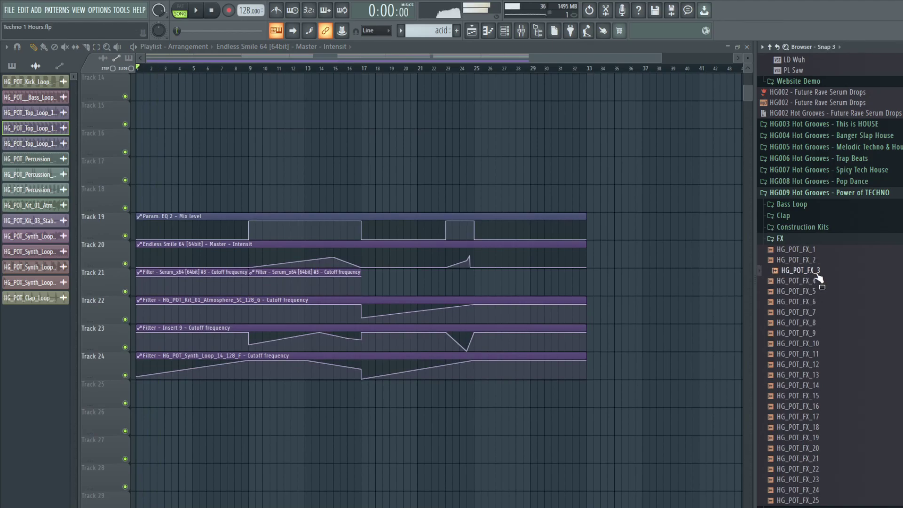
left_click_drag(432, 158, 38, 142)
Set the channel volume of HG_POT_FX_3 to 35%.
double_click(153, 141)
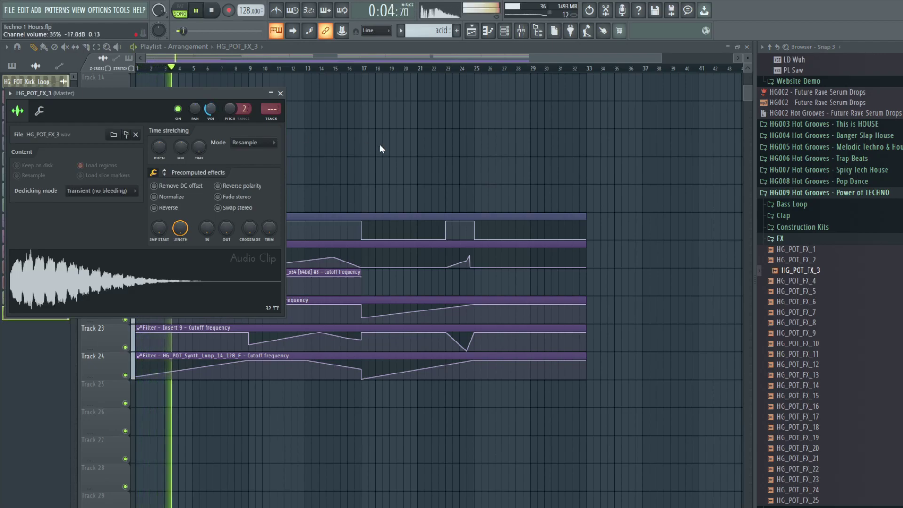
key("Escape")
key("space")
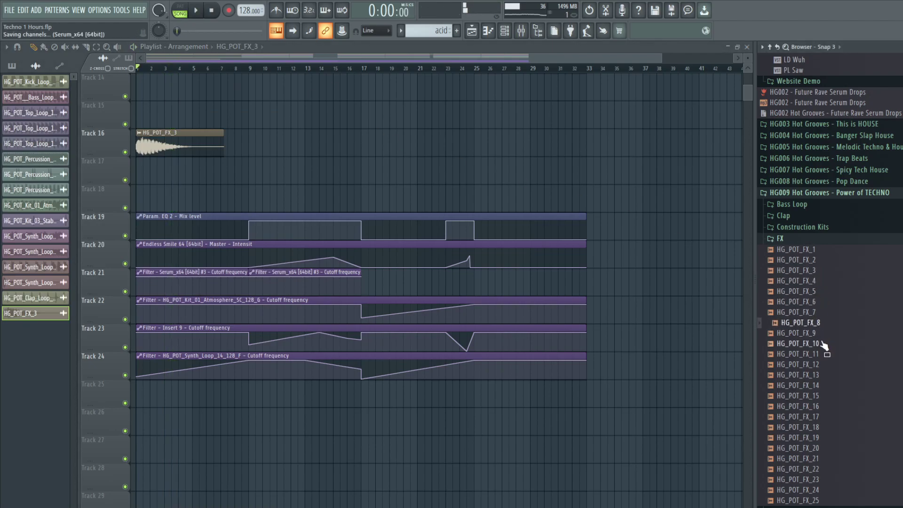
Place HG_POT_FX_11 at bar 1 on Track 17 and add a second copy directly behind it.
scroll(833, 348, "up", 1)
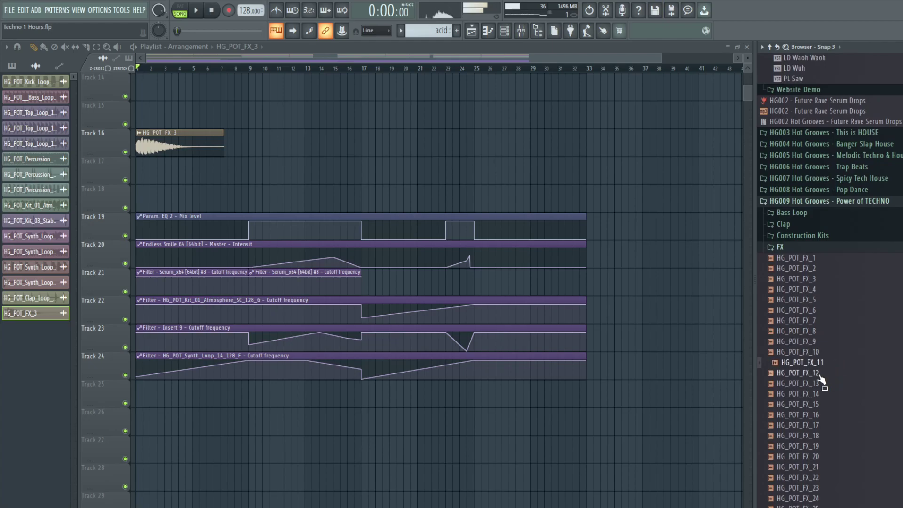
left_click_drag(819, 366, 163, 175)
key("space")
left_click_drag(367, 139, 386, 168)
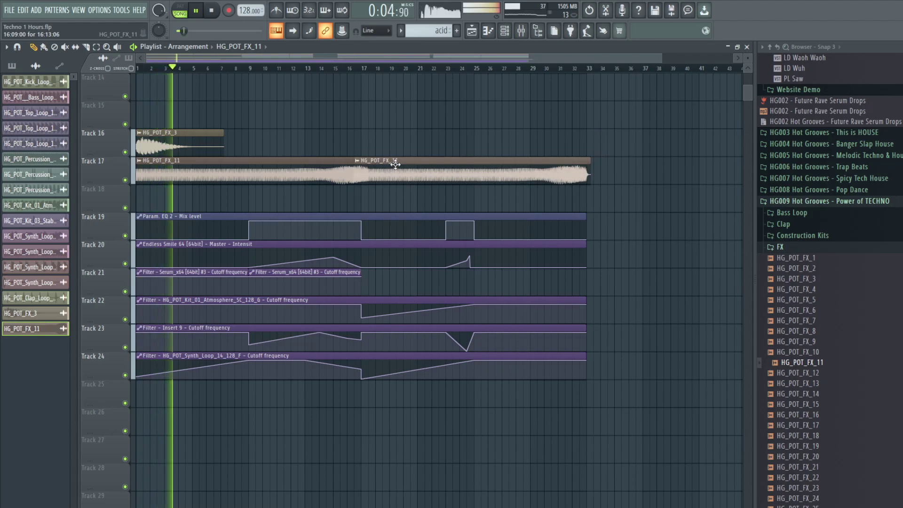
Time-stretch HG_POT_FX_11 so each clip spans 16 bars, with the second copy starting at bar 17.
left_click(399, 164)
left_click_drag(212, 162, 212, 151)
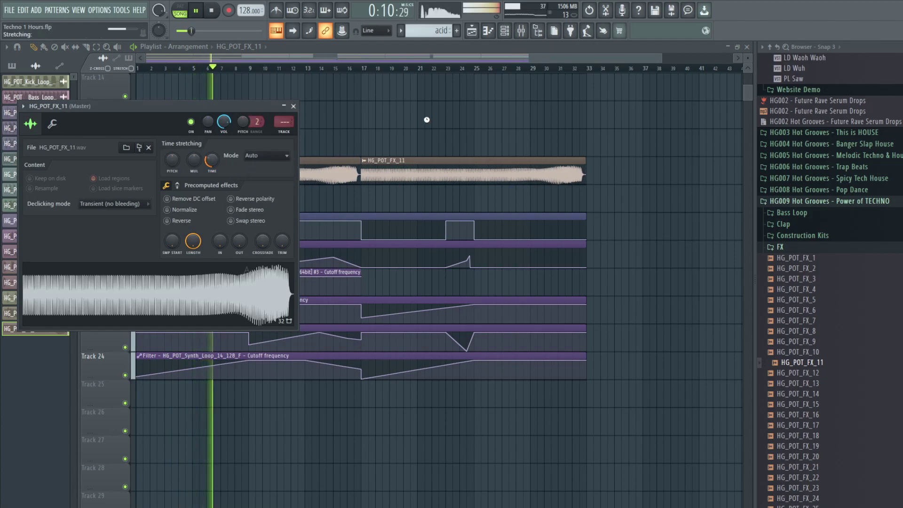
left_click(391, 159)
key("space")
key("space")
Delete the second HG_POT_FX_11 clip, move the first one to bar 9, and play from bar 8.
right_click(376, 177)
left_click_drag(232, 174, 345, 174)
left_click(234, 68)
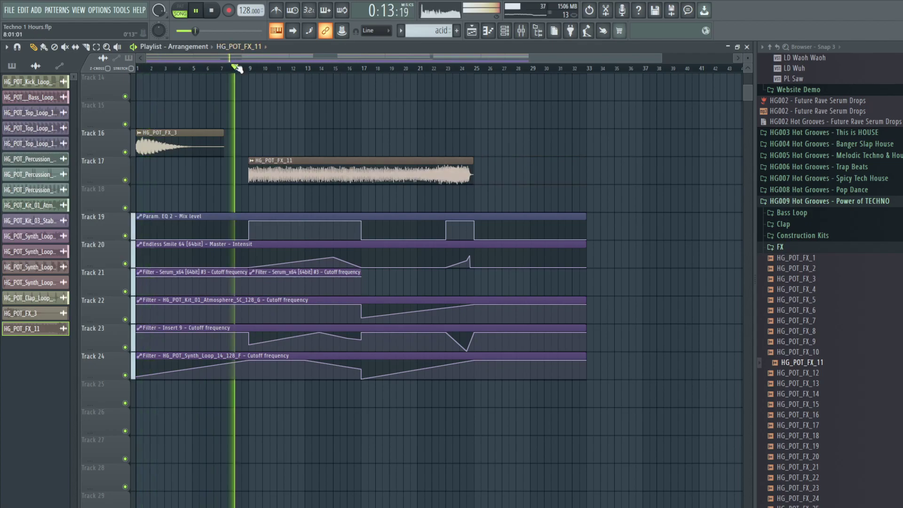
Fine-tune the time stretch of HG_POT_FX_11 against a temporary copy at bar 25, and remove that copy.
left_click(474, 179)
double_click(387, 169)
left_click_drag(209, 163, 208, 160)
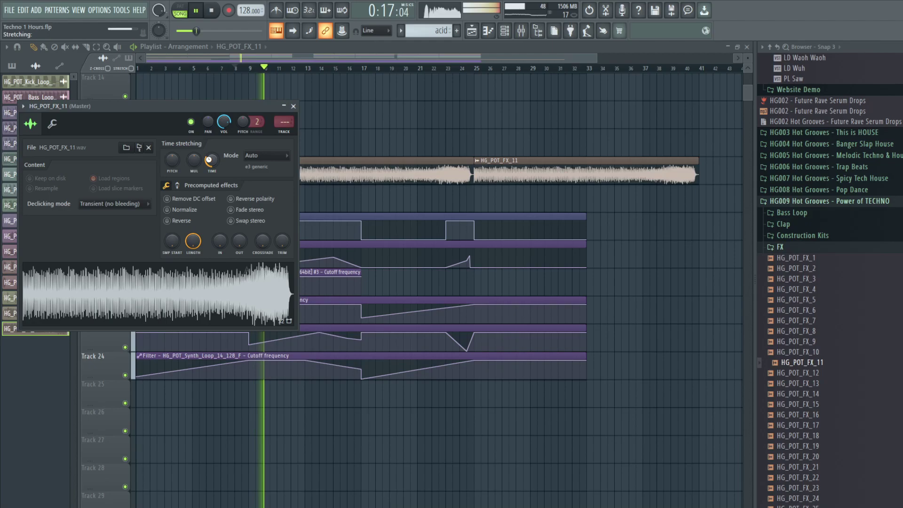
right_click(544, 177)
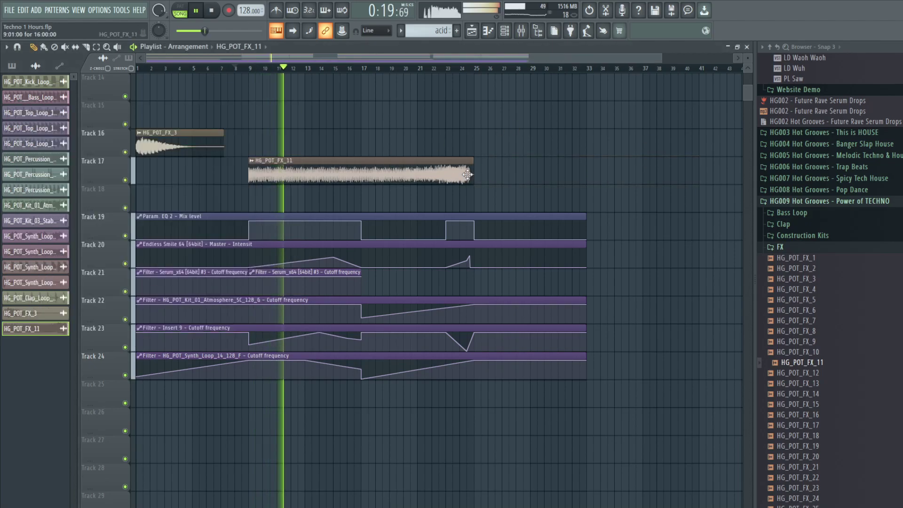
Trim HG_POT_FX_11 to its final part, running from about bar 9 to bar 17, and set its channel volume to 35%.
left_click_drag(471, 169, 352, 166)
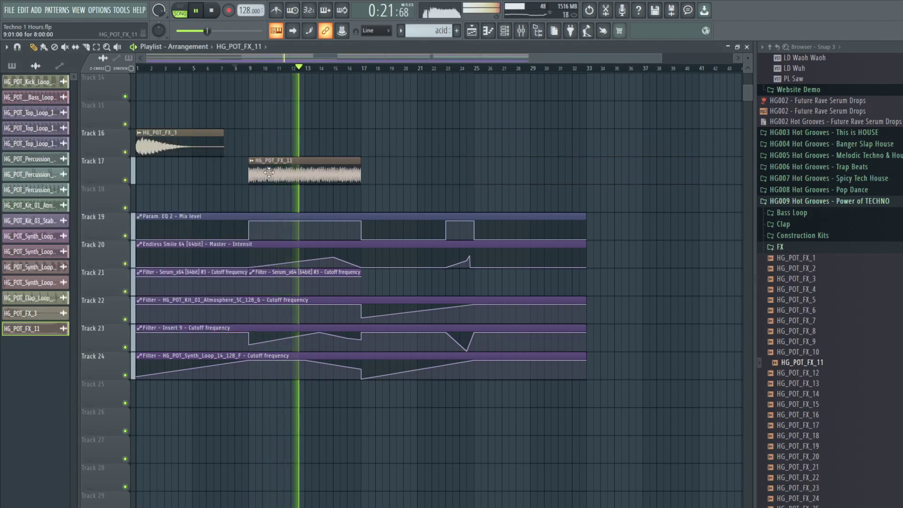
left_click_drag(276, 164, 164, 164)
left_click_drag(249, 169, 360, 164)
left_click_drag(136, 175, 245, 174)
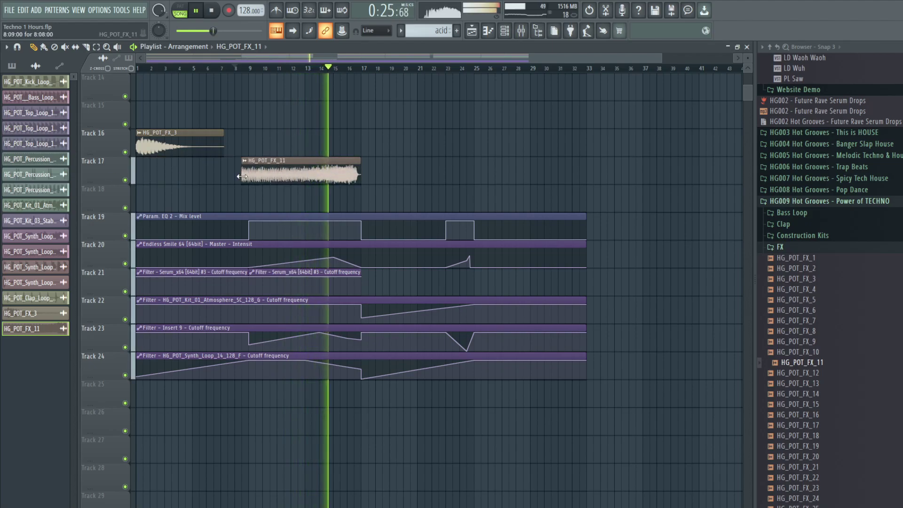
double_click(269, 164)
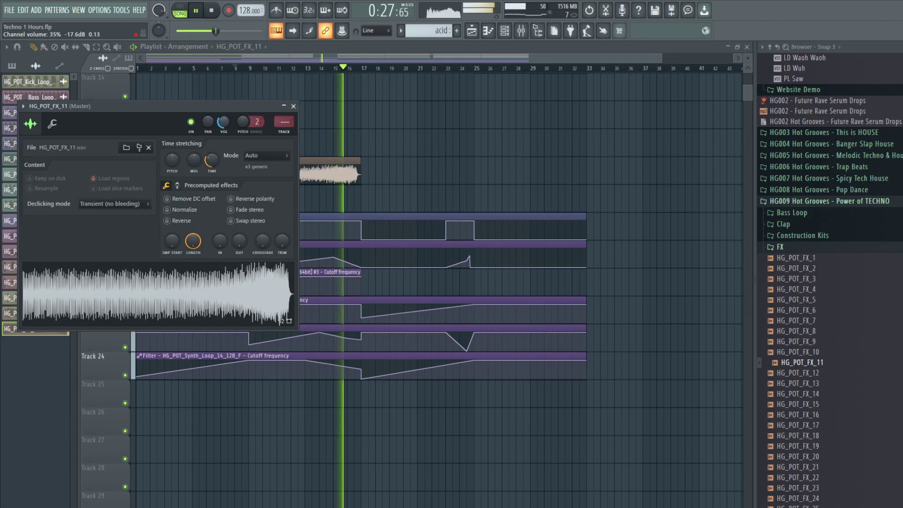
Shorten the HG_POT_FX_11 clip on Track 17 so it ends midway through bar 15.
key("Escape")
left_click_drag(360, 165, 341, 165)
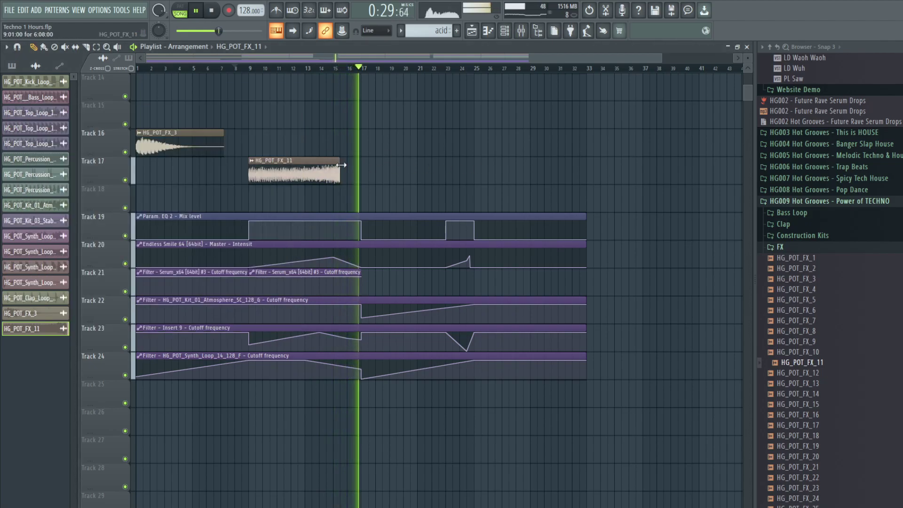
key("space")
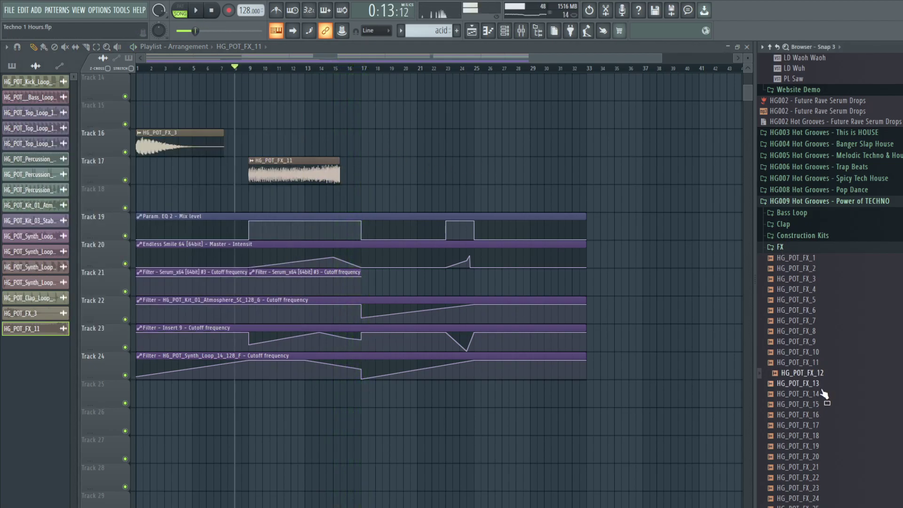
Place two HG_POT_FX_12 clips on Track 18, at bars 1 and 25, time-stretched to 24 bars each.
left_click_drag(823, 381, 138, 197)
key("space")
left_click_drag(484, 173, 484, 203)
double_click(275, 202)
left_click_drag(225, 173, 224, 147)
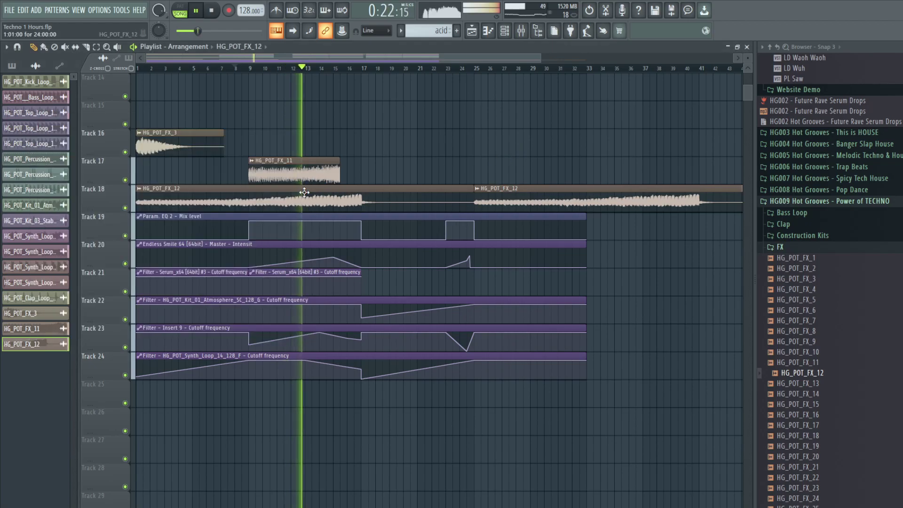
Trim the start of the first HG_POT_FX_12 clip to 16 bars long and shift it to begin midway through bar 7.
left_click_drag(137, 203, 243, 203)
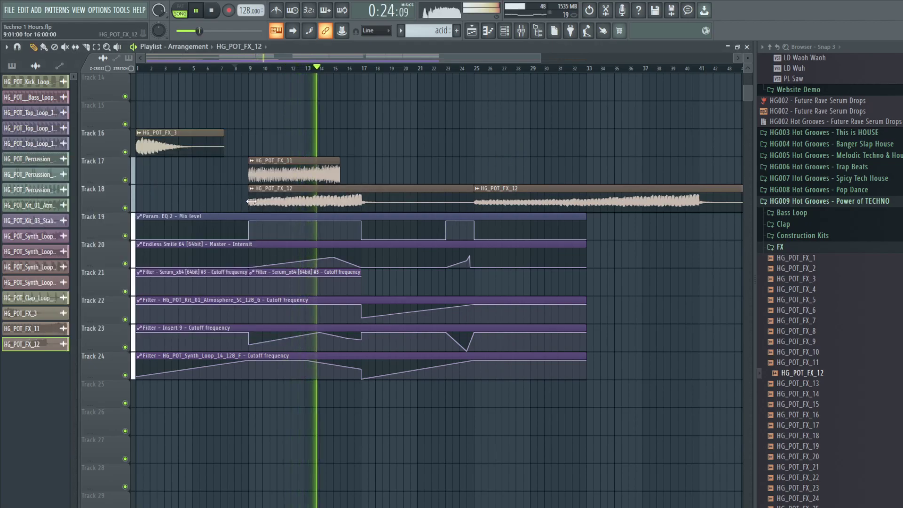
left_click_drag(433, 196, 398, 191)
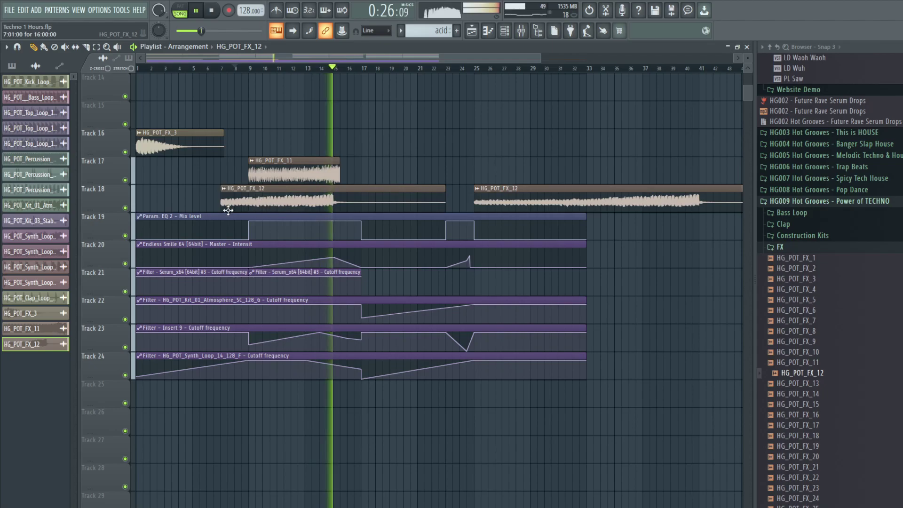
left_click_drag(269, 194, 264, 202)
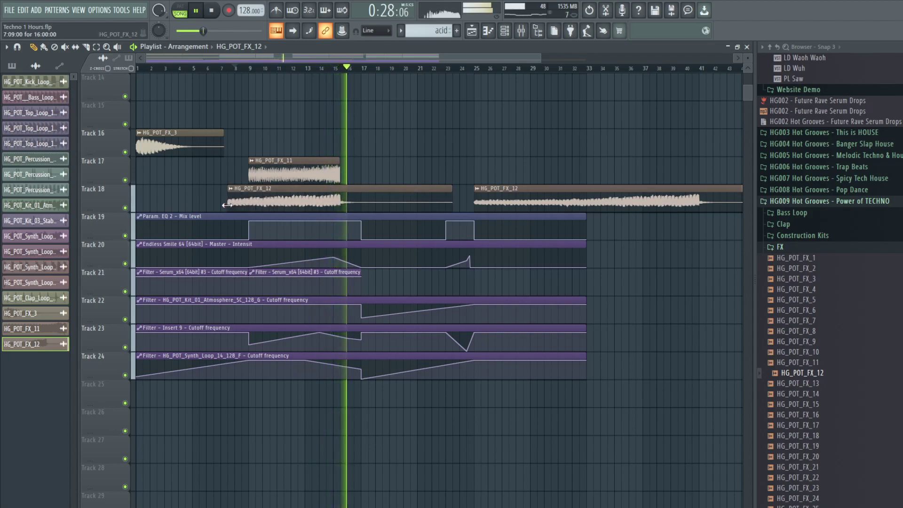
Delete HG_POT_FX_11 and the second HG_POT_FX_12 clip, fitting the remaining one to start at bar 9 with its build ending at bar 15.
right_click(321, 171)
left_click(324, 68)
left_click_drag(368, 186, 361, 186)
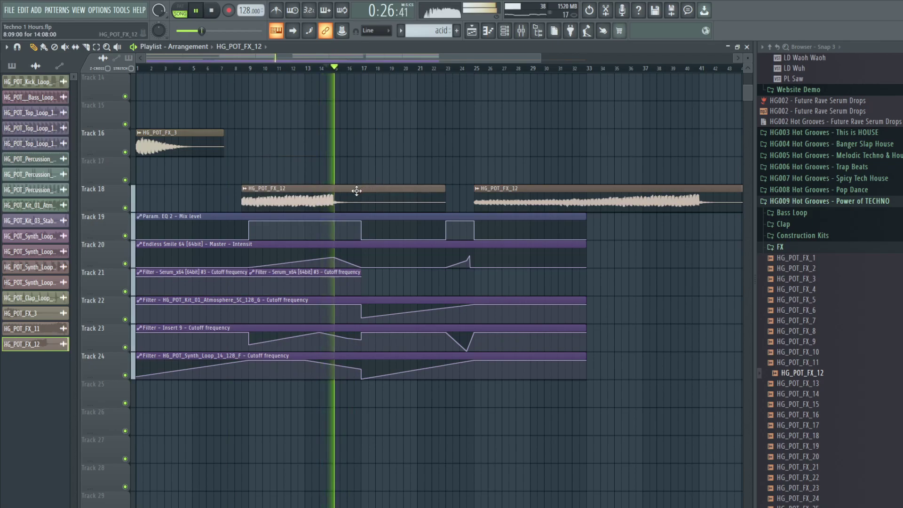
left_click_drag(242, 205, 248, 204)
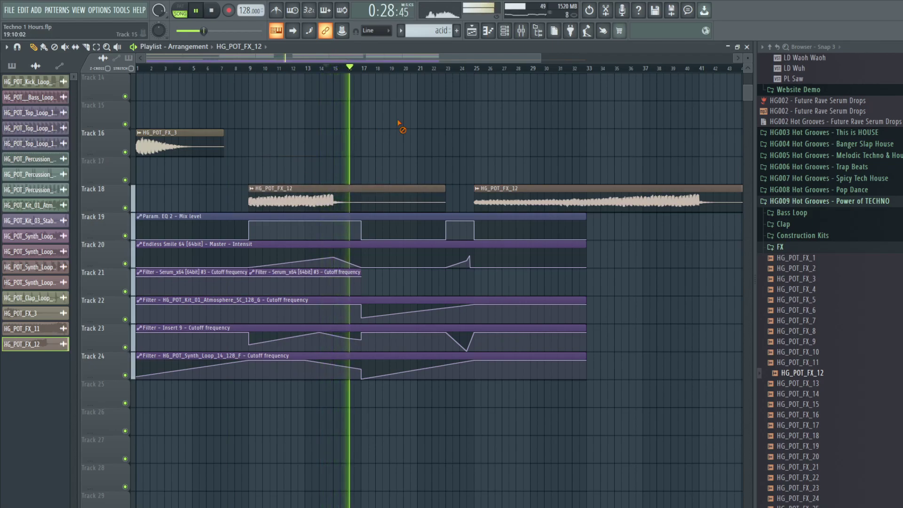
right_click(510, 193)
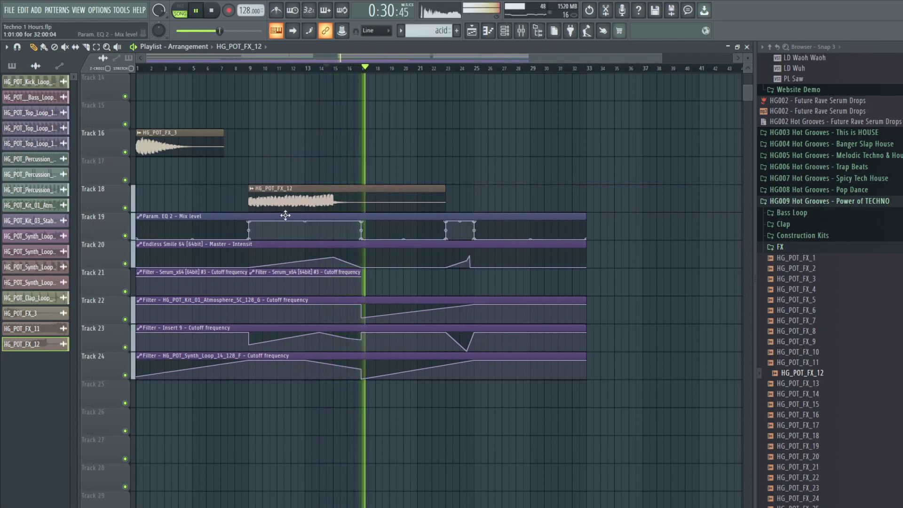
Place HG_POT_FX_13 on Track 17 at bar 17 with 35% channel volume, and add a second clip of it at bar 25.
key("space")
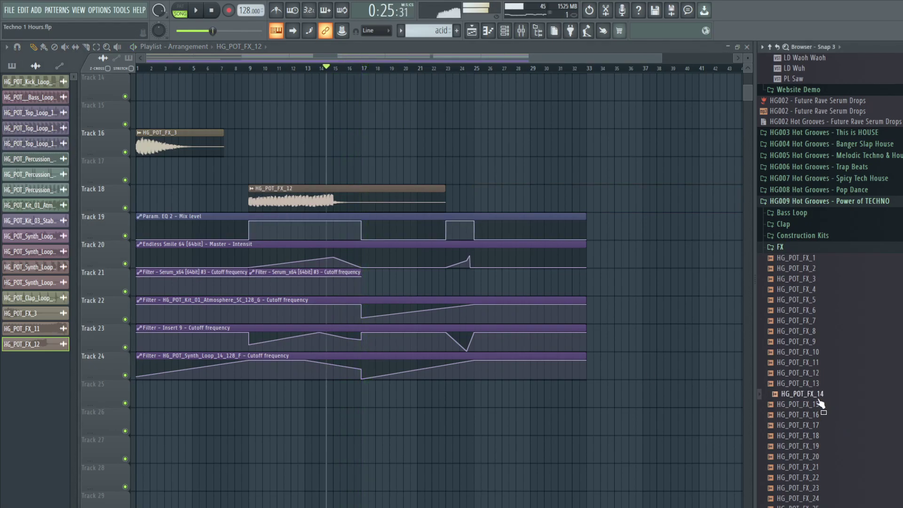
left_click_drag(821, 394, 383, 166)
key("space")
double_click(382, 166)
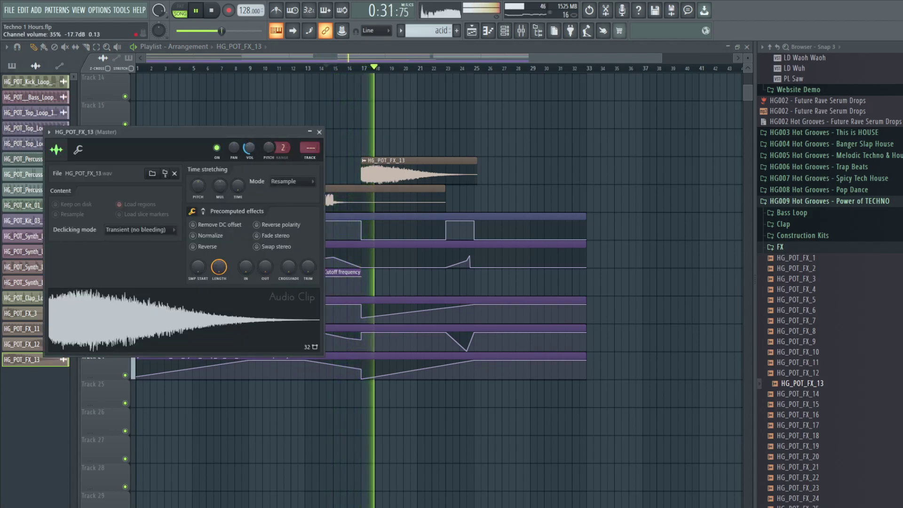
key("Escape")
scroll(612, 165, "up", 3)
left_click_drag(490, 229, 473, 261)
key("space")
Place HG_POT_FX_18 on Track 15 at bar 9 and play the arrangement from about bar 8.
left_click(817, 396)
scroll(817, 377, "down", 2)
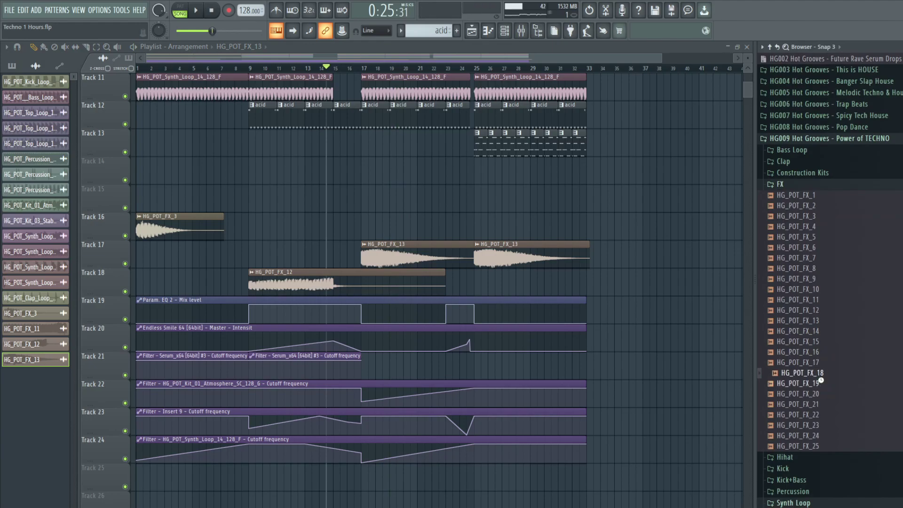
left_click_drag(821, 382, 427, 193)
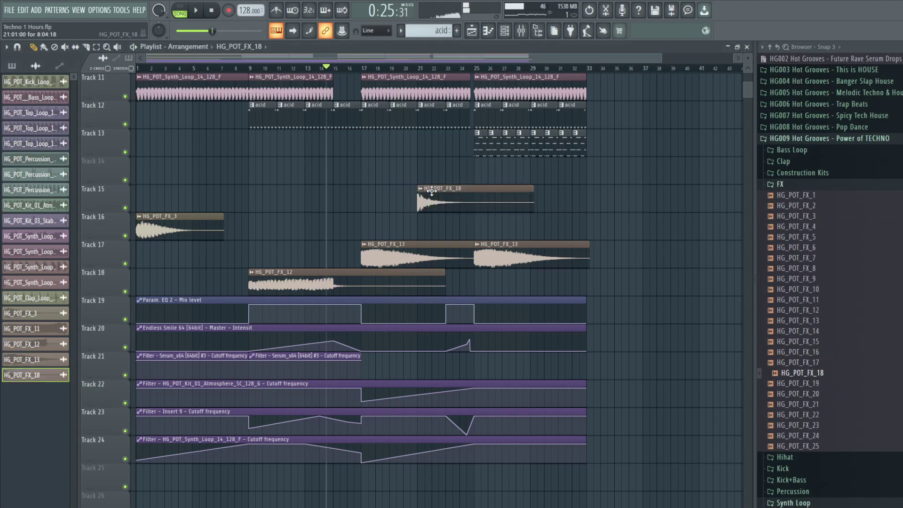
double_click(432, 191)
key("space")
left_click_drag(423, 190, 254, 191)
left_click(234, 68)
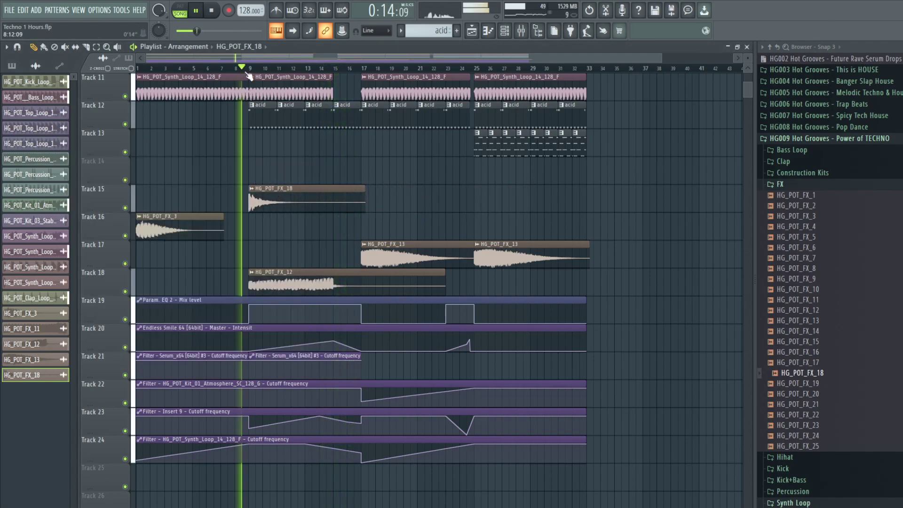
Check the channel settings of HG_POT_FX_18 and HG_POT_FX_12 against the playing mix.
double_click(322, 203)
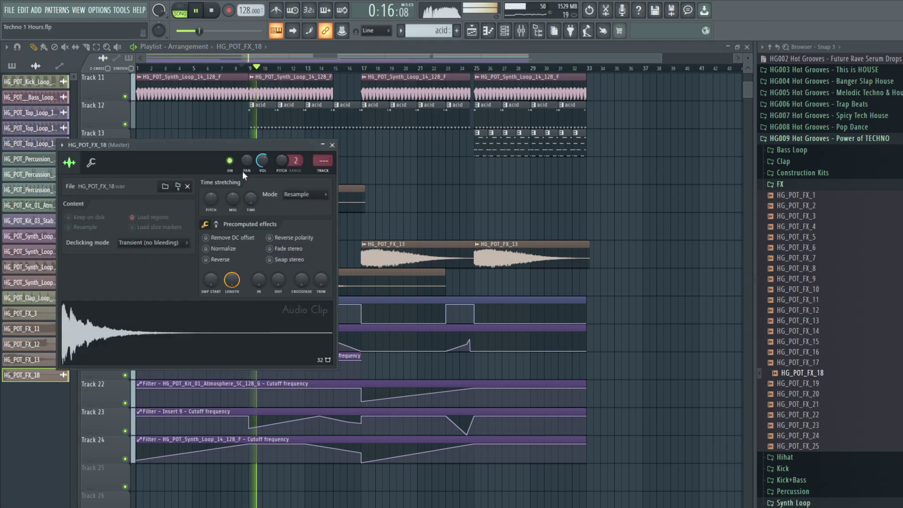
left_click(29, 375)
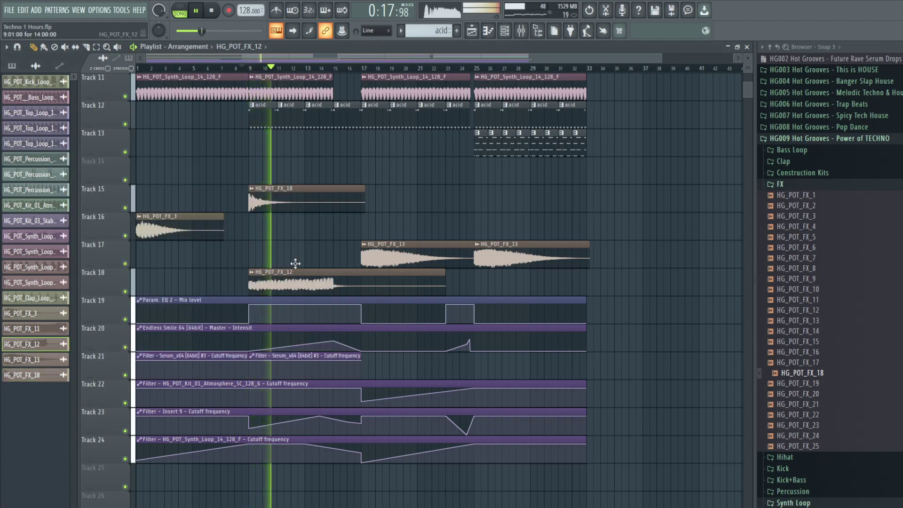
left_click(28, 344)
key("space")
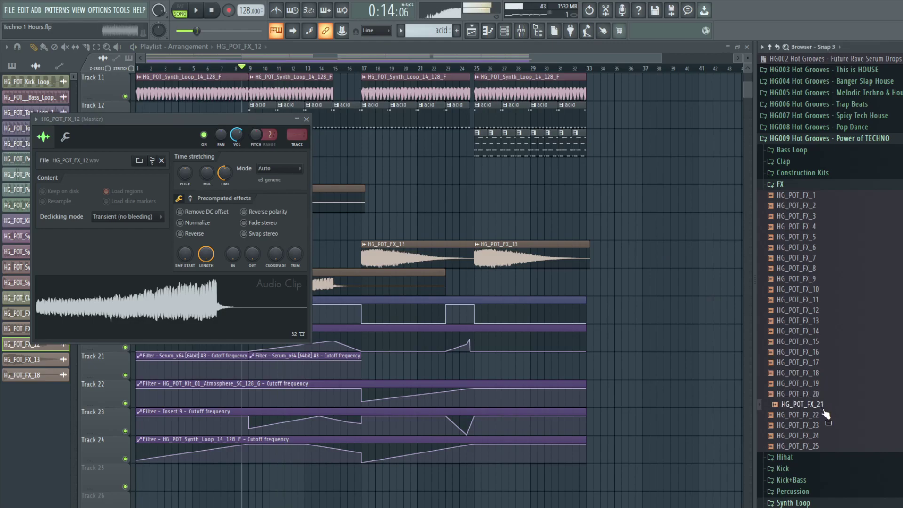
Place HG_POT_FX_21 on Track 15 at bar 25 and repeat it directly after the first clip.
left_click_drag(793, 403, 517, 210)
key("space")
double_click(517, 209)
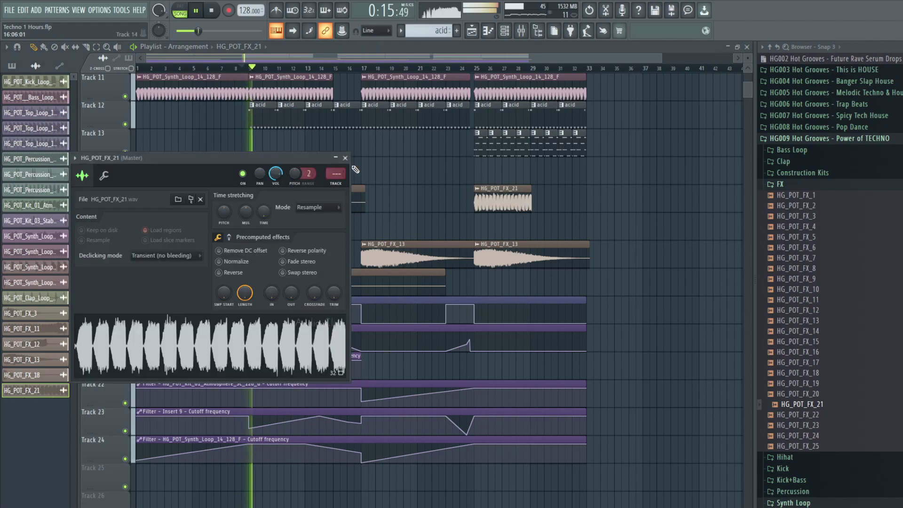
left_click(567, 195)
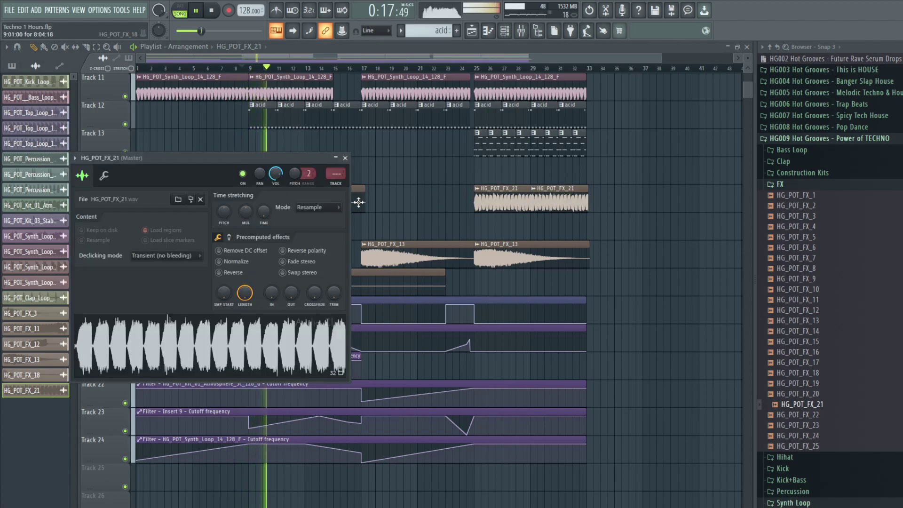
Time-stretch HG_POT_FX_21 so each clip spans four bars, and set its channel volume to 39%.
left_click_drag(264, 211, 264, 204)
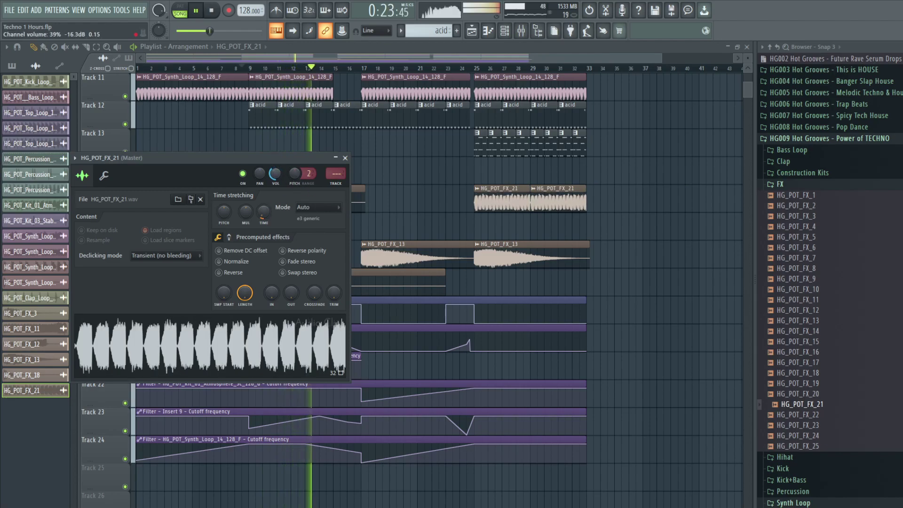
left_click(561, 209)
right_click(632, 219)
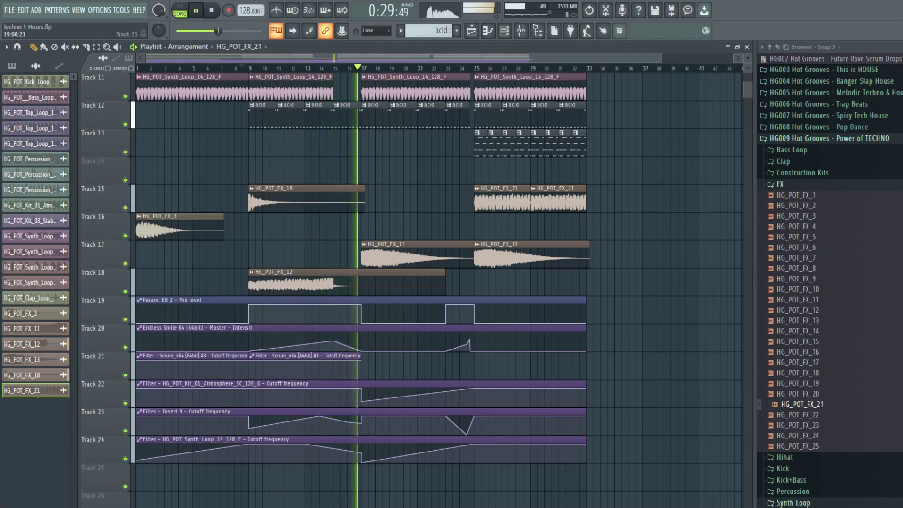
Lower the bar 17 point of the Atmosphere filter cutoff automation on Track 22 to its minimum.
scroll(438, 71, "up", 1)
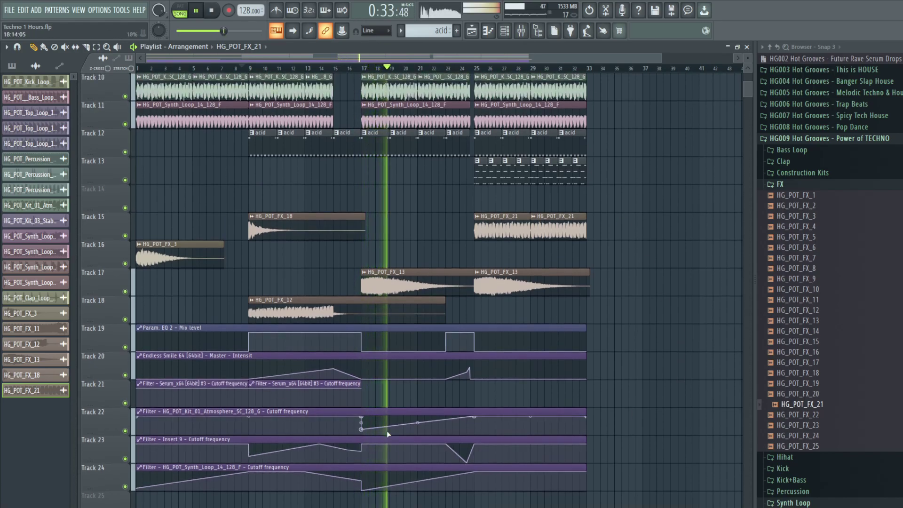
left_click_drag(361, 429, 362, 432)
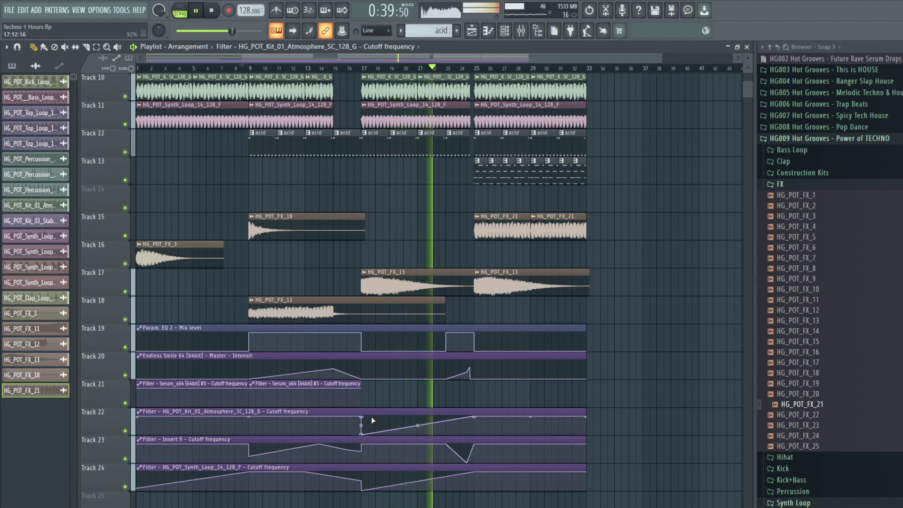
Cut Percussion_Loop_128_7 on Track 9 to end at bar 23 and trim the clap loop on Track 2 just before bar 25.
scroll(521, 402, "up", 4)
scroll(521, 402, "down", 1)
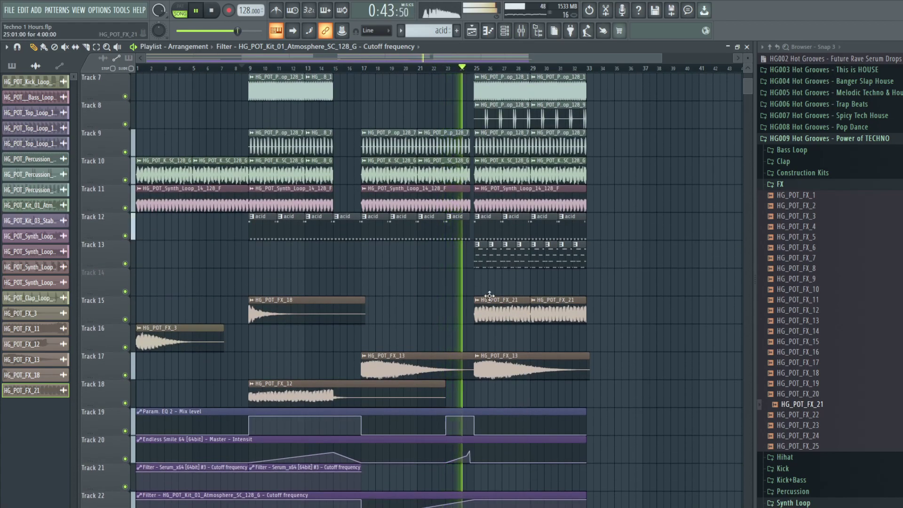
scroll(454, 258, "up", 4)
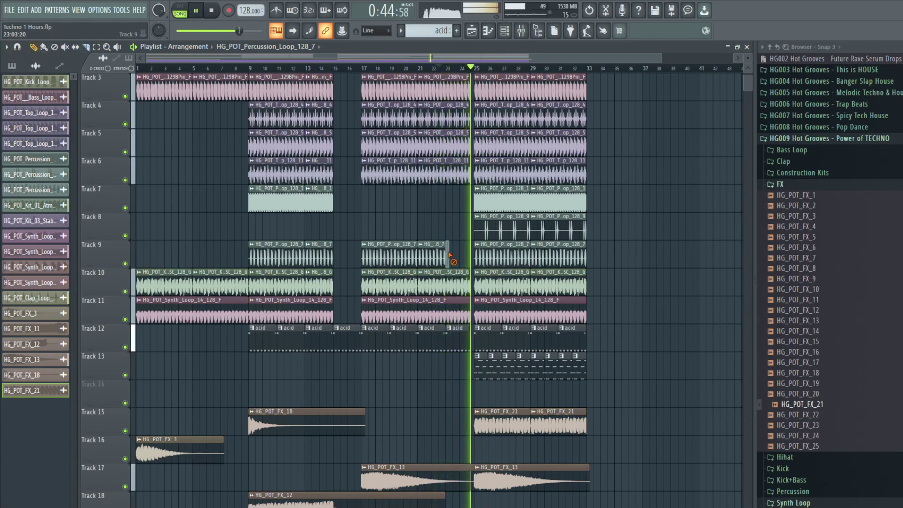
scroll(450, 256, "down", 4)
key("space")
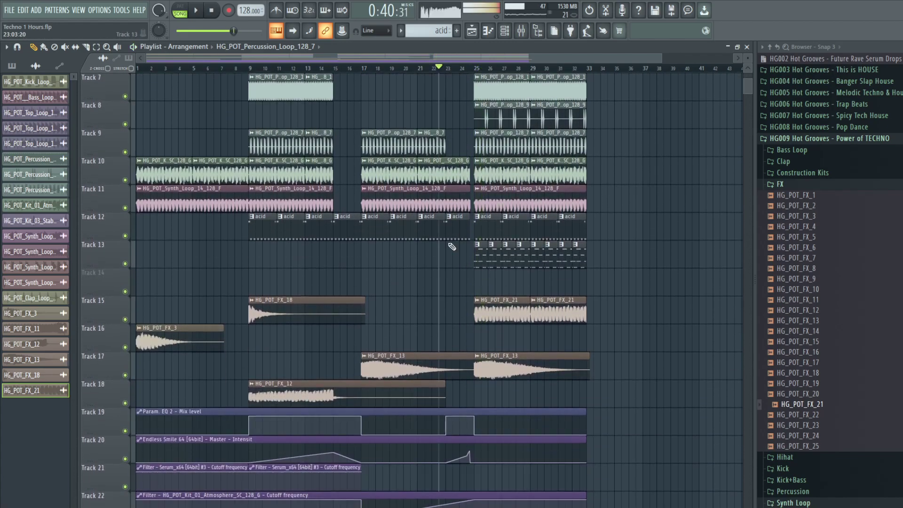
key("space")
scroll(452, 250, "down", 5)
scroll(484, 125, "up", 11)
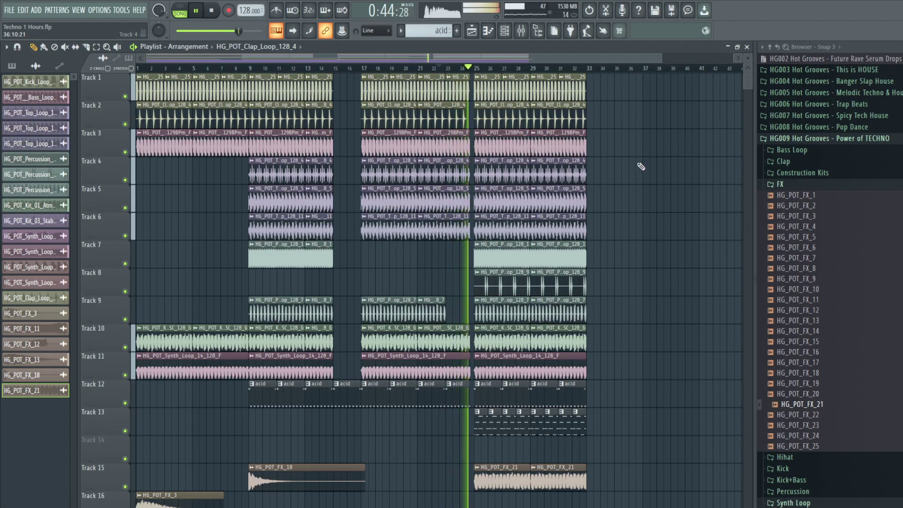
Move the end of the Endless Smile intensity drop on Track 20 to bar 25 and audition the transition.
scroll(633, 172, "down", 14)
key("space")
key("space")
left_click_drag(470, 238, 474, 239)
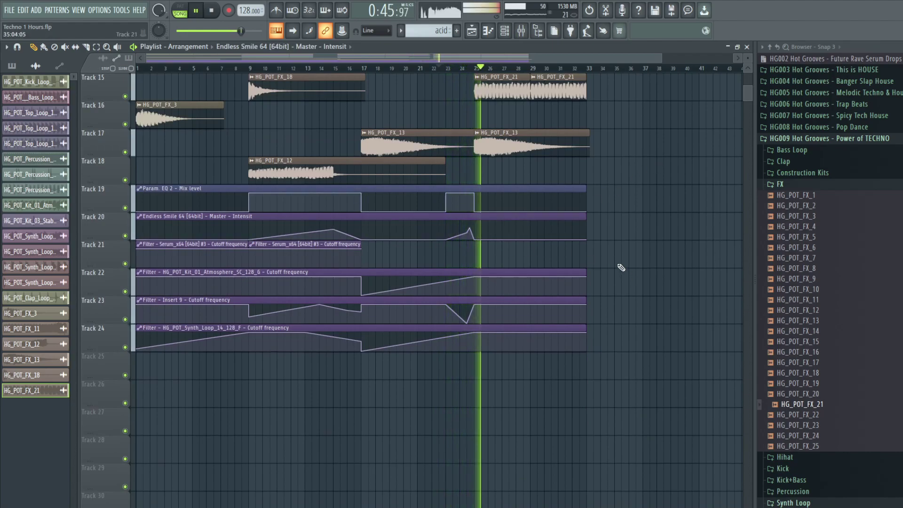
key("space")
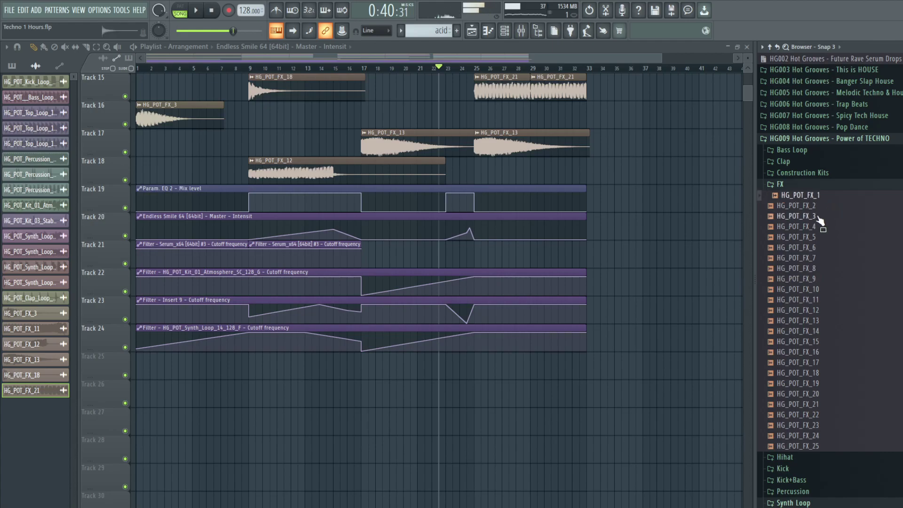
Hide the sample browser and return from the mixer to the full-width playlist.
key("space")
scroll(389, 227, "up", 5)
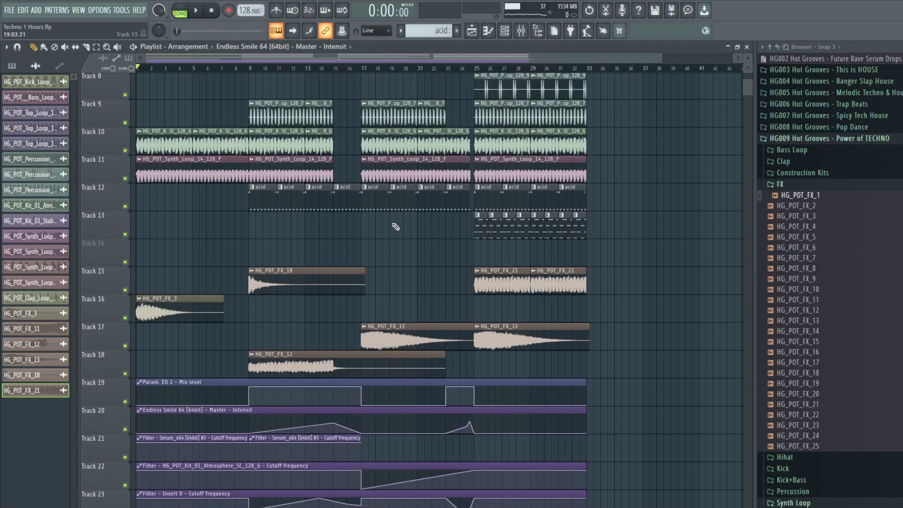
left_click(523, 33)
left_click(539, 32)
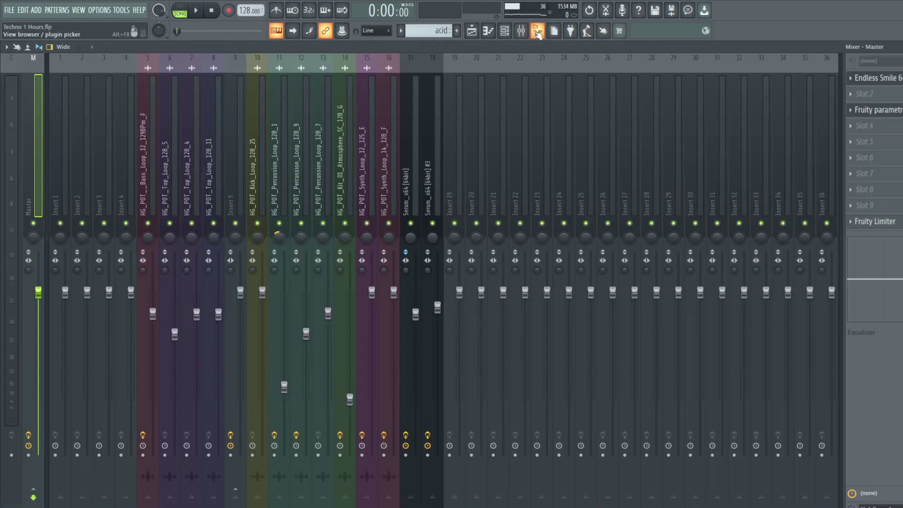
left_click(524, 33)
left_click(524, 33)
left_click(523, 33)
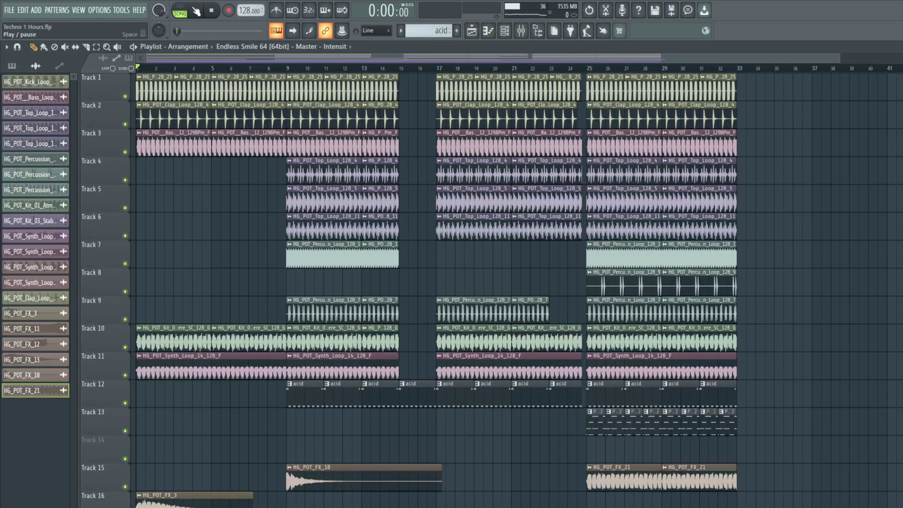
Play the arrangement from the beginning, and replay the transition from bar 17 and from bar 15.
left_click(196, 11)
scroll(216, 258, "down", 1)
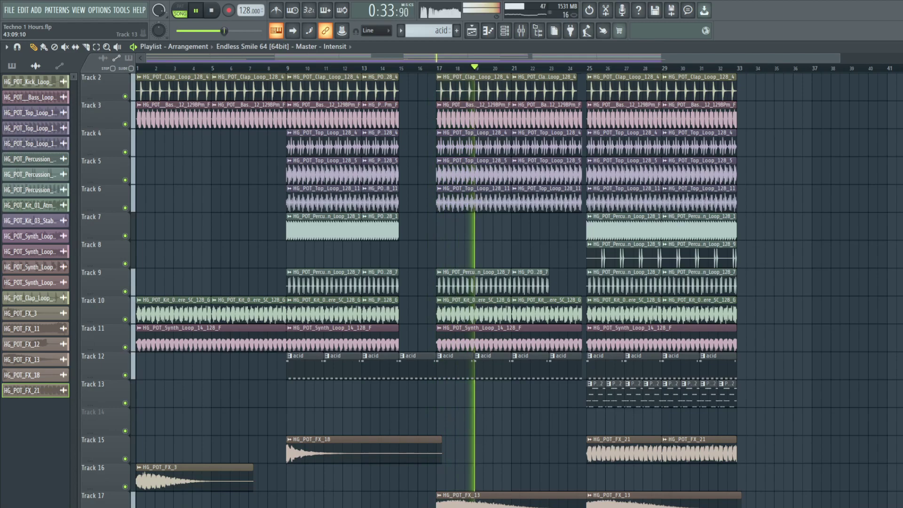
left_click(438, 67)
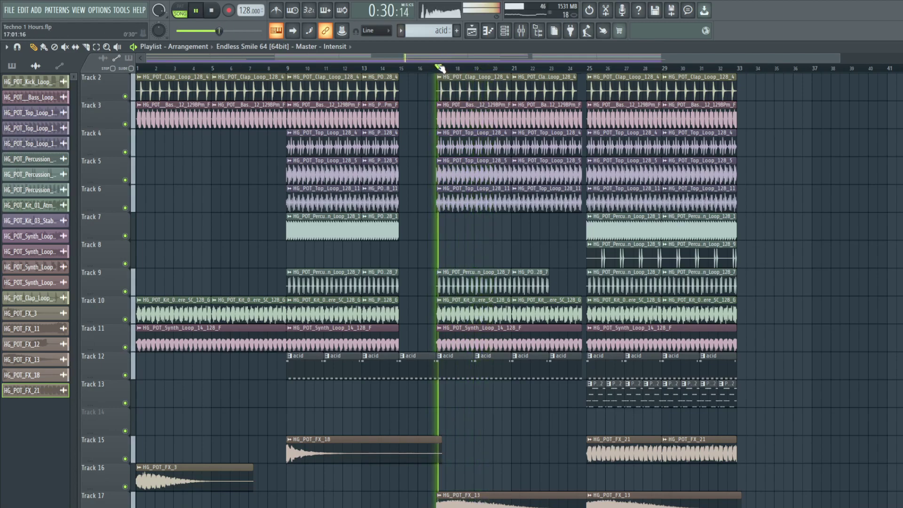
left_click(408, 68)
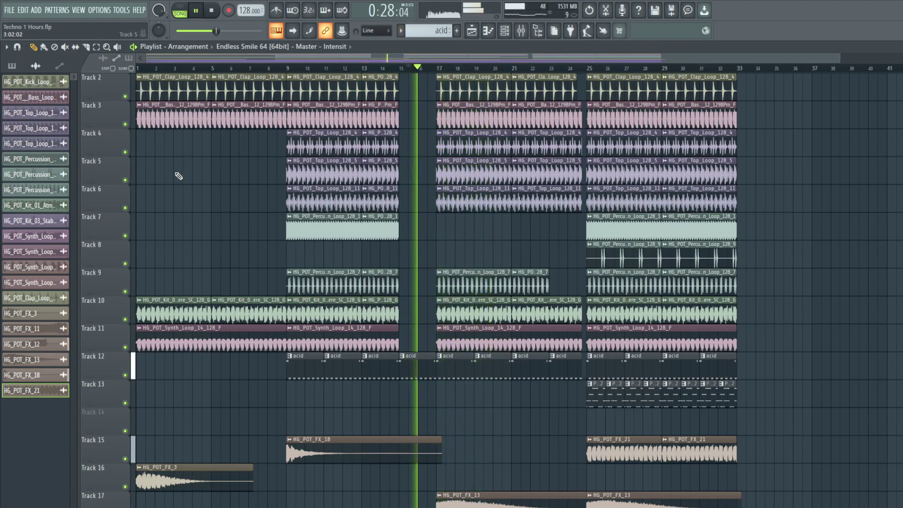
Mute and unmute Track 5 during playback to judge its top loop, and replay from near the arrangement's start.
left_click(126, 180)
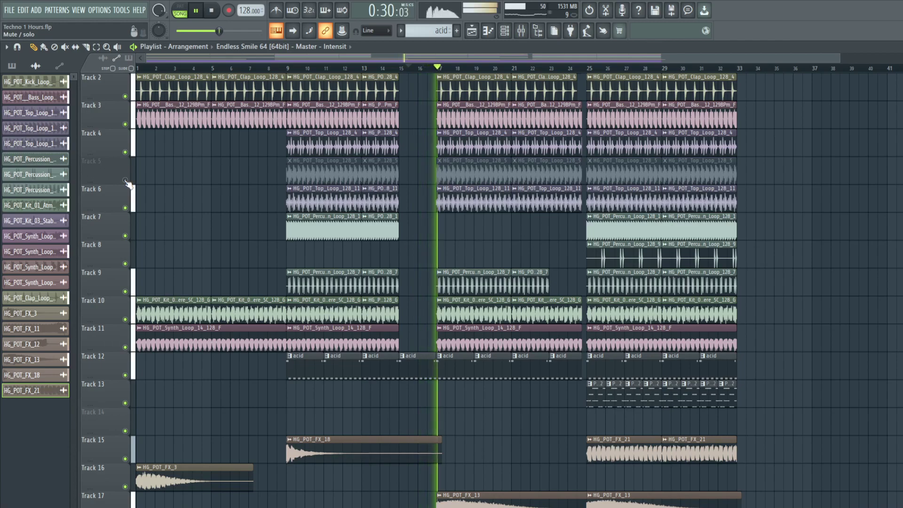
left_click(125, 180)
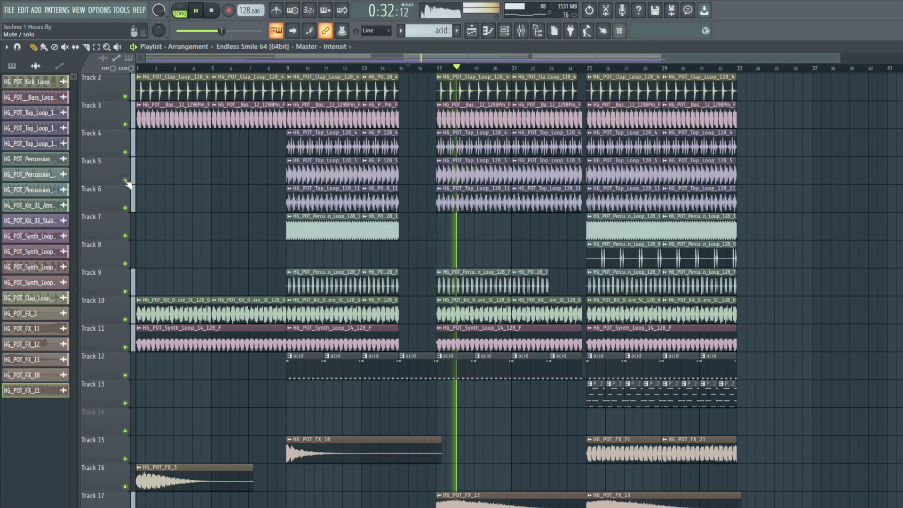
left_click(400, 68)
left_click(174, 68)
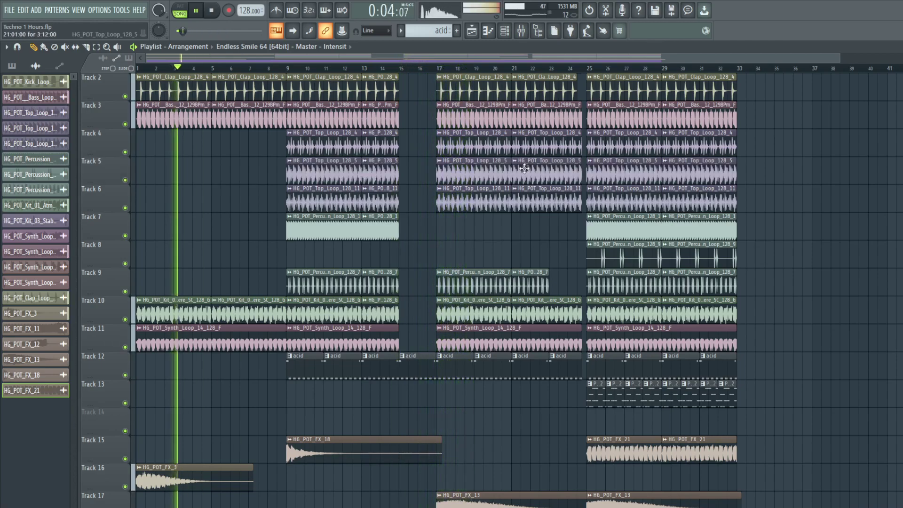
Set the mixer volume of HG_POT_Top_Loop_128_5 to about -9.3 dB and replay the arrangement from the beginning and from about bar 23.
double_click(523, 166)
left_click(521, 31)
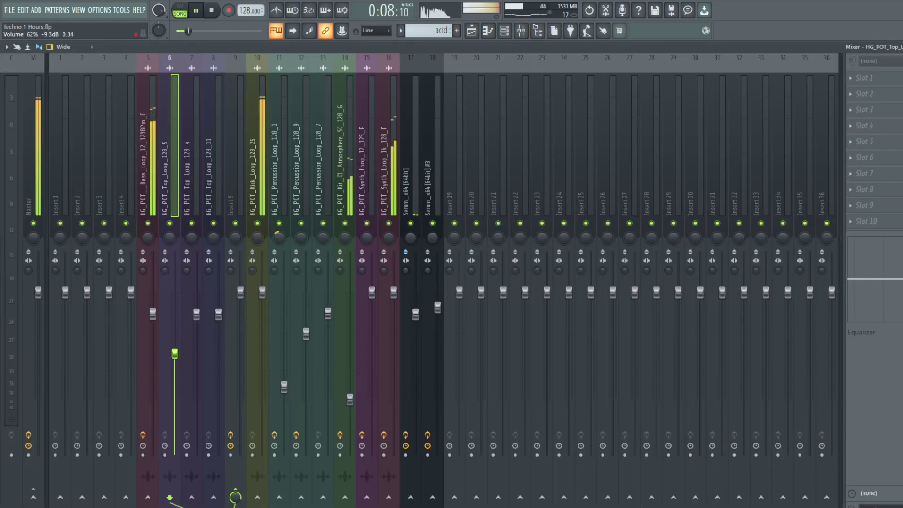
key("F9")
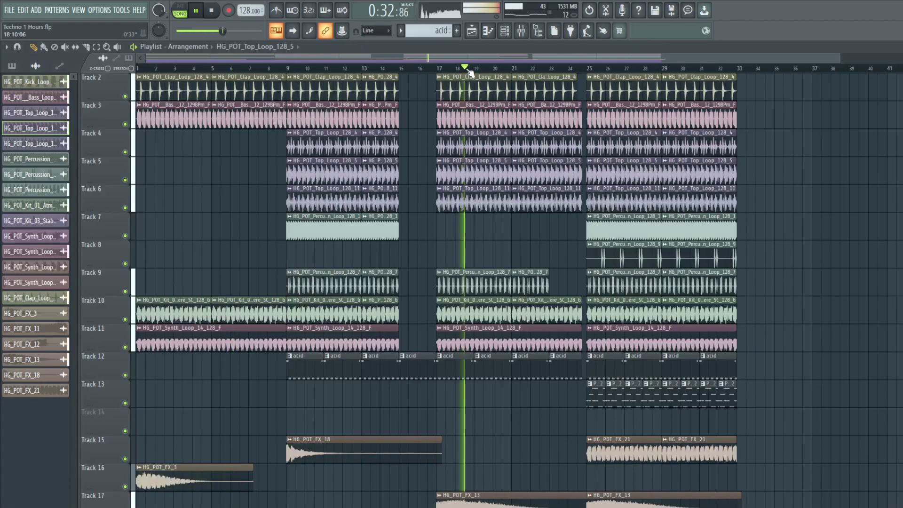
left_click_drag(238, 68, 137, 69)
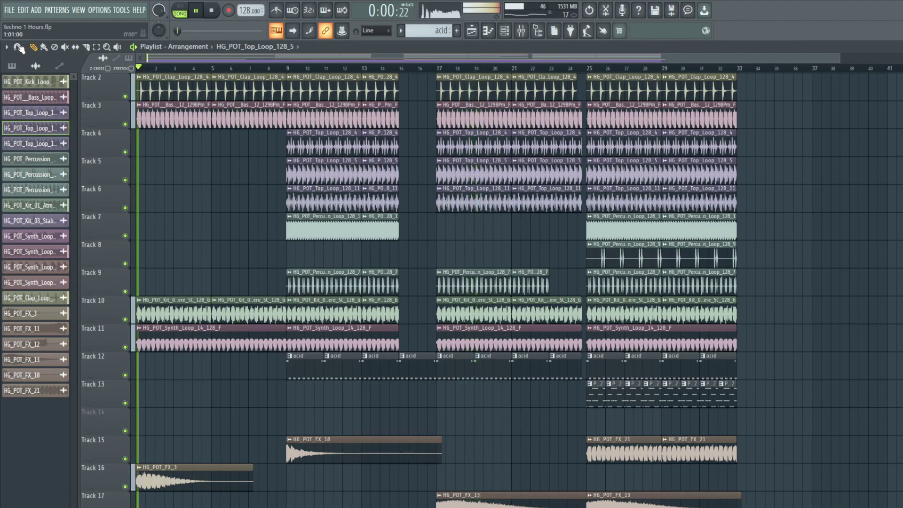
left_click_drag(587, 69, 549, 70)
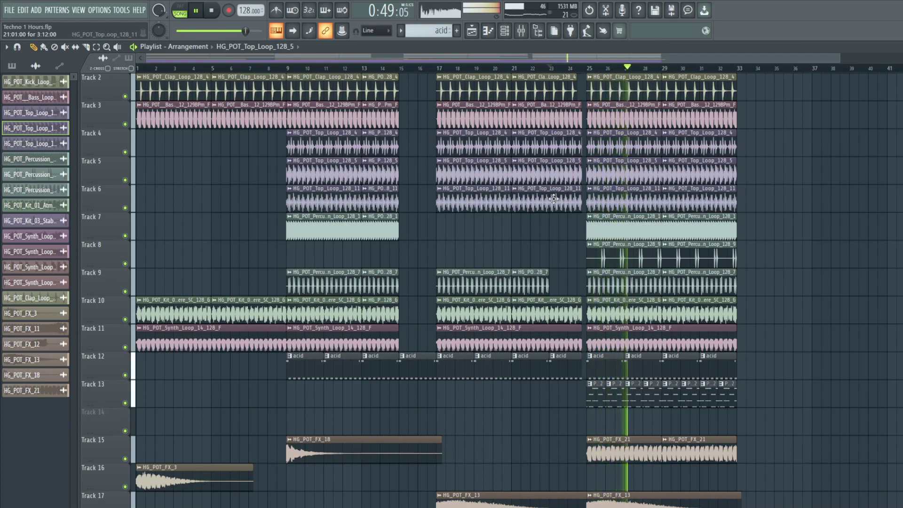
Check Pattern 2's notes and try a lower cutoff frequency in the Fruity Filter on mixer insert 18, Serum #3.
scroll(528, 185, "down", 5)
double_click(631, 255)
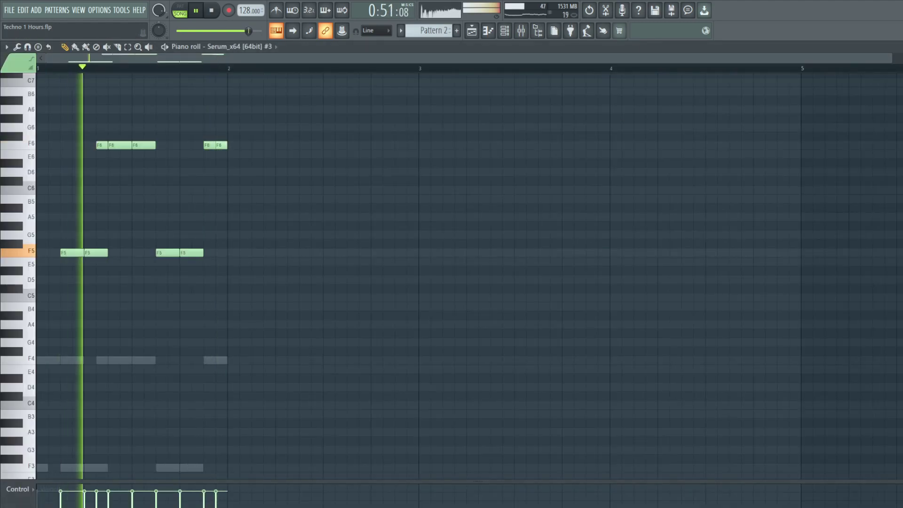
left_click(896, 46)
left_click(521, 30)
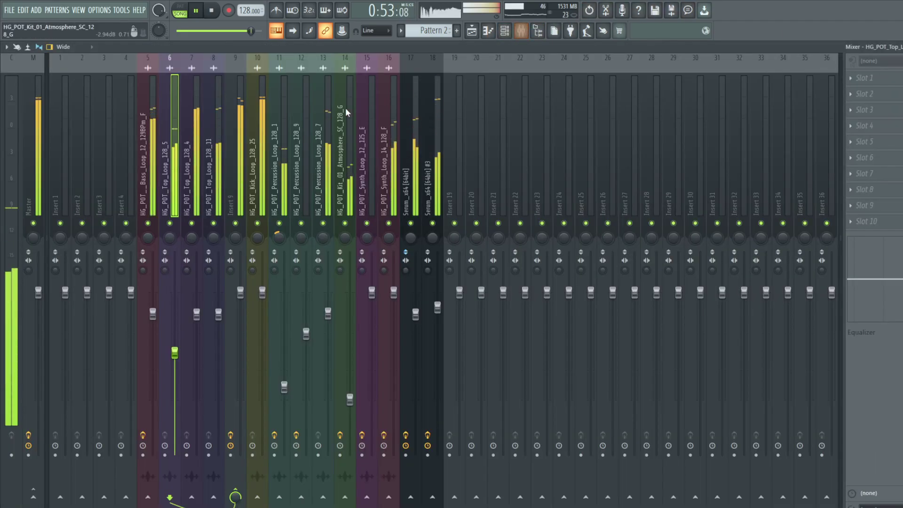
left_click(430, 134)
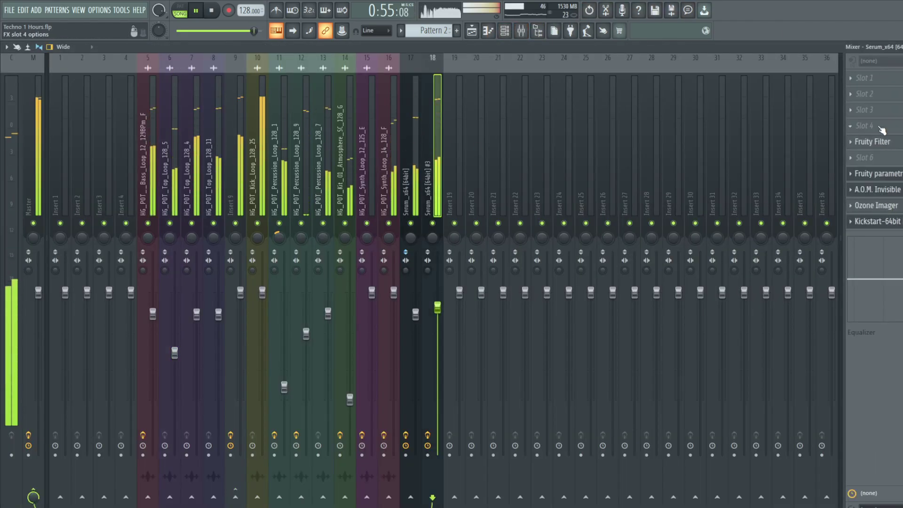
left_click(874, 142)
mouse_move(21, 114)
left_mouse_down()
mouse_move(22, 141)
mouse_move(21, 124)
left_mouse_up()
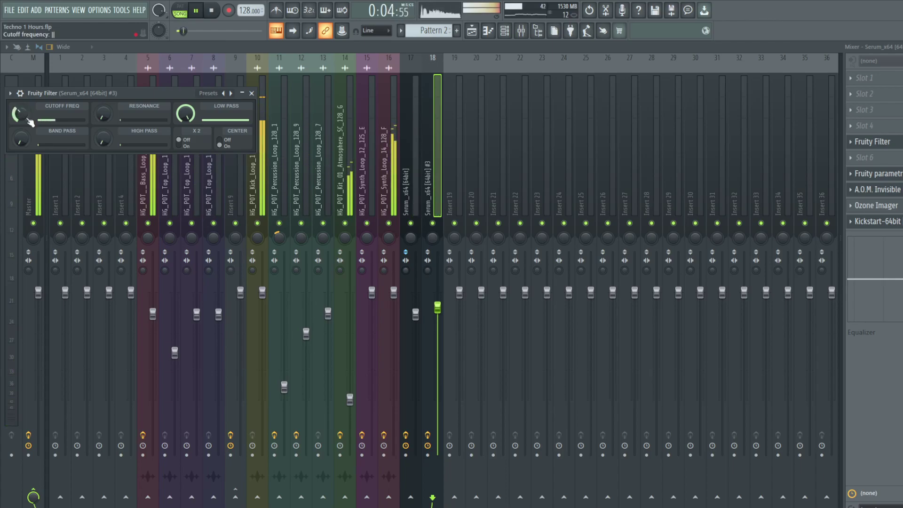
Replay from about bar 23 while testing the Serum #3 filter's cutoff frequency again, and return to the playlist's automation tracks.
key("Escape")
key("Escape")
key("Escape")
left_click(558, 68)
key("F9")
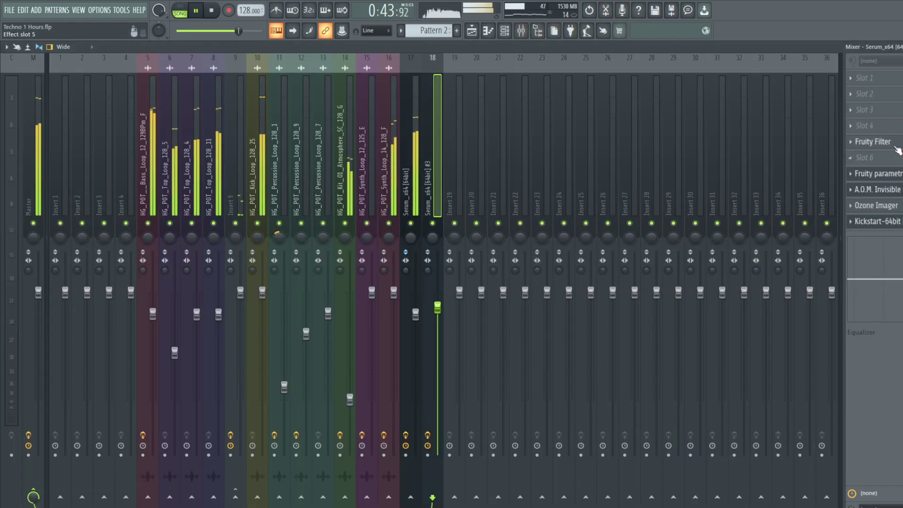
left_click(897, 147)
mouse_move(21, 113)
left_mouse_down()
mouse_move(20, 141)
mouse_move(20, 109)
left_mouse_up()
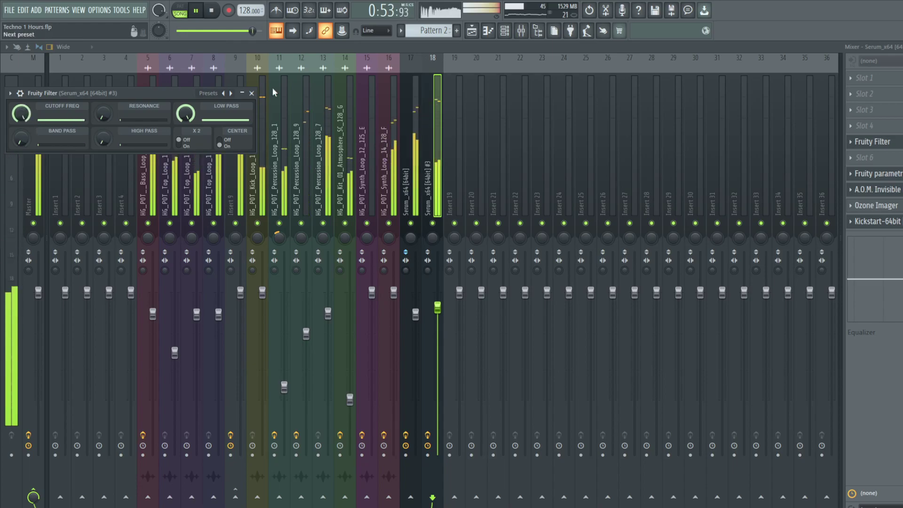
left_click(251, 93)
key("F5")
scroll(799, 216, "down", 5)
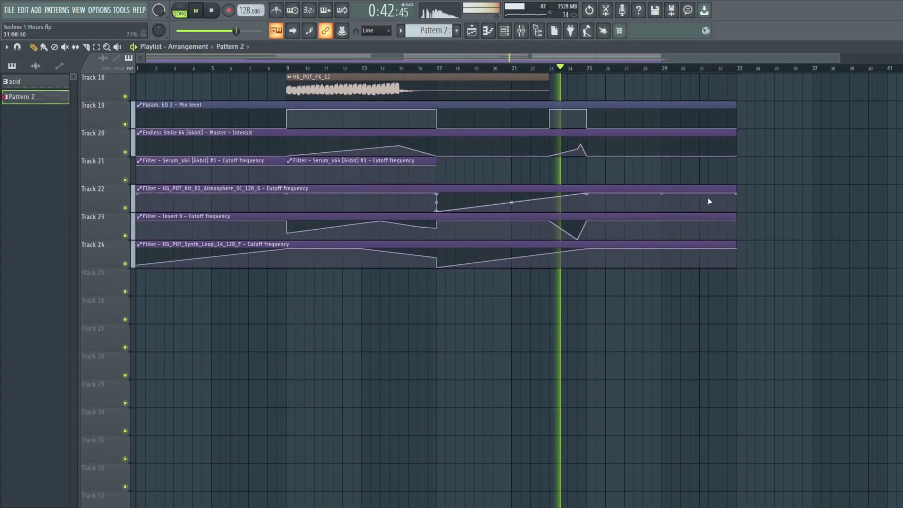
left_click(625, 229)
left_click_drag(624, 229, 588, 220)
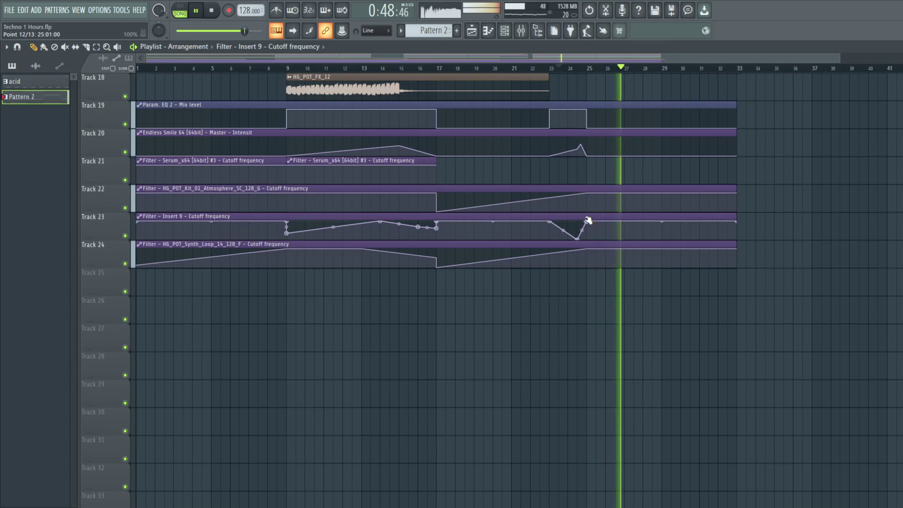
left_click(615, 264)
right_click(615, 264)
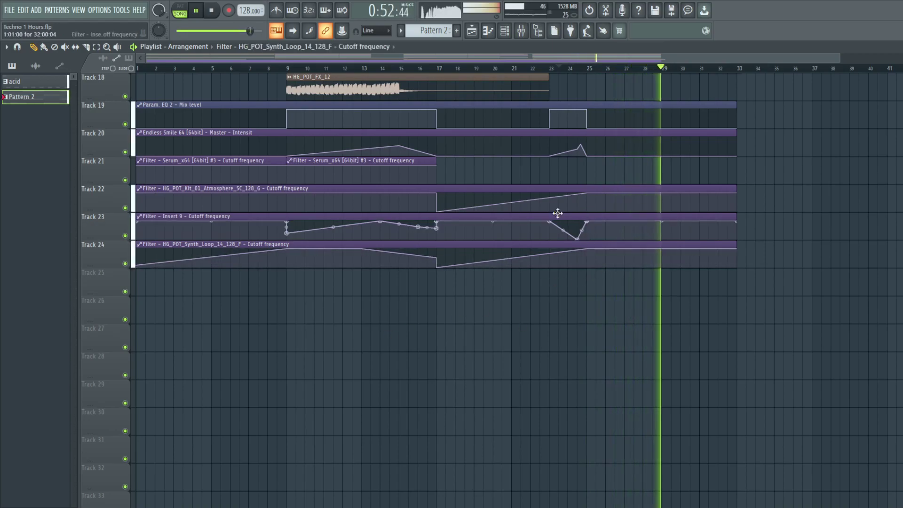
Delete the second Serum #3 cutoff clip on Track 21, extend the first to bar 33 and add automation points around bar 25.
right_click(426, 162)
left_click_drag(286, 163, 786, 135)
left_click_drag(311, 181, 590, 165)
right_click(596, 173)
key("space")
key("space")
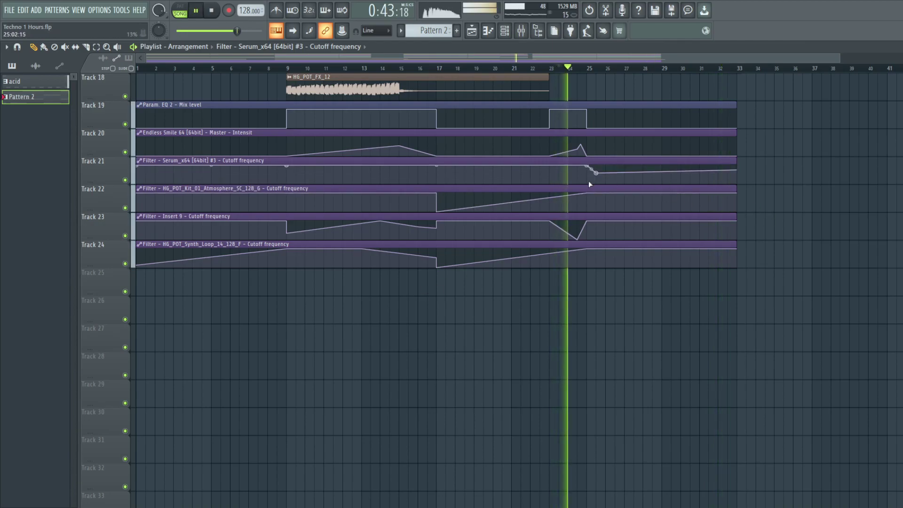
Shape the Serum #3 cutoff automation on Track 21 to drop sharply at bar 25 and rise to full by bar 33.
left_click_drag(596, 173, 586, 183)
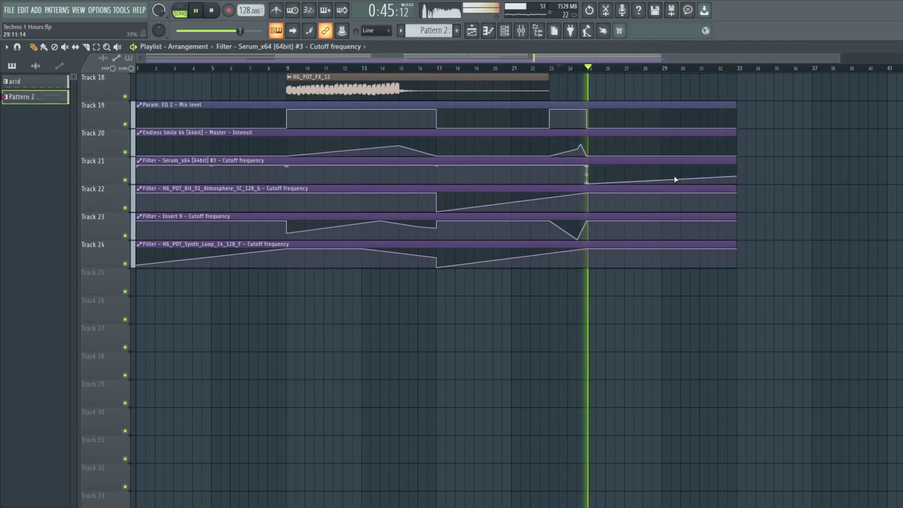
left_click_drag(736, 175, 737, 164)
left_click_drag(588, 184, 588, 174)
Duplicate the loop, pattern and FX clips of bars 25 to 33 to bars 33 to 41.
left_click(96, 47)
scroll(847, 189, "up", 5)
left_click_drag(797, 378, 586, 2)
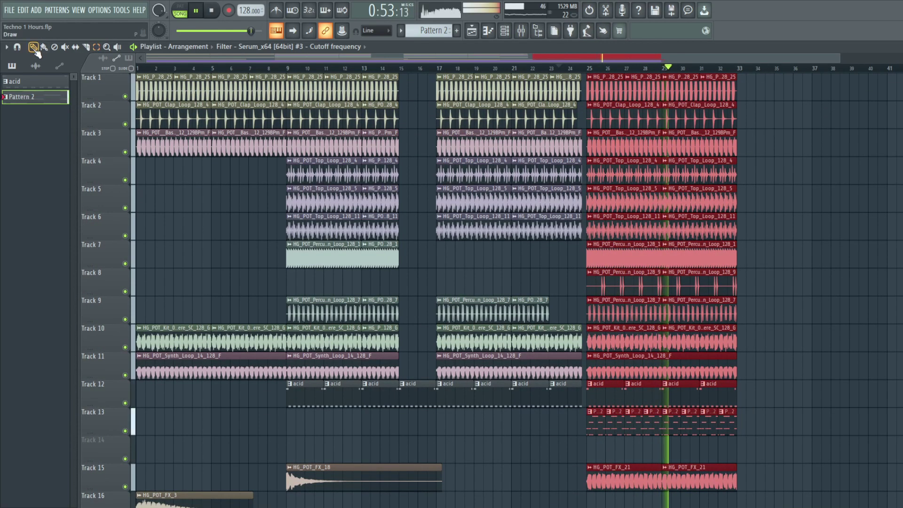
key("ctrl+v")
Trim the Track 1 kick loop to end about half a bar before bar 33, and delete the duplicated HG_POT_FX_21 clips on Track 15.
left_click_drag(130, 80, 730, 82)
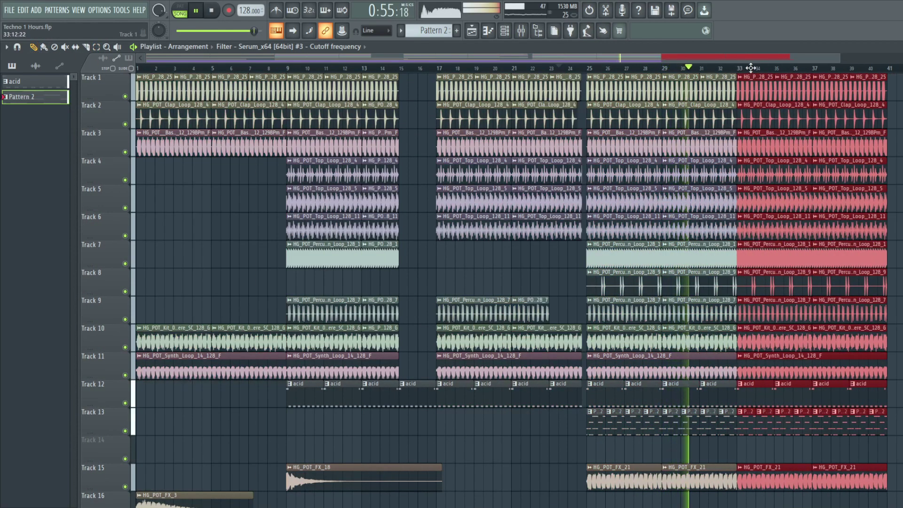
left_click(730, 83)
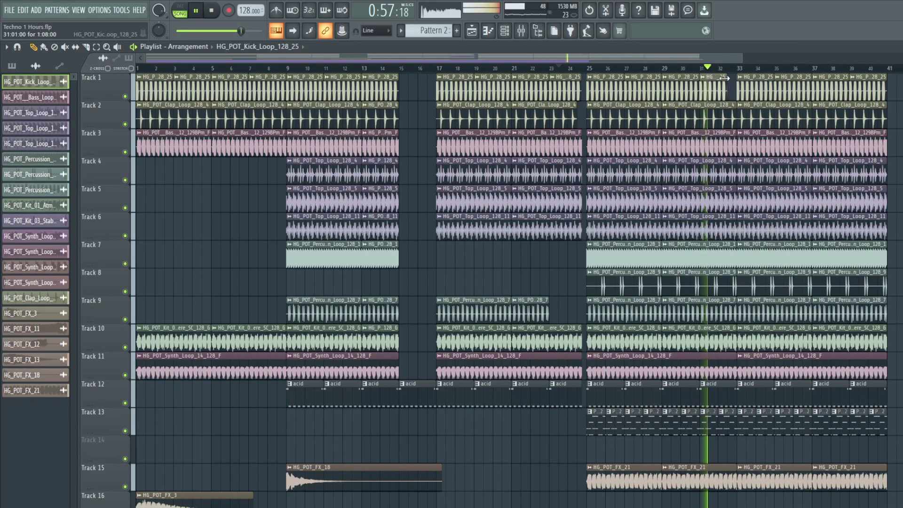
scroll(724, 79, "down", 7)
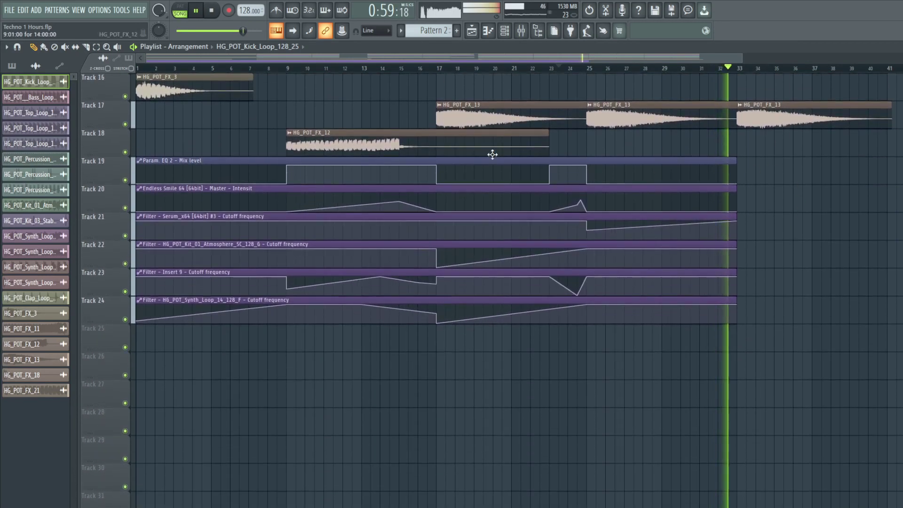
scroll(705, 179, "up", 4)
right_click(799, 303)
right_click(846, 300)
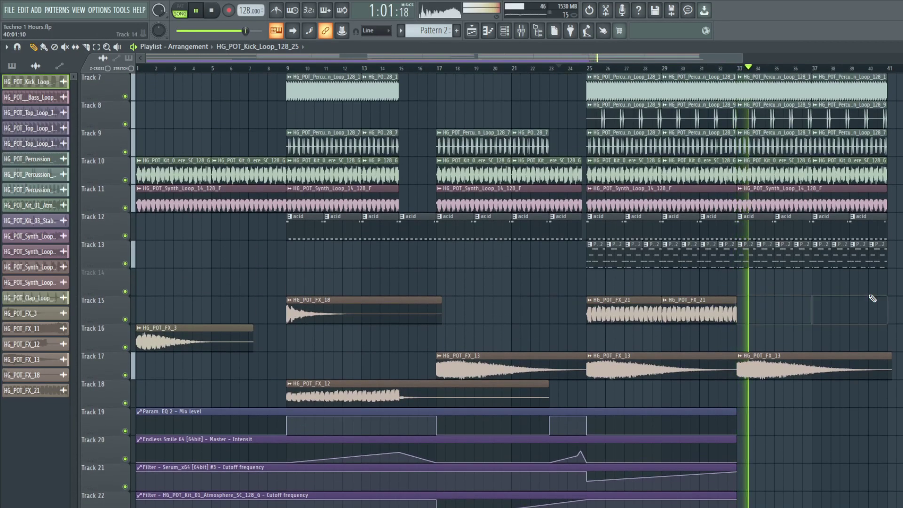
Play the whole arrangement from the beginning to review the transitions into bars 17 and 25.
left_click(140, 69)
key("space")
key("space")
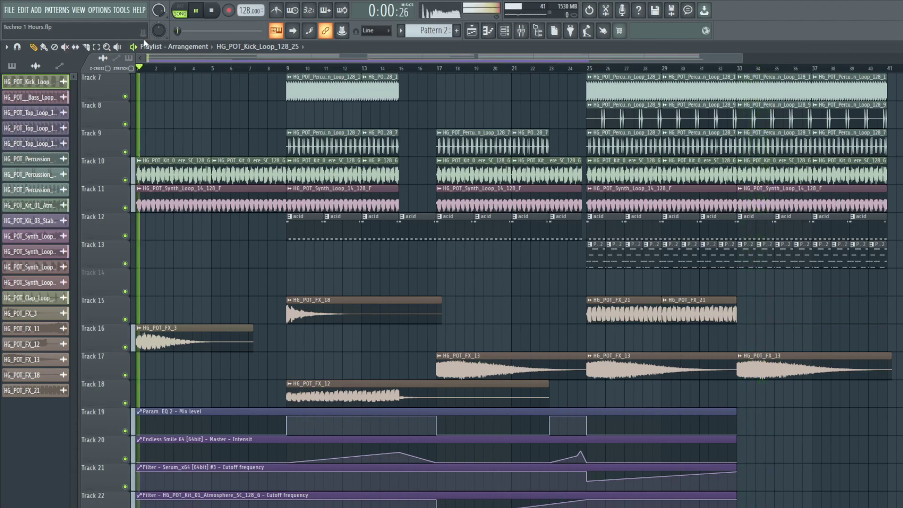
scroll(478, 357, "up", 5)
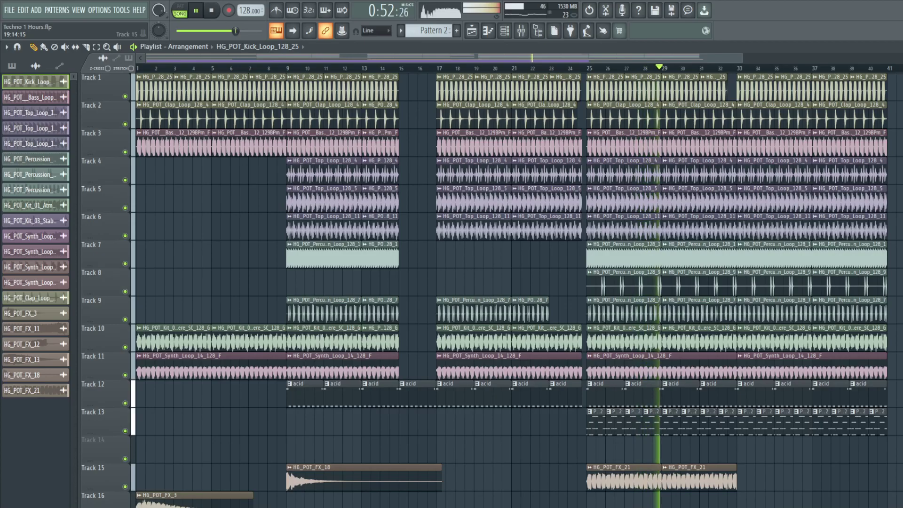
Place a copy of HG_POT_FX_18 on Track 15 at bar 41.
scroll(363, 377, "down", 4)
left_click(363, 374)
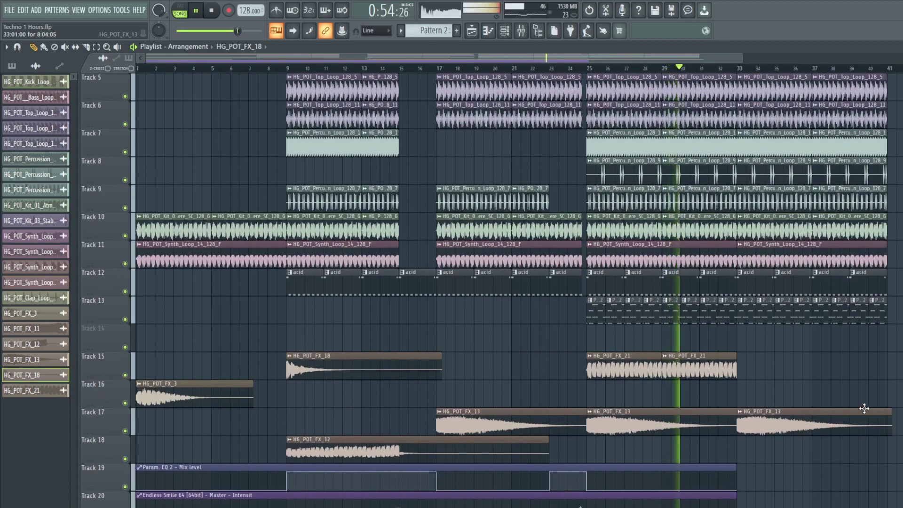
scroll(682, 404, "up", 4)
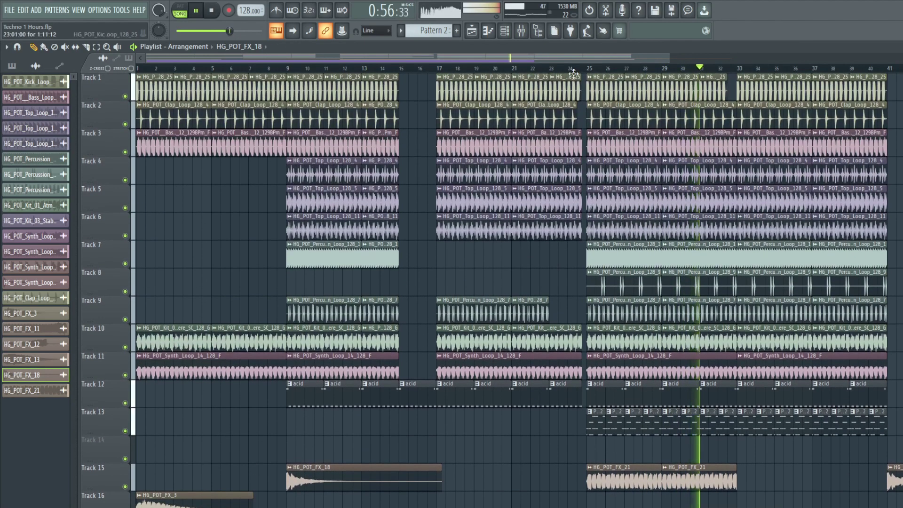
scroll(556, 439, "down", 2)
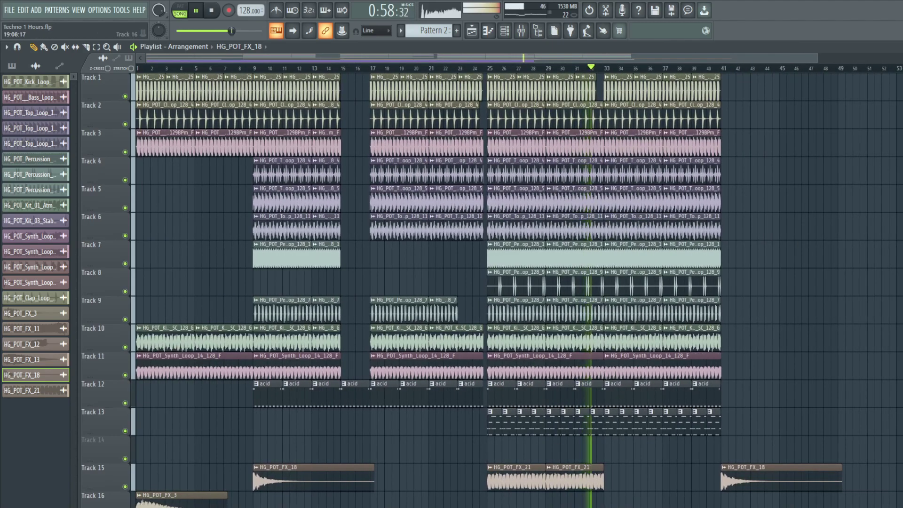